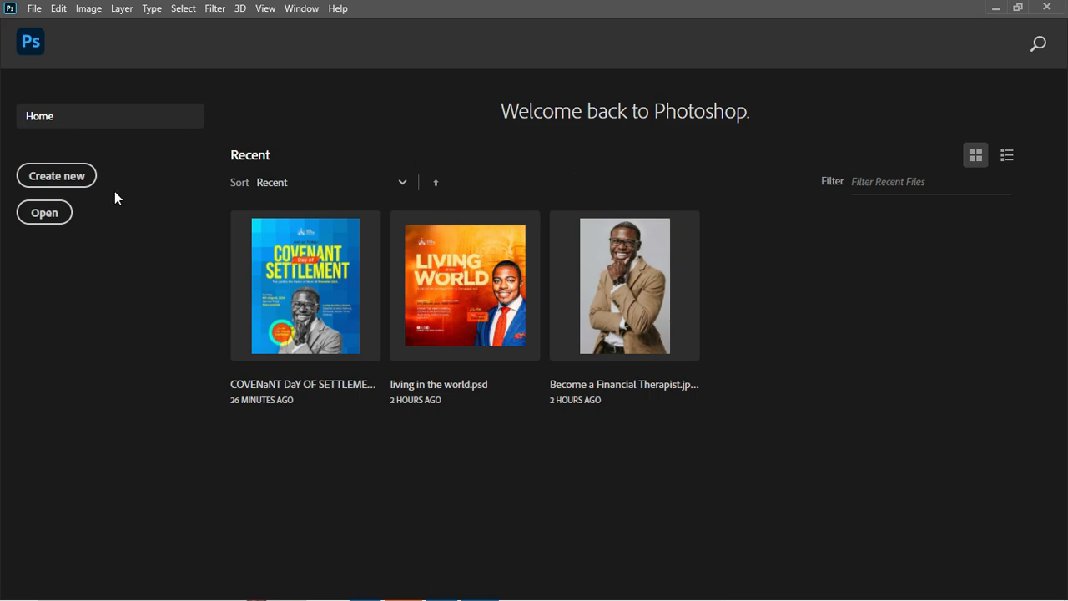
From the Home screen, open the New Document dialog with Create new.
{"action": "left_click", "coordinate": [70, 179]}
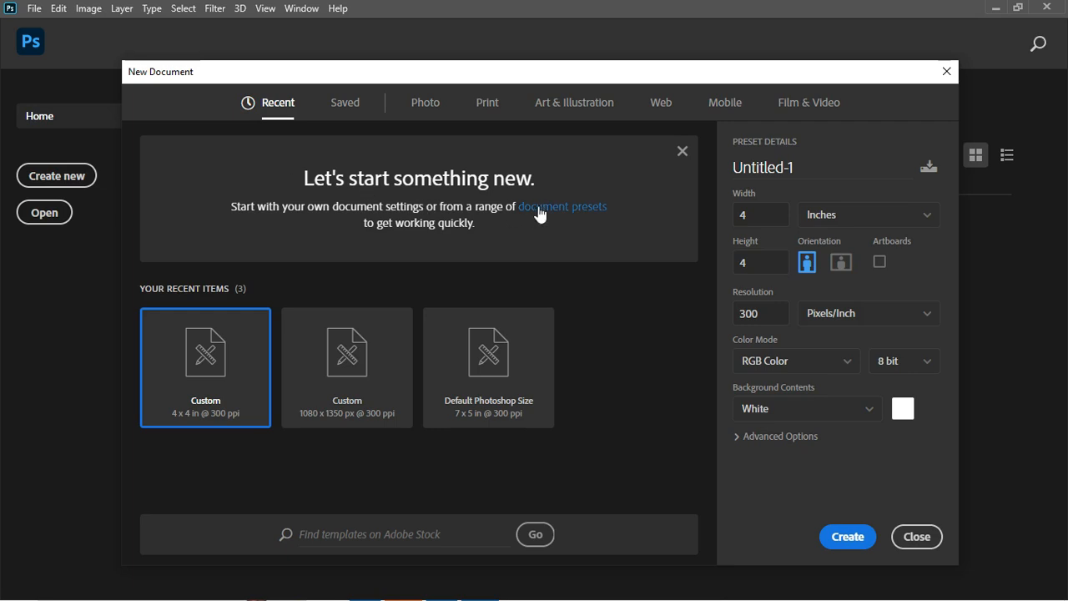
Create a document from the Custom 1080 × 1350 px preset, keeping units in Pixels.
{"action": "left_click", "coordinate": [380, 388]}
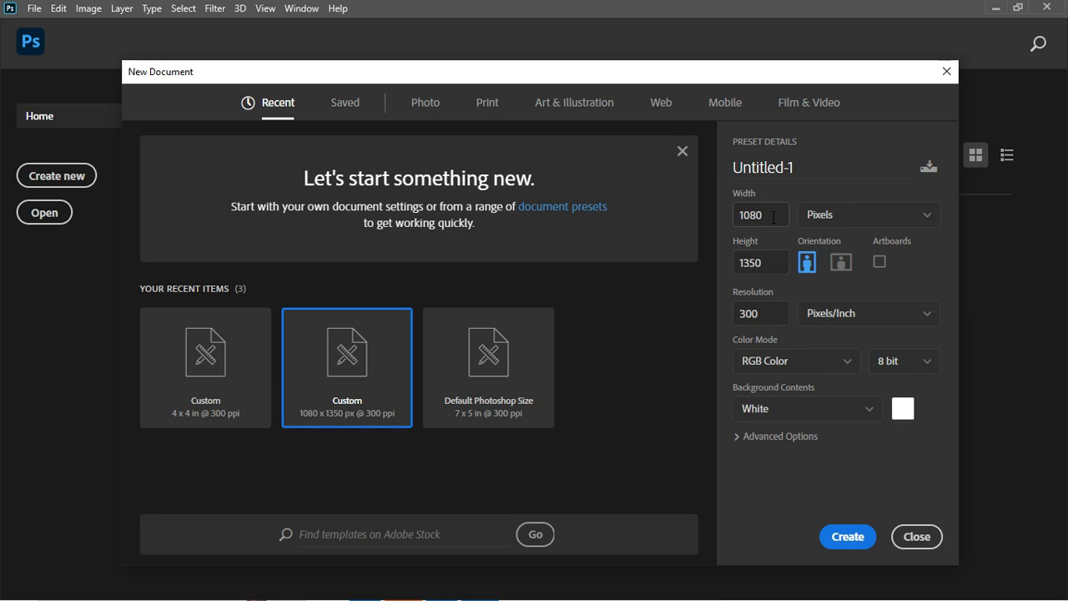
{"action": "left_click", "coordinate": [849, 215]}
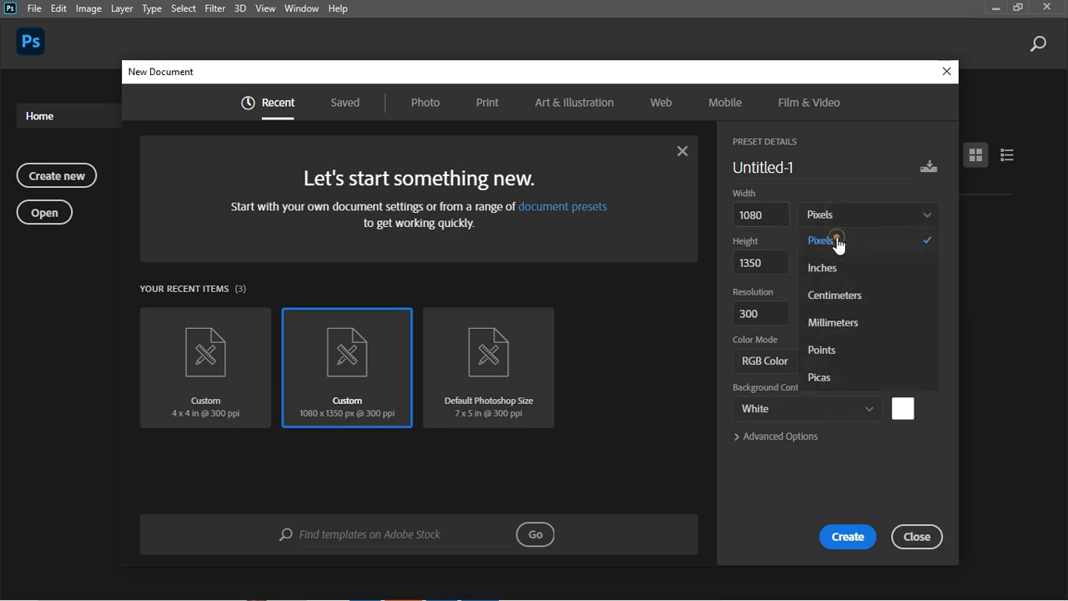
{"action": "left_click", "coordinate": [837, 241]}
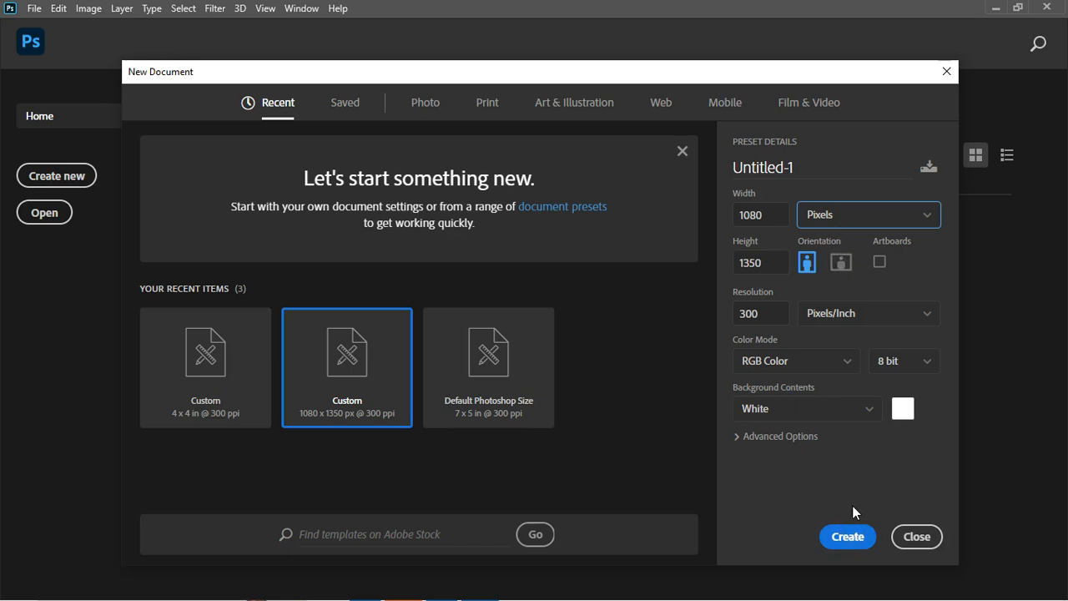
{"action": "left_click", "coordinate": [848, 540]}
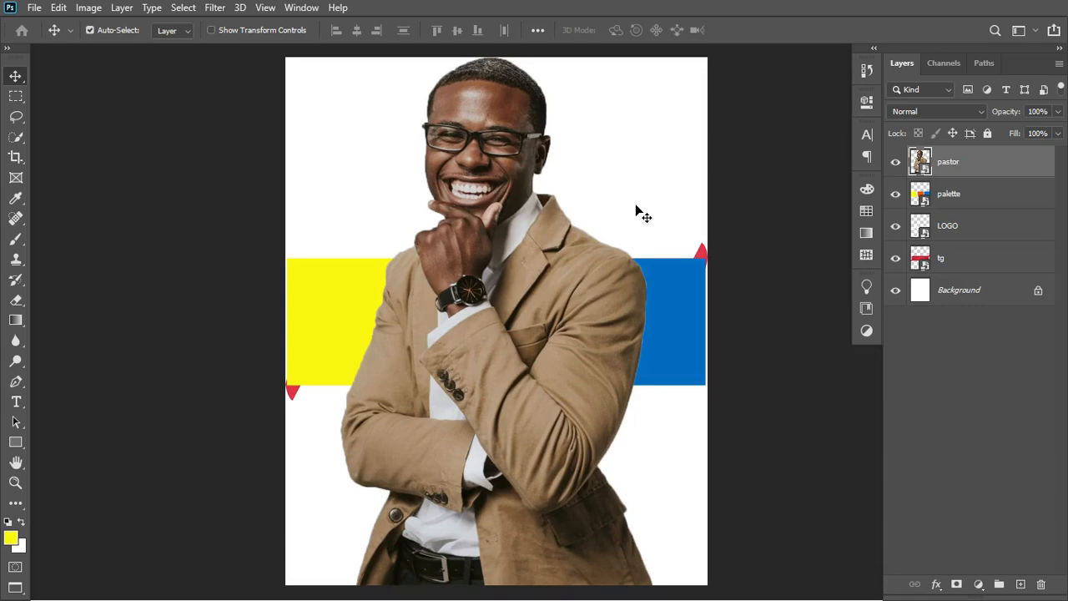
Move the pastor layer below tg and shrink the palette to small top-left swatches.
{"action": "left_click_drag", "start_coordinate": [954, 159], "coordinate": [945, 272]}
{"action": "left_click", "coordinate": [949, 169]}
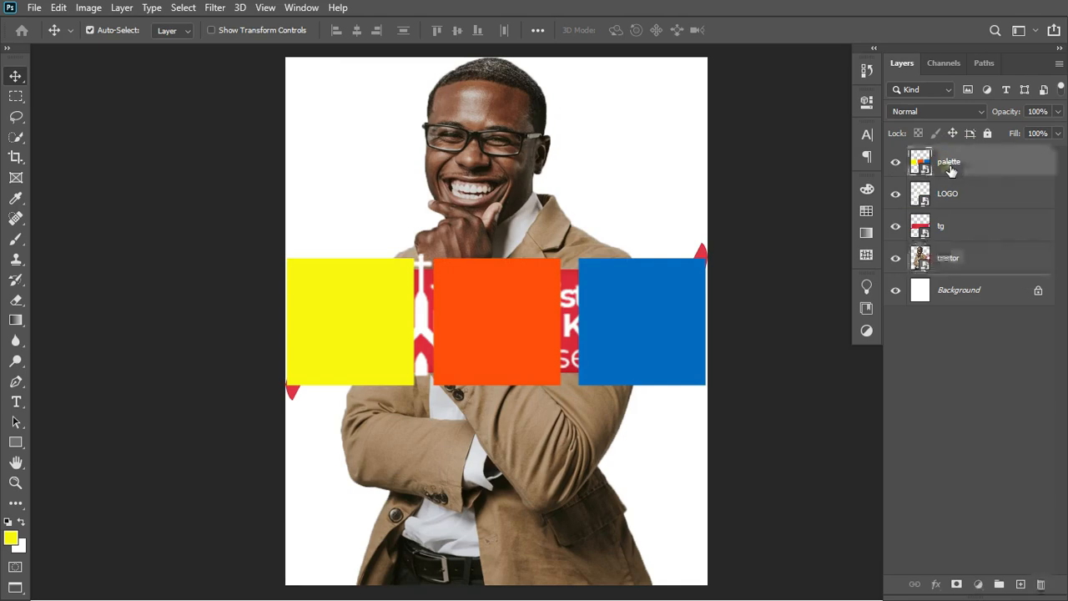
{"action": "key", "text": "ctrl+t"}
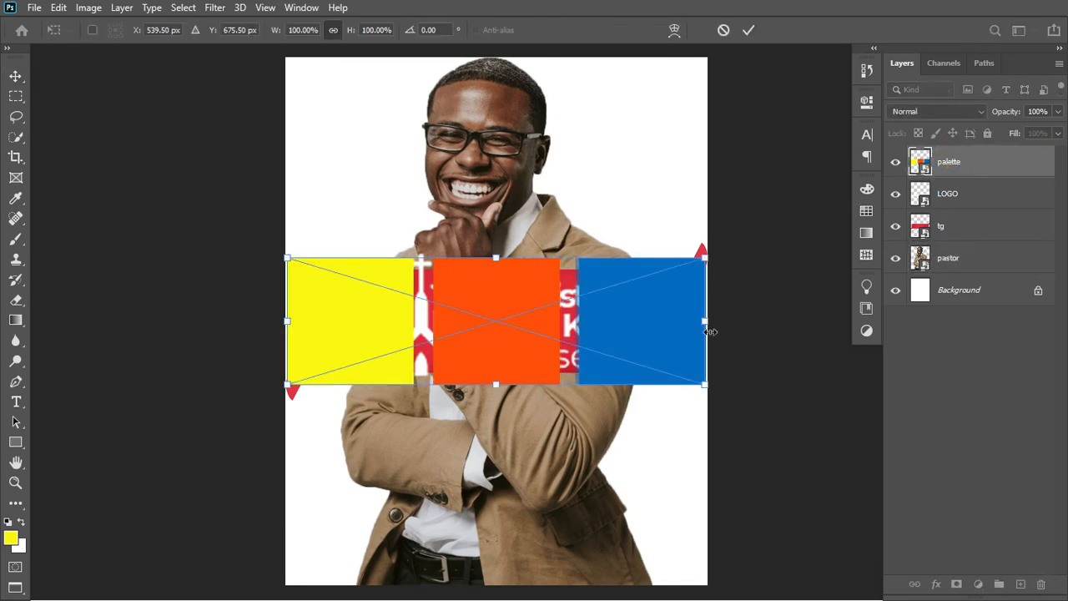
{"action": "left_click_drag", "start_coordinate": [706, 380], "coordinate": [372, 114]}
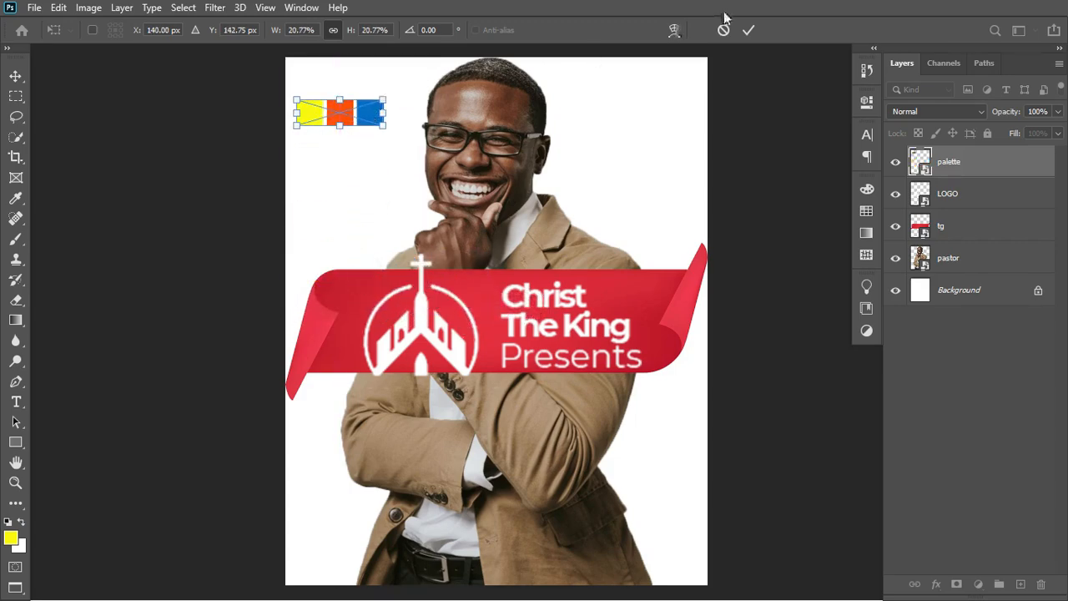
{"action": "left_click", "coordinate": [743, 29]}
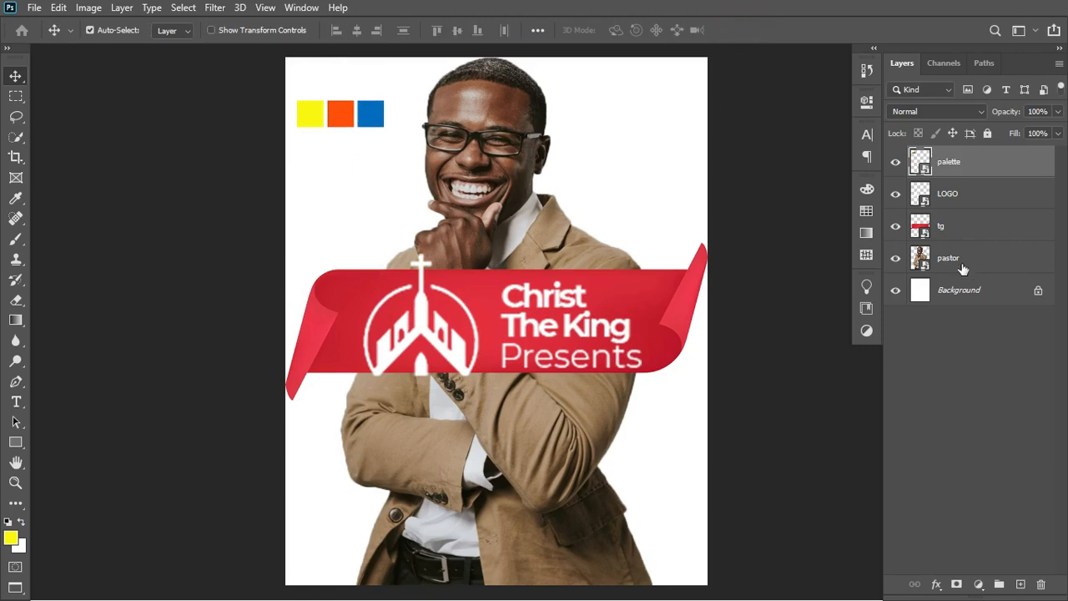
Add a Solid Color fill layer above Background using the palette's sampled blue.
{"action": "left_click", "coordinate": [957, 290]}
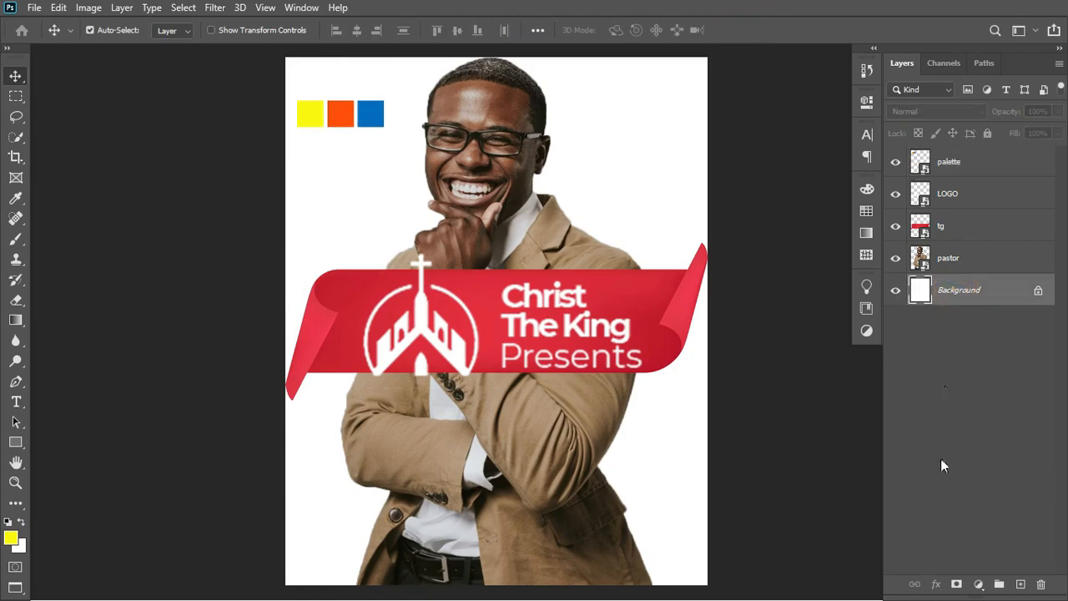
{"action": "left_click", "coordinate": [978, 584]}
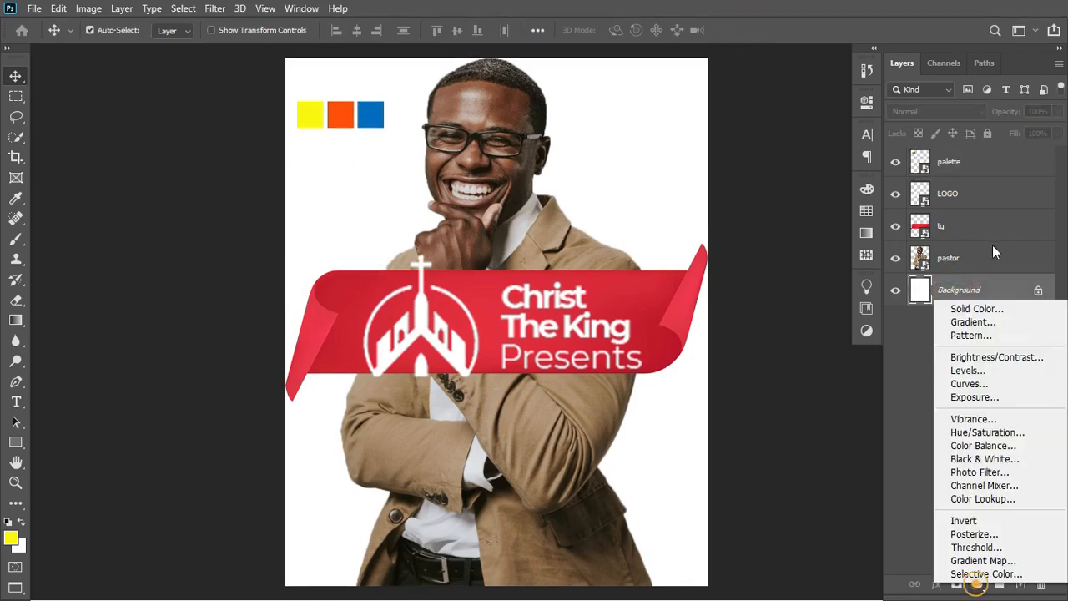
{"action": "left_click", "coordinate": [975, 308]}
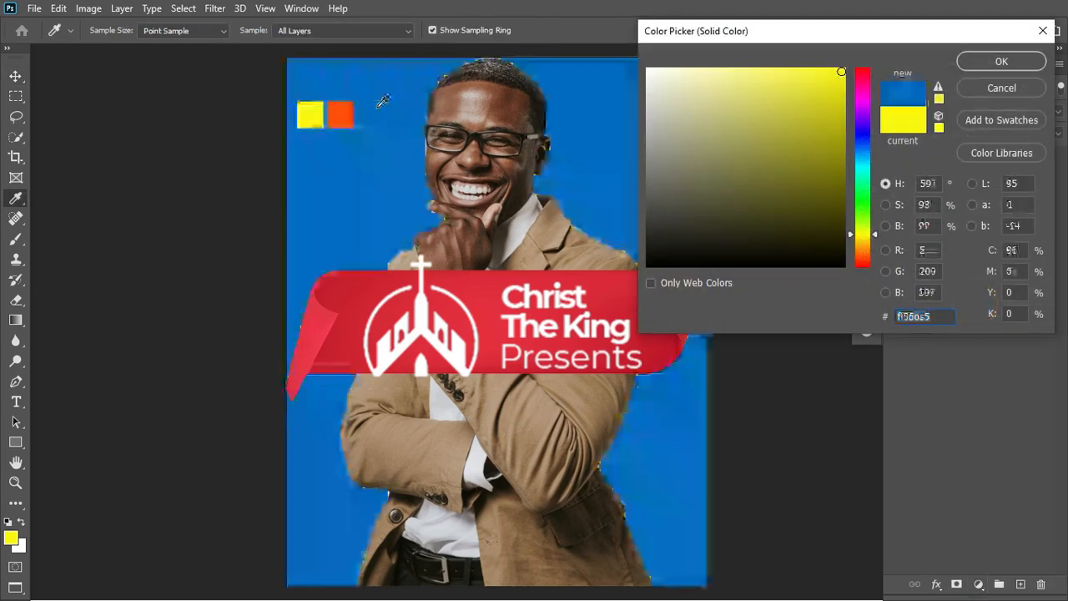
{"action": "left_click", "coordinate": [376, 111]}
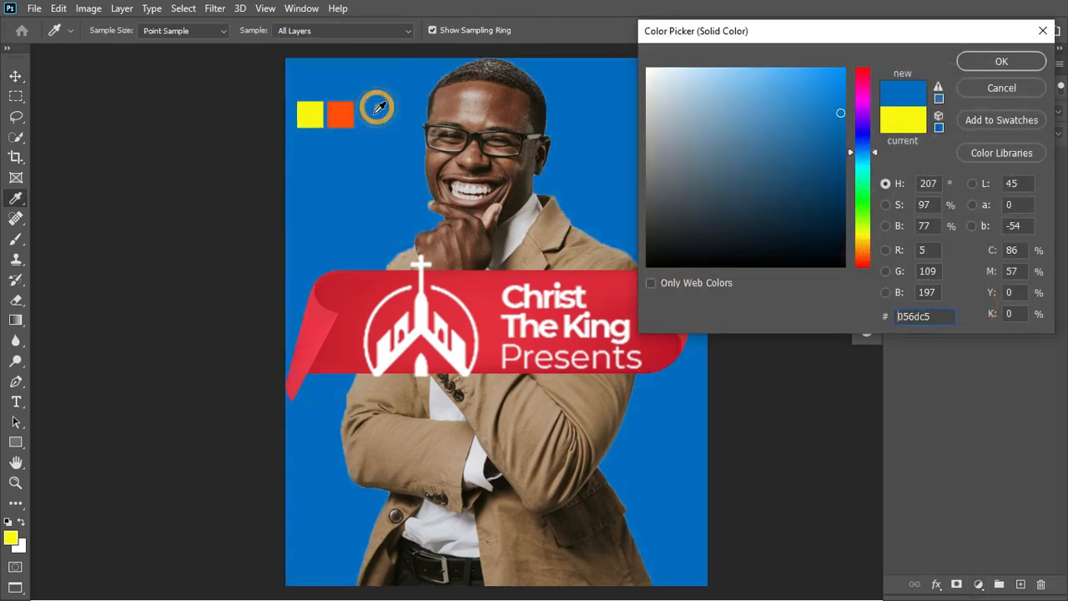
{"action": "left_click", "coordinate": [1034, 65]}
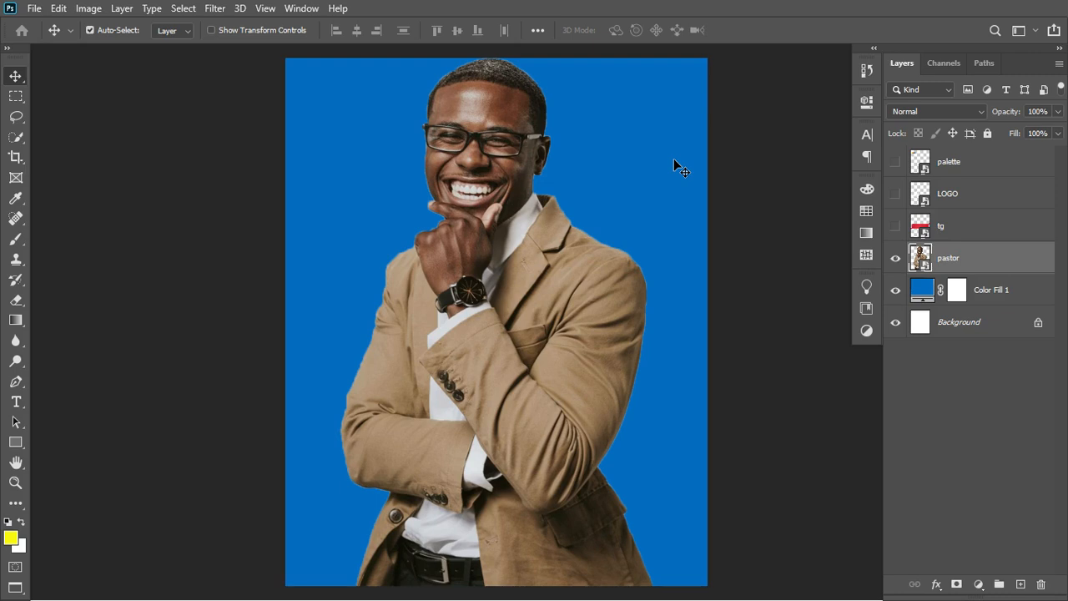
Hide the palette and LOGO layers.
{"action": "left_click", "coordinate": [895, 161]}
{"action": "left_click", "coordinate": [896, 194]}
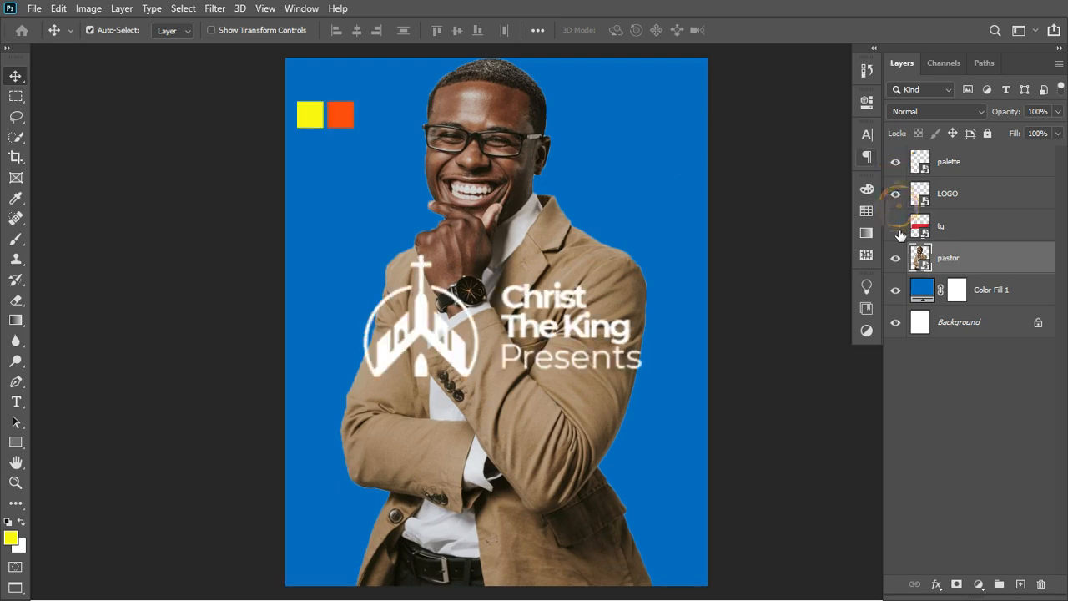
{"action": "left_click", "coordinate": [896, 161]}
{"action": "left_click", "coordinate": [896, 194]}
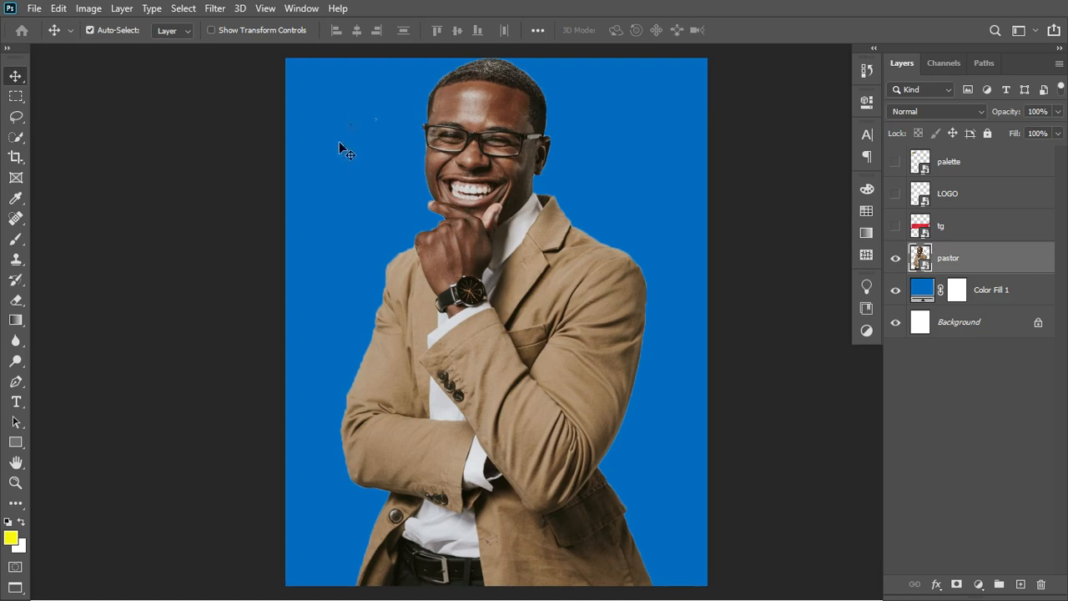
Lasso a forehead patch, copy it to Layer 1 below pastor, and hide pastor.
{"action": "left_click", "coordinate": [17, 118]}
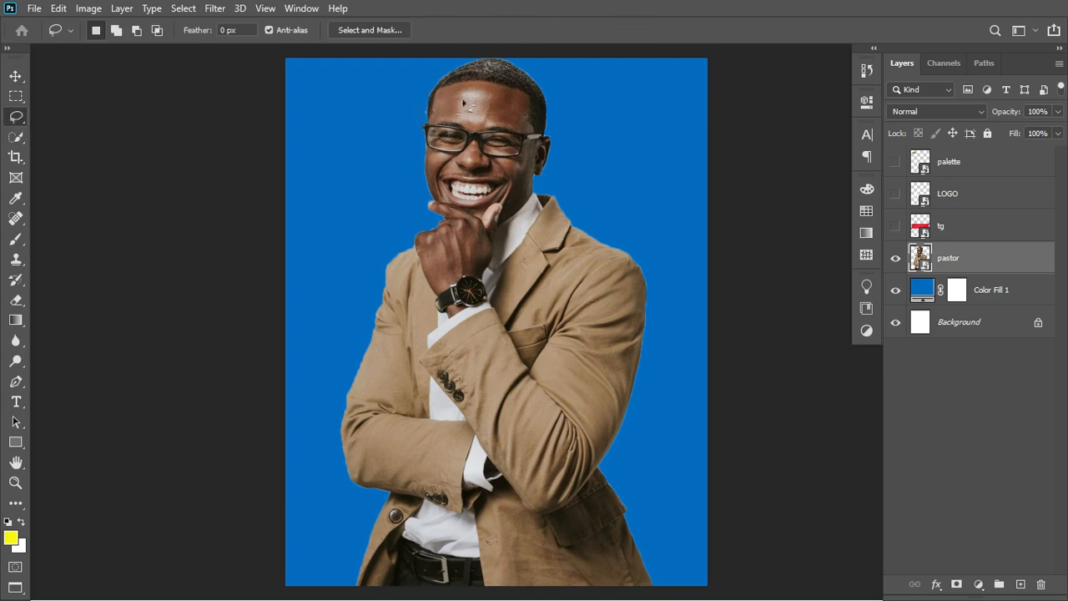
{"action": "mouse_move", "coordinate": [486, 90]}
{"action": "left_mouse_down"}
{"action": "mouse_move", "coordinate": [464, 86]}
{"action": "mouse_move", "coordinate": [451, 107]}
{"action": "mouse_move", "coordinate": [459, 122]}
{"action": "mouse_move", "coordinate": [499, 122]}
{"action": "mouse_move", "coordinate": [494, 98]}
{"action": "left_mouse_up"}
{"action": "key", "text": "ctrl+j"}
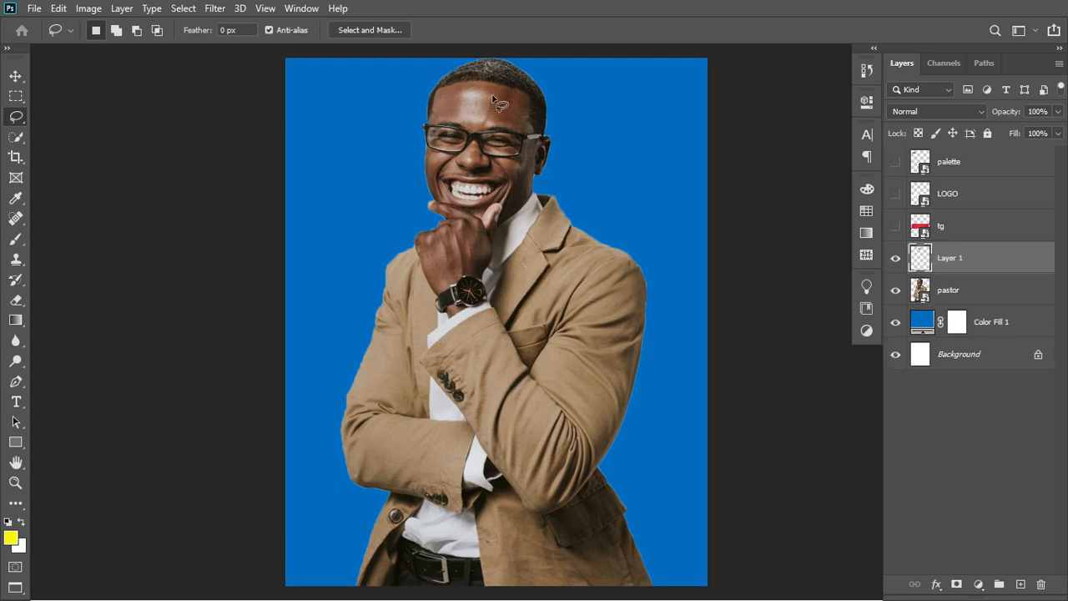
{"action": "left_click_drag", "start_coordinate": [993, 266], "coordinate": [983, 294]}
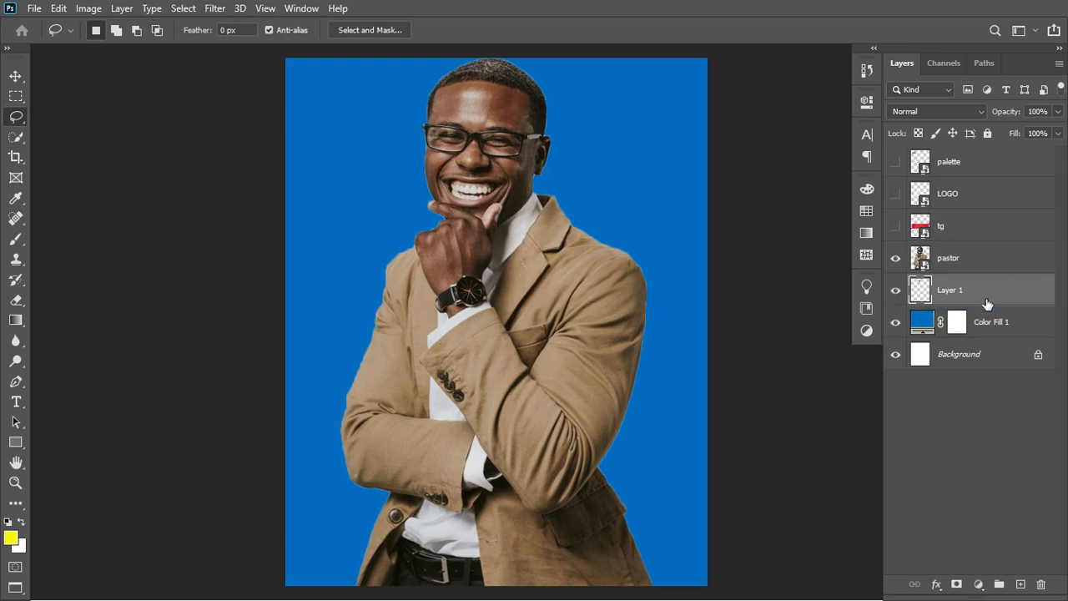
{"action": "left_click", "coordinate": [897, 258]}
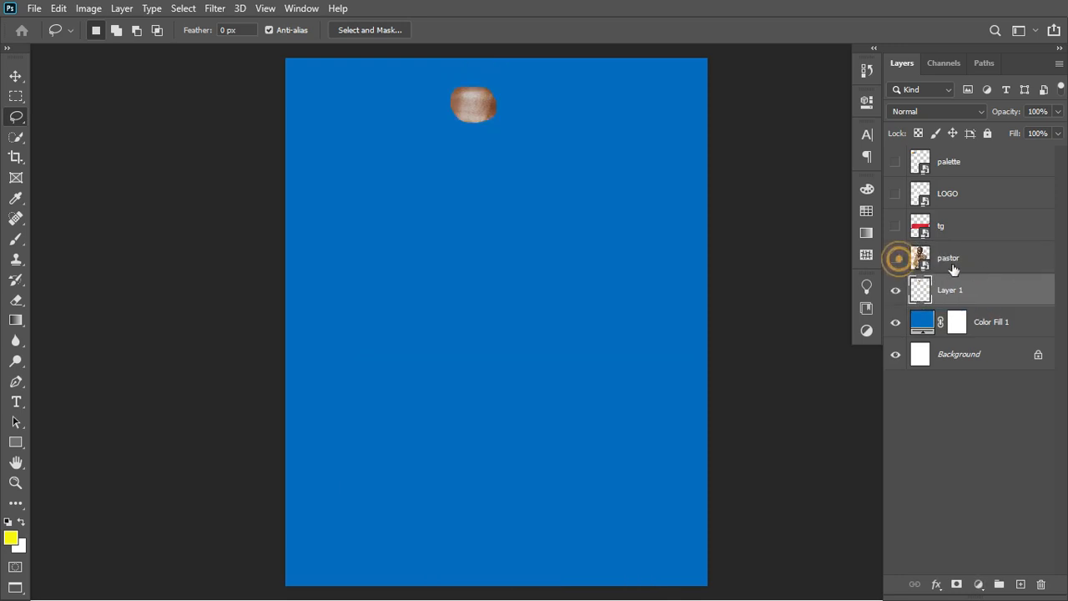
Stretch the forehead patch to fill the whole canvas, then hide that layer.
{"action": "left_click", "coordinate": [990, 292]}
{"action": "key", "text": "ctrl+t"}
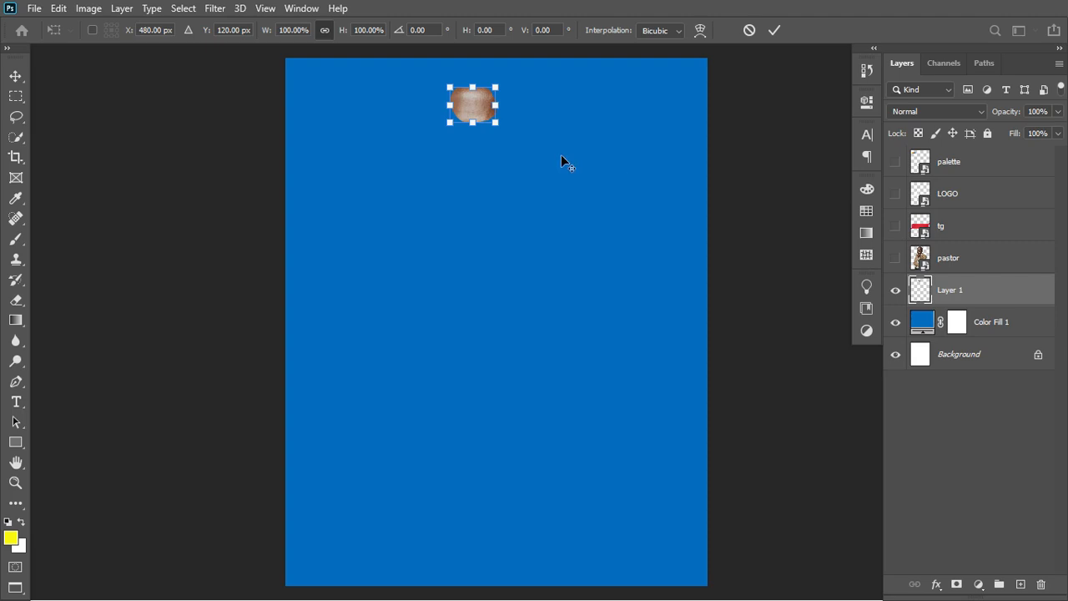
{"action": "left_click_drag", "start_coordinate": [498, 123], "coordinate": [676, 259]}
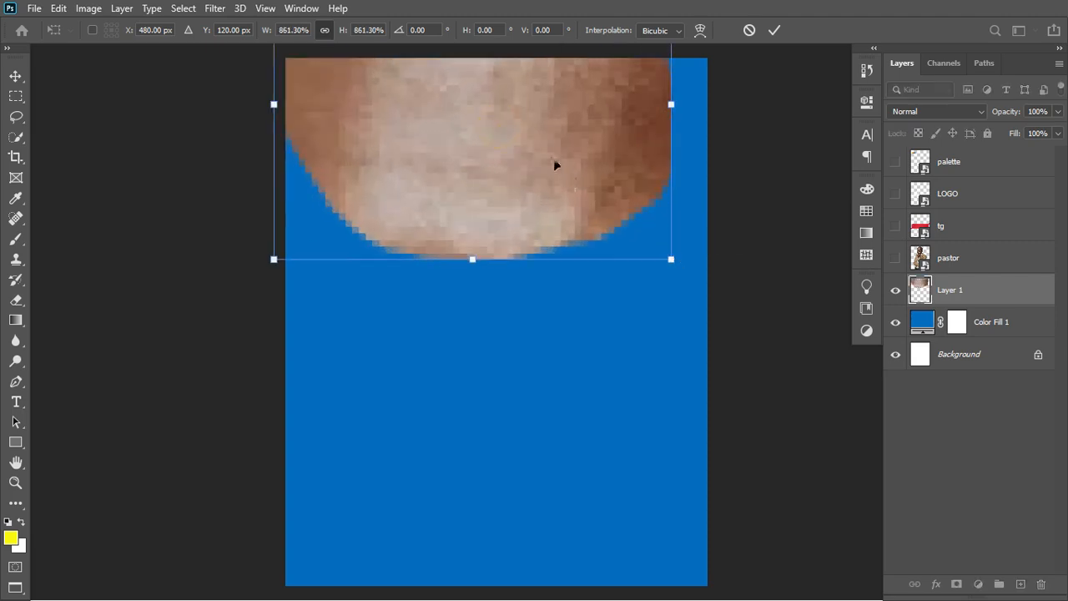
{"action": "left_click_drag", "start_coordinate": [555, 162], "coordinate": [561, 350]}
{"action": "left_click_drag", "start_coordinate": [682, 293], "coordinate": [918, 296]}
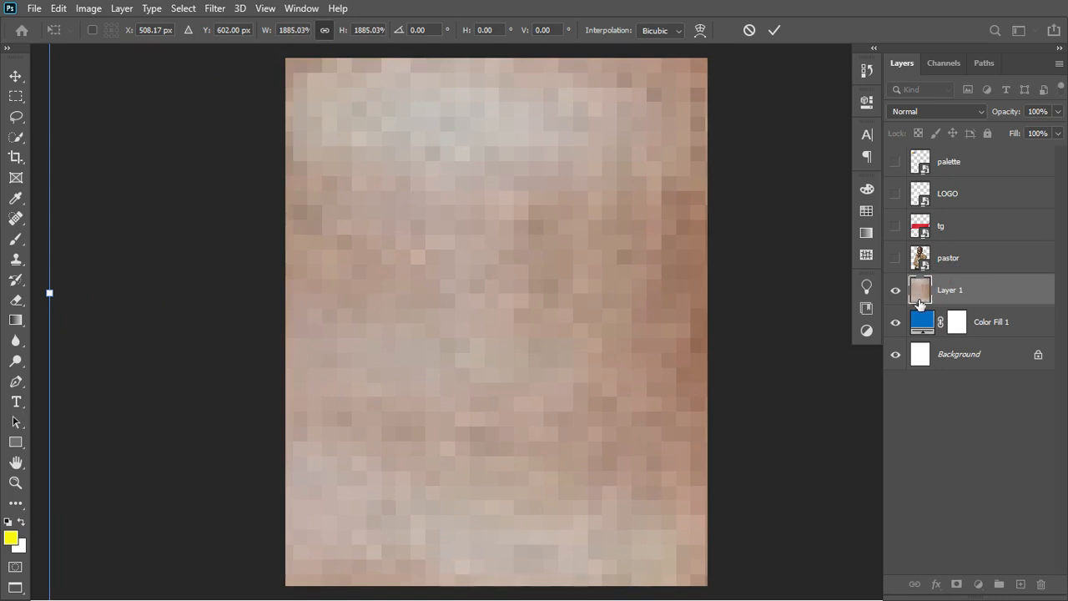
{"action": "left_click", "coordinate": [774, 30]}
{"action": "left_click", "coordinate": [895, 289]}
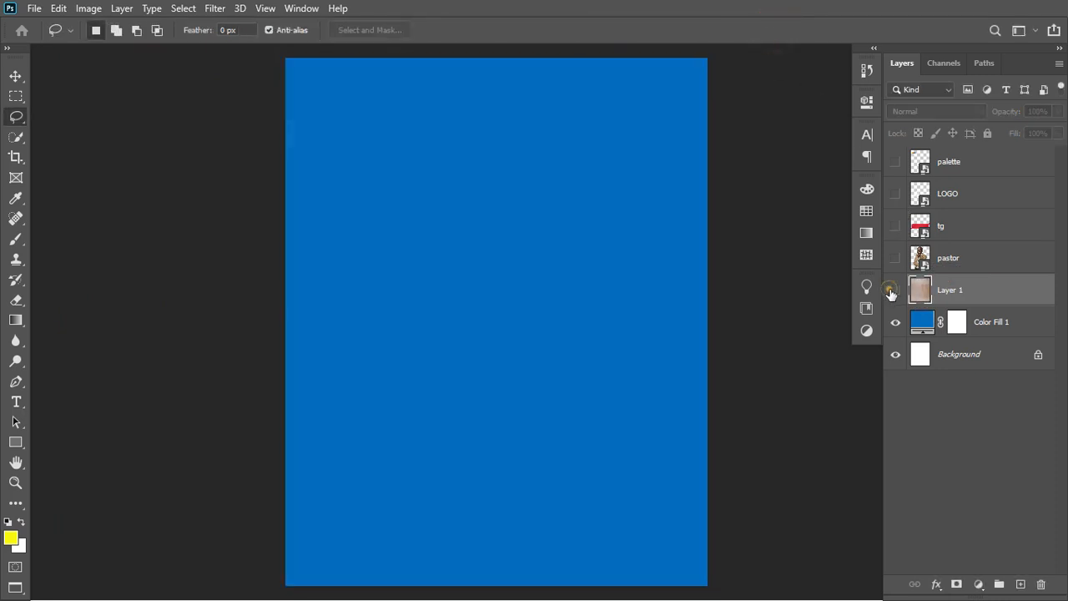
Show Layer 1 and apply a Mosaic filter with cell size 132.
{"action": "left_click", "coordinate": [895, 290]}
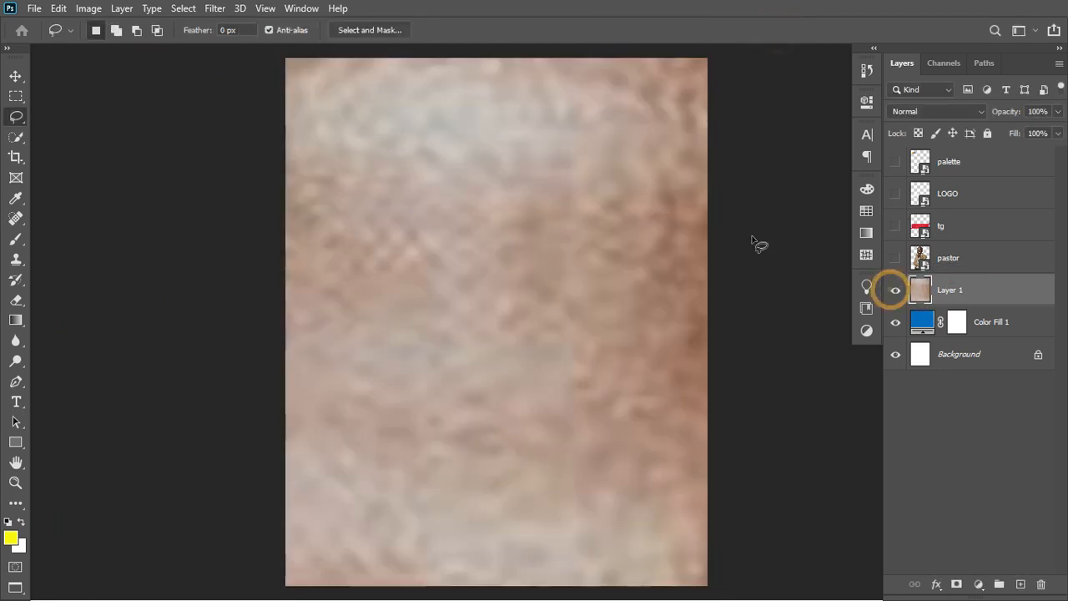
{"action": "left_click", "coordinate": [213, 9]}
{"action": "mouse_move", "coordinate": [256, 238]}
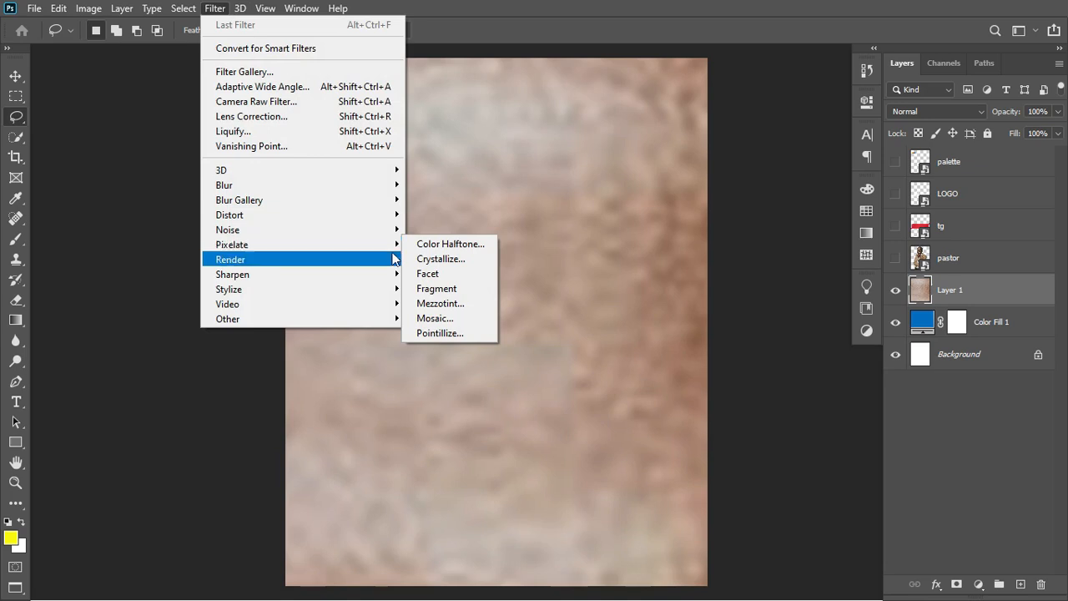
{"action": "left_click", "coordinate": [422, 318]}
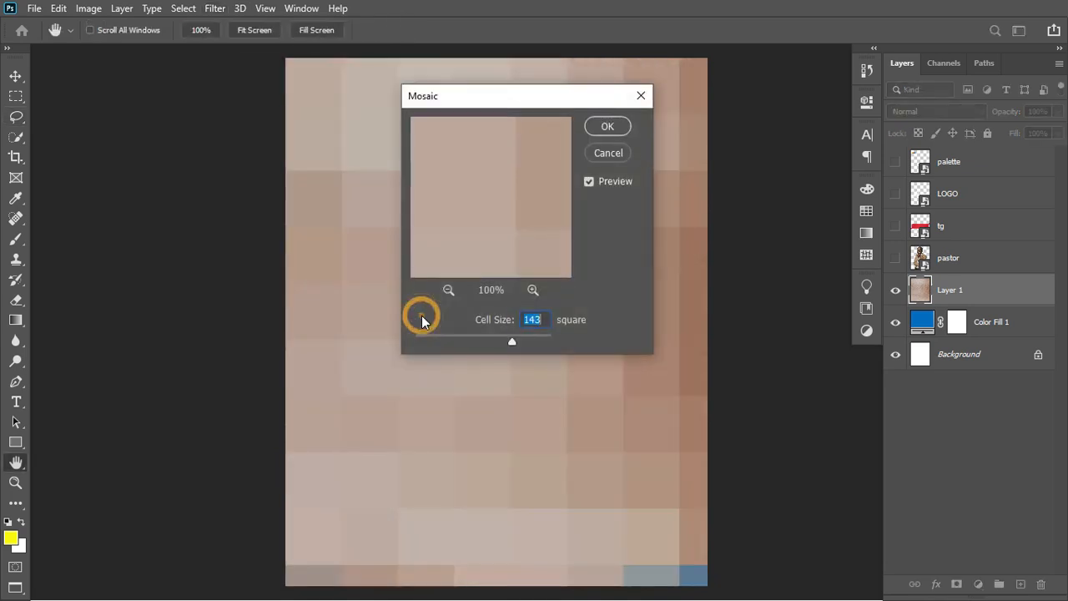
{"action": "mouse_move", "coordinate": [512, 338]}
{"action": "left_mouse_down"}
{"action": "mouse_move", "coordinate": [459, 338]}
{"action": "mouse_move", "coordinate": [503, 340]}
{"action": "left_mouse_up"}
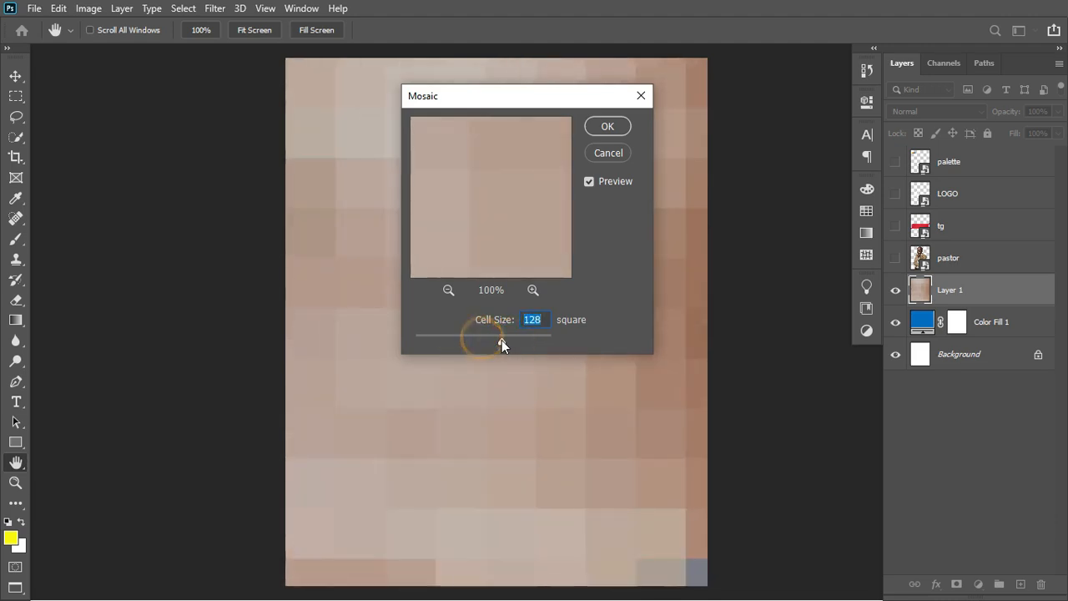
{"action": "left_click", "coordinate": [503, 340]}
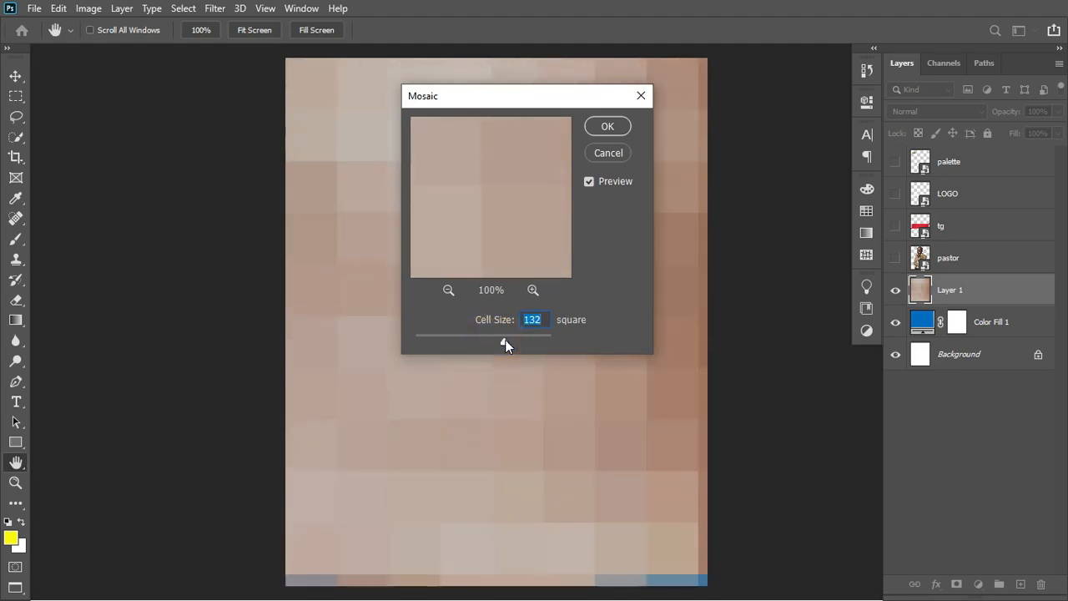
{"action": "left_click", "coordinate": [614, 127]}
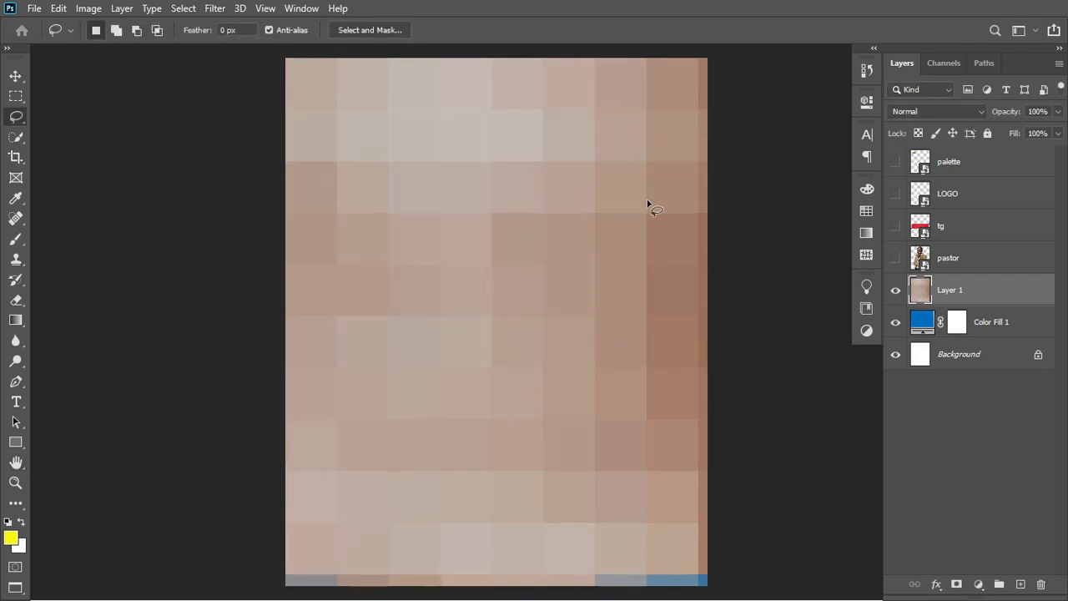
Rescale the mosaic layer to about 96% and reposition it to cover the canvas.
{"action": "key", "text": "ctrl+t"}
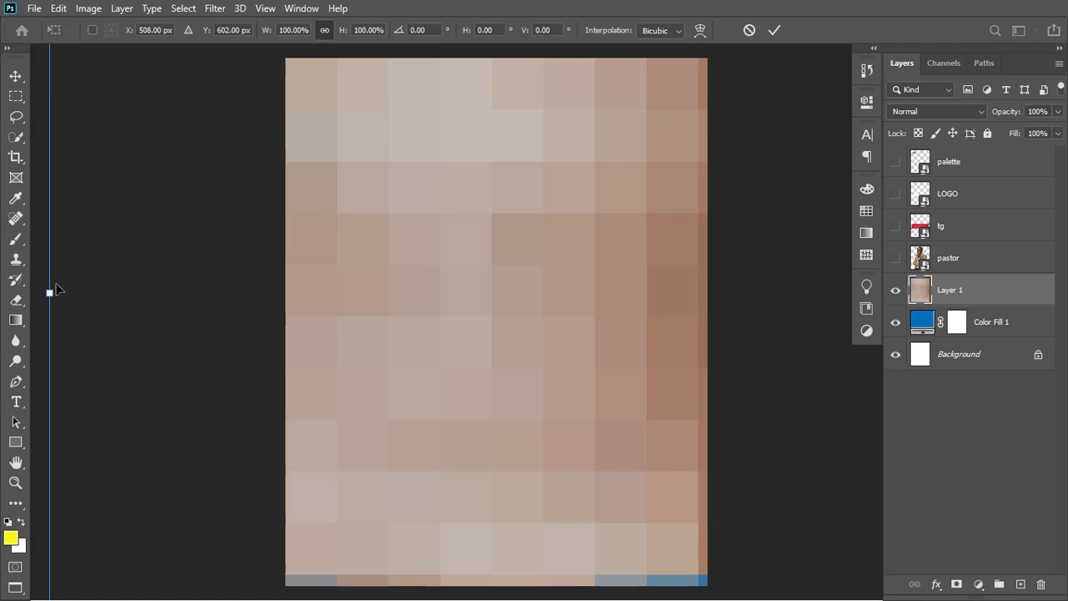
{"action": "left_click_drag", "start_coordinate": [50, 291], "coordinate": [125, 296]}
{"action": "left_click_drag", "start_coordinate": [475, 334], "coordinate": [484, 375]}
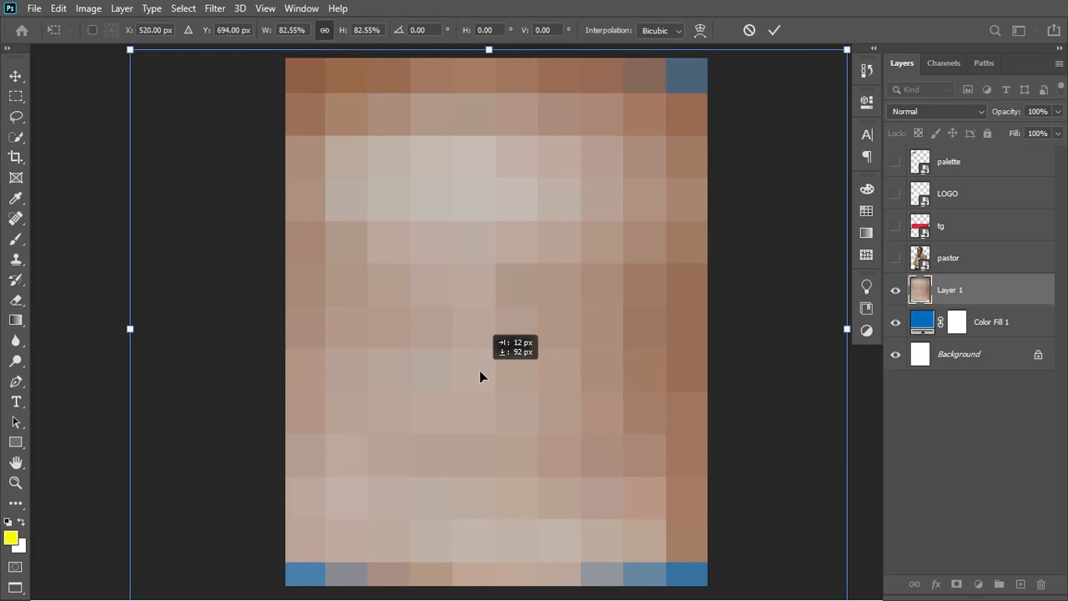
{"action": "left_click_drag", "start_coordinate": [845, 328], "coordinate": [904, 326]}
{"action": "left_click_drag", "start_coordinate": [672, 338], "coordinate": [696, 330]}
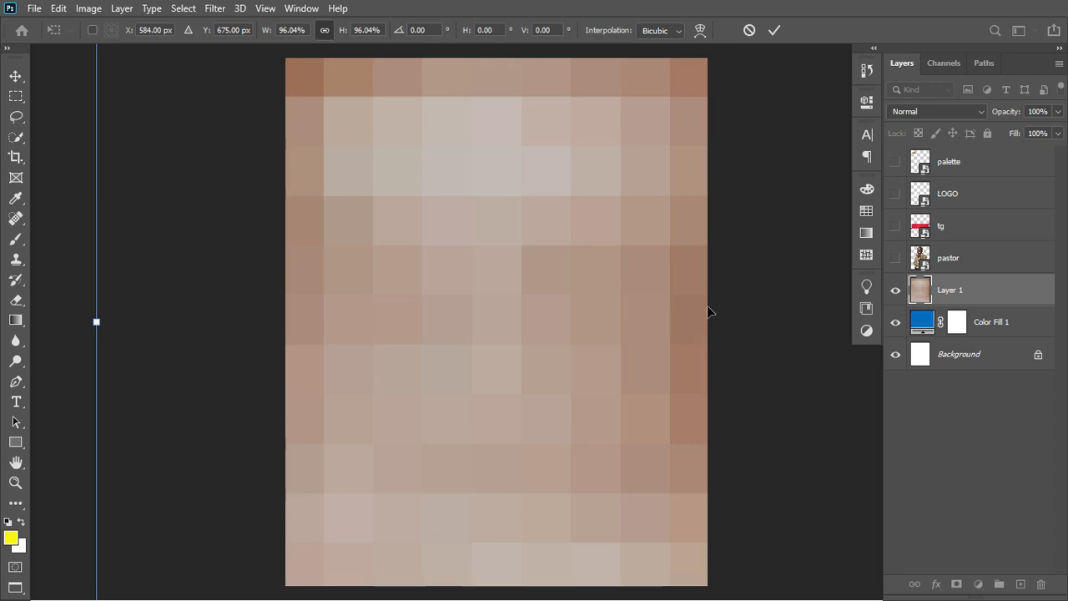
{"action": "left_click", "coordinate": [778, 35]}
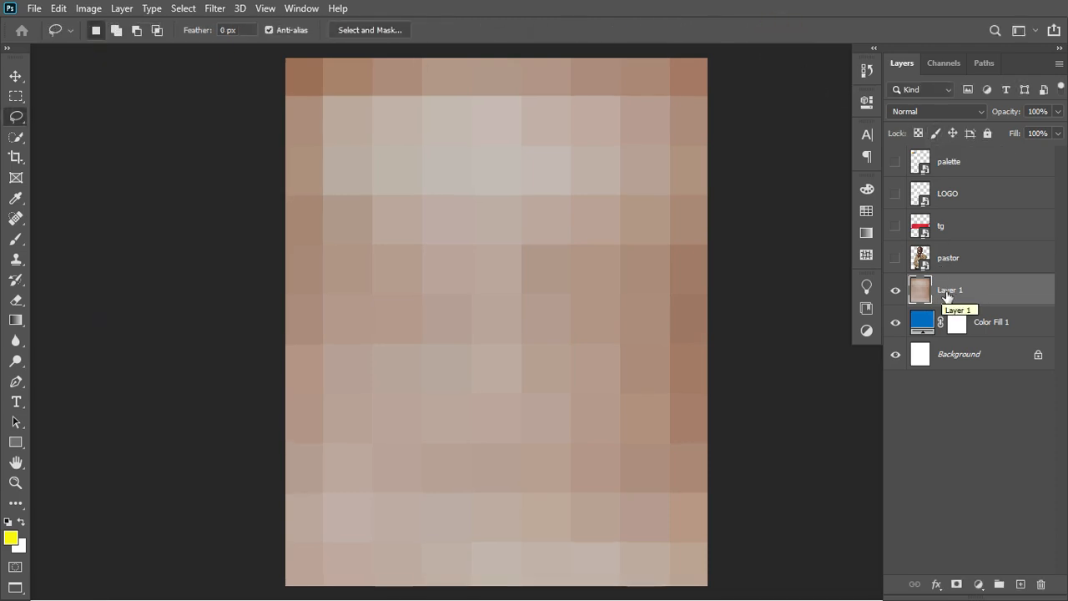
Set Layer 1 to Vivid Light, shift the mosaic right, and show the pastor layer.
{"action": "left_click", "coordinate": [970, 114]}
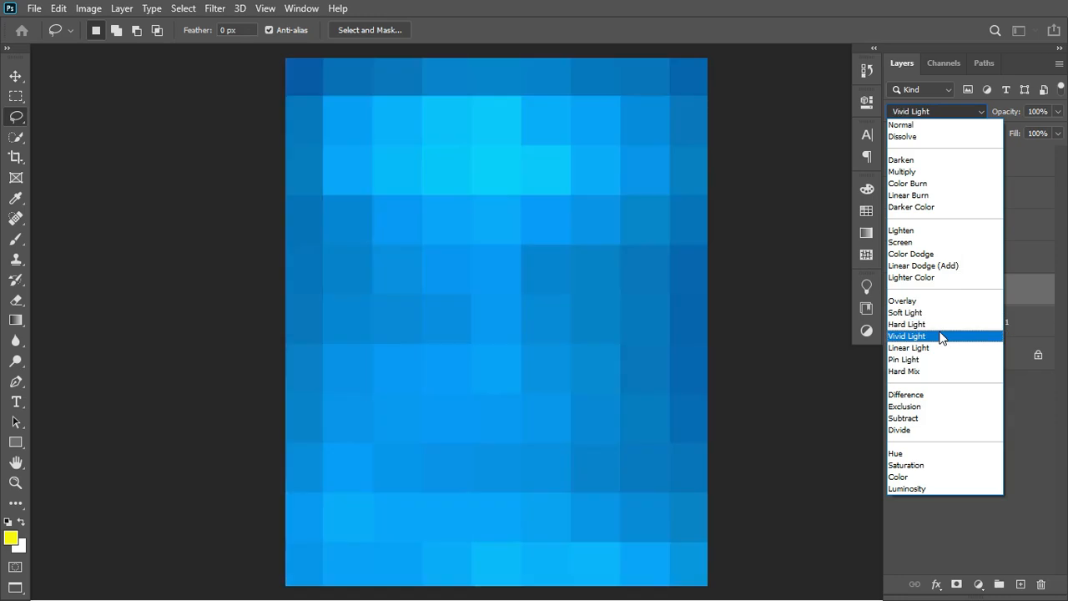
{"action": "left_click", "coordinate": [940, 336]}
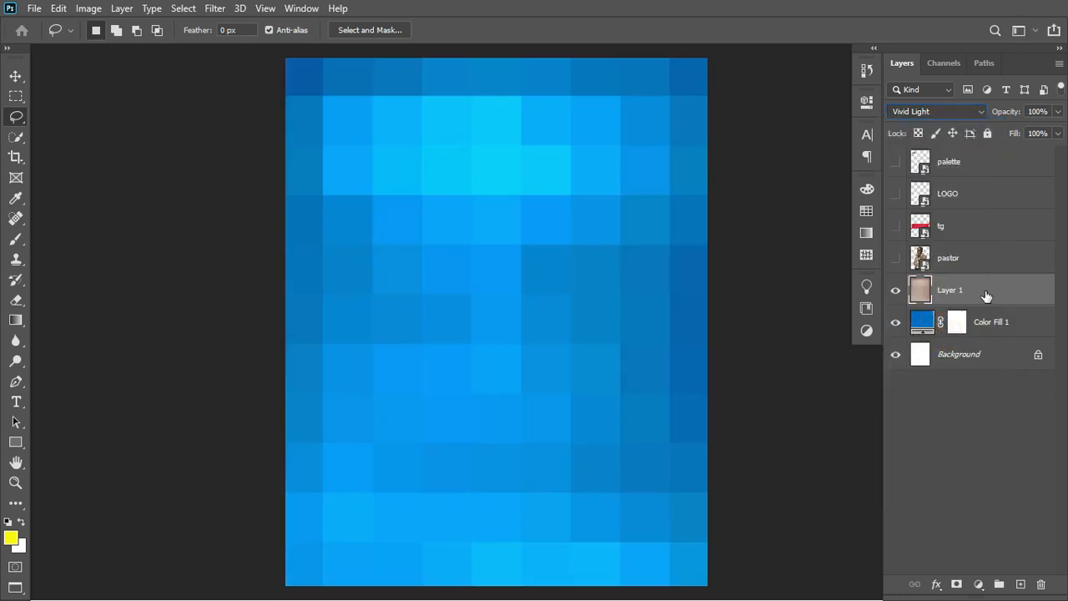
{"action": "key", "text": "ctrl+t"}
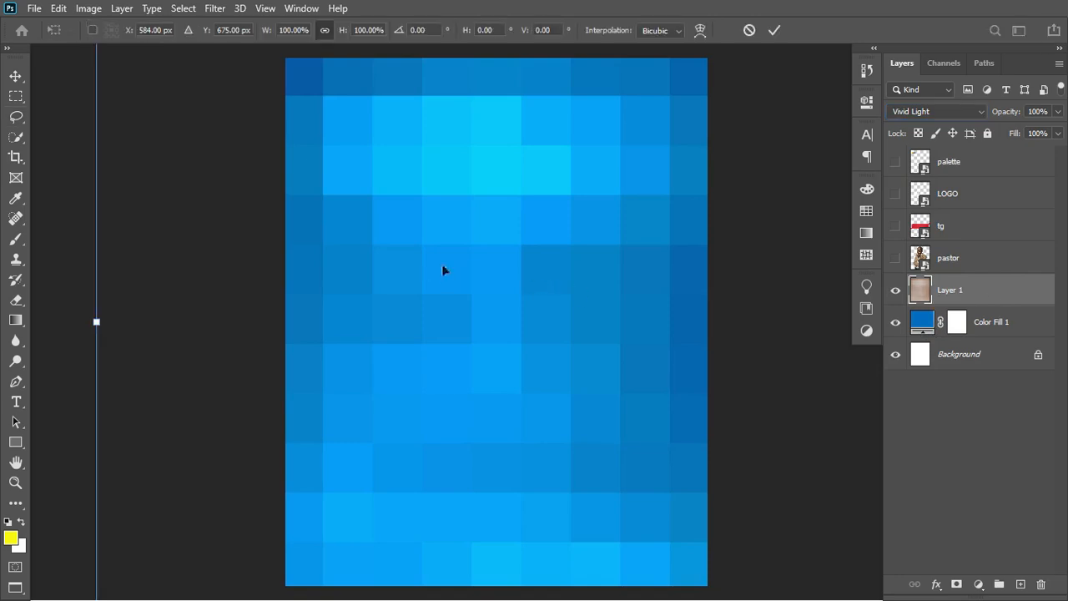
{"action": "left_click_drag", "start_coordinate": [443, 269], "coordinate": [452, 240]}
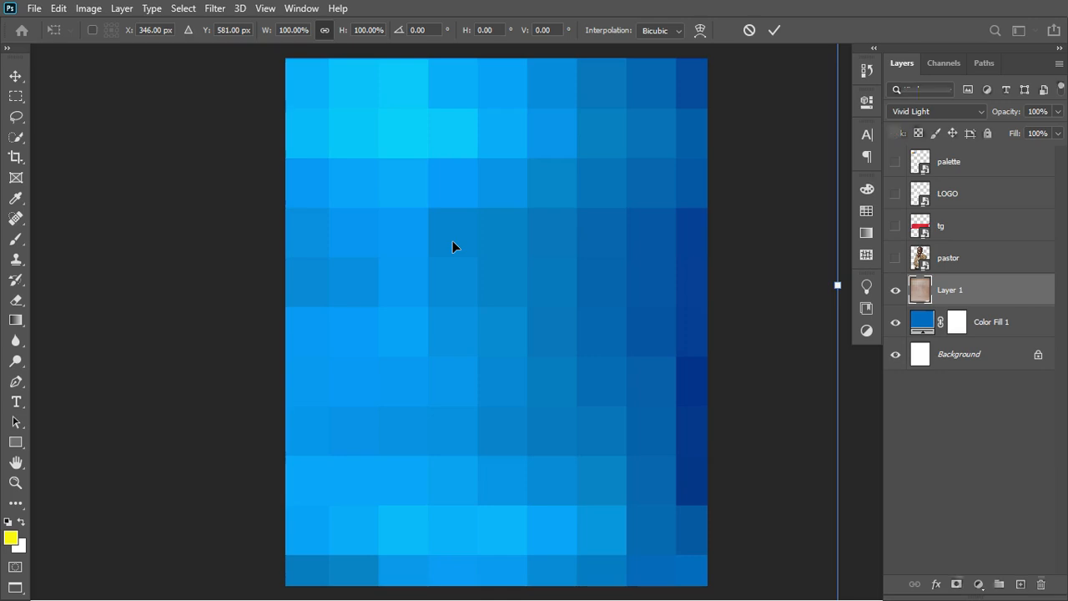
{"action": "left_click", "coordinate": [775, 31]}
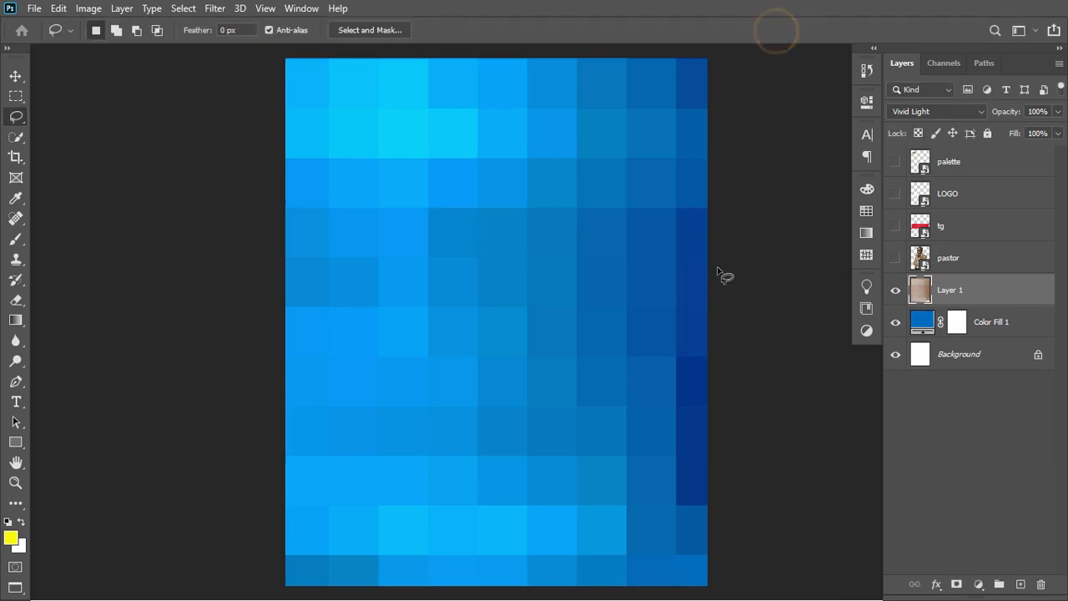
{"action": "left_click", "coordinate": [895, 259]}
Convert the pastor layer to a Smart Object.
{"action": "left_click", "coordinate": [975, 264]}
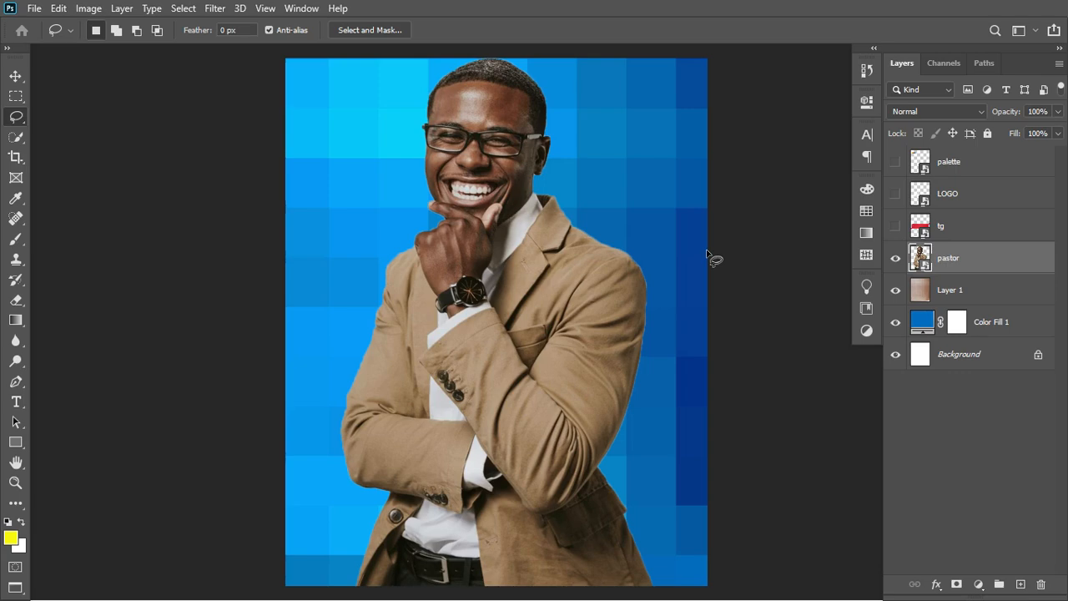
{"action": "right_click", "coordinate": [997, 267]}
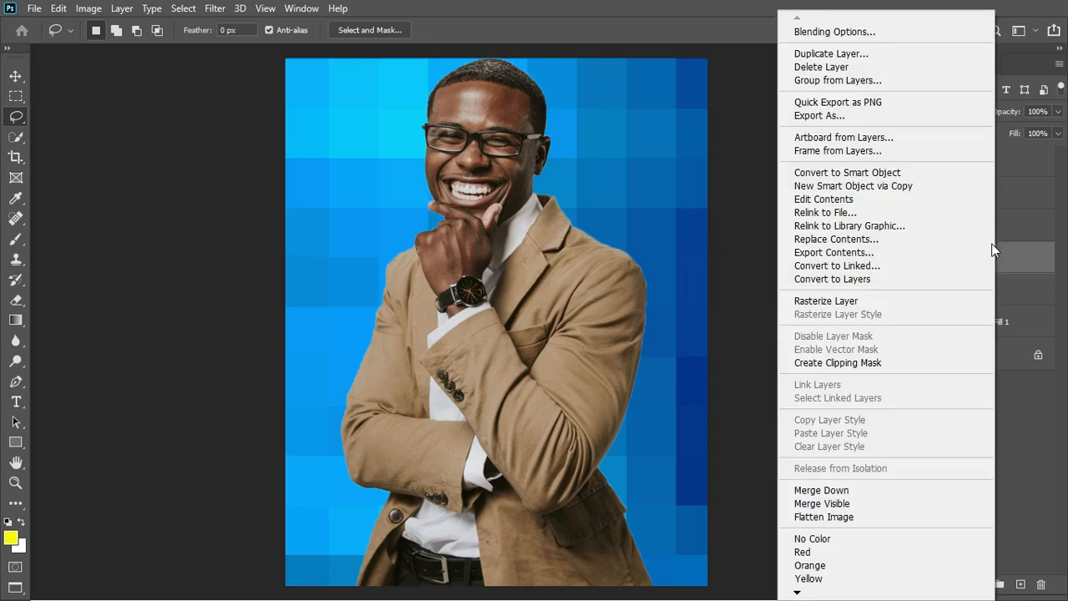
{"action": "left_click", "coordinate": [899, 176]}
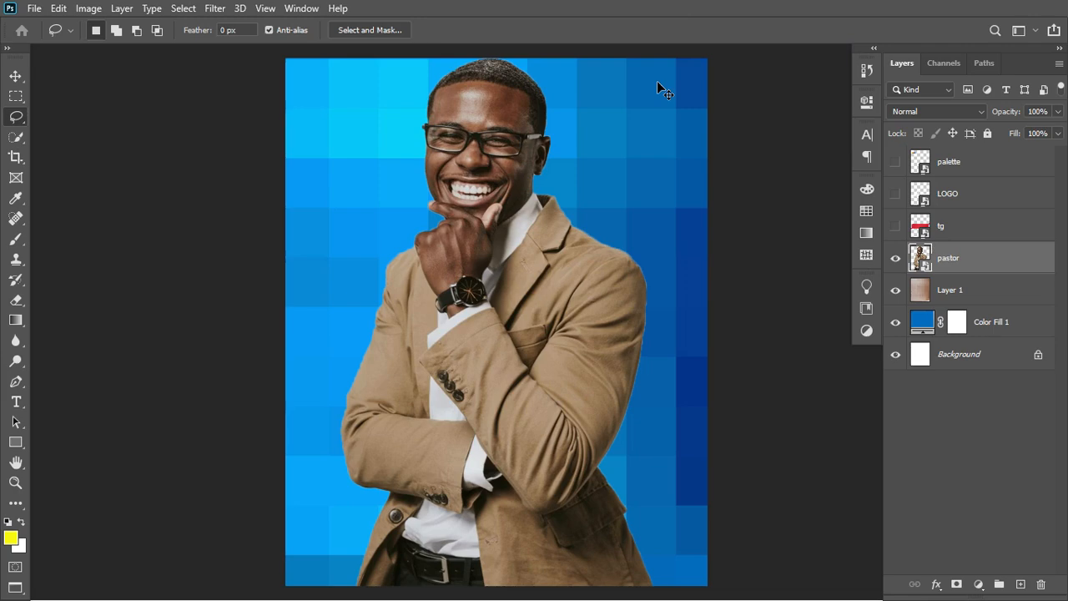
Scale the pastor photo to 88.5% and move it into the canvas's lower half.
{"action": "key", "text": "ctrl+t"}
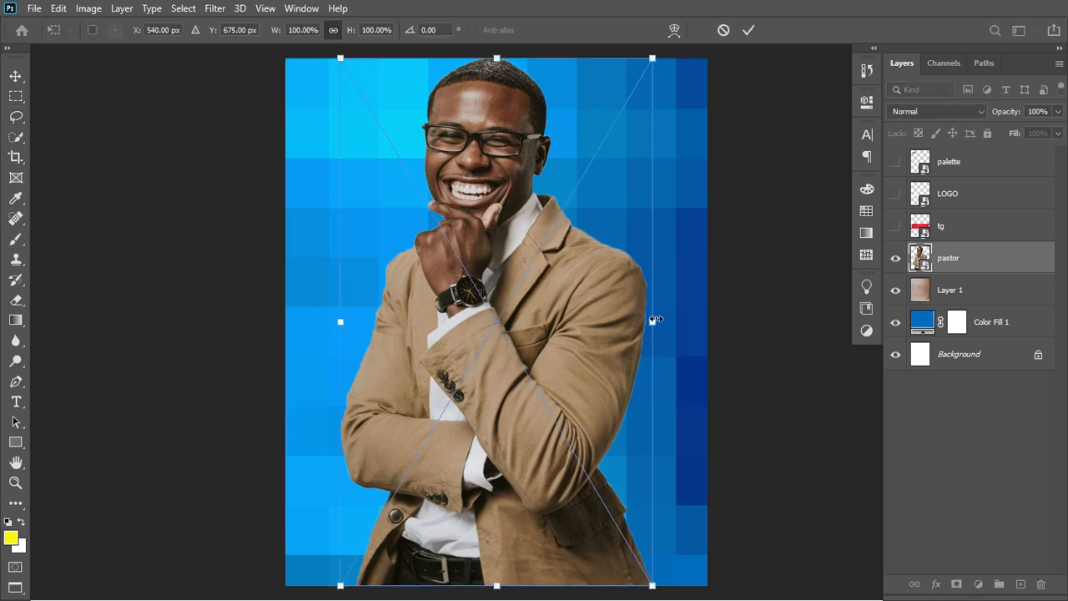
{"action": "left_click_drag", "start_coordinate": [655, 320], "coordinate": [584, 325]}
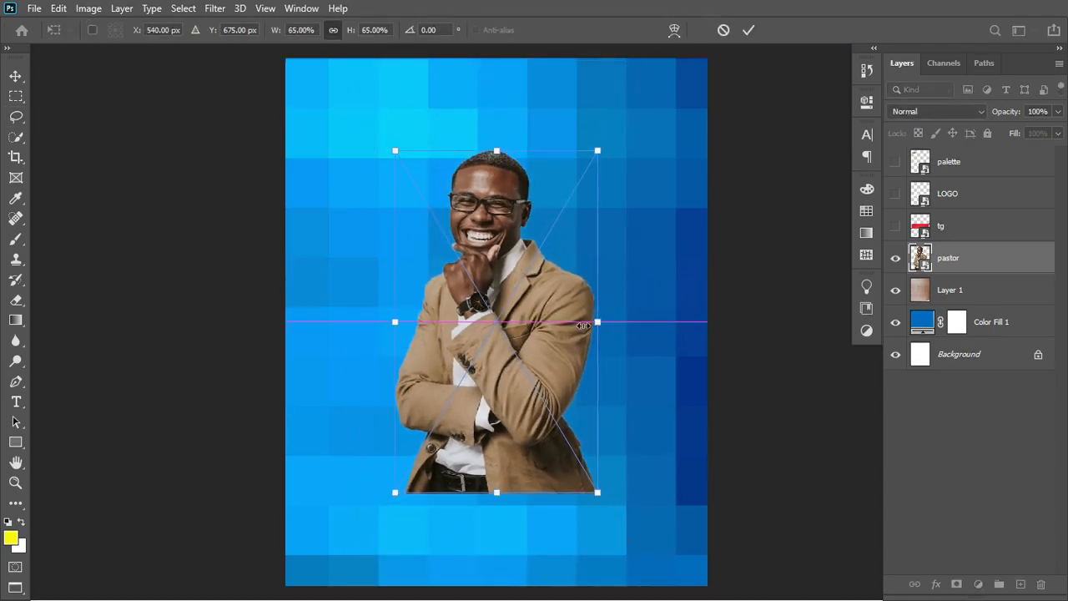
{"action": "left_click_drag", "start_coordinate": [544, 288], "coordinate": [540, 506]}
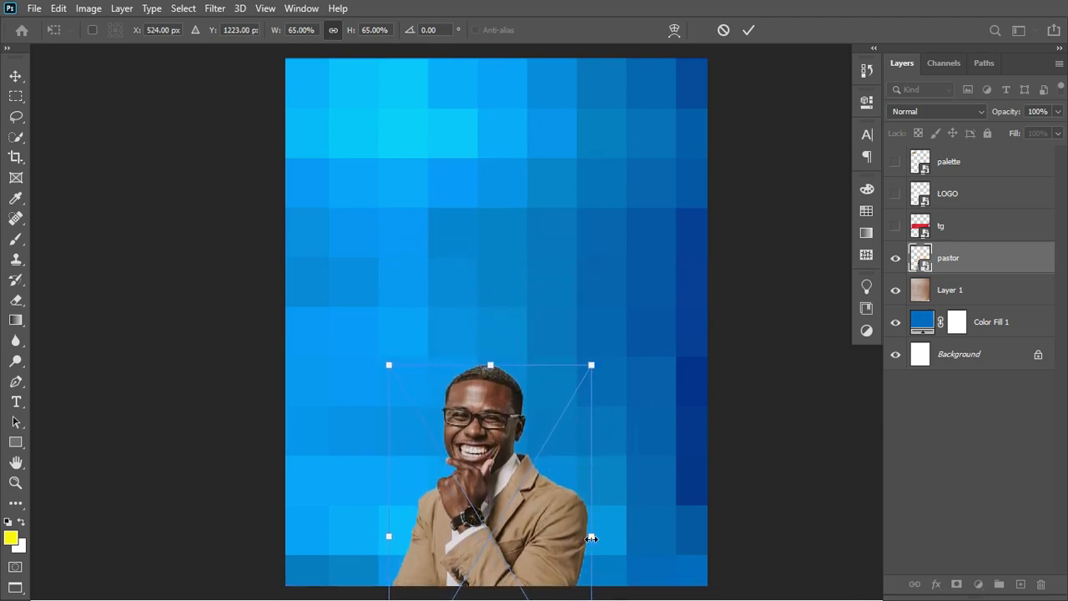
{"action": "mouse_move", "coordinate": [591, 538]}
{"action": "left_mouse_down"}
{"action": "mouse_move", "coordinate": [627, 536]}
{"action": "mouse_move", "coordinate": [589, 551]}
{"action": "left_mouse_up"}
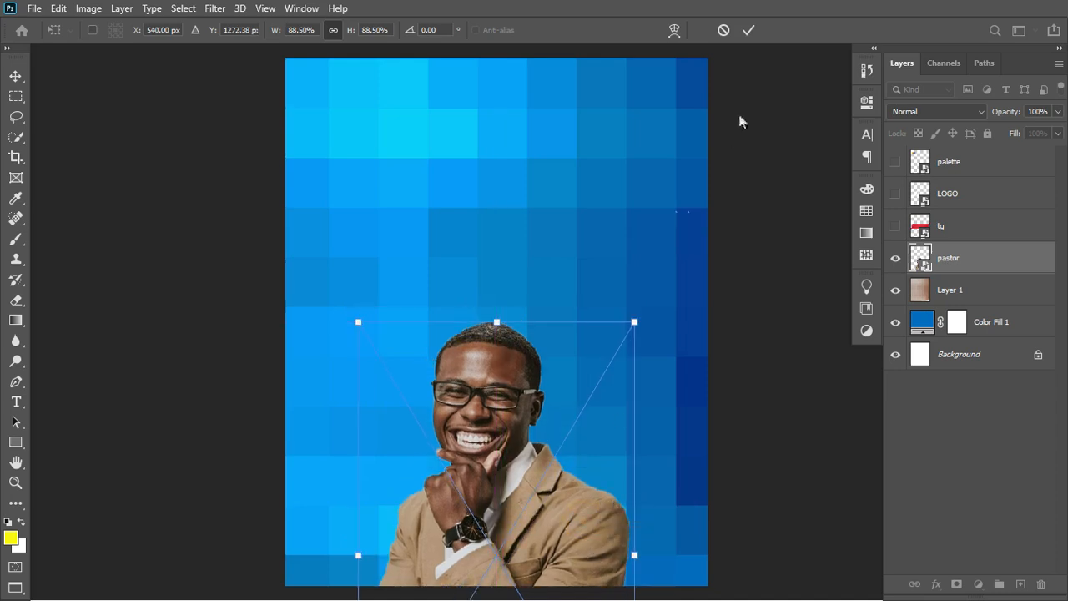
{"action": "left_click", "coordinate": [747, 31]}
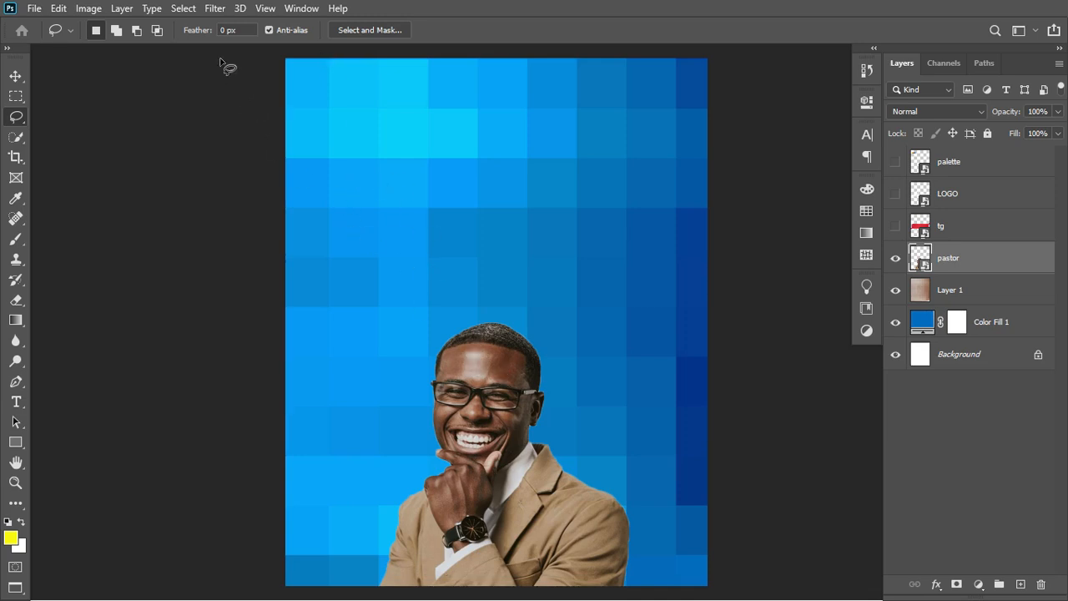
{"action": "left_click", "coordinate": [214, 9]}
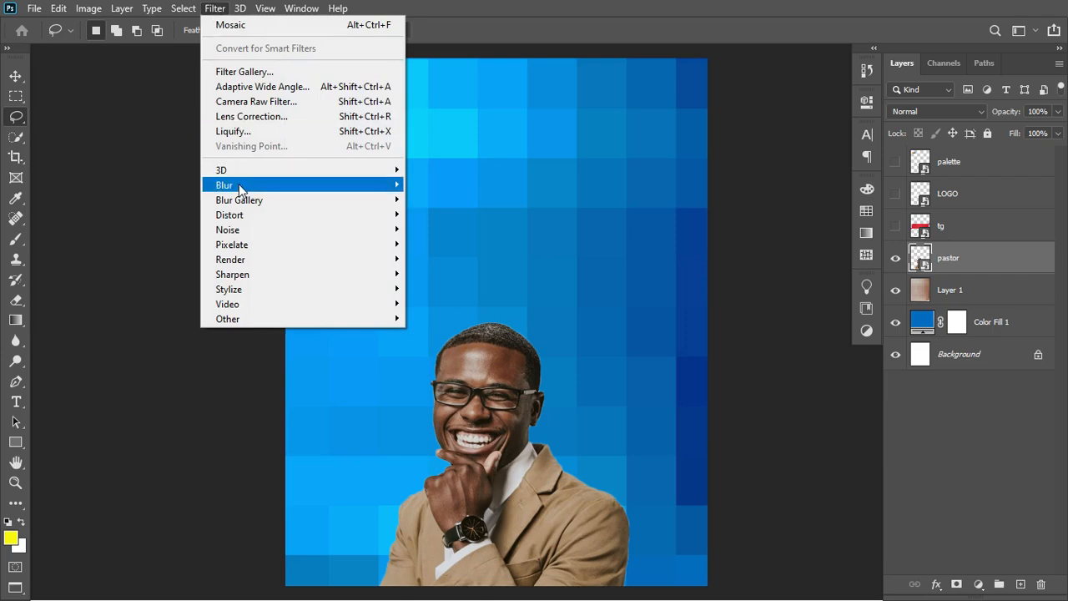
Open Camera Raw Filter on the pastor, zoom the preview to 50%, and show Before/After.
{"action": "left_click", "coordinate": [270, 103]}
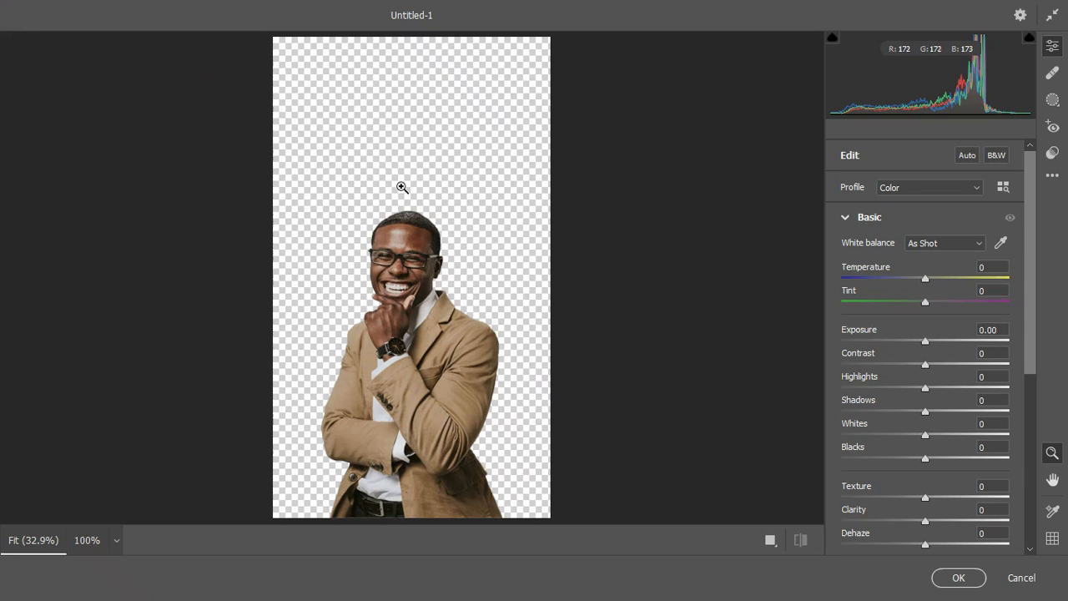
{"action": "left_click", "coordinate": [397, 184]}
{"action": "left_click", "coordinate": [398, 184]}
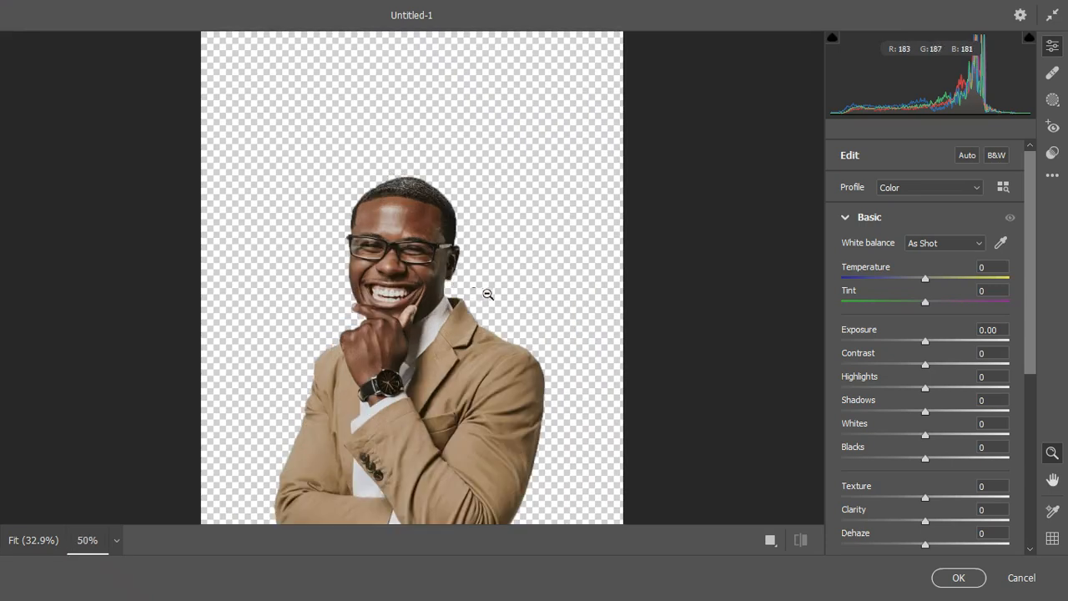
{"action": "scroll", "coordinate": [519, 272], "scroll_direction": "down", "scroll_amount": 3}
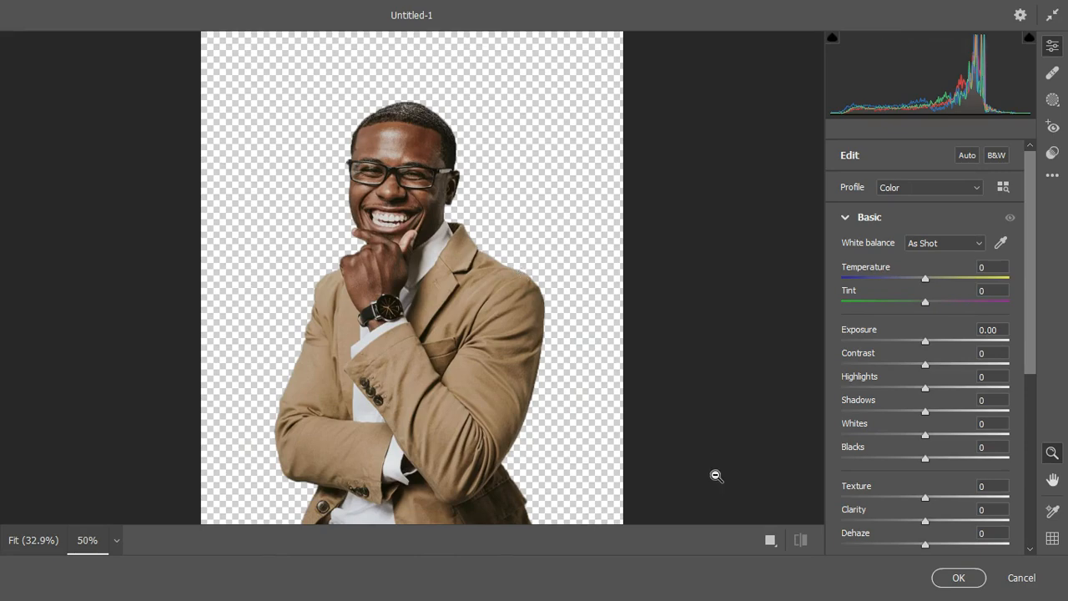
{"action": "left_click", "coordinate": [770, 540]}
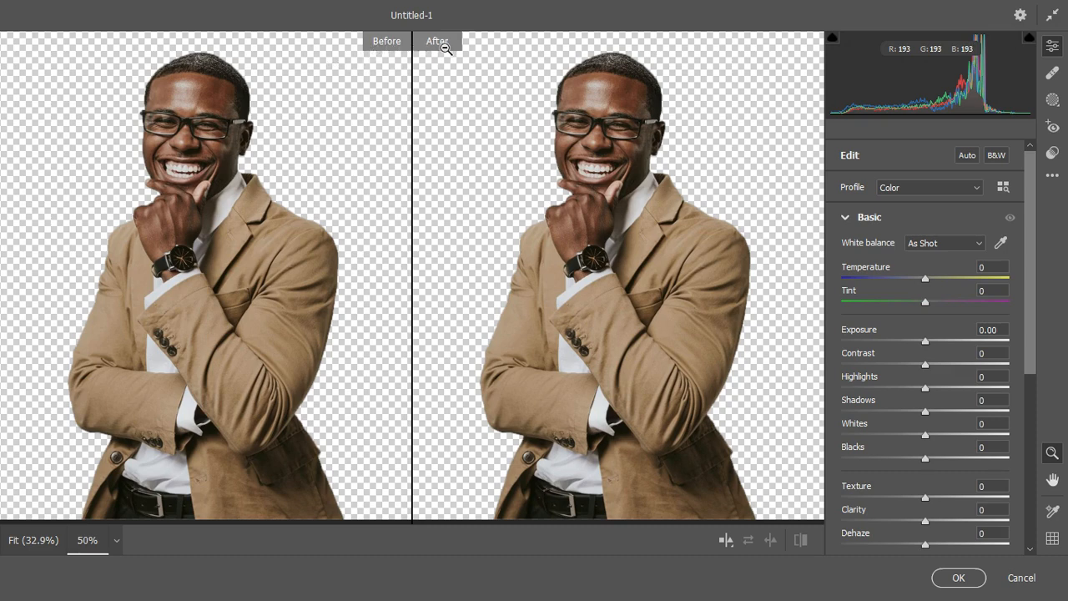
Set Exposure +1.15, Contrast +29, Highlights -12 and Shadows +28 in the Basic panel.
{"action": "left_click", "coordinate": [843, 218]}
{"action": "left_click", "coordinate": [843, 218]}
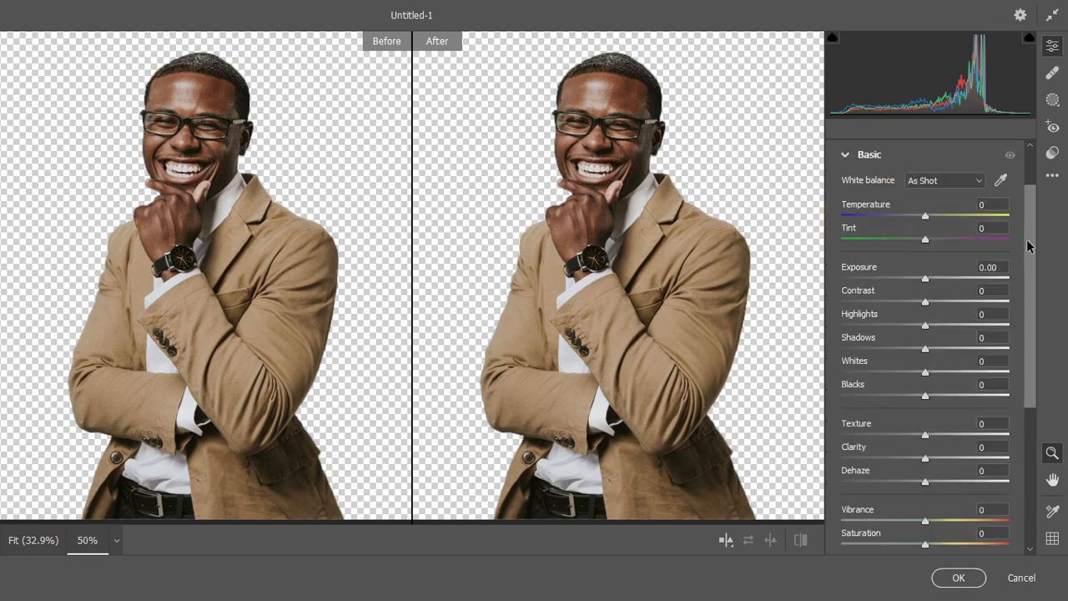
{"action": "left_click_drag", "start_coordinate": [1028, 241], "coordinate": [1025, 261]}
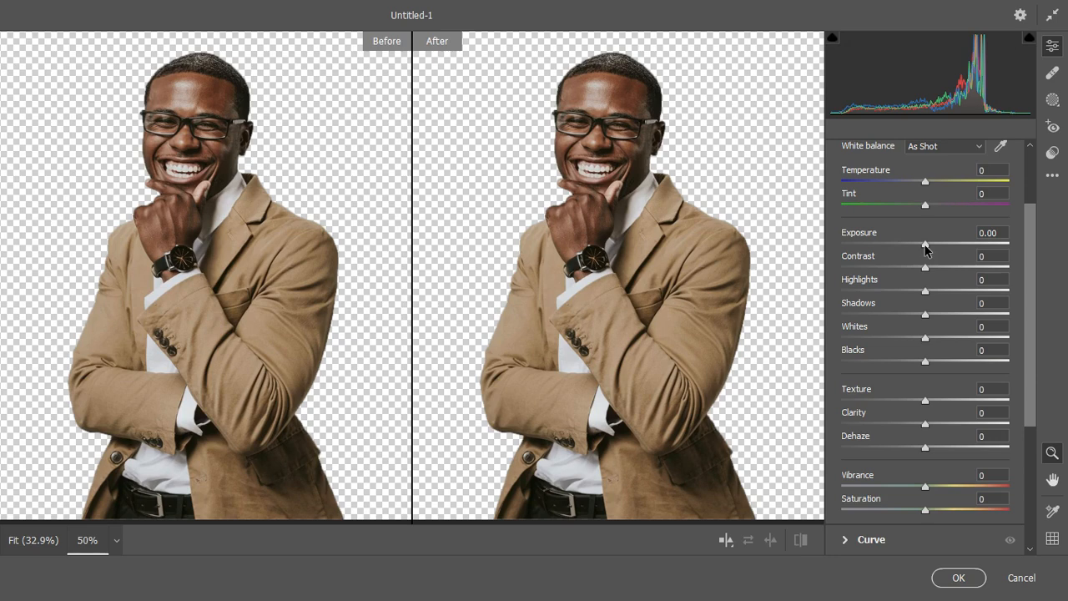
{"action": "left_click_drag", "start_coordinate": [925, 248], "coordinate": [944, 243]}
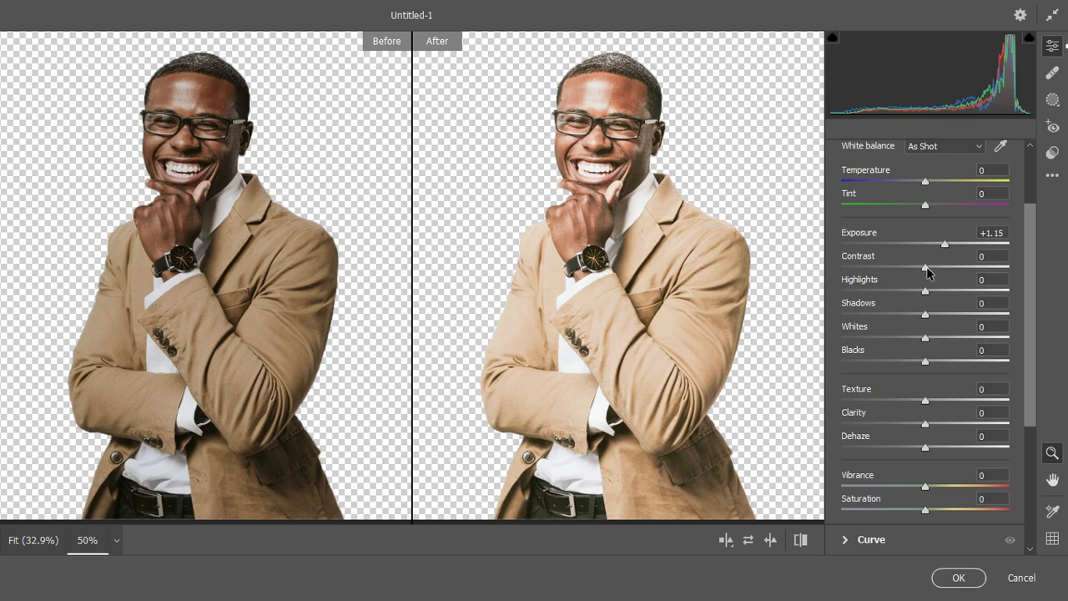
{"action": "left_click_drag", "start_coordinate": [927, 267], "coordinate": [953, 269]}
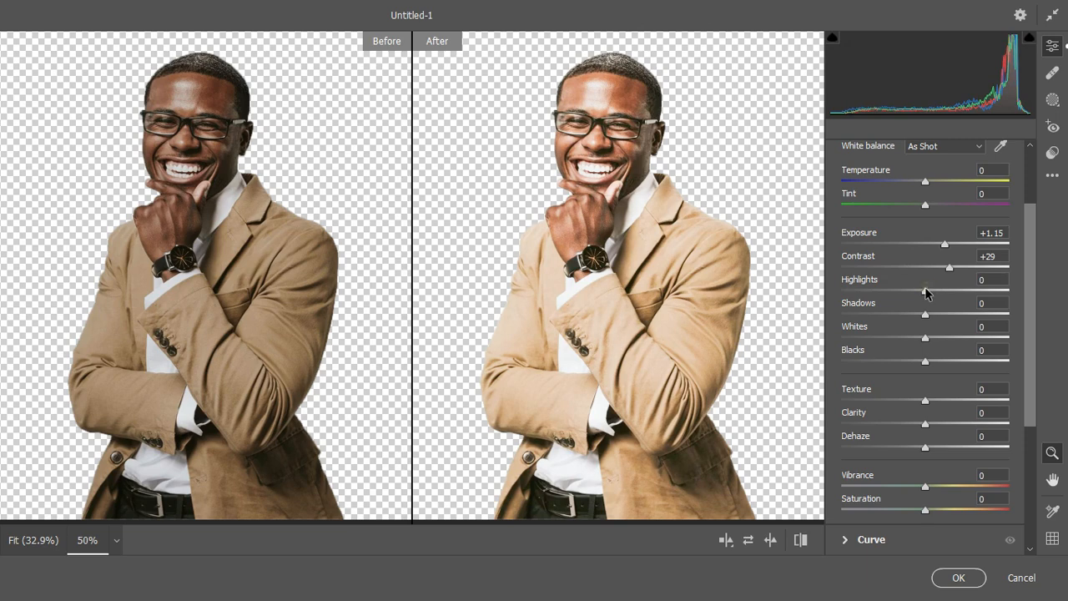
{"action": "left_click", "coordinate": [925, 287]}
{"action": "left_click_drag", "start_coordinate": [926, 292], "coordinate": [949, 316]}
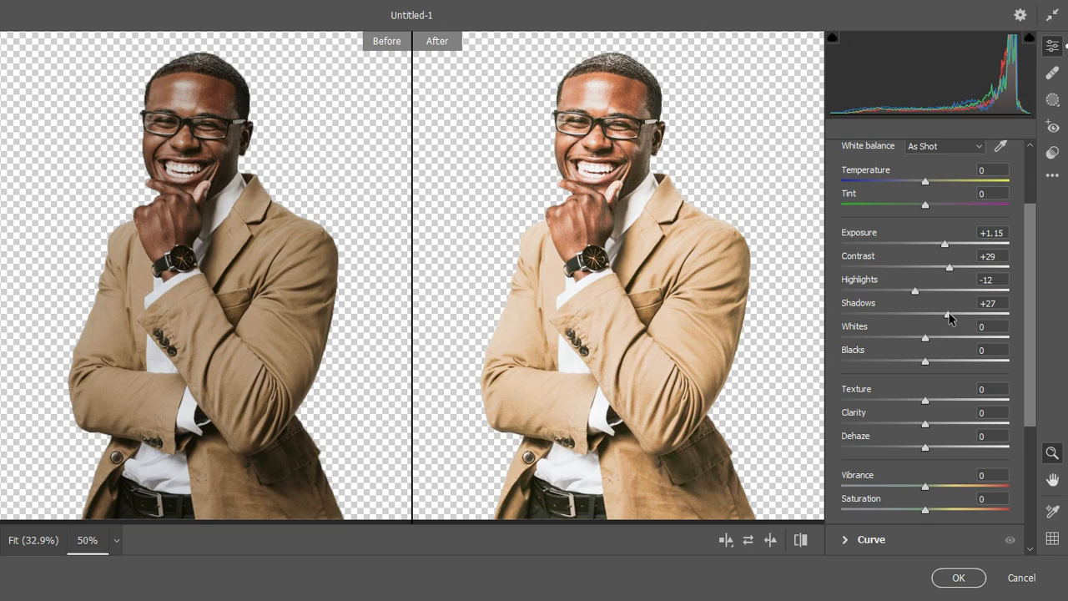
Set Whites -100, Blacks -6, Texture +100 and Clarity +21.
{"action": "left_click", "coordinate": [924, 338]}
{"action": "left_click_drag", "start_coordinate": [924, 339], "coordinate": [896, 339]}
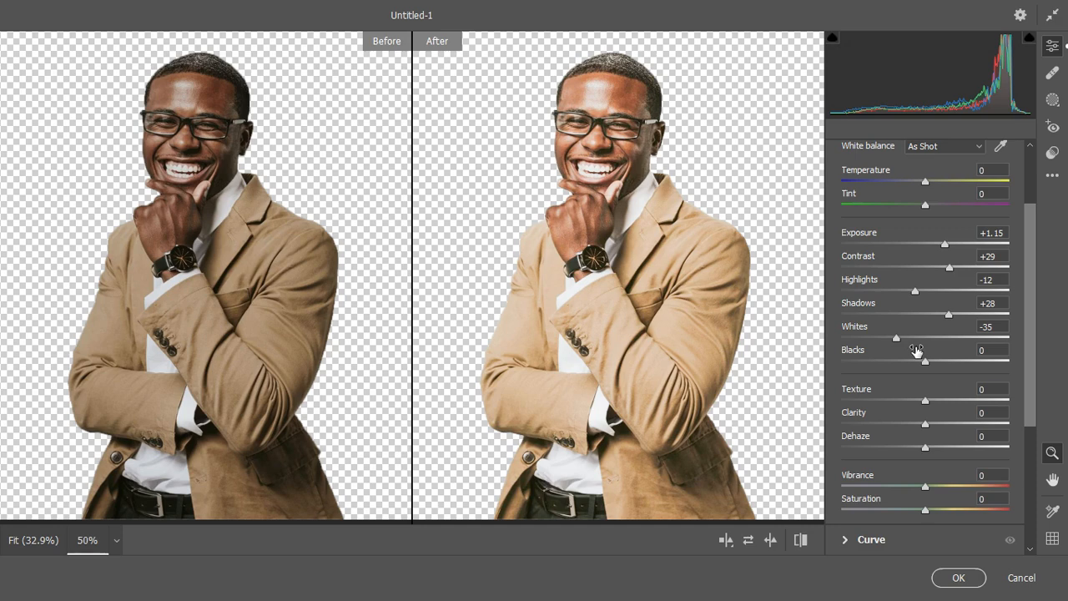
{"action": "left_click_drag", "start_coordinate": [898, 338], "coordinate": [841, 339]}
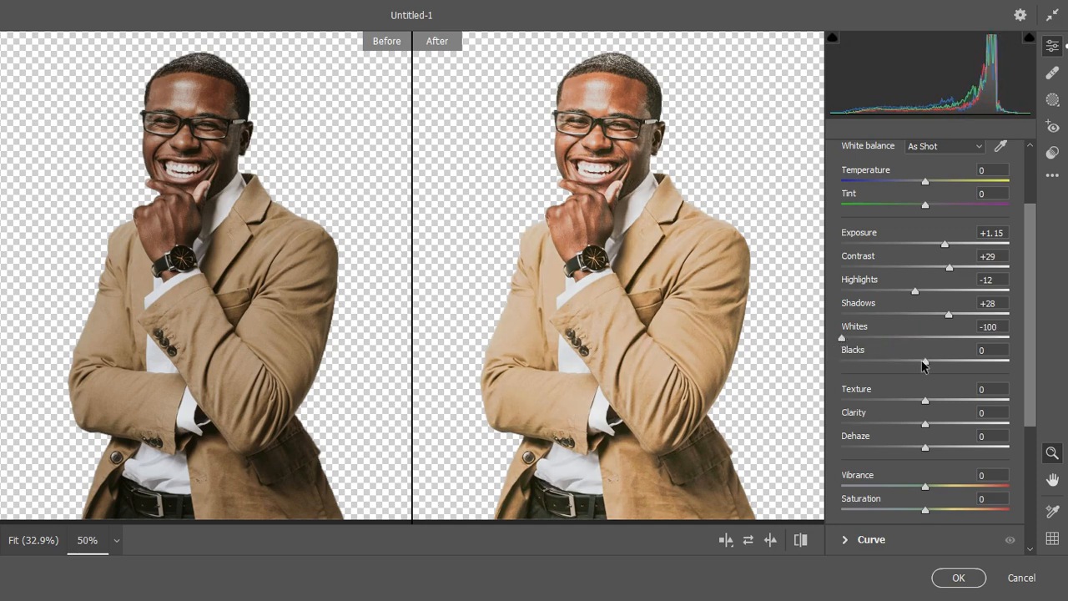
{"action": "left_click_drag", "start_coordinate": [925, 365], "coordinate": [921, 365]}
{"action": "left_click_drag", "start_coordinate": [924, 407], "coordinate": [1009, 401]}
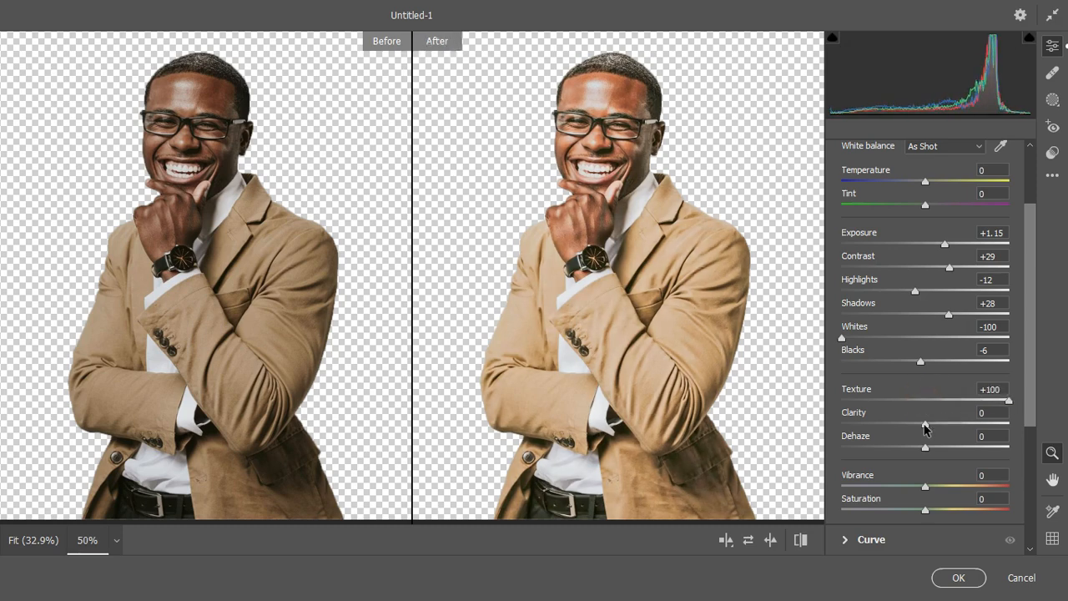
{"action": "left_click_drag", "start_coordinate": [925, 428], "coordinate": [943, 428]}
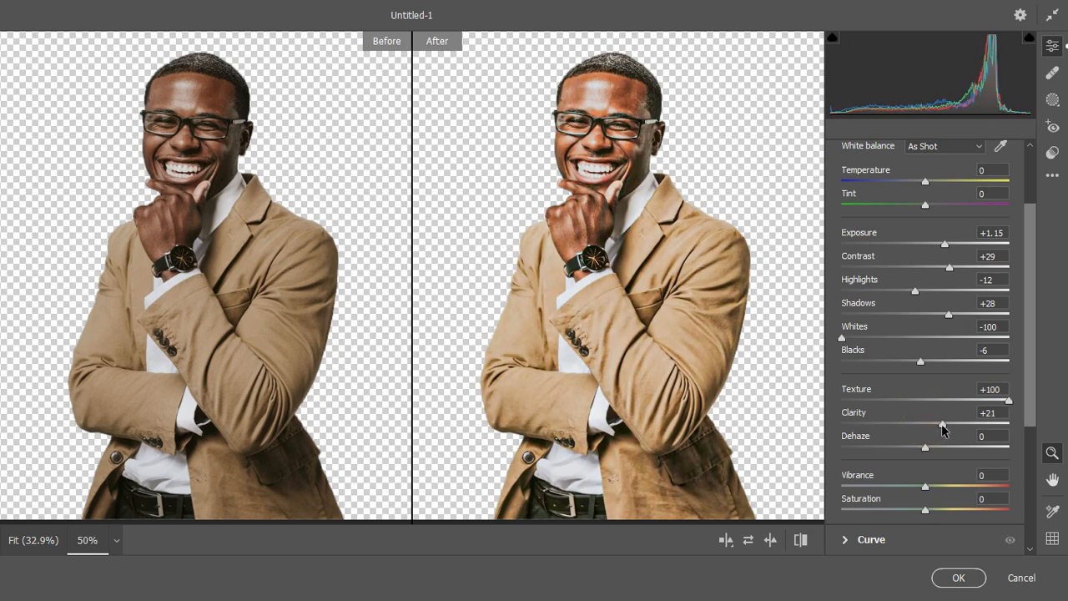
{"action": "scroll", "coordinate": [889, 246], "scroll_direction": "up", "scroll_amount": 1}
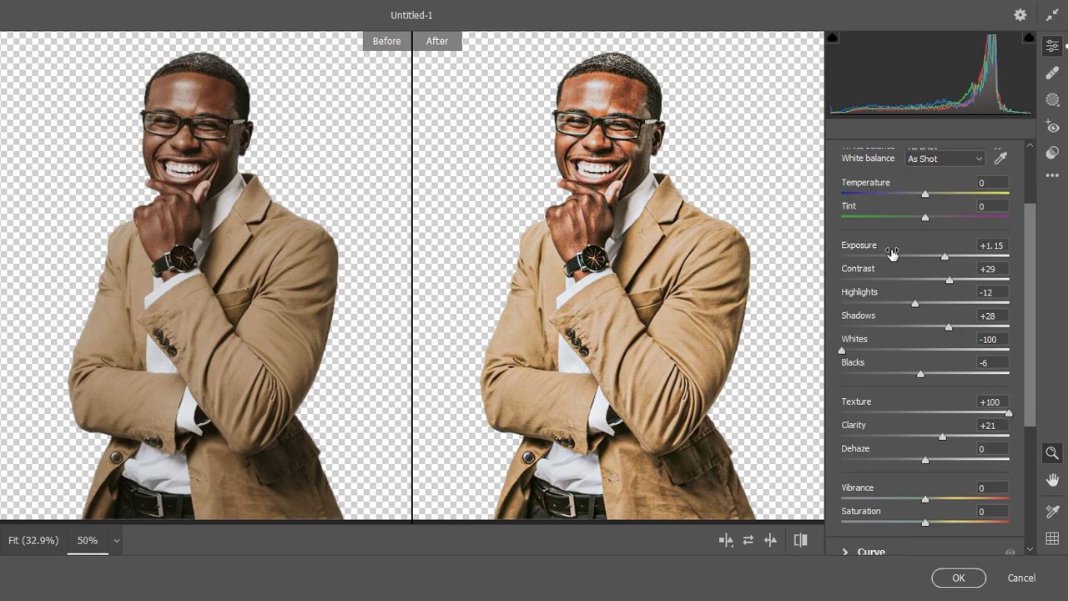
{"action": "scroll", "coordinate": [891, 253], "scroll_direction": "up", "scroll_amount": 3}
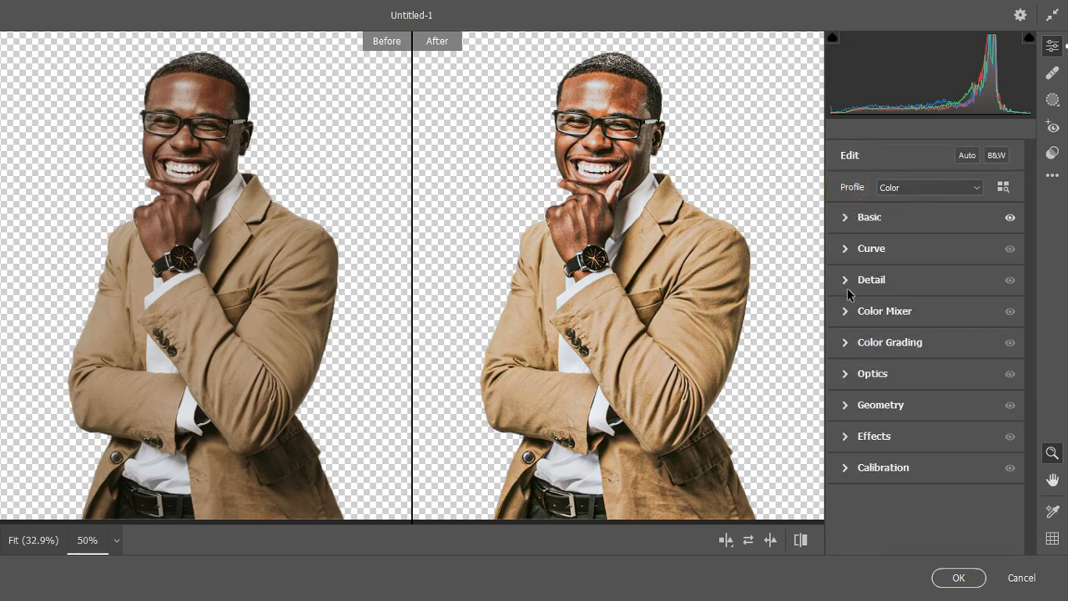
In Camera Raw's Detail section, set Sharpening to 33 and Noise Reduction to 7, then apply.
{"action": "left_click", "coordinate": [845, 282]}
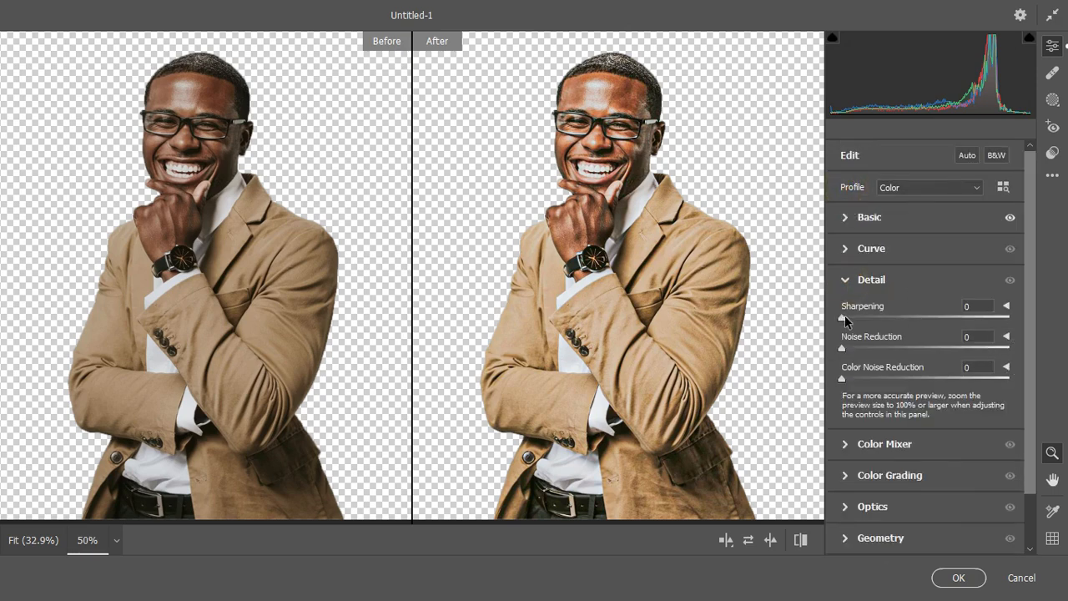
{"action": "left_click_drag", "start_coordinate": [843, 319], "coordinate": [934, 318]}
{"action": "left_click_drag", "start_coordinate": [842, 348], "coordinate": [857, 350]}
{"action": "left_click", "coordinate": [845, 280]}
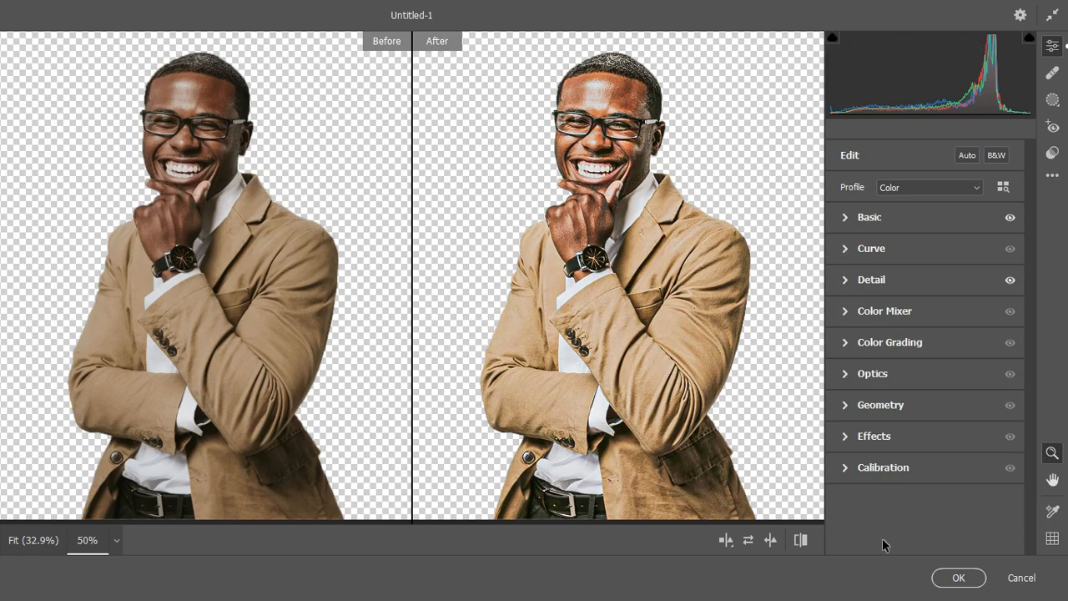
{"action": "left_click", "coordinate": [955, 576]}
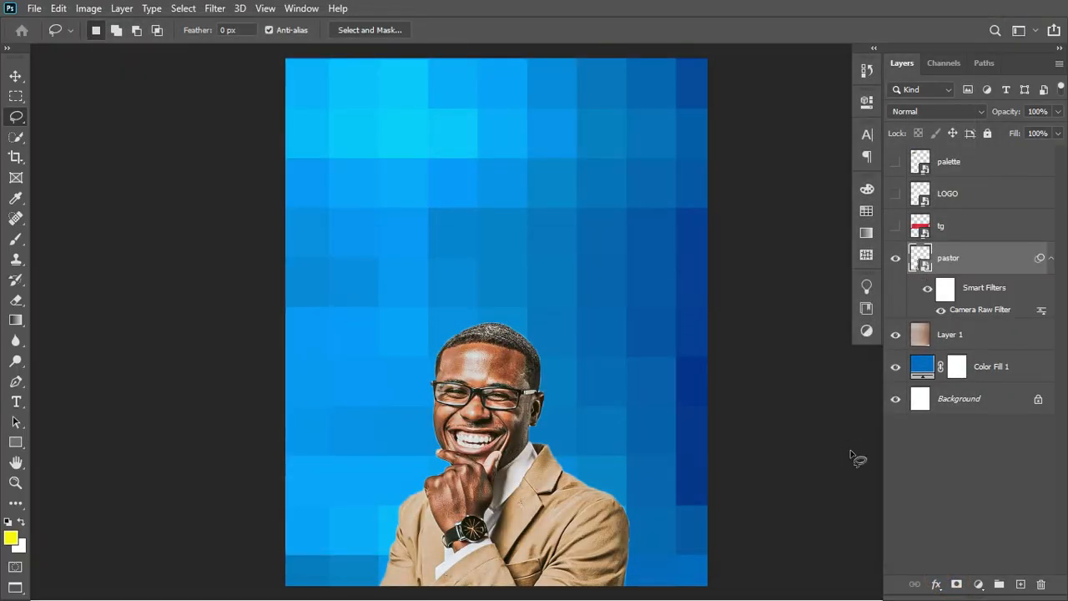
Collapse the pastor layer's Smart Filters list and open the Image menu's adjustment commands.
{"action": "left_click", "coordinate": [1052, 258]}
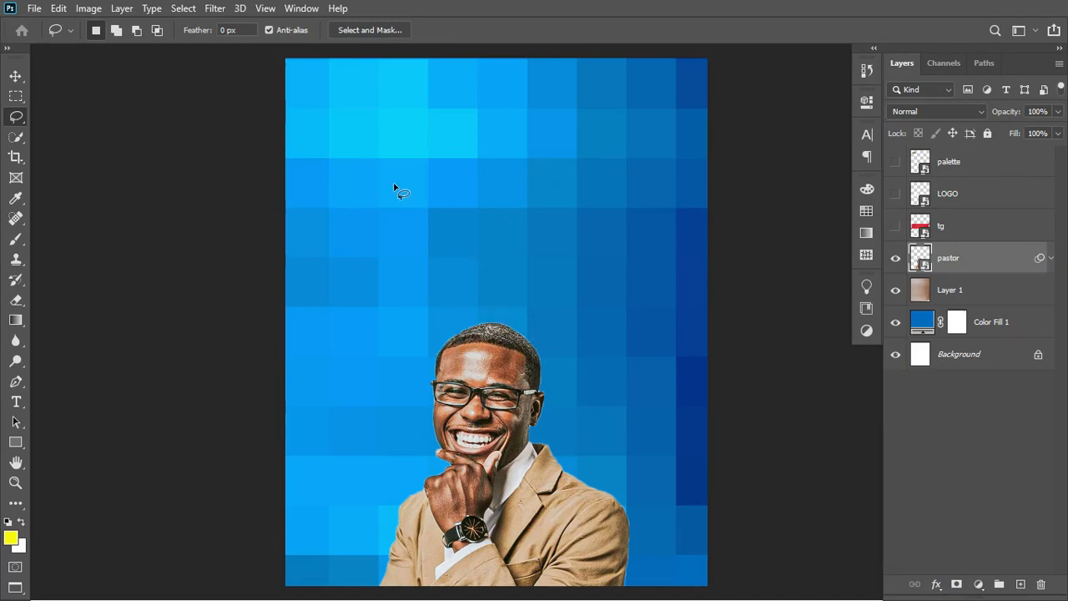
{"action": "left_click", "coordinate": [60, 9]}
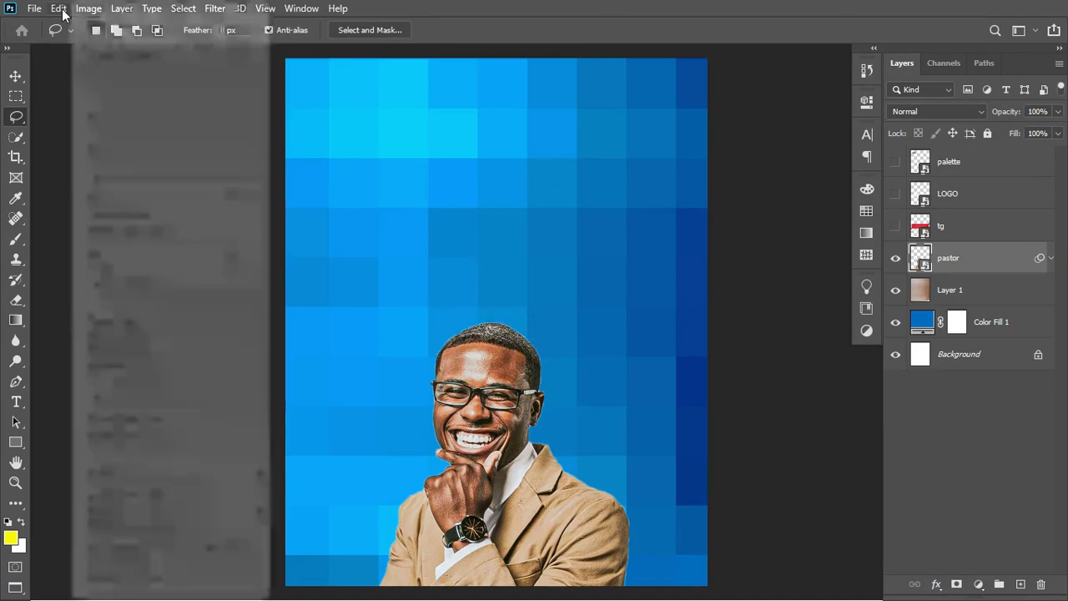
{"action": "left_click", "coordinate": [66, 11]}
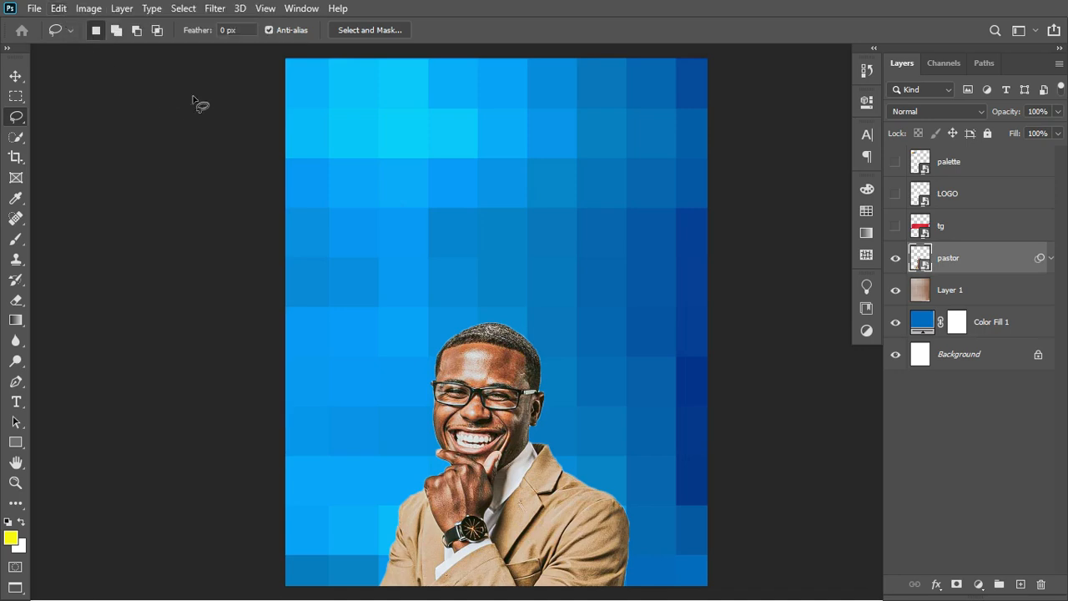
{"action": "left_click", "coordinate": [92, 12]}
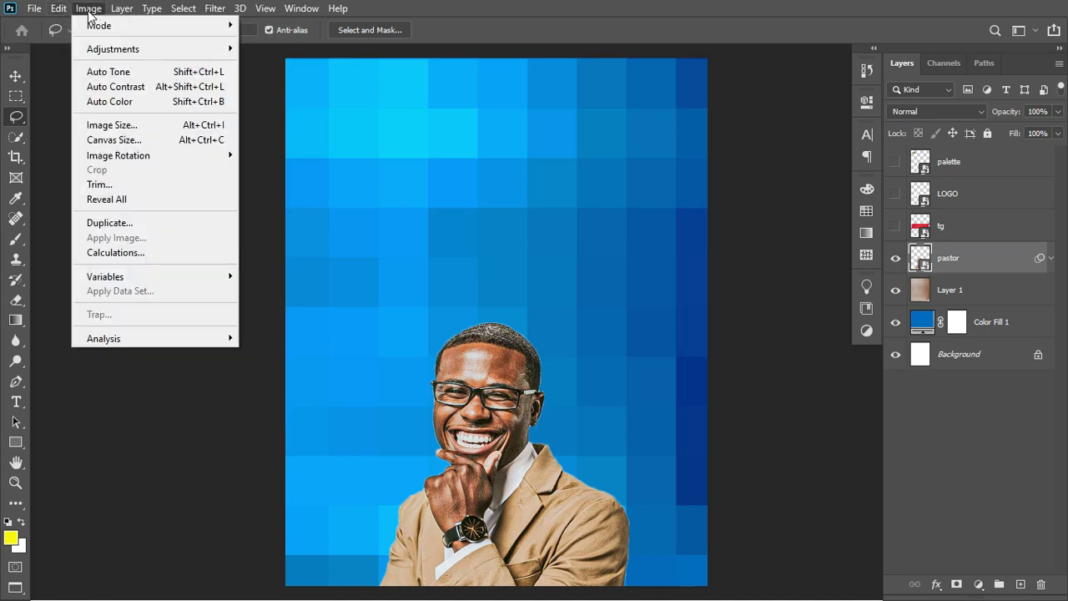
Convert the pastor photo with Black & White, Reds at -25 and Yellows at 108.
{"action": "mouse_move", "coordinate": [152, 52]}
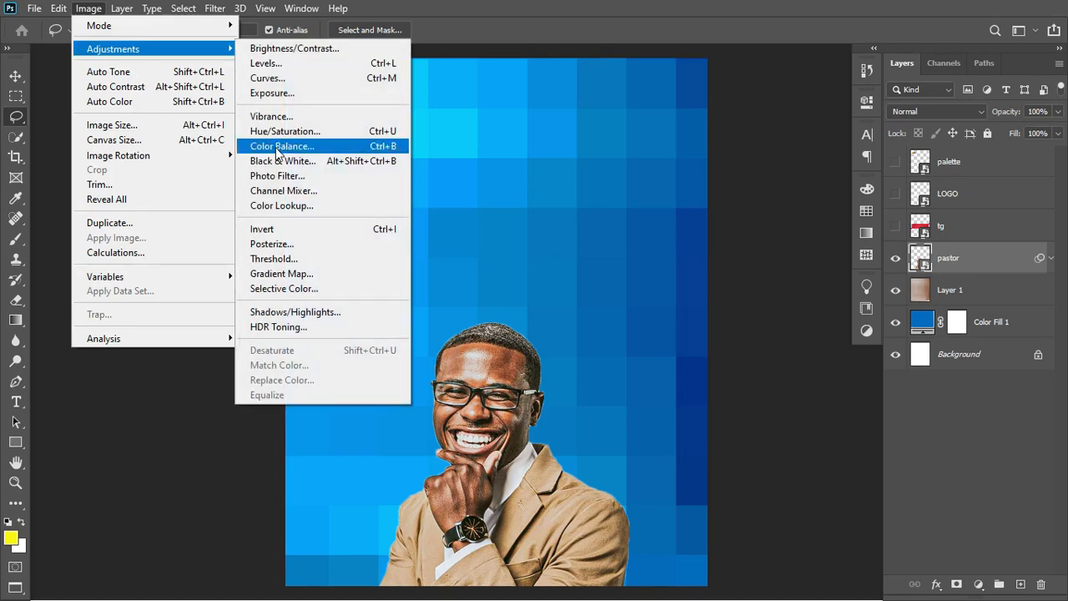
{"action": "left_click", "coordinate": [310, 160]}
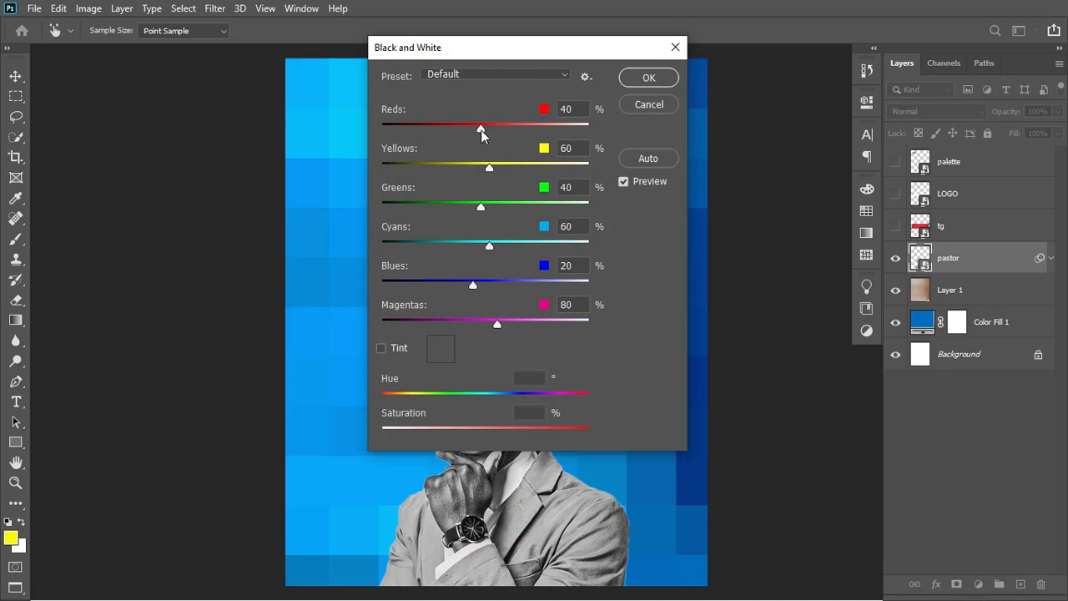
{"action": "left_click_drag", "start_coordinate": [481, 129], "coordinate": [454, 132]}
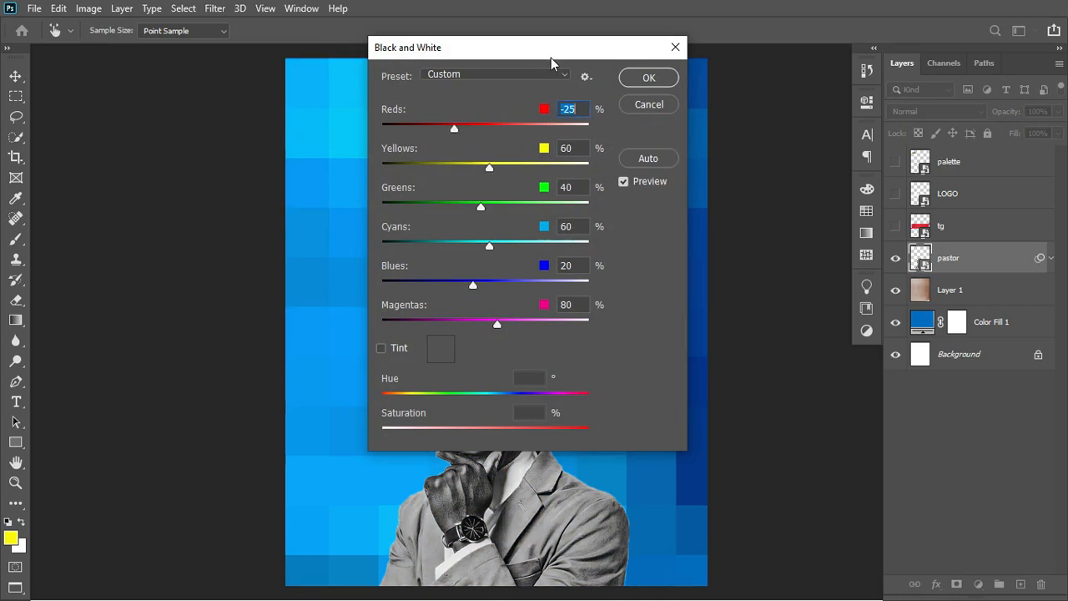
{"action": "left_click_drag", "start_coordinate": [551, 58], "coordinate": [764, 56]}
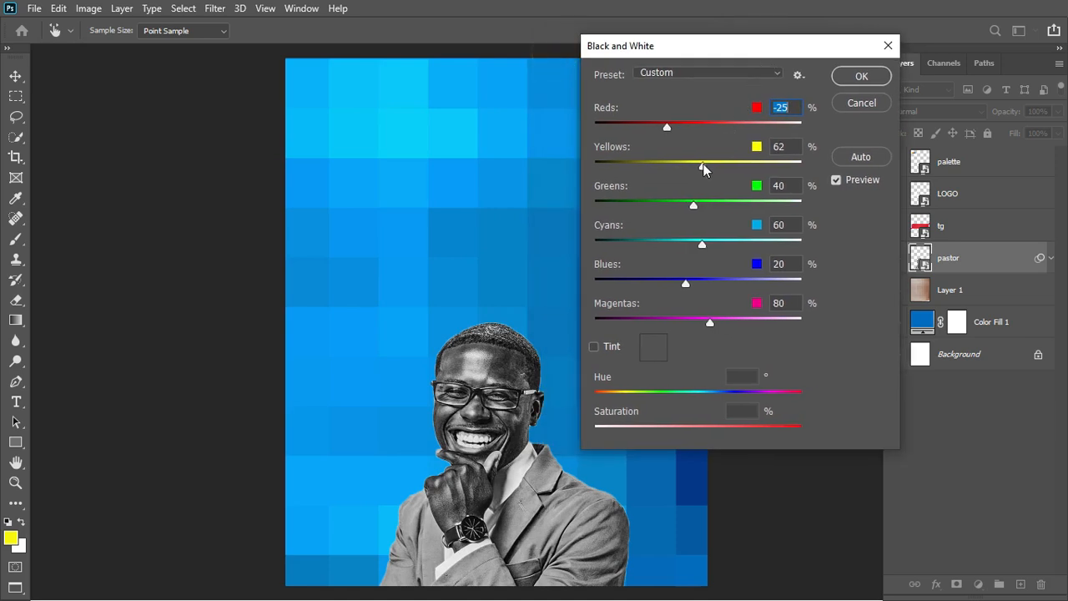
{"action": "left_click_drag", "start_coordinate": [704, 169], "coordinate": [722, 166]}
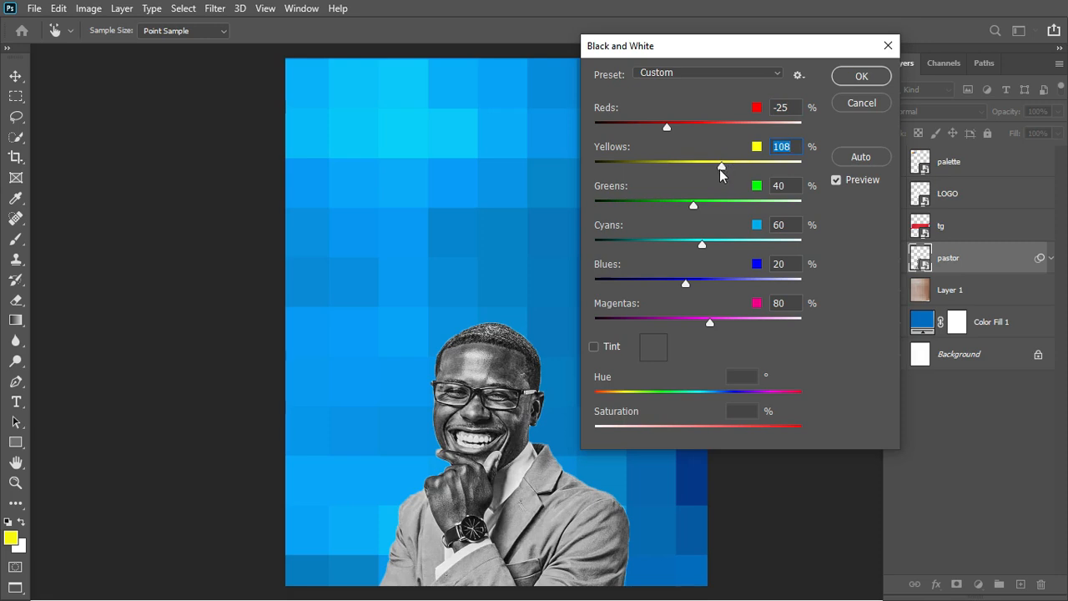
{"action": "left_click", "coordinate": [867, 79]}
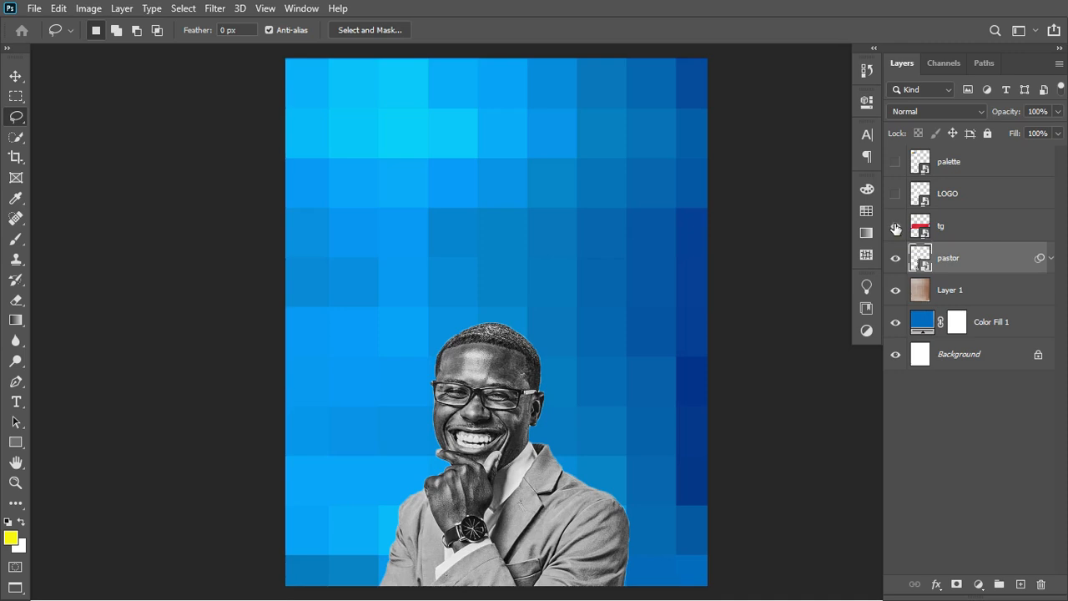
Show the red tg ribbon and scale it down into a small banner near the top.
{"action": "left_click", "coordinate": [896, 226]}
{"action": "left_click", "coordinate": [977, 237]}
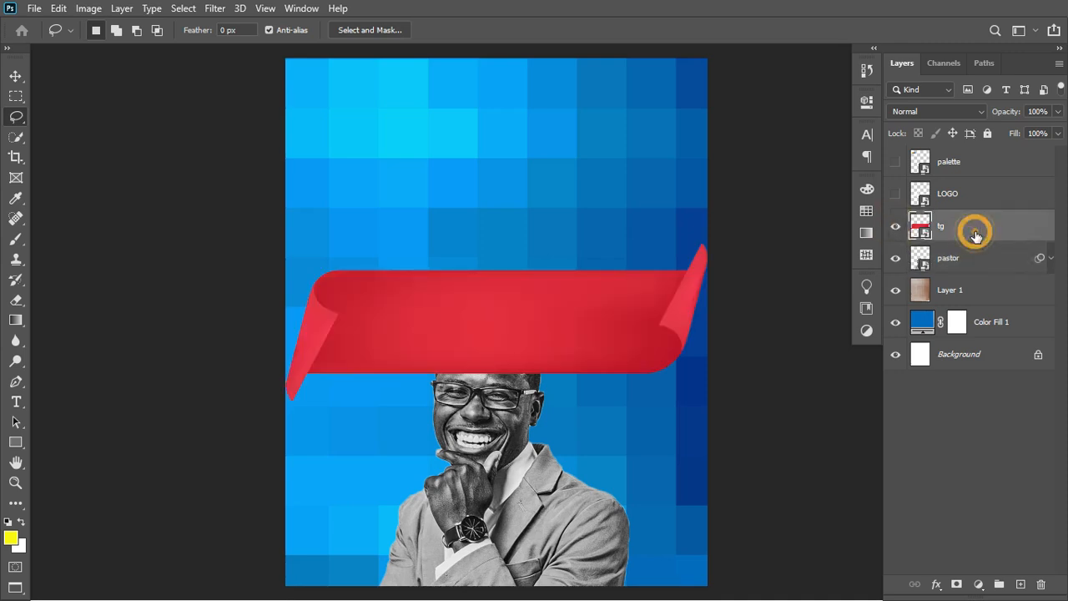
{"action": "key", "text": "ctrl+t"}
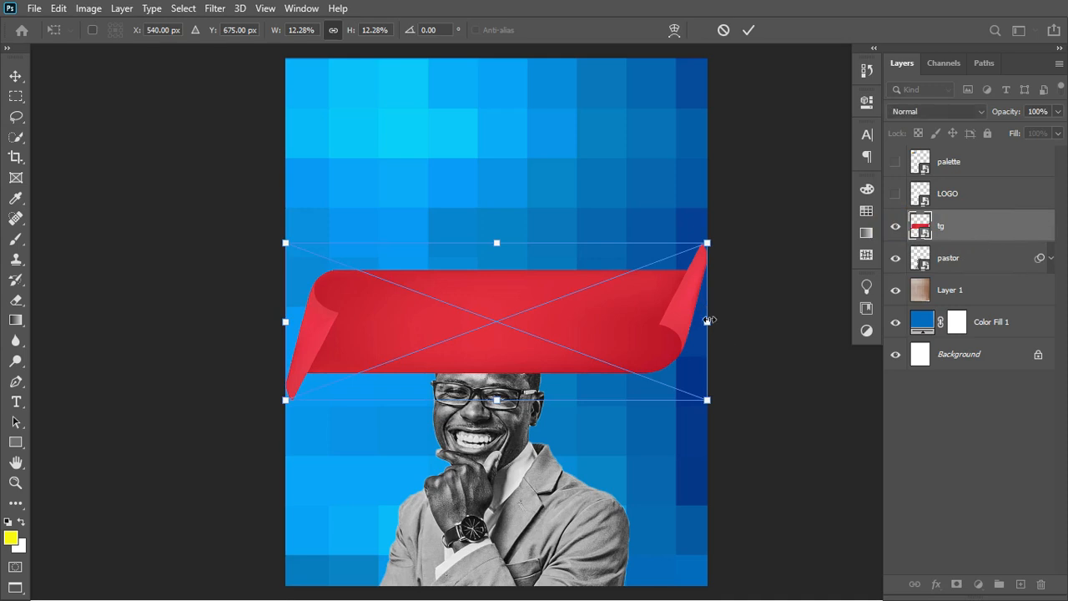
{"action": "left_click_drag", "start_coordinate": [709, 304], "coordinate": [544, 177]}
{"action": "left_click", "coordinate": [756, 29]}
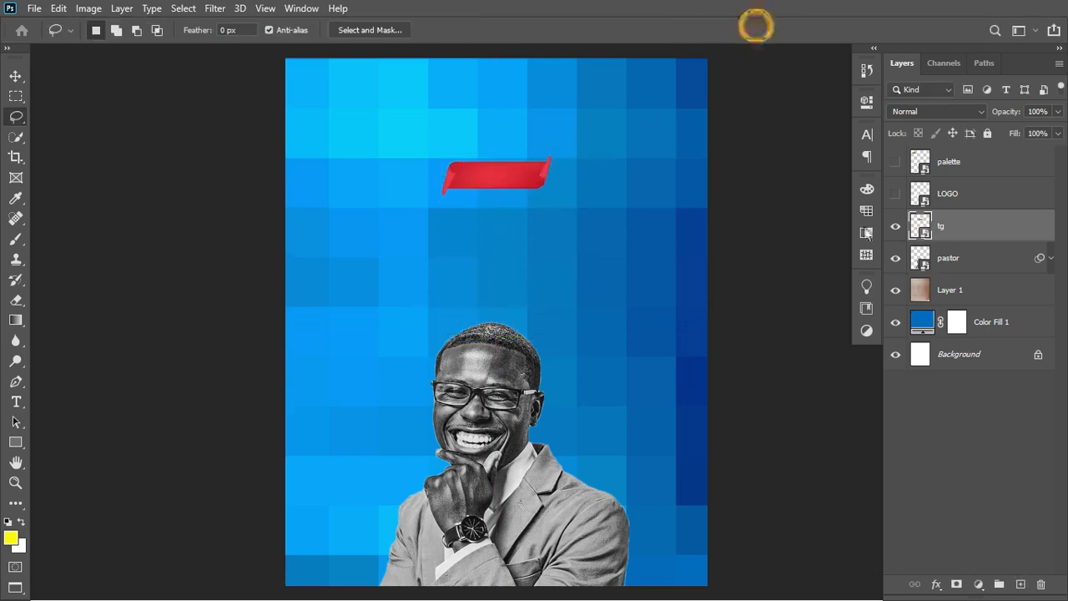
Reveal the yellow, orange and blue palette squares, toggling the ribbon off and on to compare.
{"action": "left_click", "coordinate": [895, 164]}
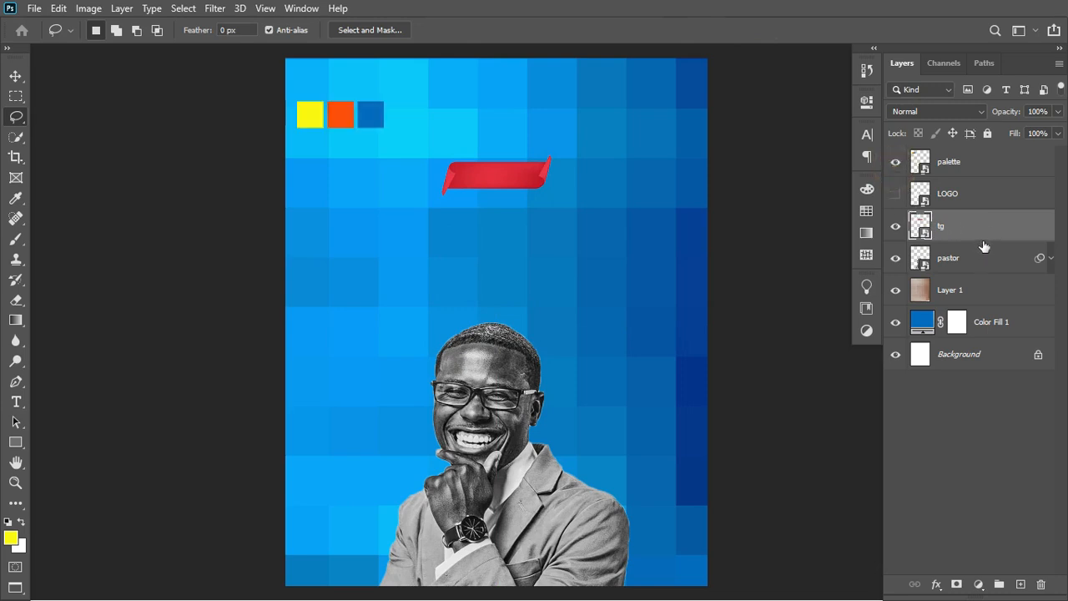
{"action": "left_click", "coordinate": [896, 228]}
{"action": "left_click", "coordinate": [896, 227]}
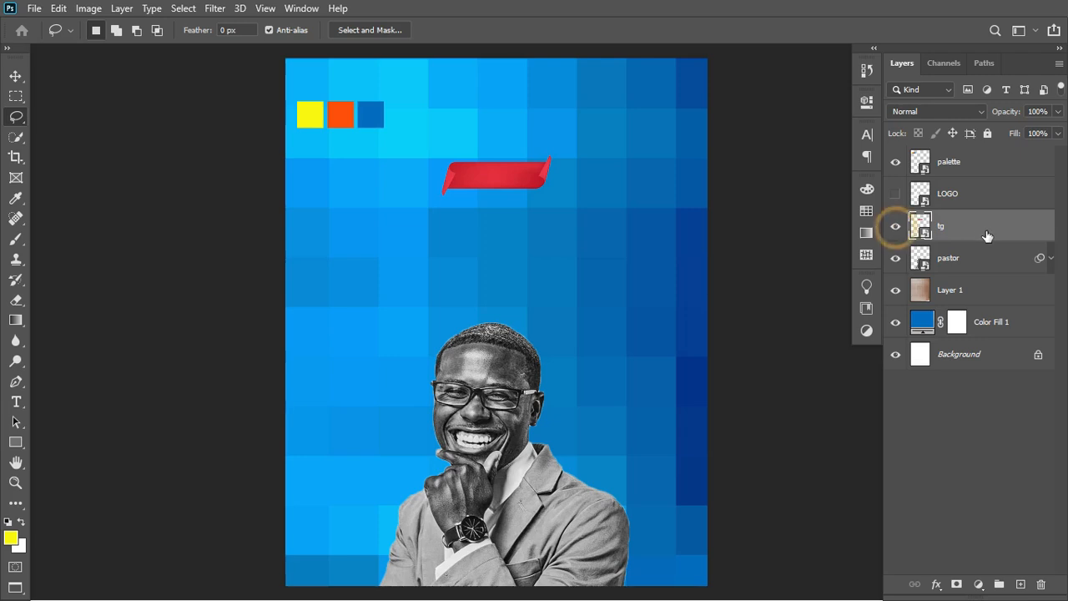
{"action": "left_click", "coordinate": [984, 231]}
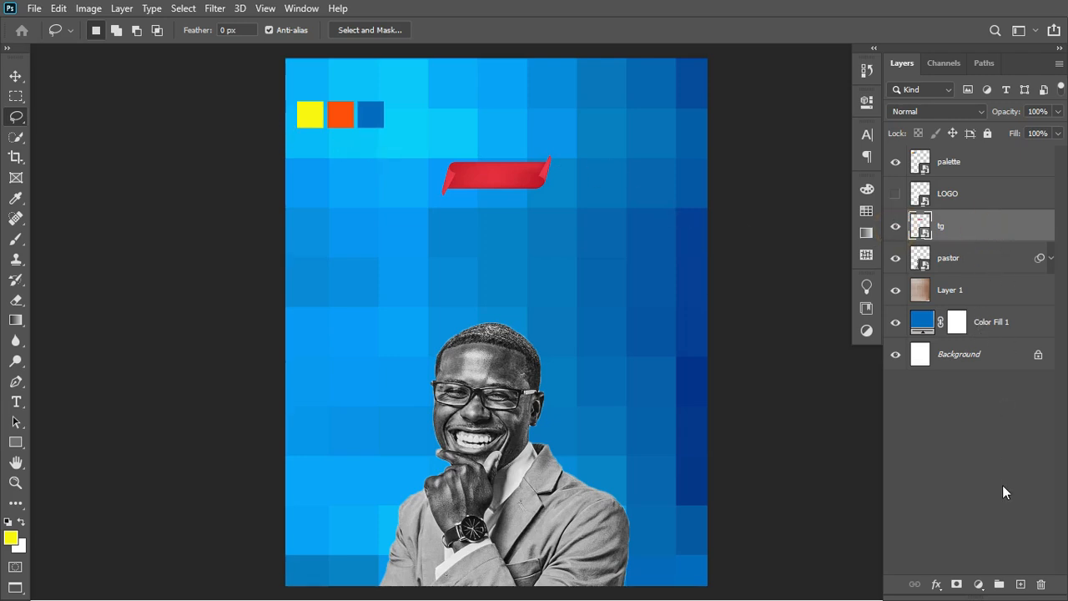
Add a Hue/Saturation layer clipped to tg, setting Reds to Hue +23 and Saturation +100.
{"action": "left_click", "coordinate": [978, 584]}
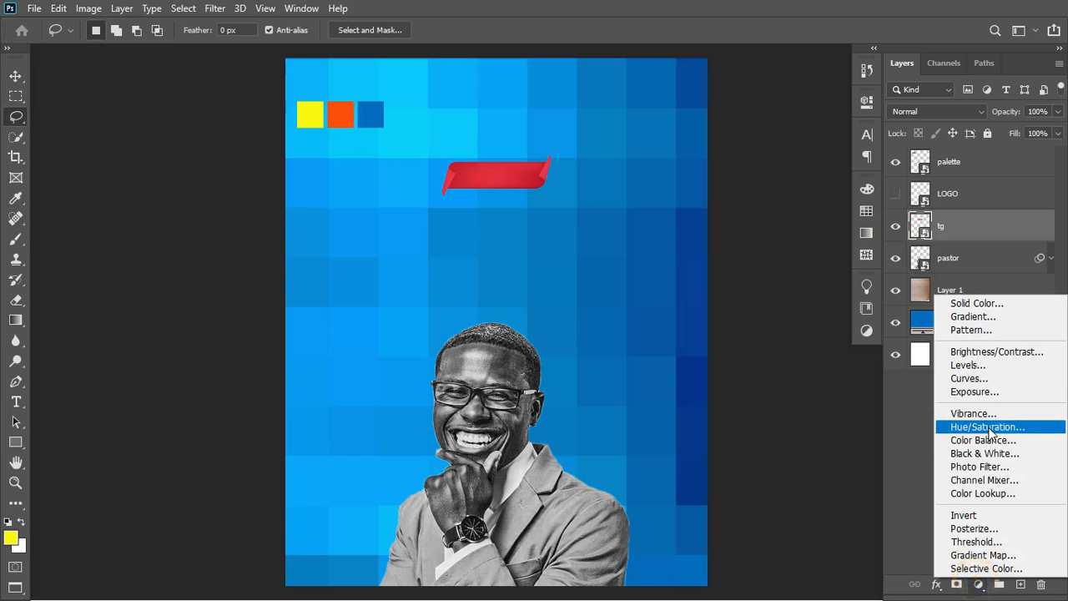
{"action": "left_click", "coordinate": [990, 427]}
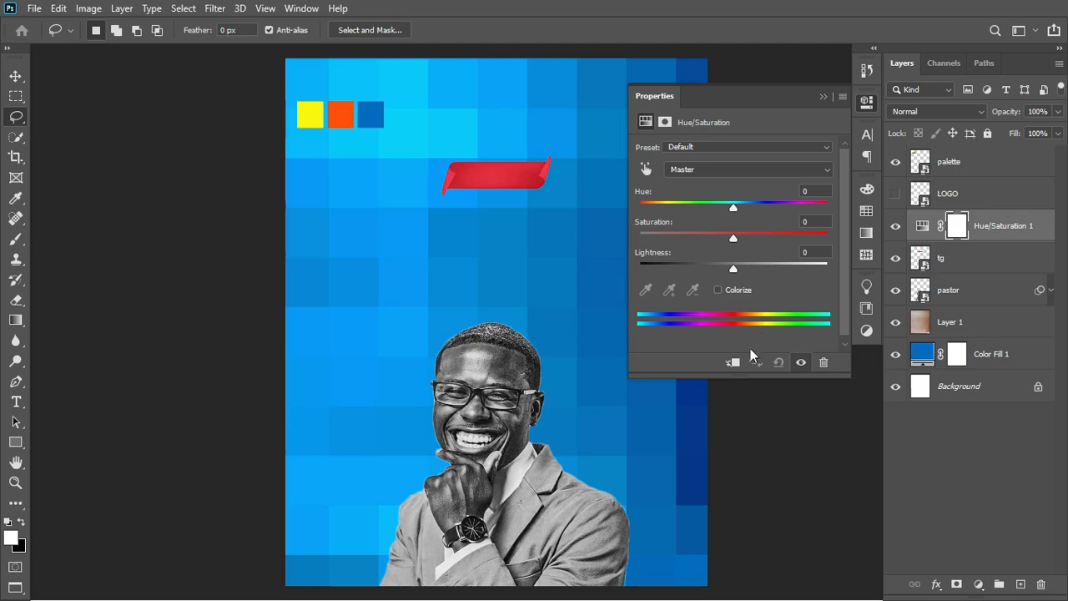
{"action": "left_click", "coordinate": [733, 362]}
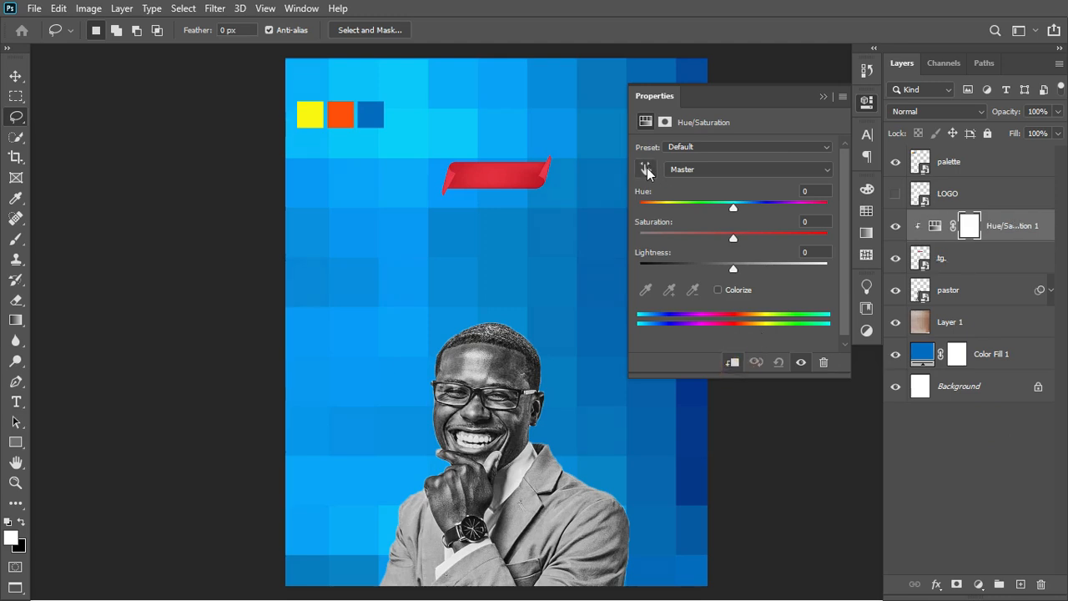
{"action": "left_click", "coordinate": [646, 168]}
{"action": "left_click", "coordinate": [494, 172]}
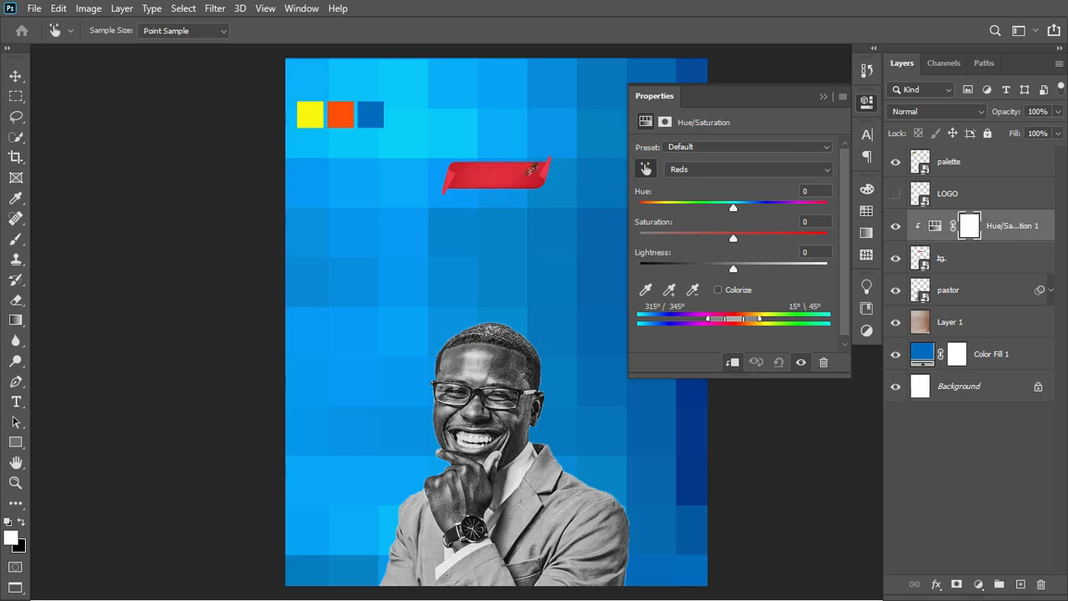
{"action": "left_click_drag", "start_coordinate": [735, 209], "coordinate": [829, 237]}
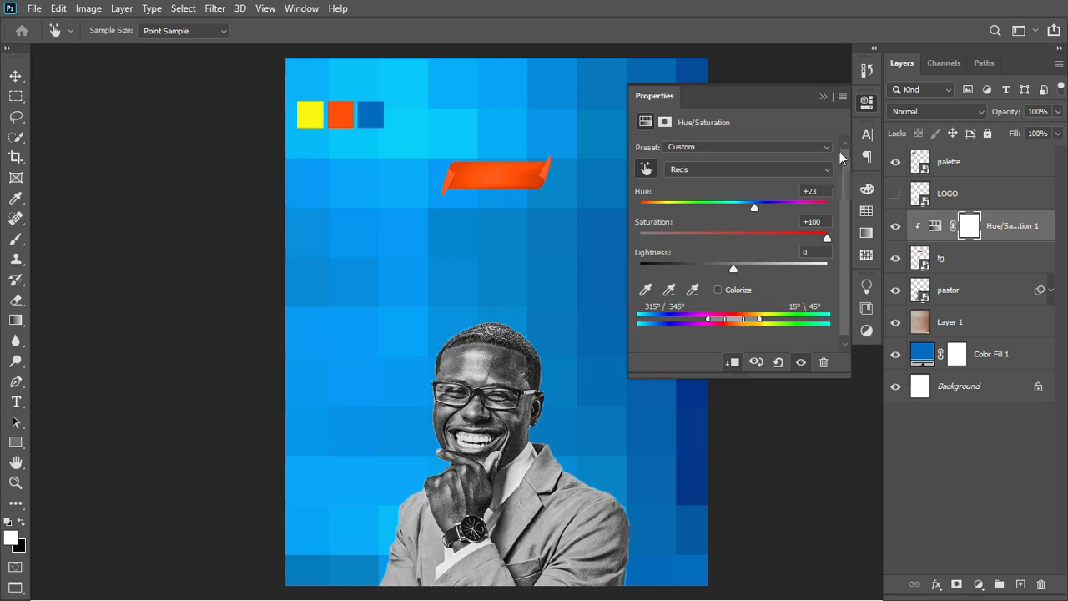
{"action": "left_click", "coordinate": [895, 227]}
{"action": "left_click", "coordinate": [895, 226]}
{"action": "left_click", "coordinate": [825, 97]}
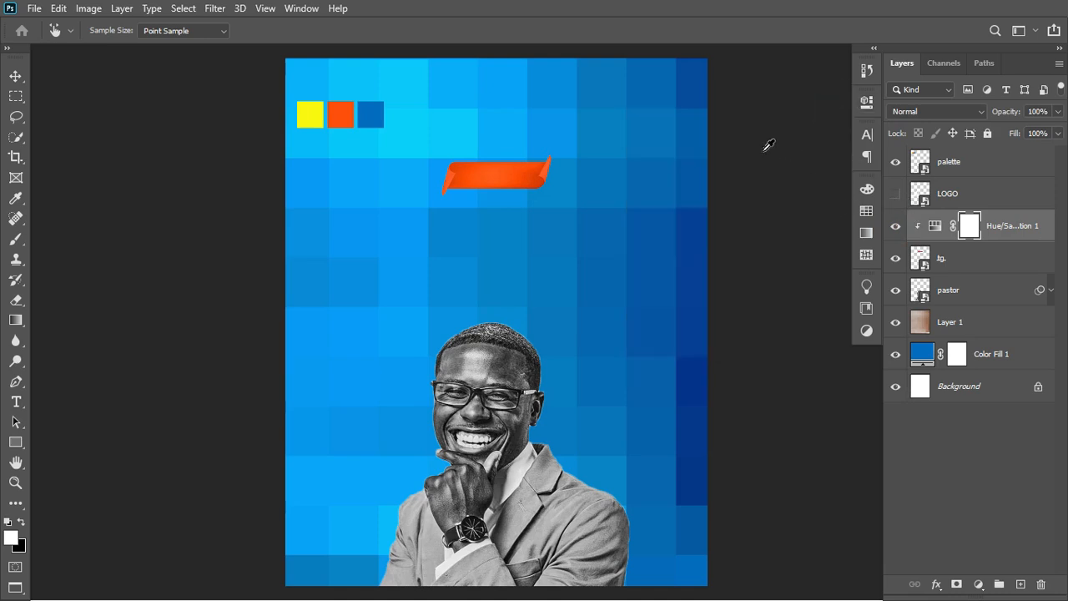
{"action": "left_click", "coordinate": [12, 77]}
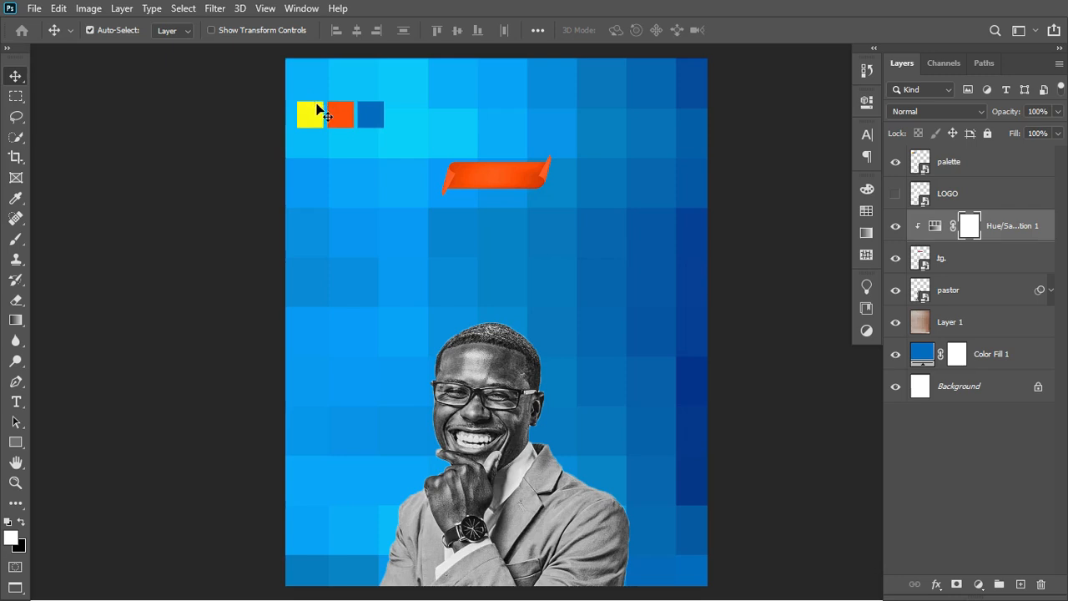
Nudge the palette squares into the top-left corner, then show the LOGO and shrink it to top centre.
{"action": "left_click_drag", "start_coordinate": [337, 108], "coordinate": [343, 87]}
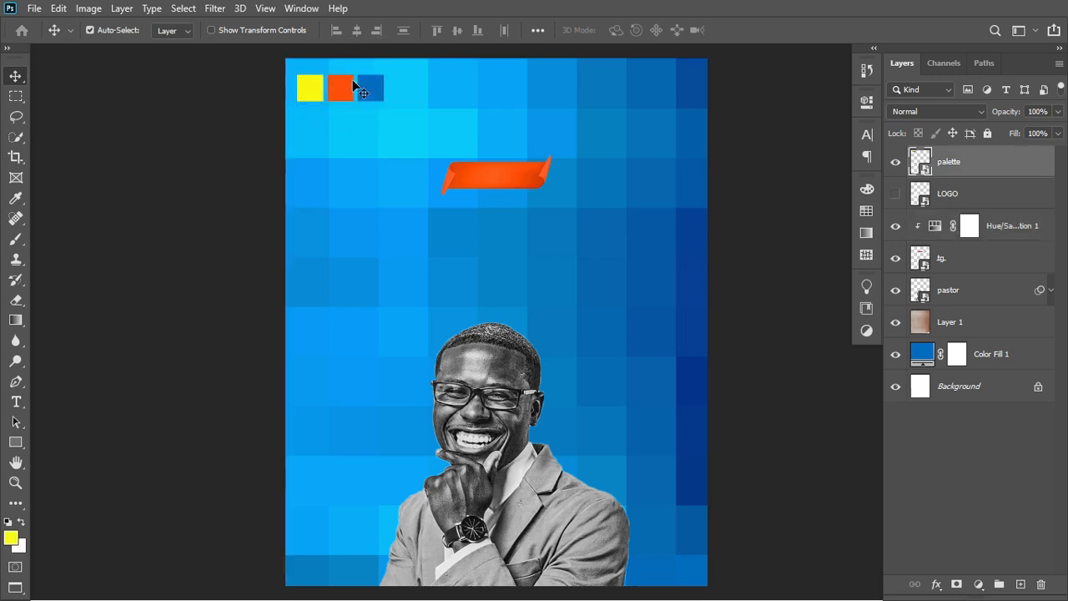
{"action": "left_click", "coordinate": [895, 198]}
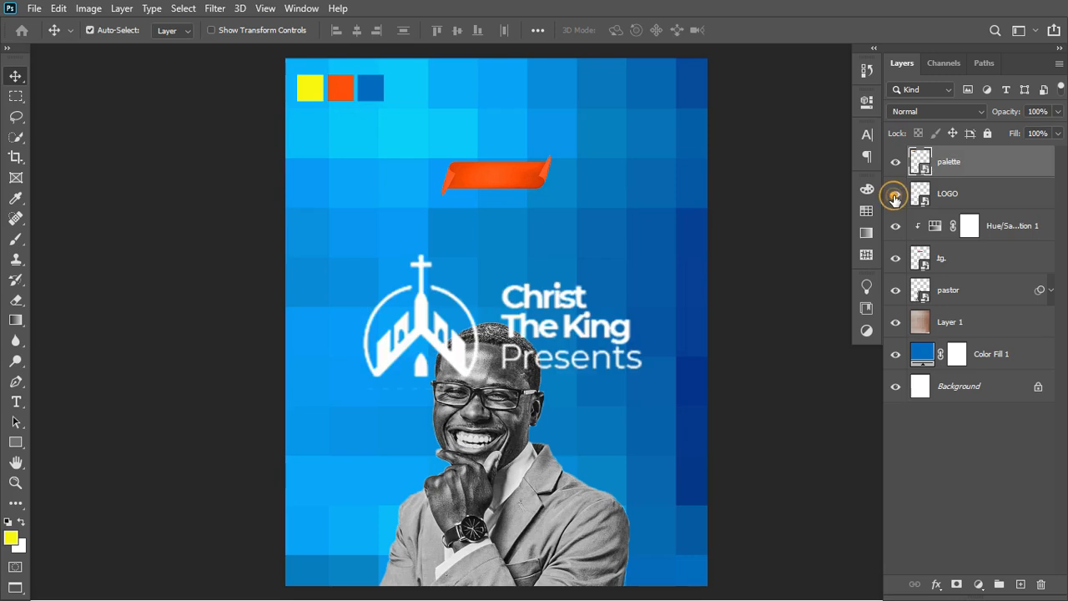
{"action": "left_click", "coordinate": [972, 194]}
{"action": "key", "text": "ctrl"}
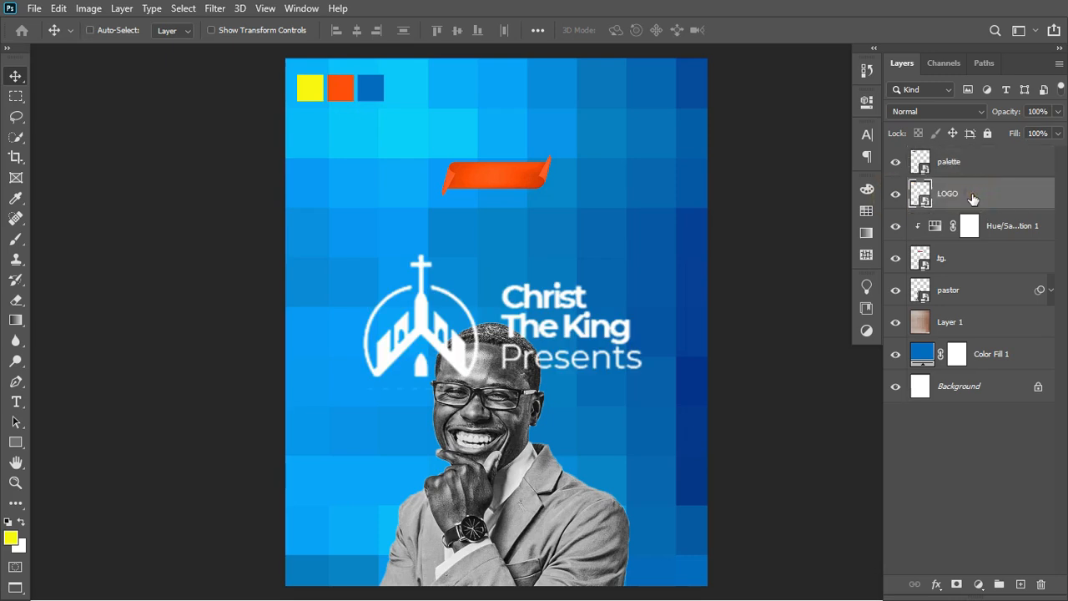
{"action": "key", "text": "ctrl+t"}
{"action": "left_click_drag", "start_coordinate": [644, 394], "coordinate": [507, 120]}
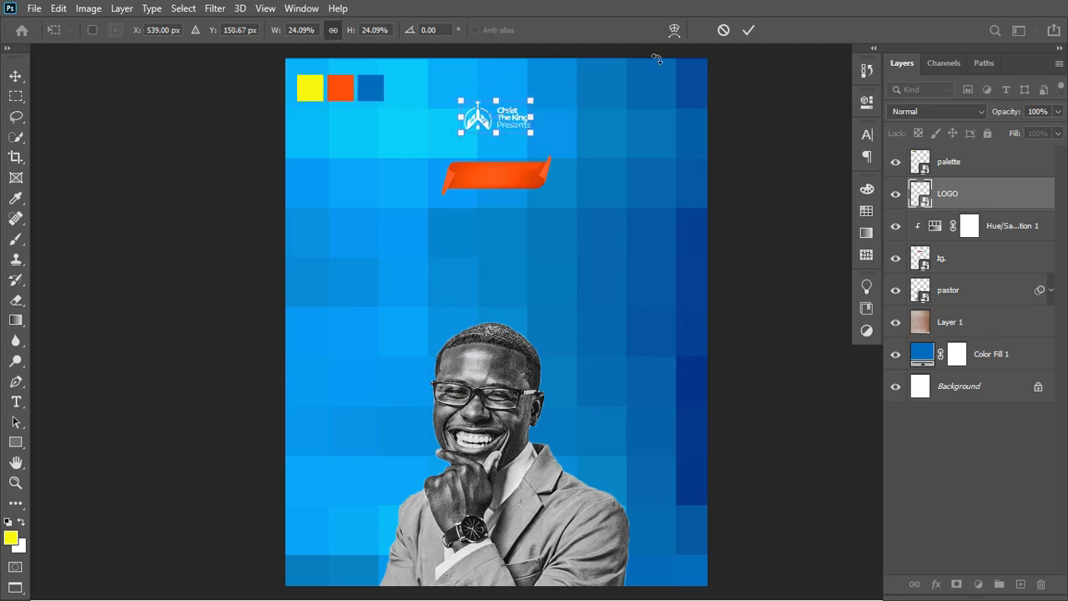
{"action": "left_click", "coordinate": [749, 30]}
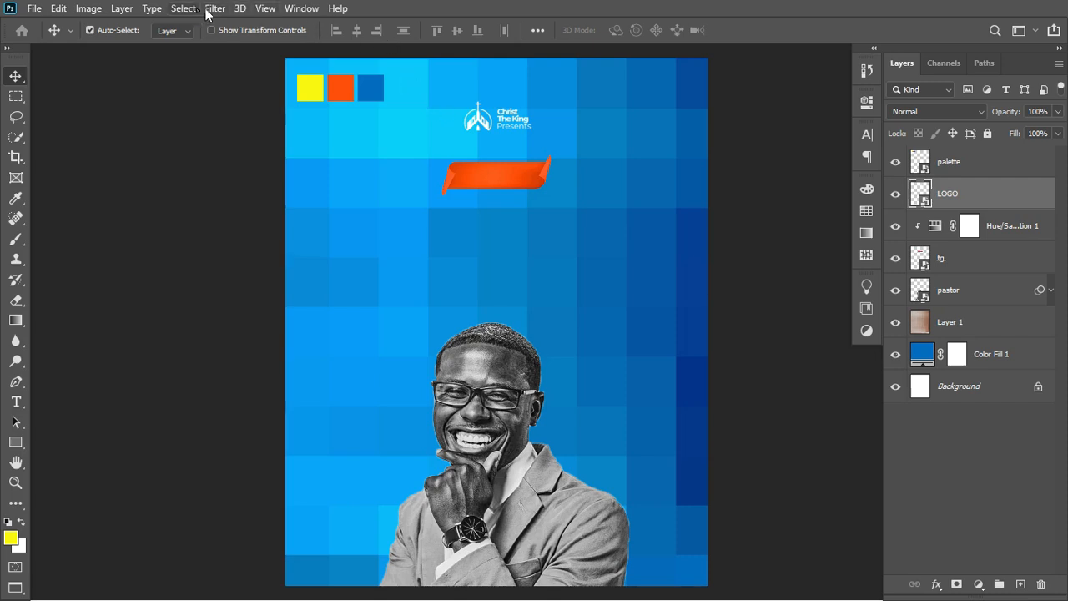
Create a margin guide layout: 94.5 px top and bottom, 75.6 px left and right.
{"action": "left_click", "coordinate": [264, 9]}
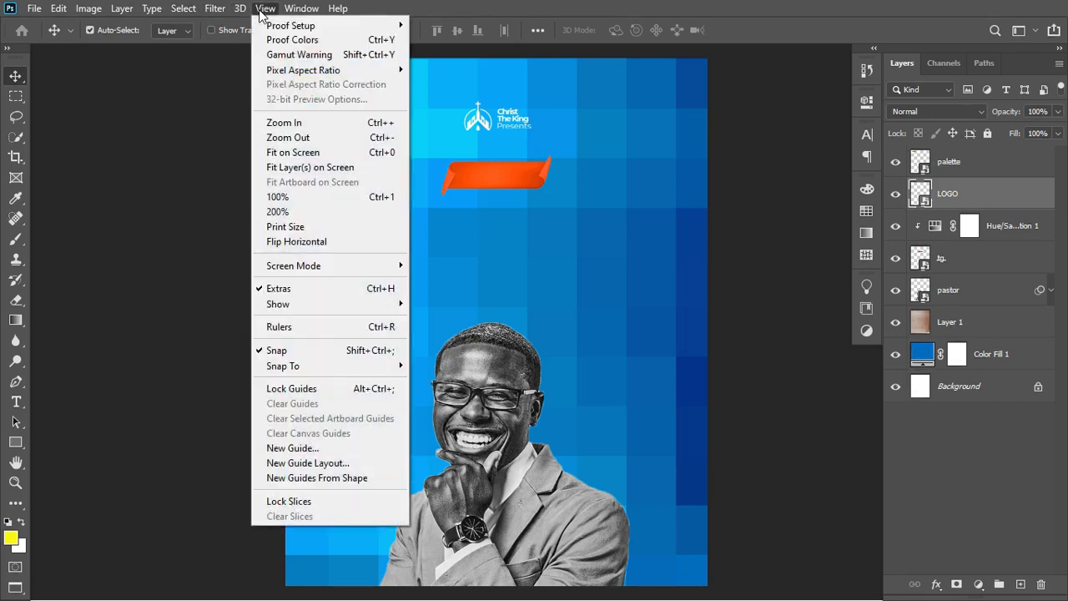
{"action": "left_click", "coordinate": [326, 463]}
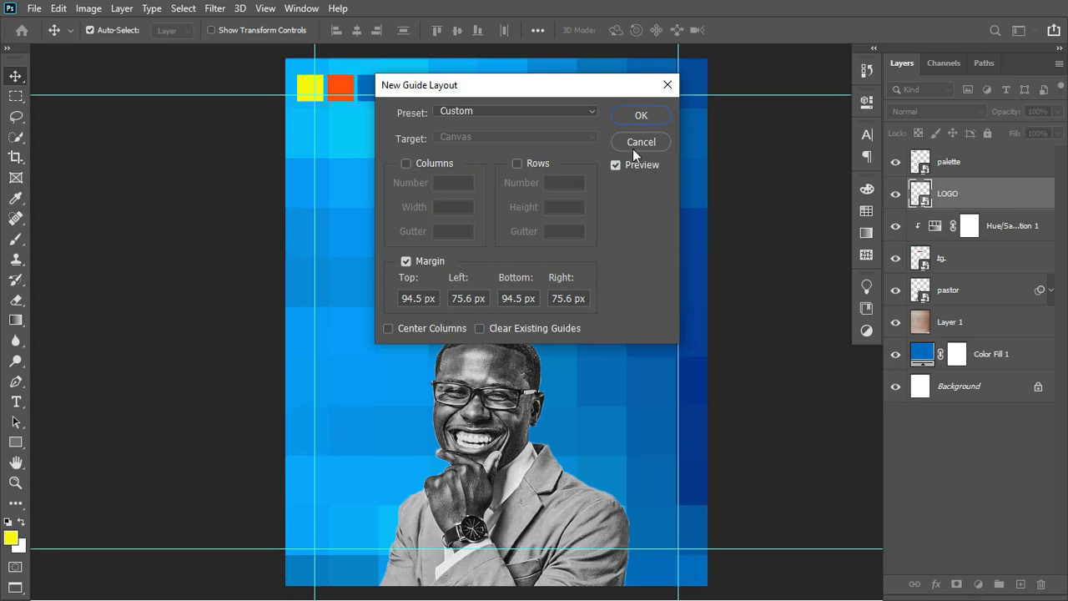
{"action": "left_click", "coordinate": [642, 116]}
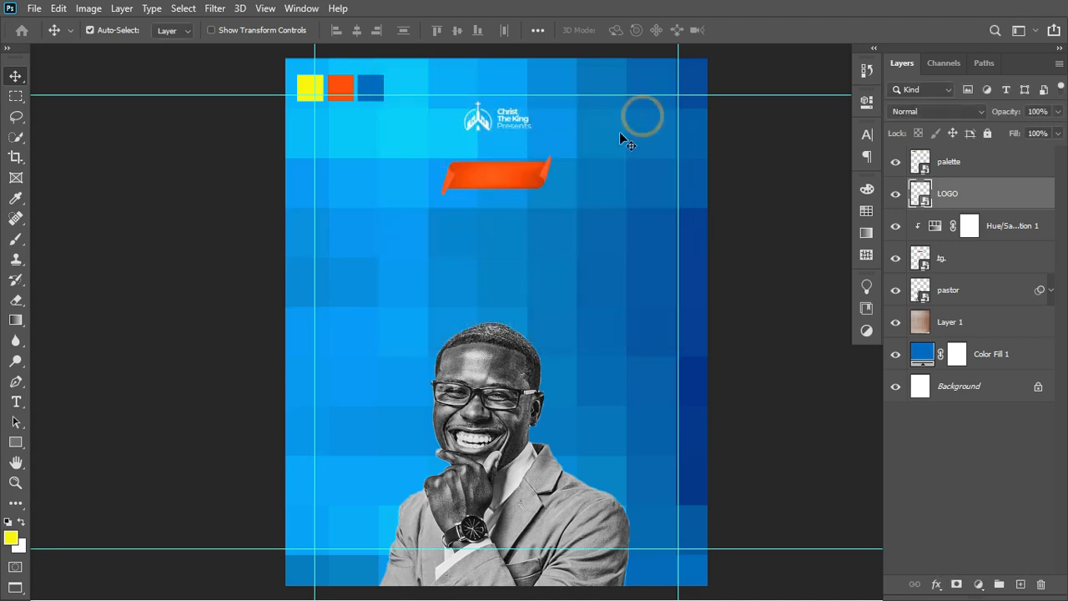
Enlarge the logo slightly to 26.48% and nudge it up, then drag the orange banner lower.
{"action": "left_click", "coordinate": [521, 121]}
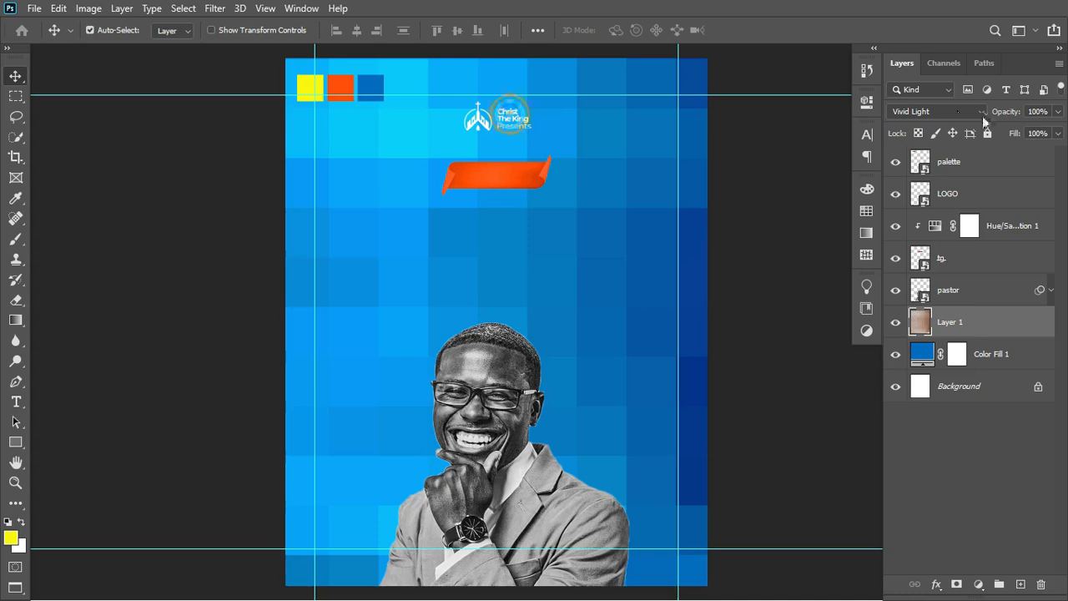
{"action": "left_click", "coordinate": [968, 203]}
{"action": "key", "text": "ctrl+t"}
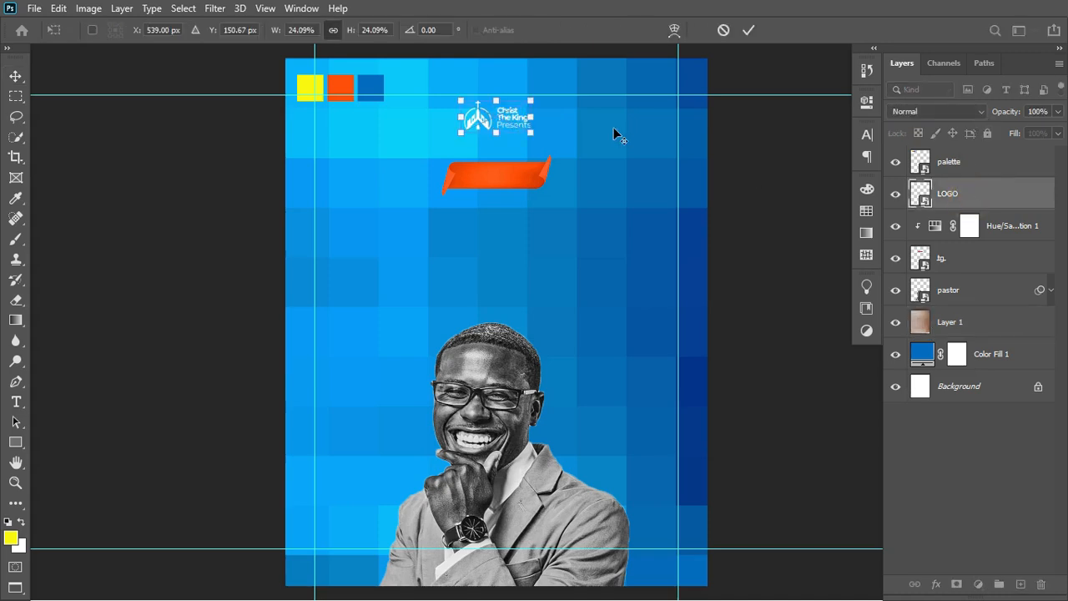
{"action": "left_click_drag", "start_coordinate": [534, 136], "coordinate": [537, 137]}
{"action": "key", "text": "Up"}
{"action": "key", "text": "Up"}
{"action": "key", "text": "Up"}
{"action": "key", "text": "Up"}
{"action": "key", "text": "Up"}
{"action": "key", "text": "Up"}
{"action": "key", "text": "Up"}
{"action": "key", "text": "Up"}
{"action": "key", "text": "Up"}
{"action": "key", "text": "Up"}
{"action": "key", "text": "Up"}
{"action": "key", "text": "Up"}
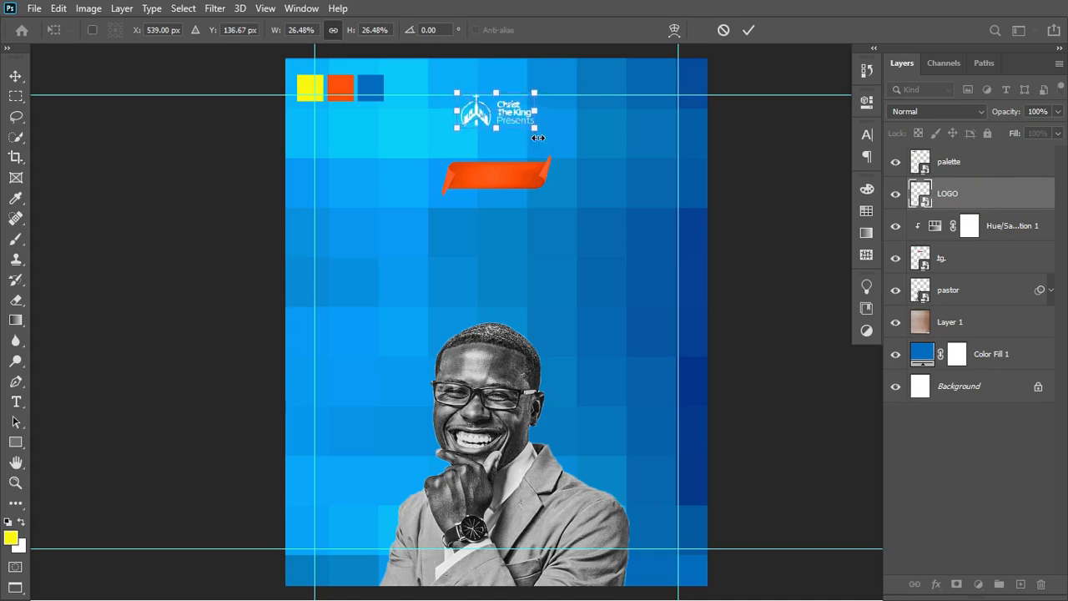
{"action": "key", "text": "Return"}
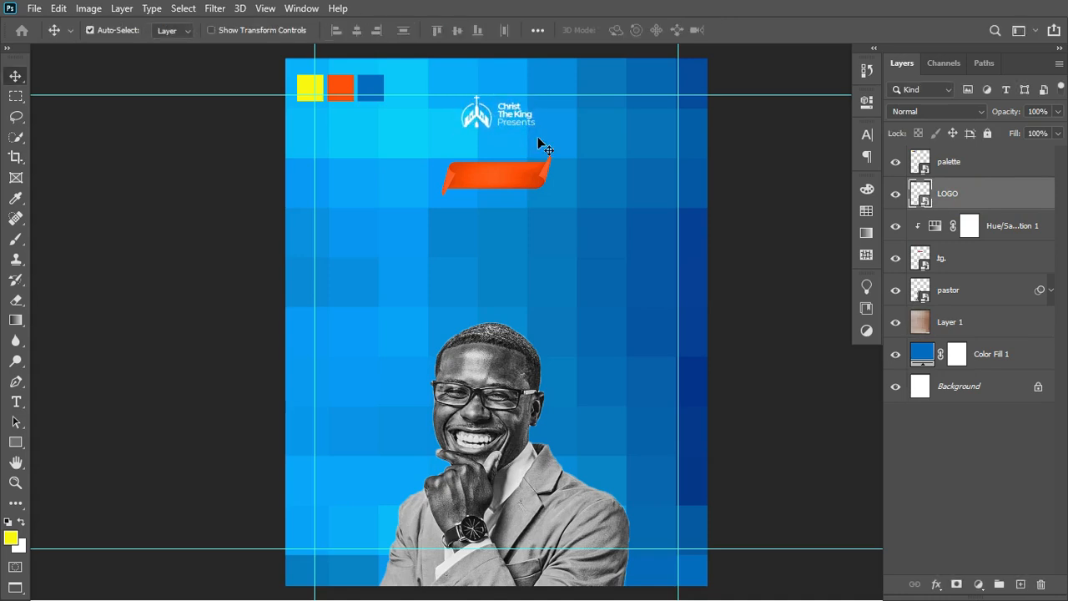
{"action": "left_click_drag", "start_coordinate": [494, 183], "coordinate": [493, 210]}
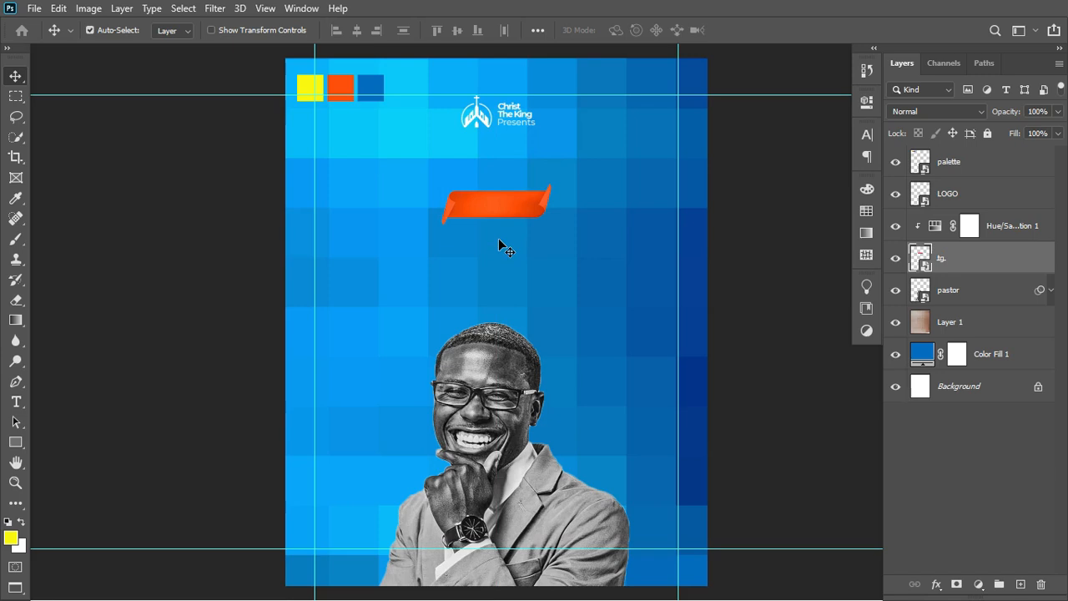
Paste the event details block and a smaller 'Join us Today!' line just above the banner.
{"action": "key", "text": "t"}
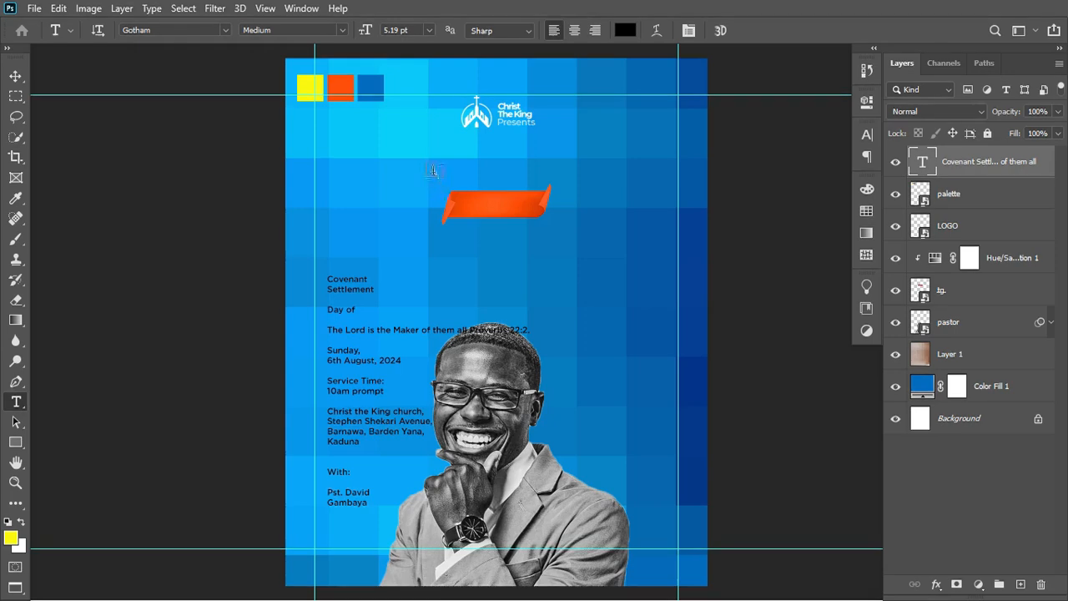
{"action": "left_click", "coordinate": [432, 167]}
{"action": "type", "text": "Join us Today!"}
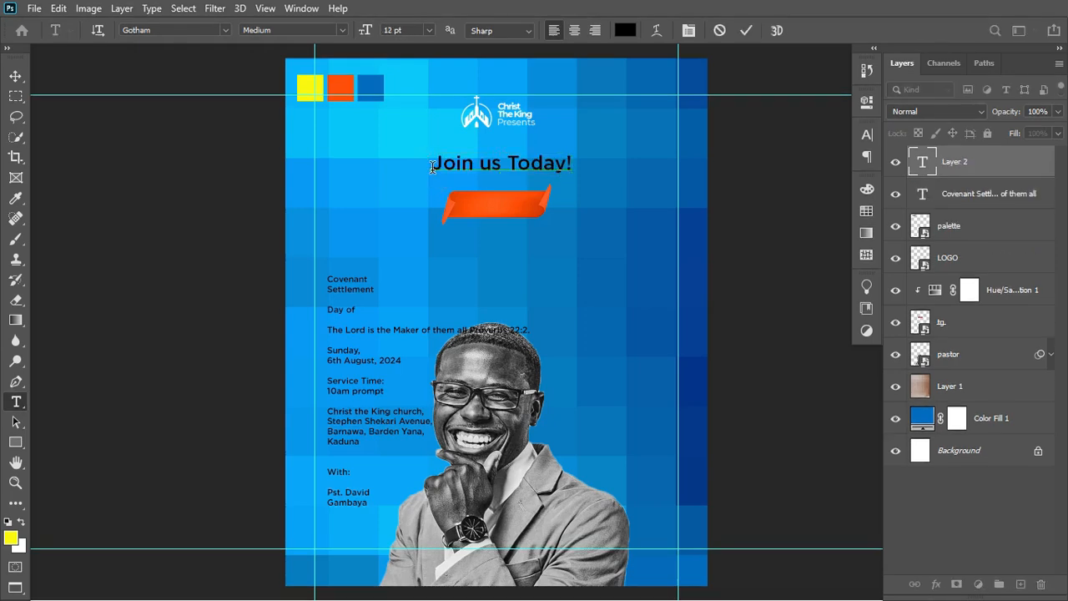
{"action": "key", "text": "ctrl+Return"}
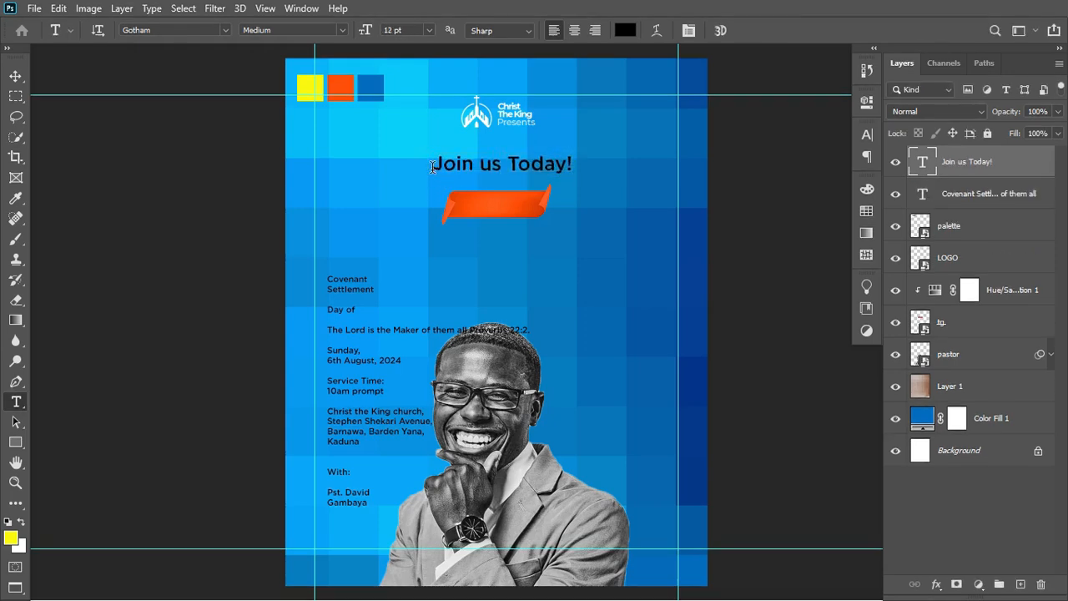
{"action": "key", "text": "ctrl+t"}
{"action": "left_click_drag", "start_coordinate": [577, 170], "coordinate": [553, 176]}
{"action": "key", "text": "Return"}
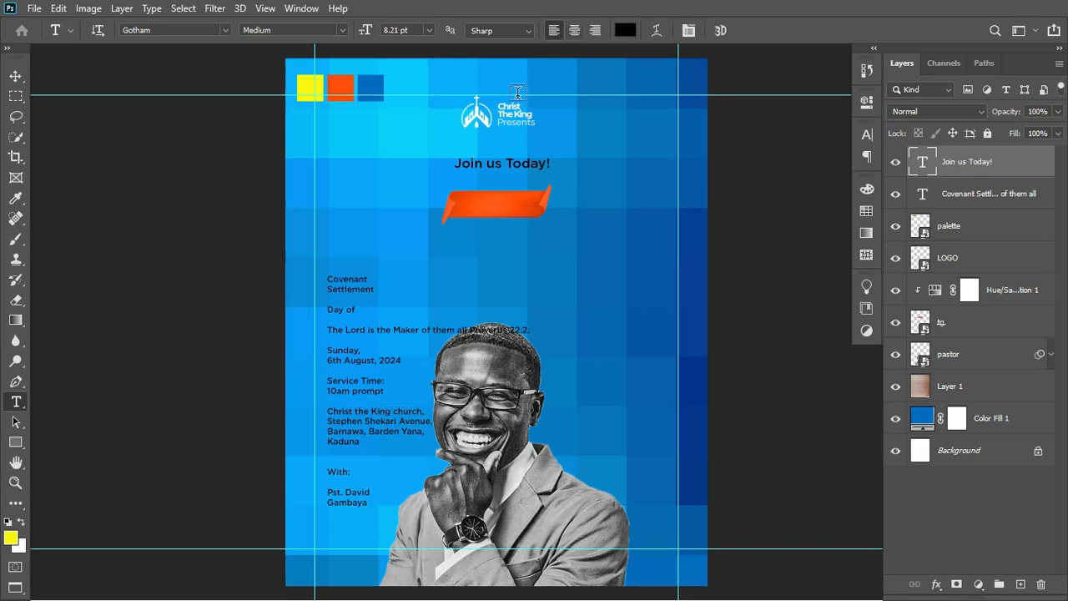
{"action": "left_click", "coordinate": [14, 77]}
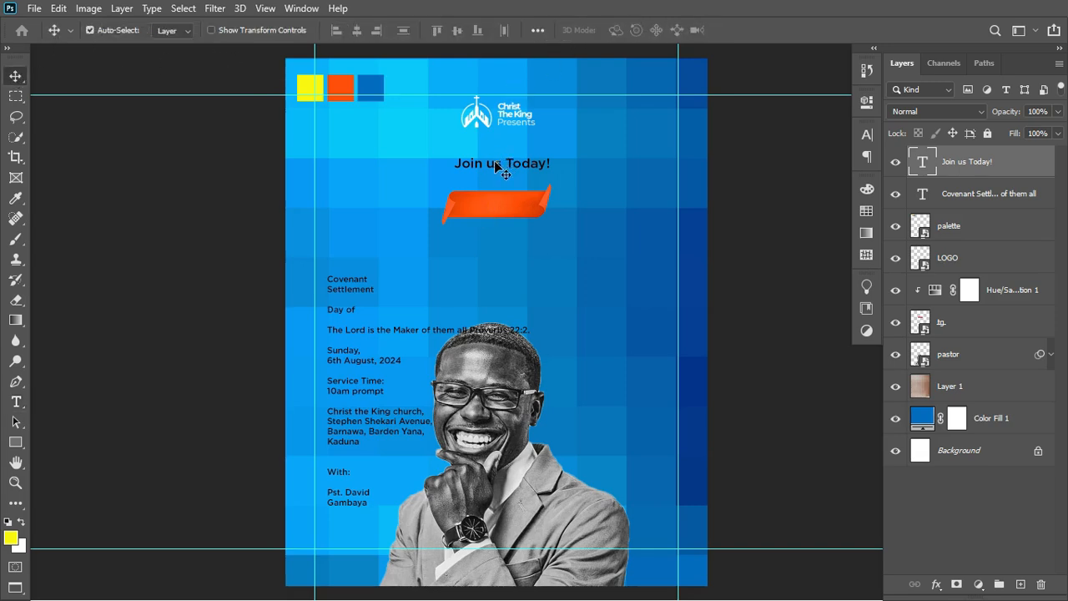
{"action": "left_click_drag", "start_coordinate": [495, 165], "coordinate": [495, 161]}
Delete the Covenant Settlement lines from the details block and check the Join us Today! font weights.
{"action": "key", "text": "t"}
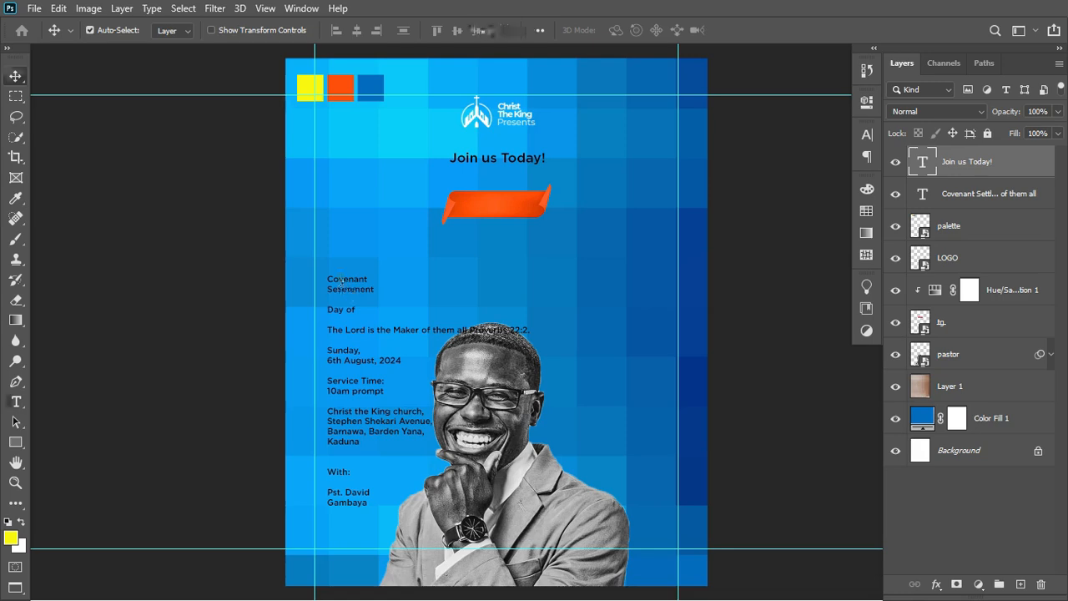
{"action": "left_click_drag", "start_coordinate": [328, 280], "coordinate": [382, 289]}
{"action": "key", "text": "ctrl+c"}
{"action": "key", "text": "BackSpace"}
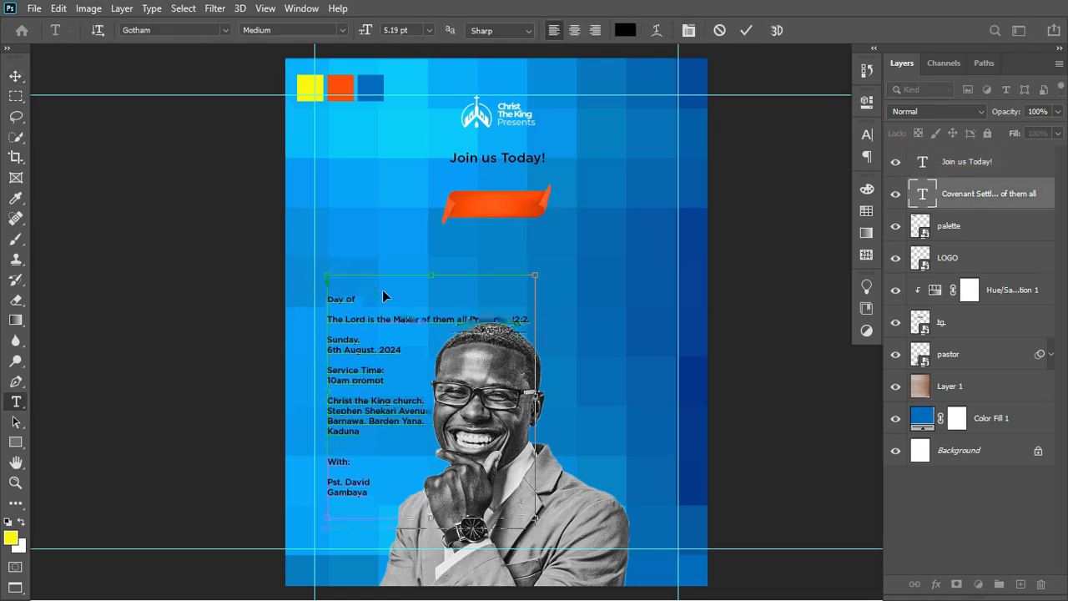
{"action": "key", "text": "ctrl+Return"}
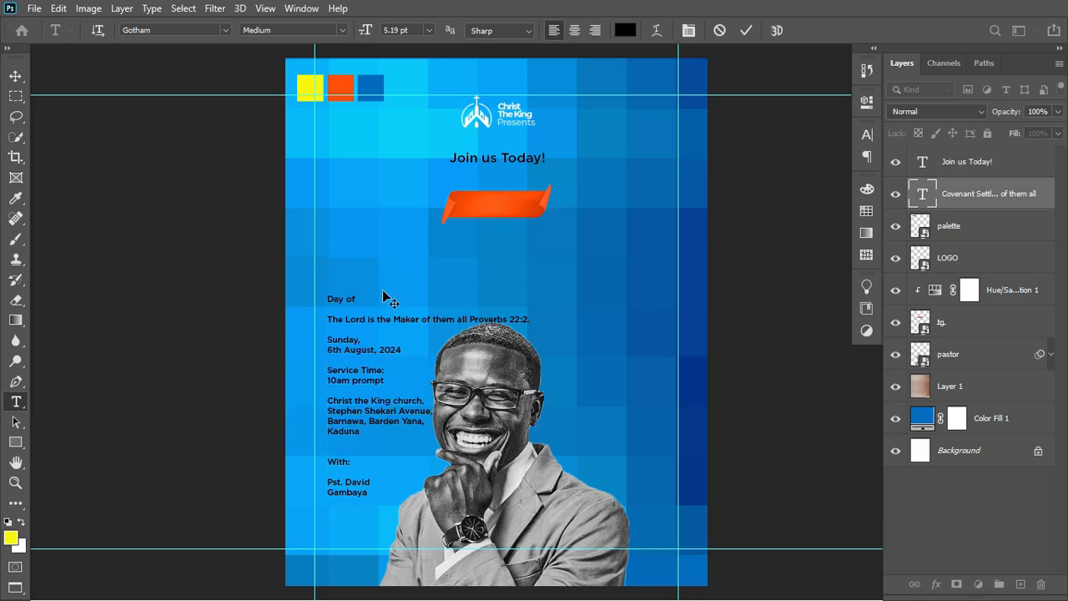
{"action": "left_click", "coordinate": [524, 161]}
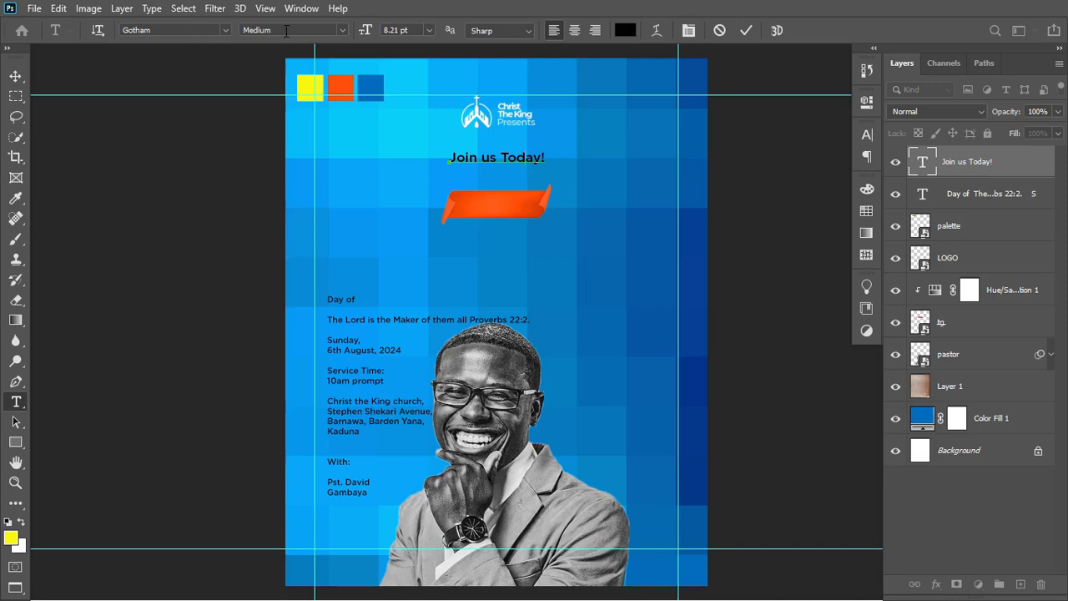
{"action": "left_click", "coordinate": [342, 30]}
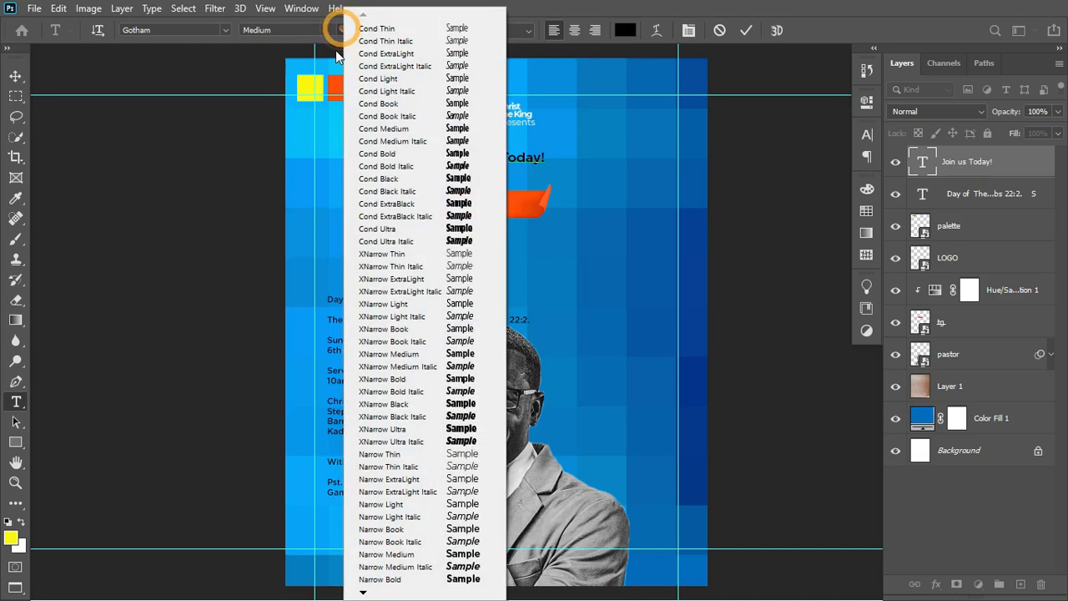
{"action": "left_click", "coordinate": [309, 30]}
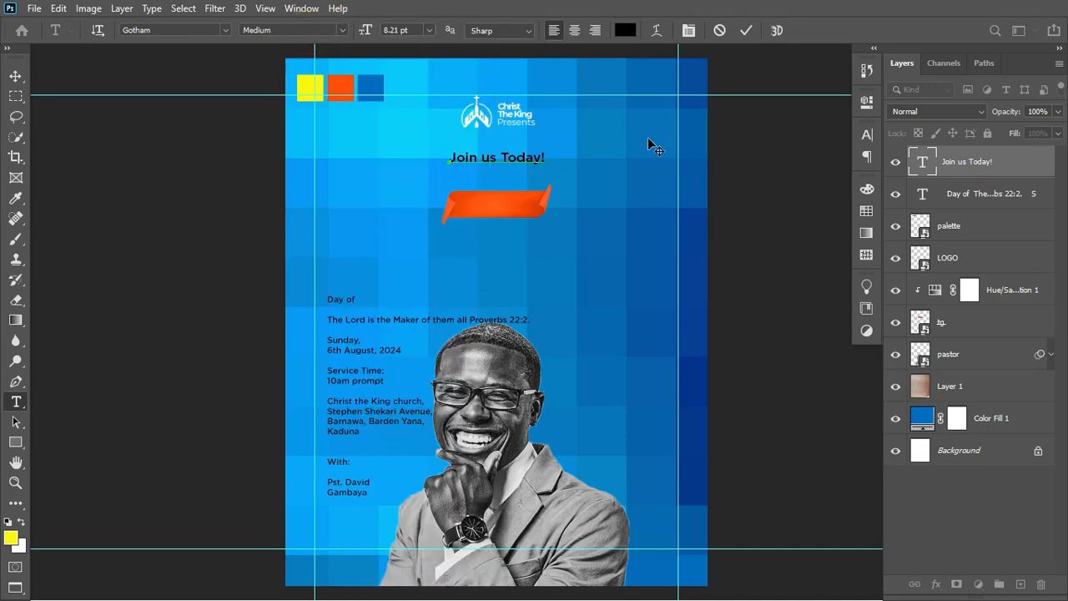
Paste the COVENANT SETTLEMENT headline and set it in Bebas Neue with tracking -40.
{"action": "left_click", "coordinate": [749, 30]}
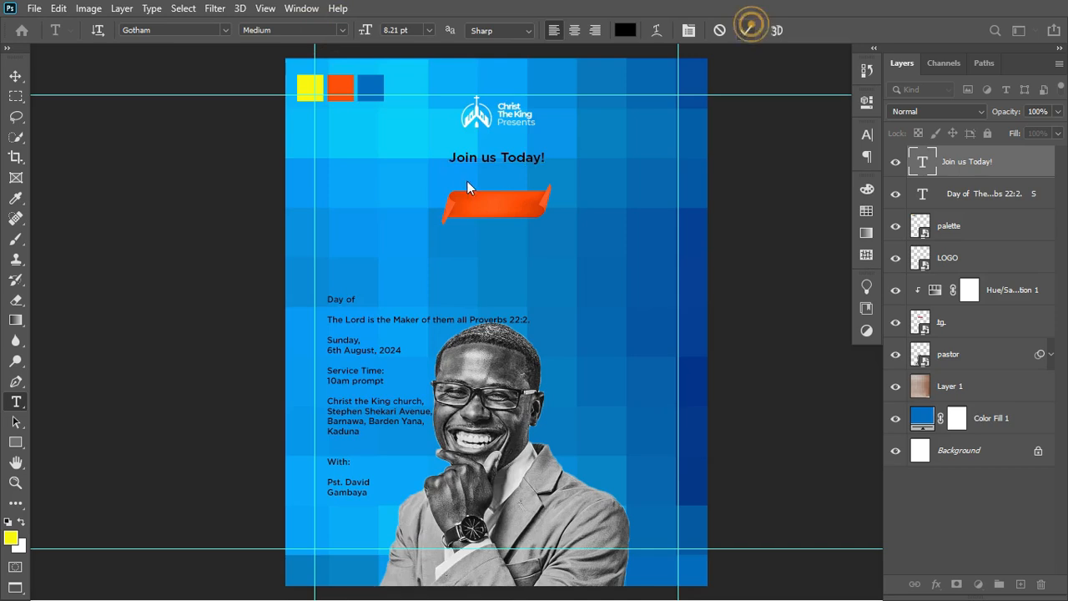
{"action": "left_click", "coordinate": [381, 222]}
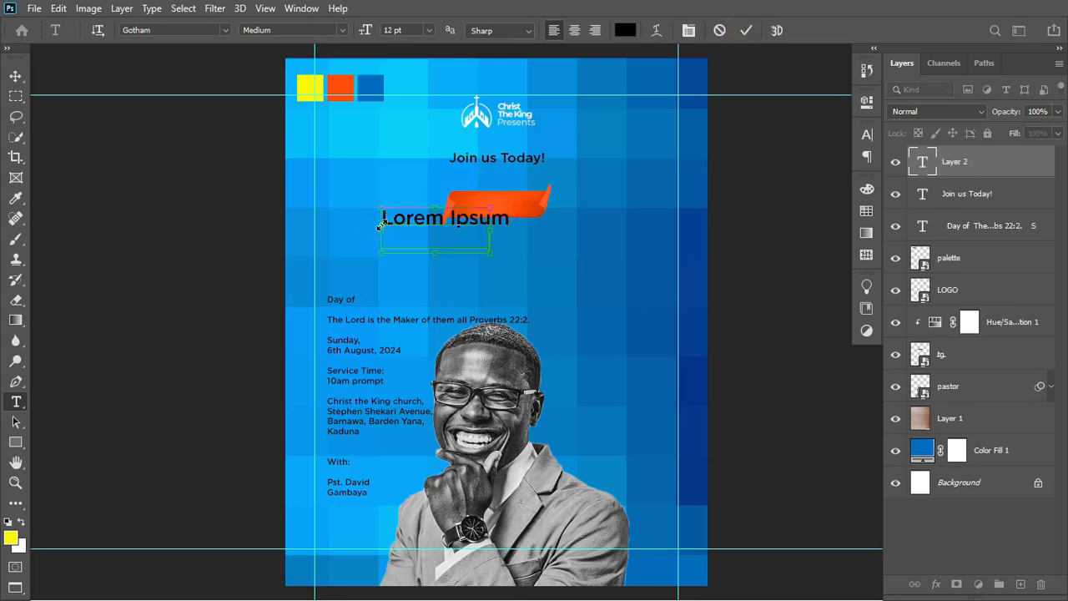
{"action": "key", "text": "ctrl+v"}
{"action": "left_click", "coordinate": [745, 31]}
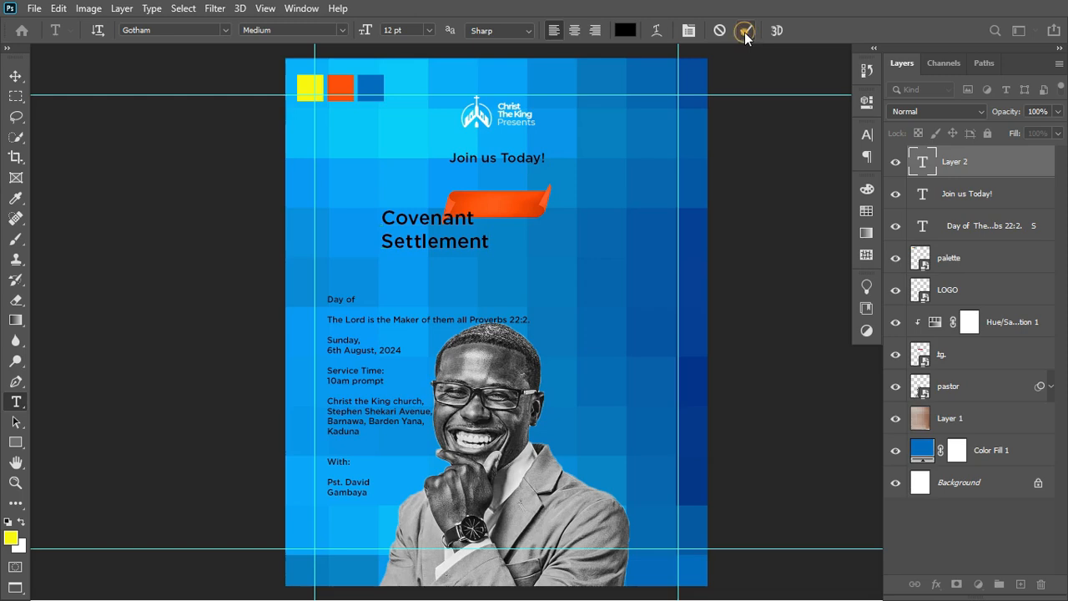
{"action": "left_click", "coordinate": [866, 134]}
{"action": "left_click", "coordinate": [758, 157]}
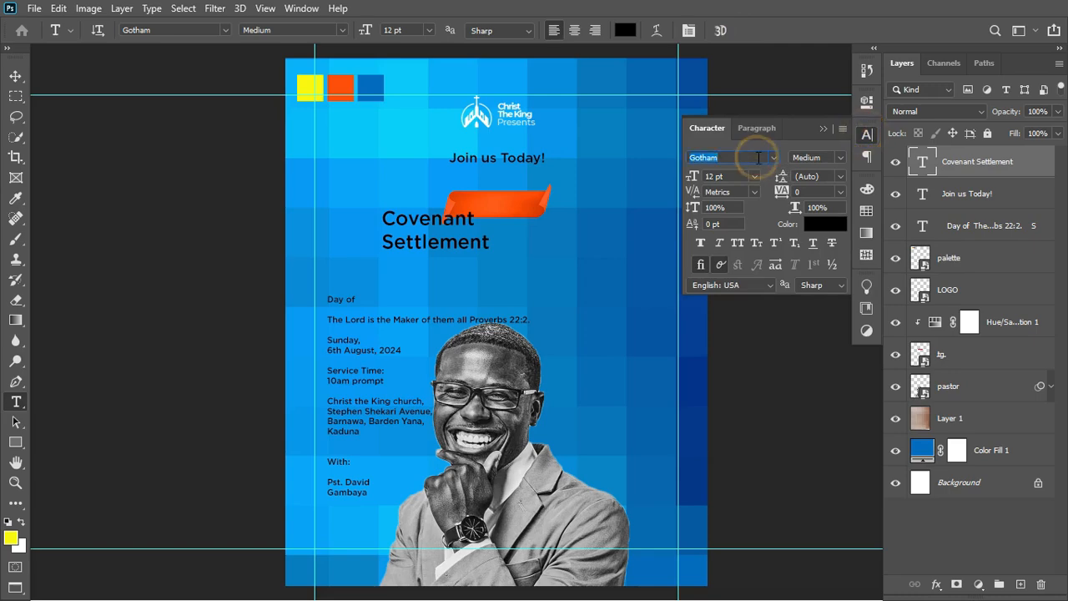
{"action": "type", "text": "Bebas Neue"}
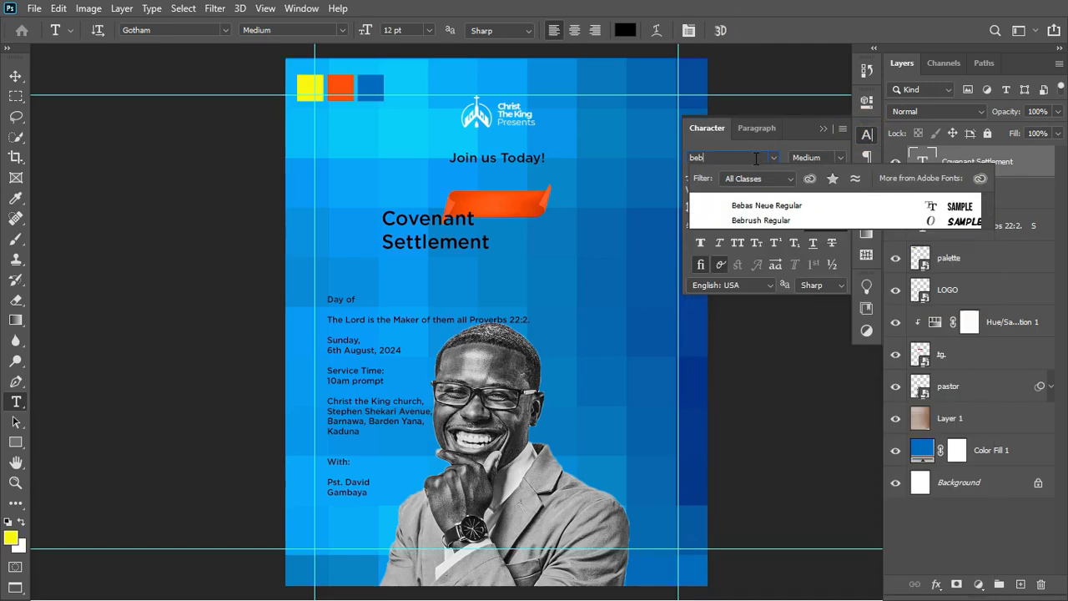
{"action": "left_click", "coordinate": [751, 206]}
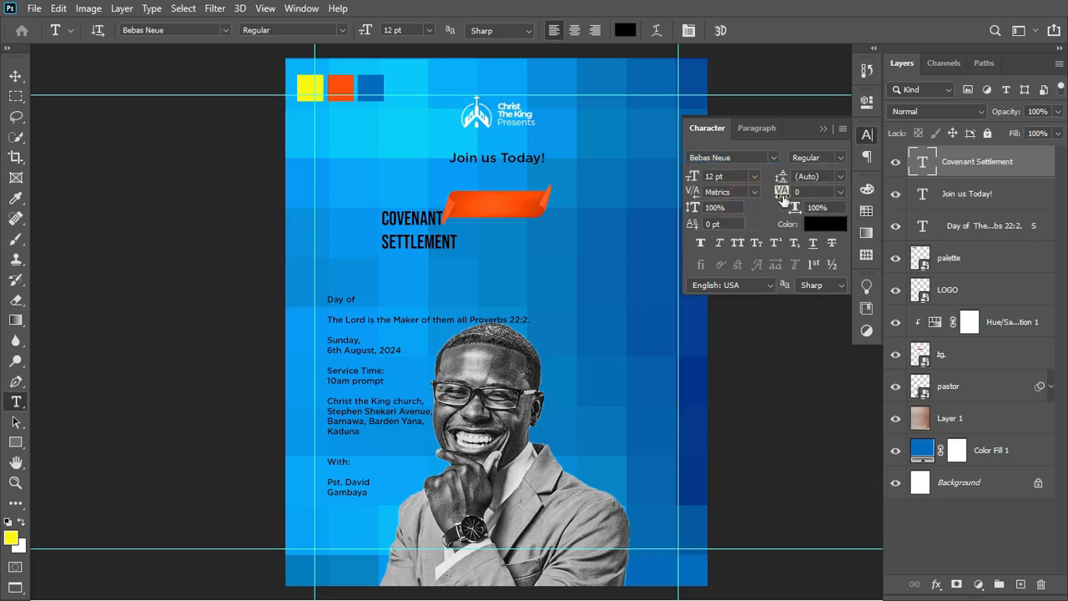
{"action": "left_click_drag", "start_coordinate": [783, 197], "coordinate": [781, 192]}
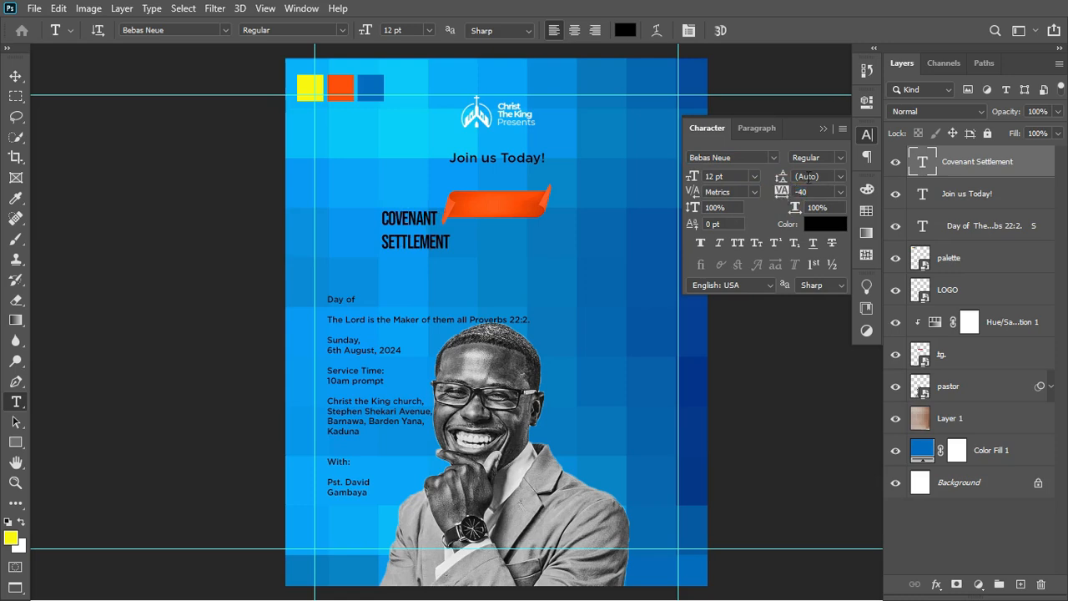
{"action": "left_click", "coordinate": [825, 128]}
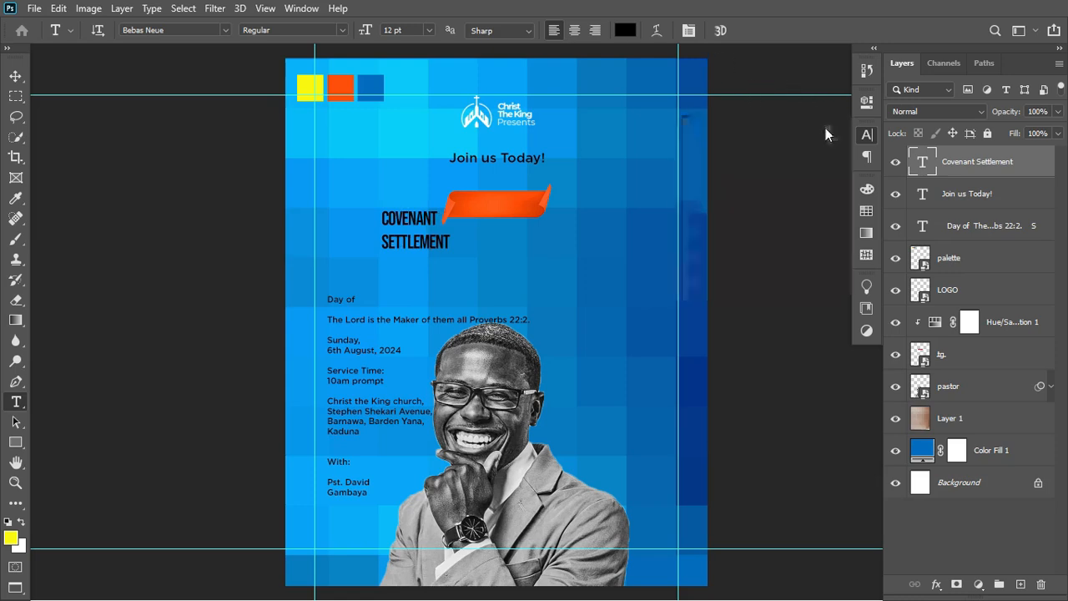
Enlarge the headline about 350% over the orange banner, centre-align it and colour it palette yellow.
{"action": "key", "text": "ctrl+t"}
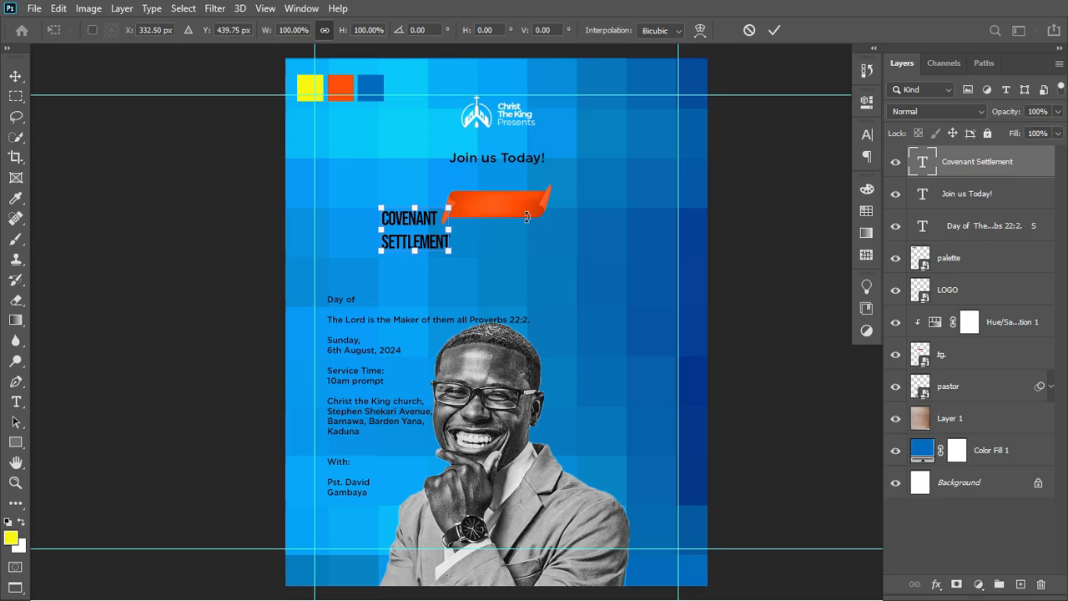
{"action": "left_click_drag", "start_coordinate": [447, 255], "coordinate": [668, 275]}
{"action": "left_click_drag", "start_coordinate": [561, 292], "coordinate": [581, 243]}
{"action": "left_click", "coordinate": [774, 31]}
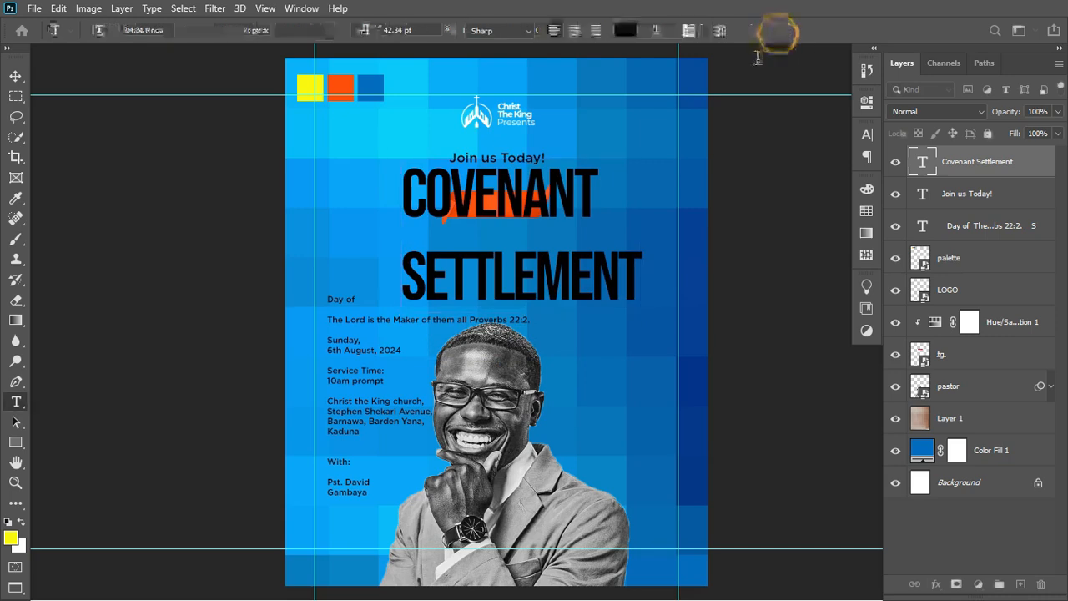
{"action": "left_click", "coordinate": [575, 30]}
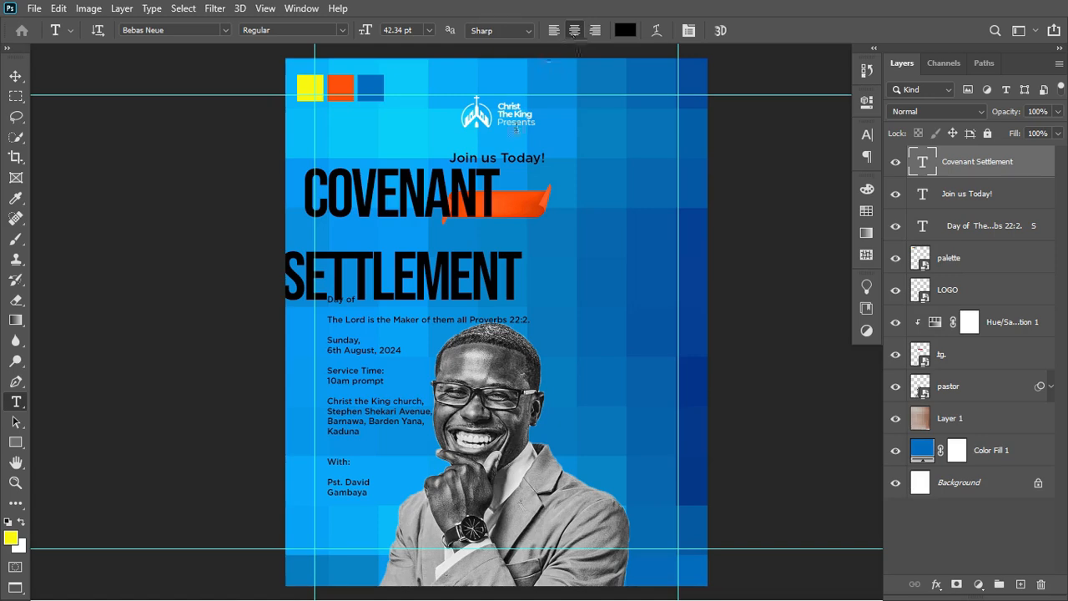
{"action": "left_click", "coordinate": [626, 32]}
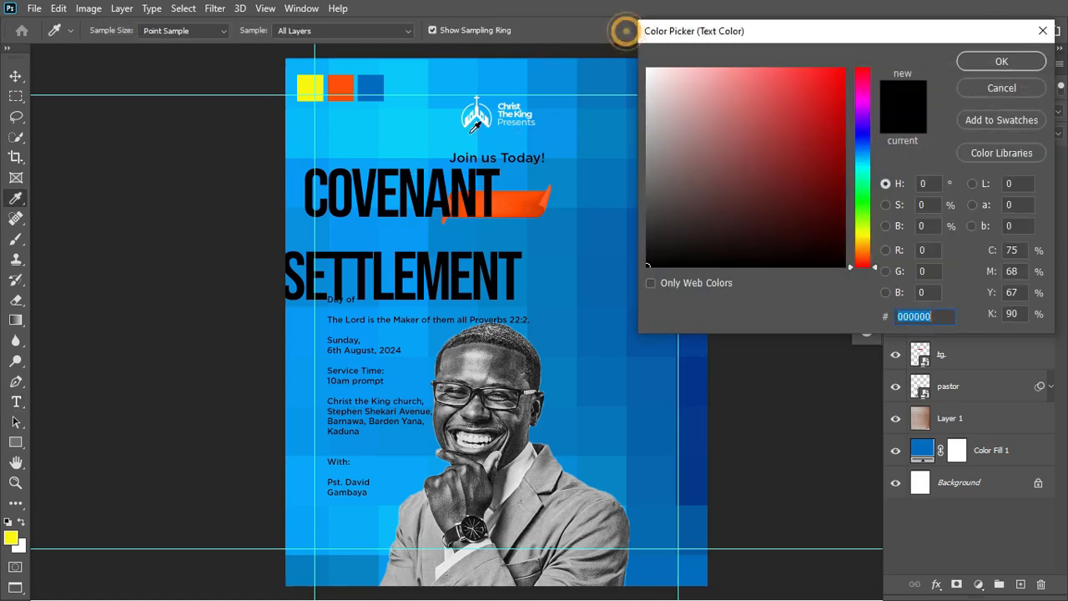
{"action": "left_click", "coordinate": [309, 88]}
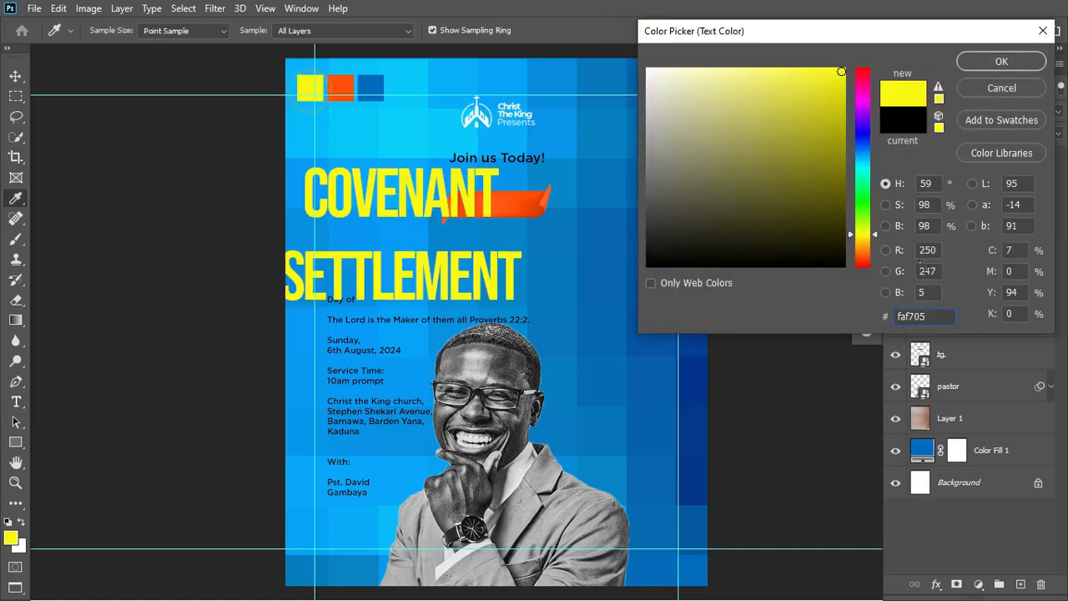
{"action": "left_click", "coordinate": [940, 317]}
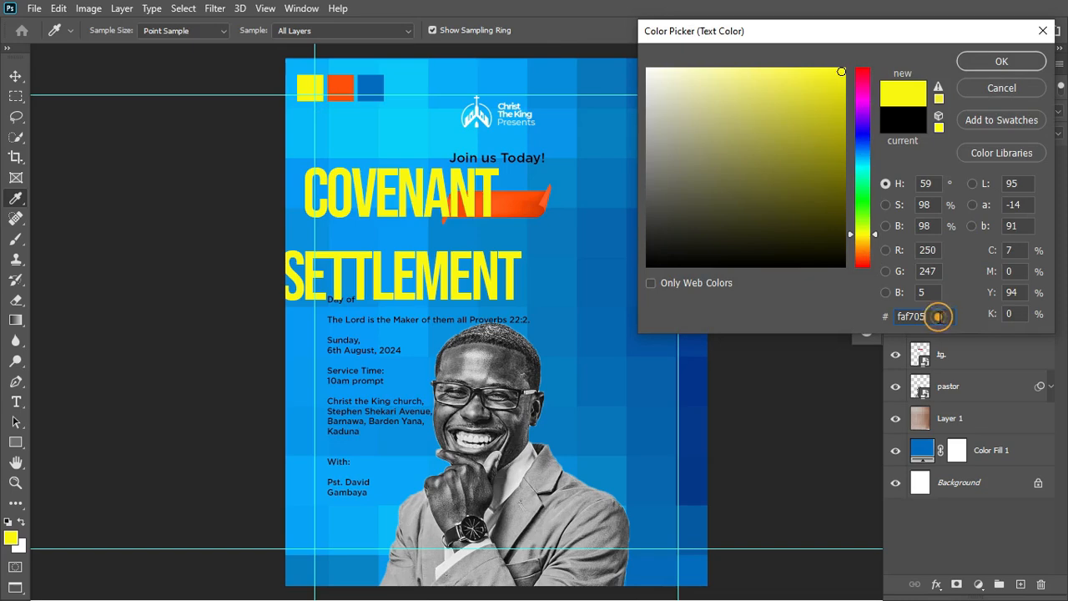
{"action": "left_click", "coordinate": [994, 64]}
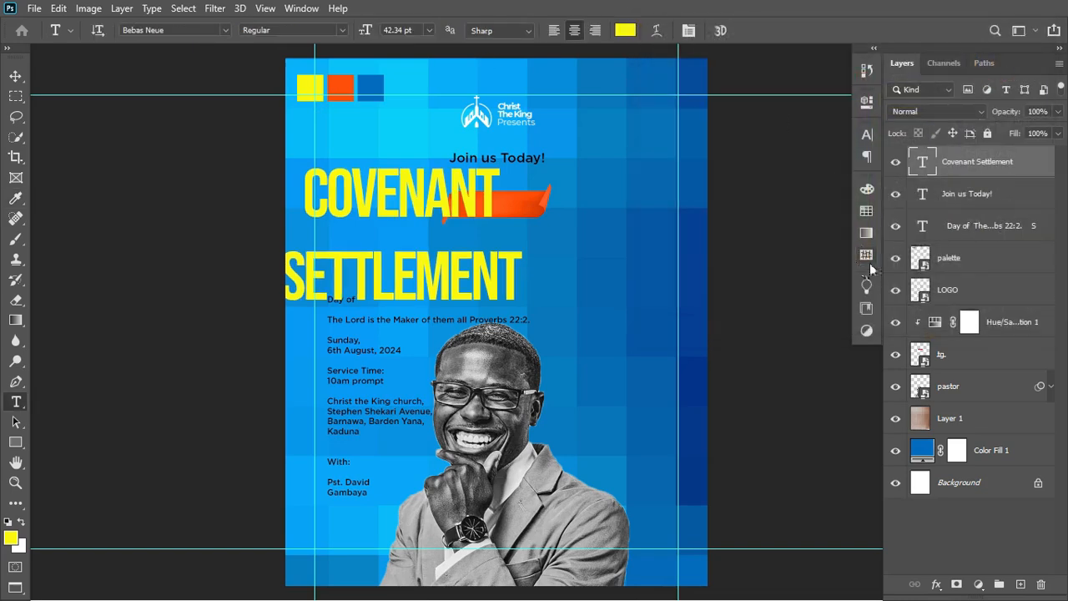
In the Character panel, change the headline leading from Auto to 32.65 pt.
{"action": "left_click", "coordinate": [865, 136]}
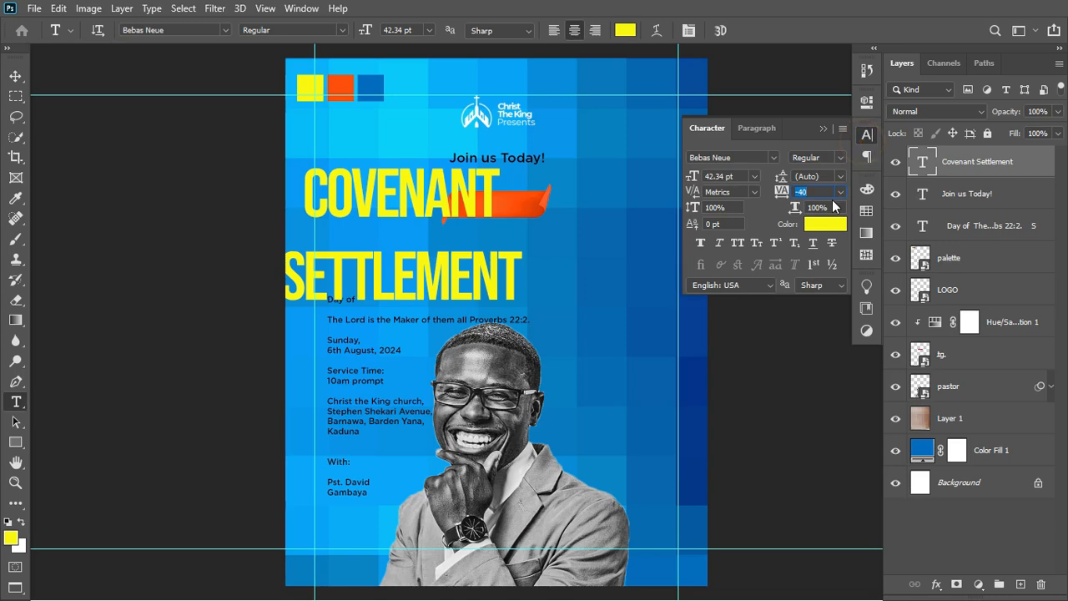
{"action": "left_click", "coordinate": [865, 135]}
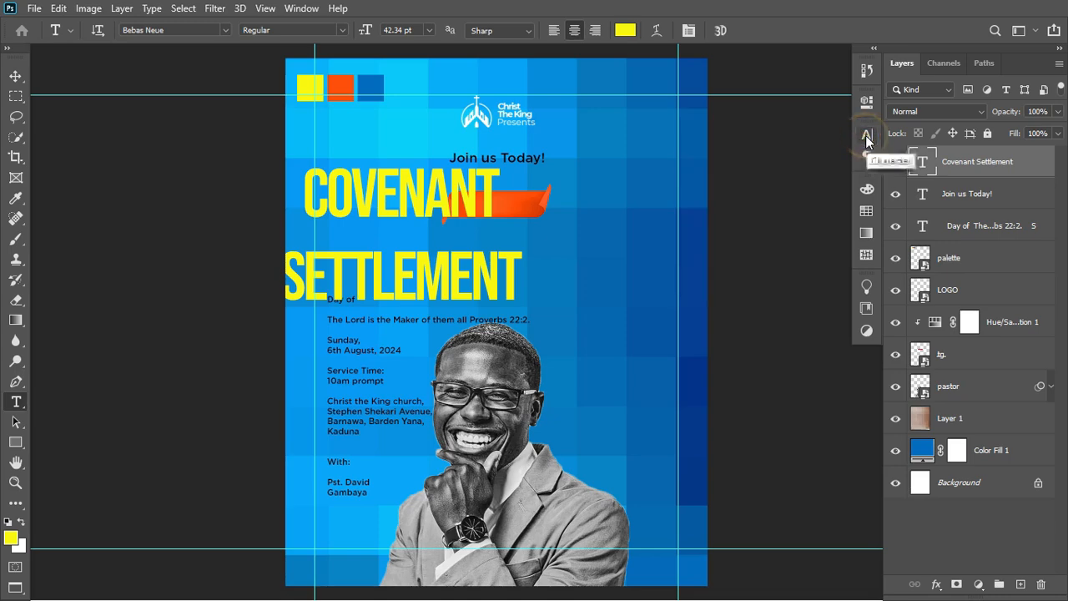
{"action": "left_click", "coordinate": [306, 14]}
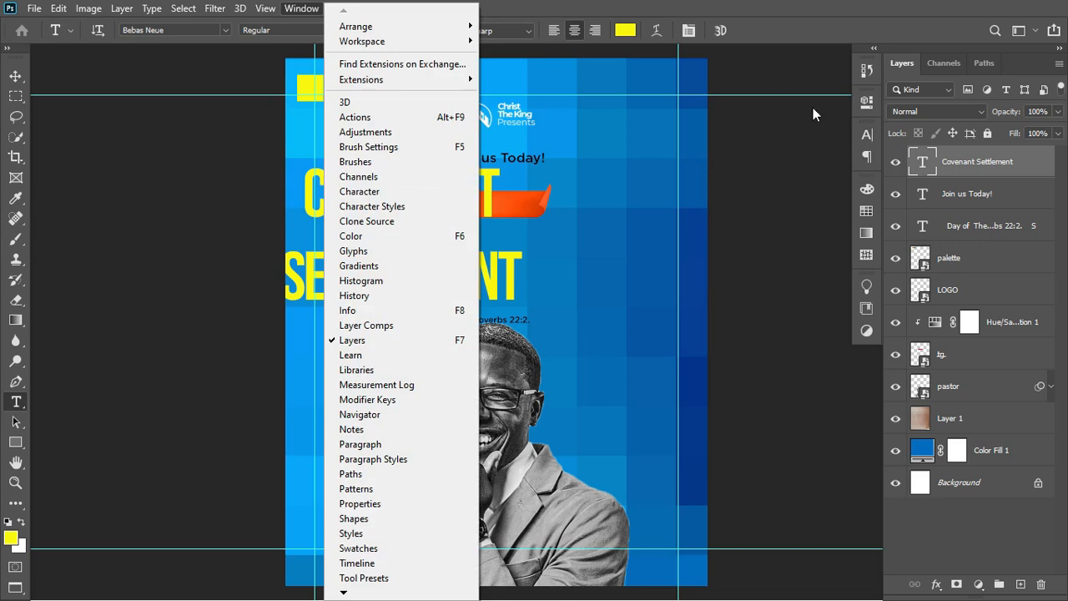
{"action": "left_click", "coordinate": [853, 18]}
{"action": "left_click", "coordinate": [865, 135]}
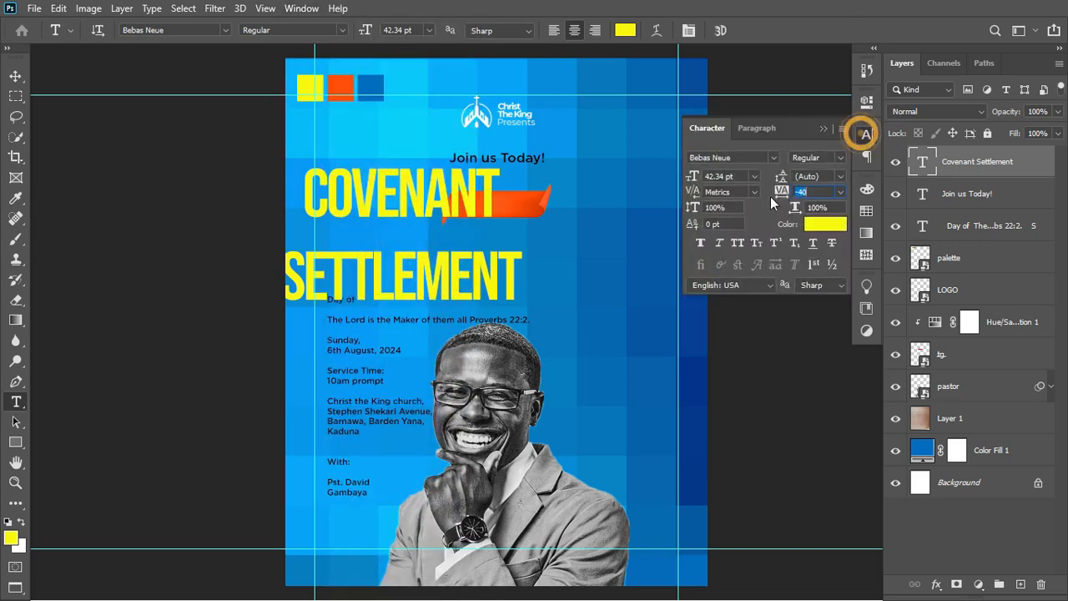
{"action": "left_click", "coordinate": [782, 190]}
{"action": "left_click_drag", "start_coordinate": [782, 185], "coordinate": [766, 178]}
{"action": "key", "text": "Tab"}
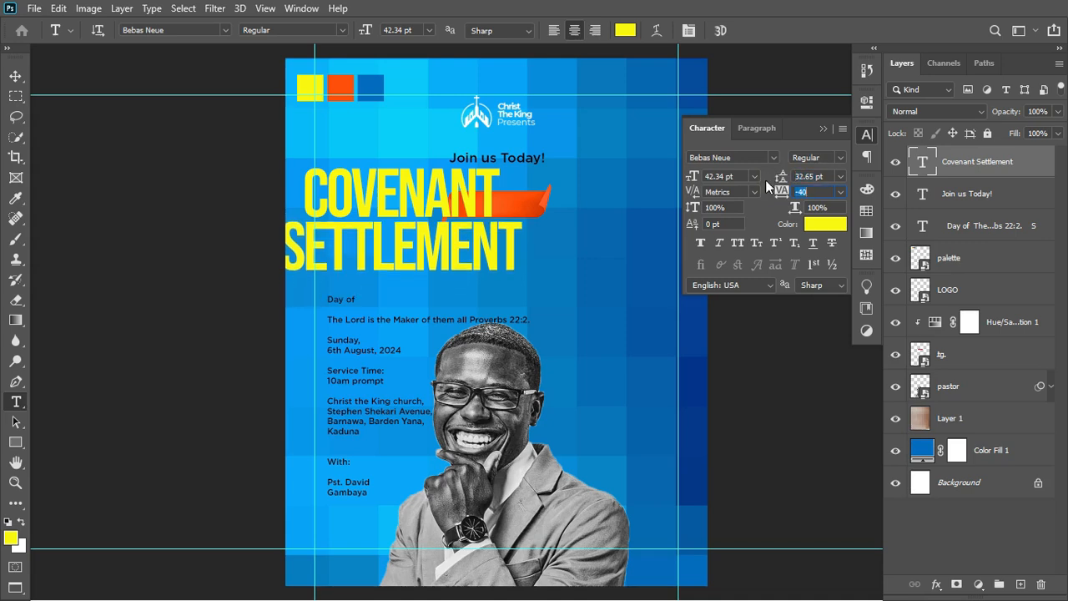
{"action": "left_click", "coordinate": [823, 129]}
{"action": "left_click", "coordinate": [15, 76]}
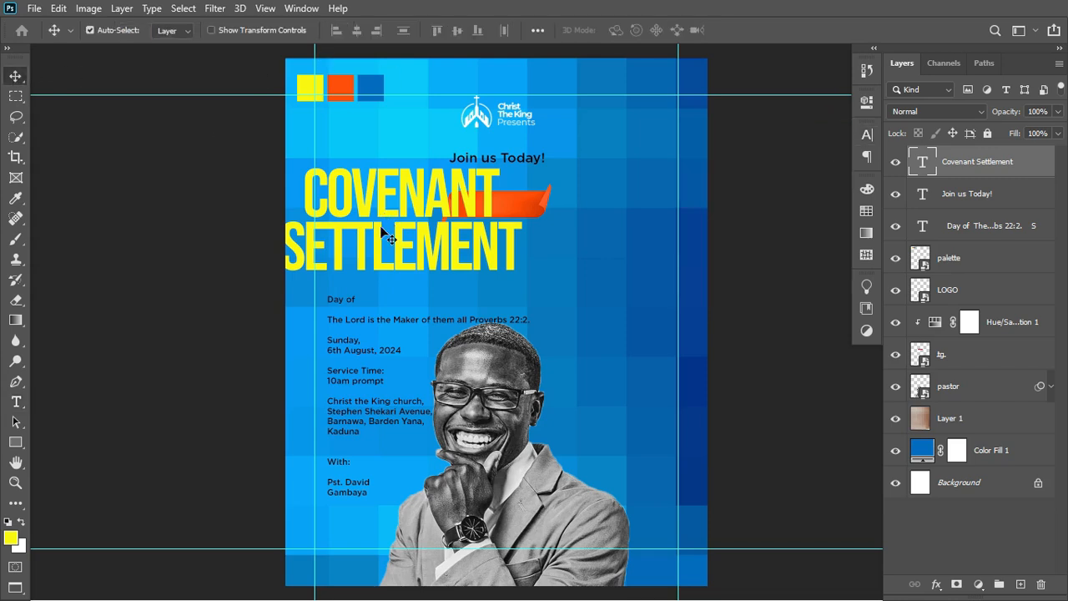
Centre the COVENANT SETTLEMENT headline horizontally and enlarge it to about 133%.
{"action": "left_click_drag", "start_coordinate": [395, 241], "coordinate": [494, 242]}
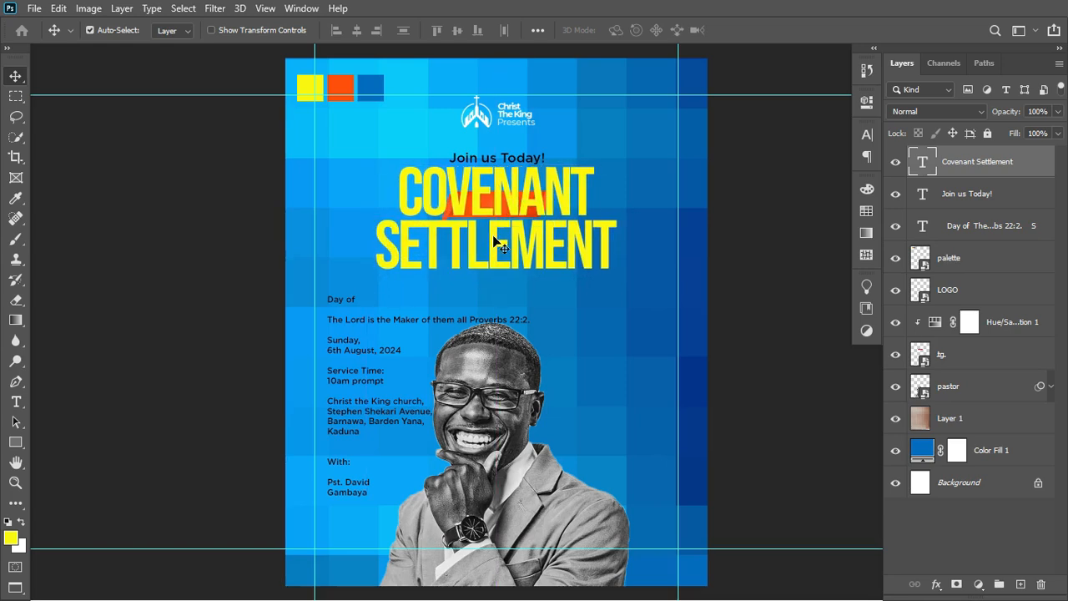
{"action": "key", "text": "ctrl+t"}
{"action": "left_click_drag", "start_coordinate": [618, 285], "coordinate": [654, 302]}
{"action": "key", "text": "Return"}
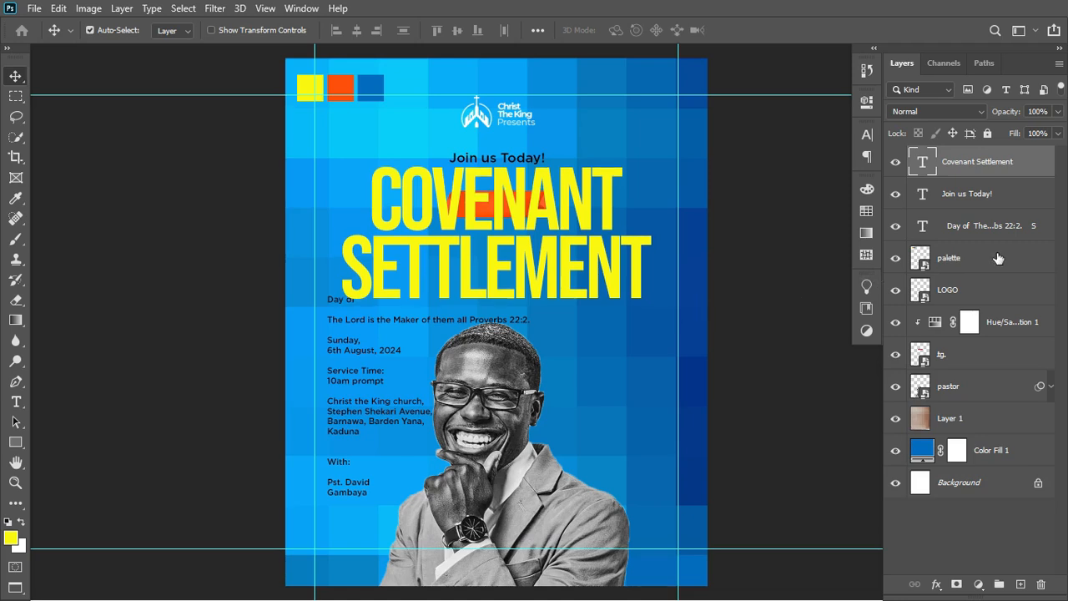
Group the tg ribbon layer with Hue/Saturation 1 into Group 1.
{"action": "left_click", "coordinate": [976, 356]}
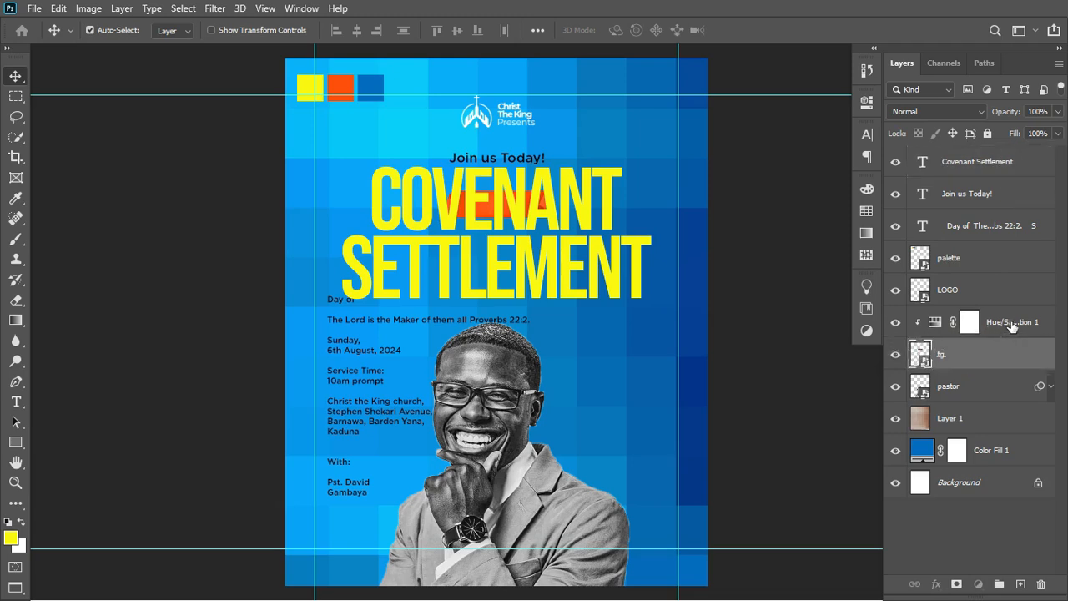
{"action": "left_click", "coordinate": [1012, 324], "text": "ctrl"}
{"action": "key", "text": "ctrl+g"}
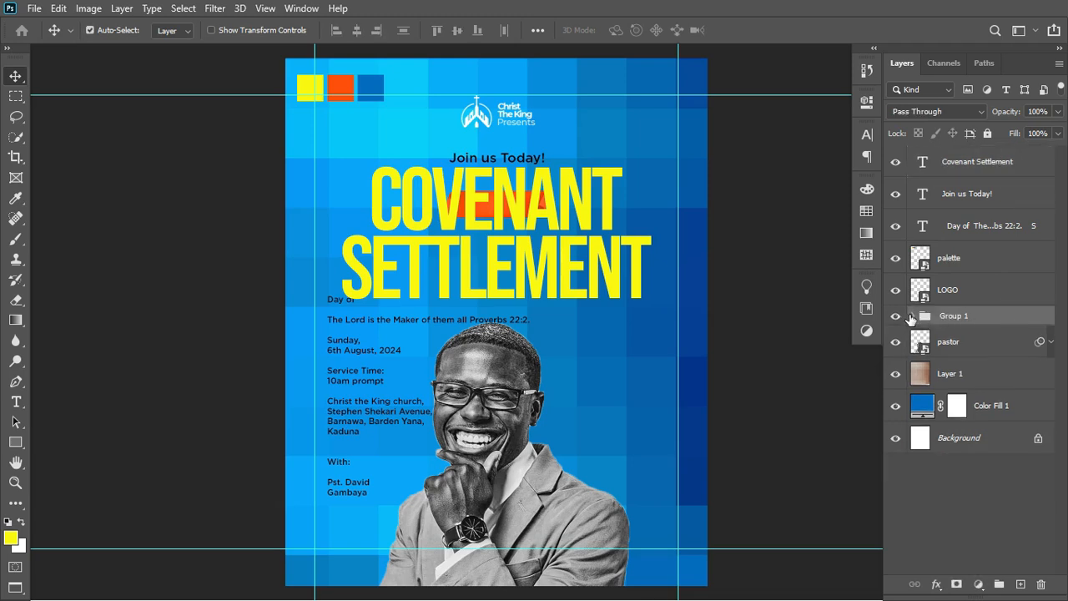
{"action": "left_click", "coordinate": [912, 316]}
{"action": "left_click", "coordinate": [949, 338]}
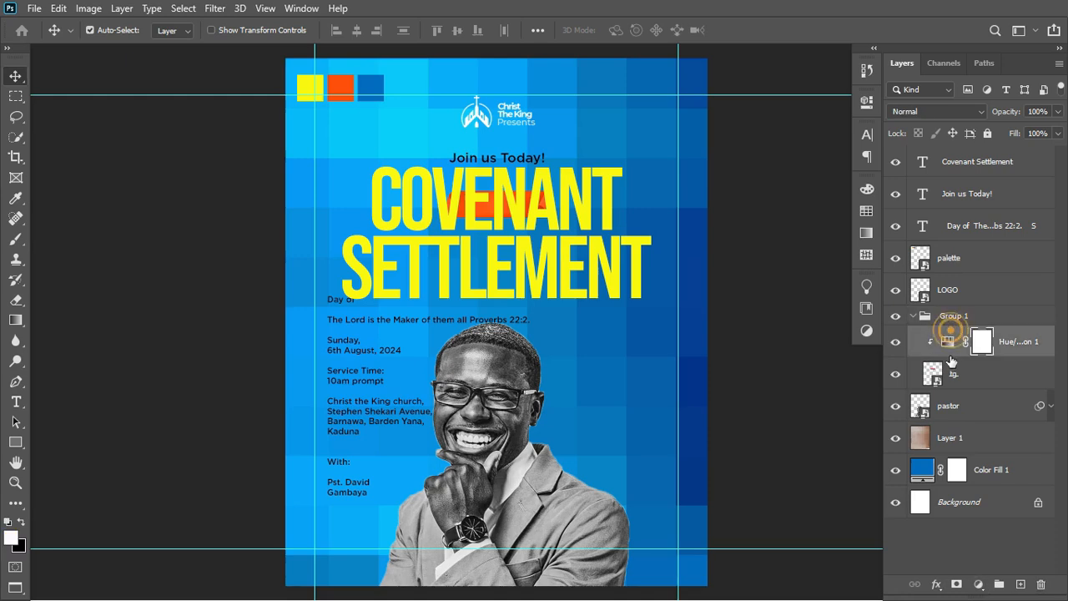
{"action": "left_click", "coordinate": [963, 377], "text": "ctrl"}
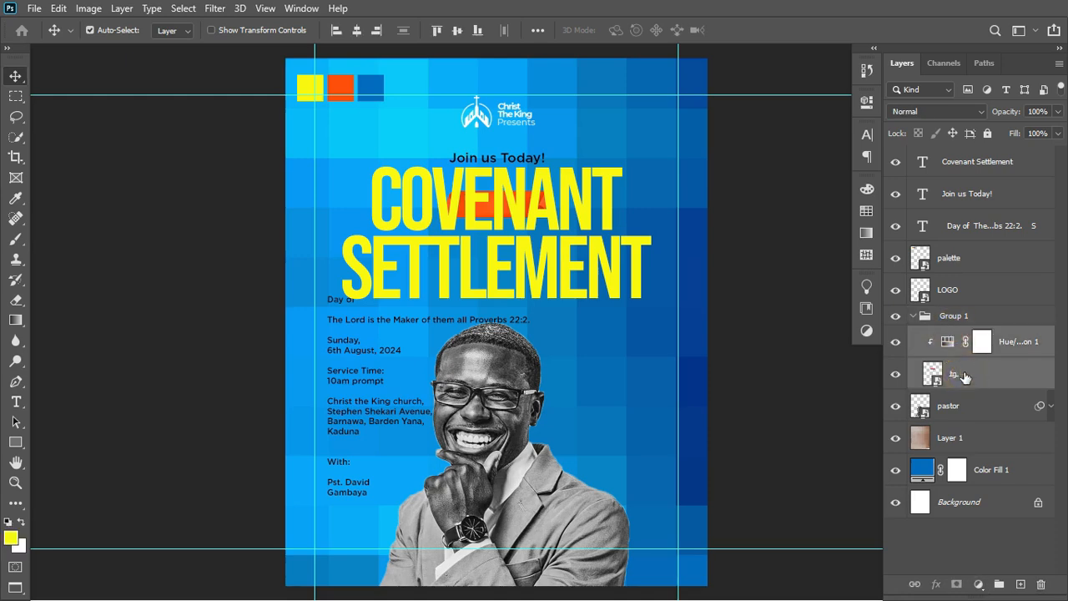
{"action": "left_click", "coordinate": [913, 316]}
Move Group 1 above the headline, lower the ribbon between COVENANT and SETTLEMENT, and nudge the body text down.
{"action": "left_click", "coordinate": [952, 323]}
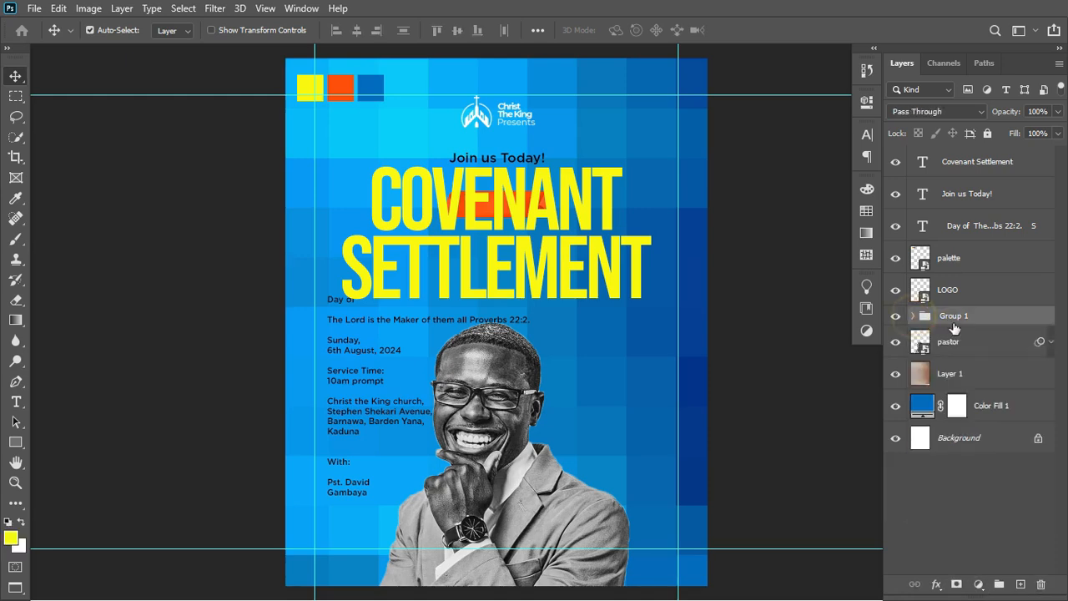
{"action": "left_click_drag", "start_coordinate": [990, 318], "coordinate": [949, 166]}
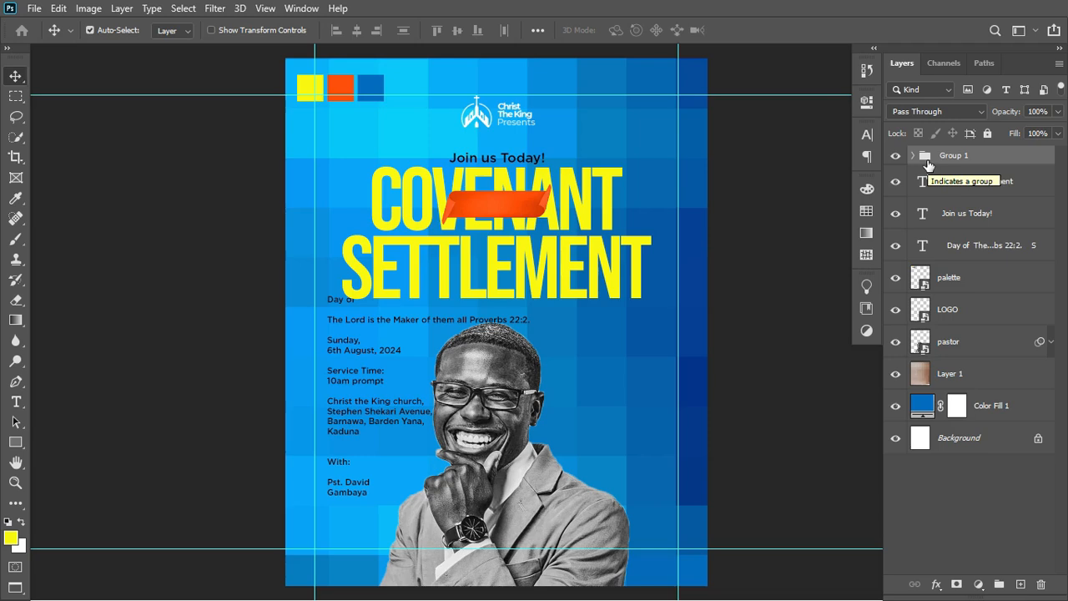
{"action": "left_click", "coordinate": [525, 202]}
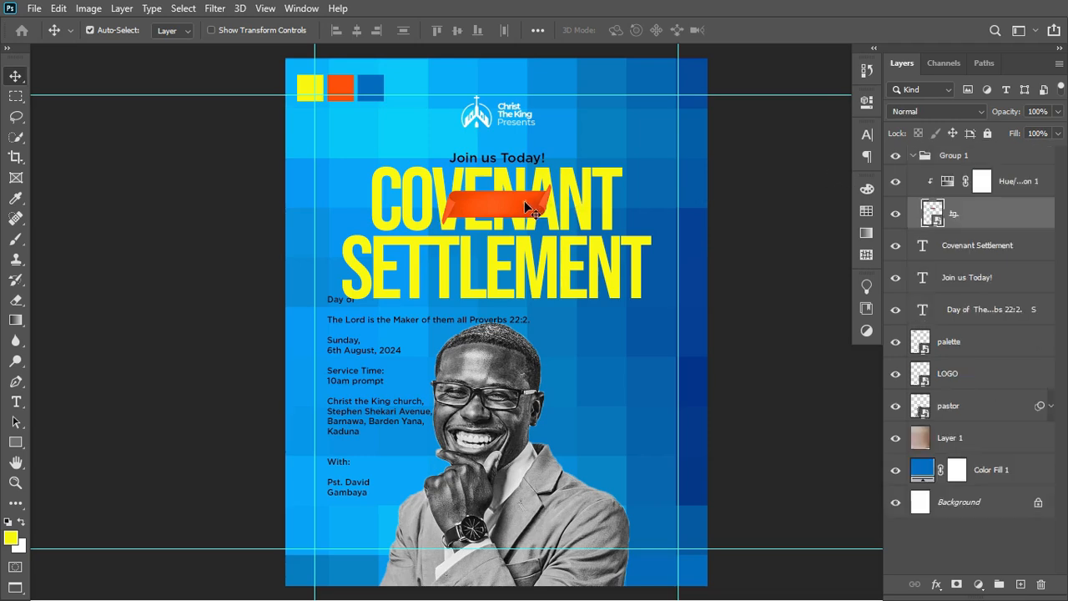
{"action": "left_click_drag", "start_coordinate": [524, 200], "coordinate": [524, 227]}
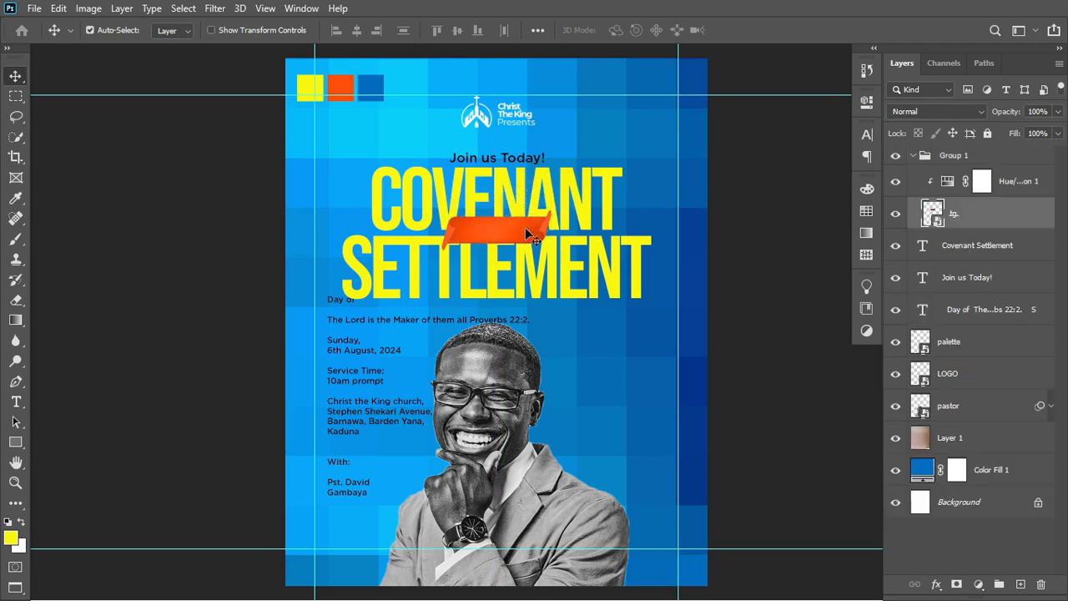
{"action": "left_click_drag", "start_coordinate": [345, 344], "coordinate": [346, 356]}
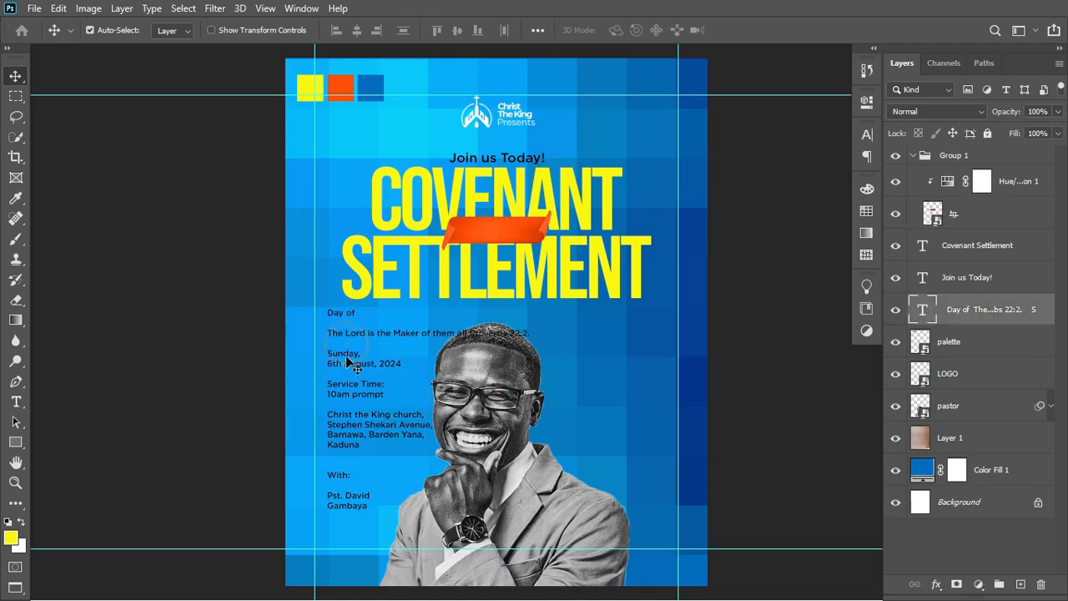
Cut 'Day of' from the body text and paste it into a new text layer right of the headline.
{"action": "key", "text": "t"}
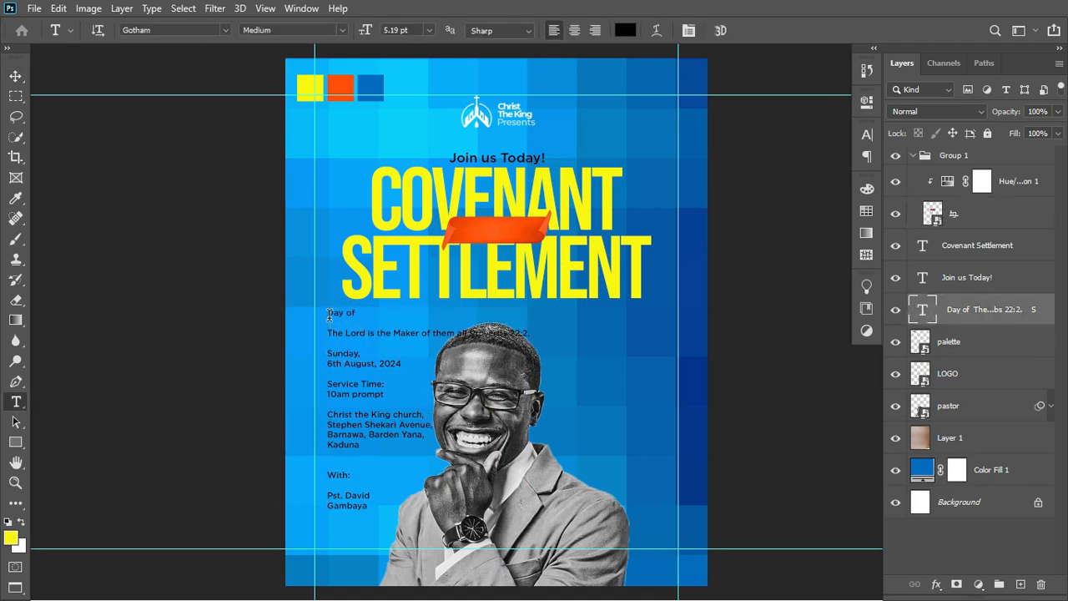
{"action": "left_click_drag", "start_coordinate": [328, 314], "coordinate": [366, 312]}
{"action": "key", "text": "ctrl+x"}
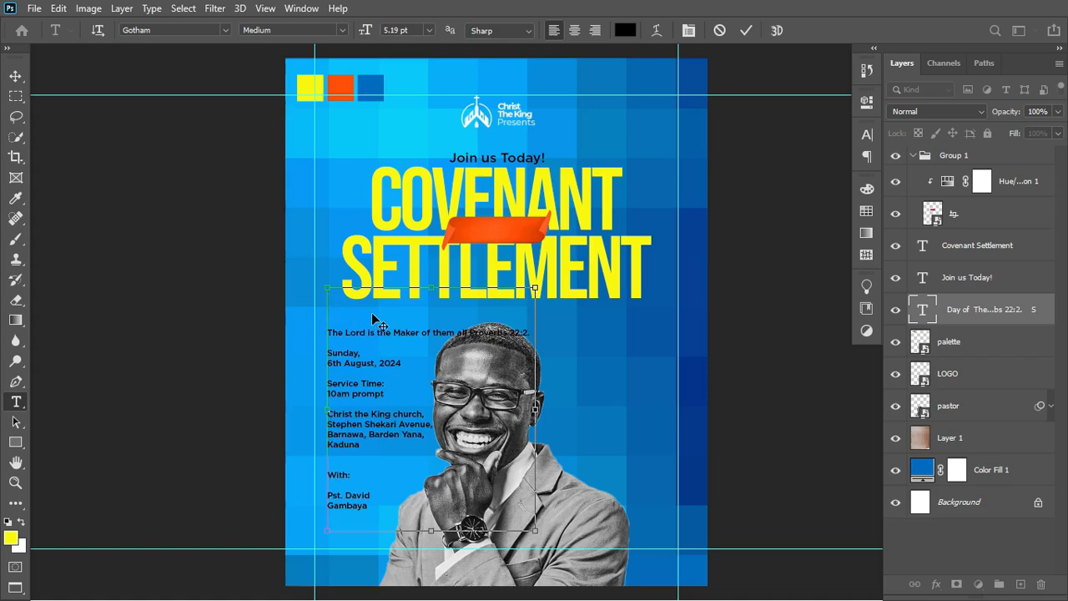
{"action": "key", "text": "ctrl+Return"}
{"action": "left_click", "coordinate": [594, 325]}
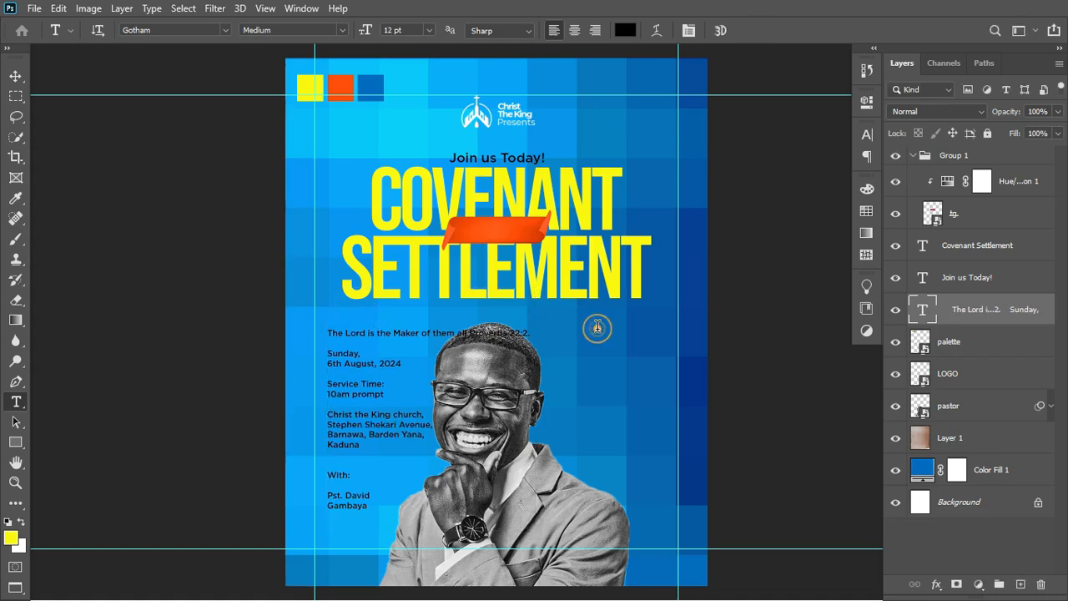
{"action": "key", "text": "ctrl+v"}
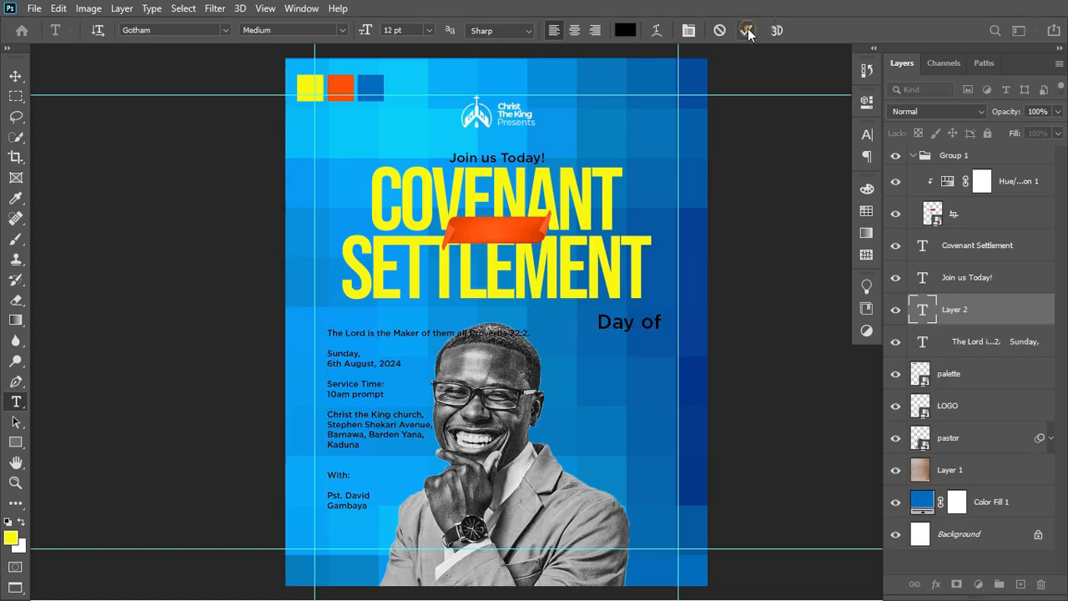
{"action": "left_click", "coordinate": [747, 29]}
Colour the Day of text white (ffffff) and move its layer to the top of the stack.
{"action": "left_click", "coordinate": [628, 32]}
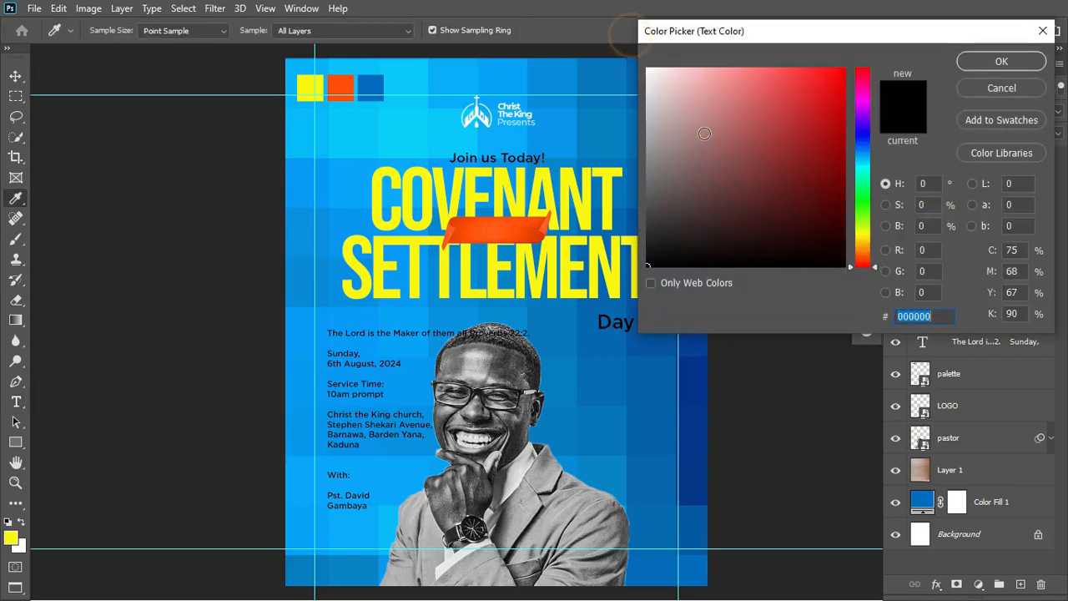
{"action": "type", "text": "ffffff"}
{"action": "left_click", "coordinate": [972, 65]}
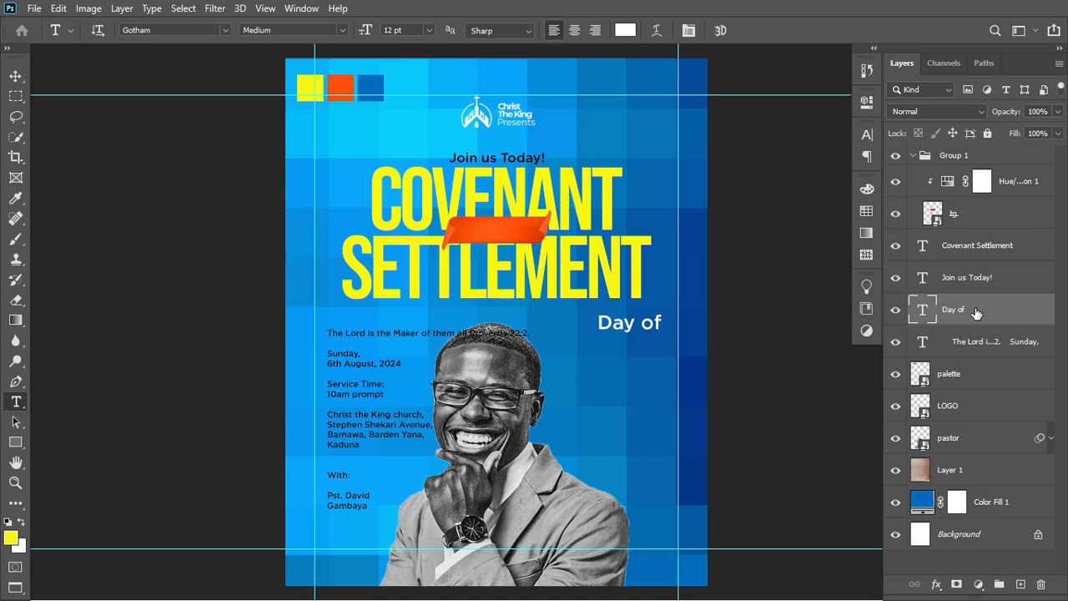
{"action": "left_click_drag", "start_coordinate": [977, 314], "coordinate": [961, 153]}
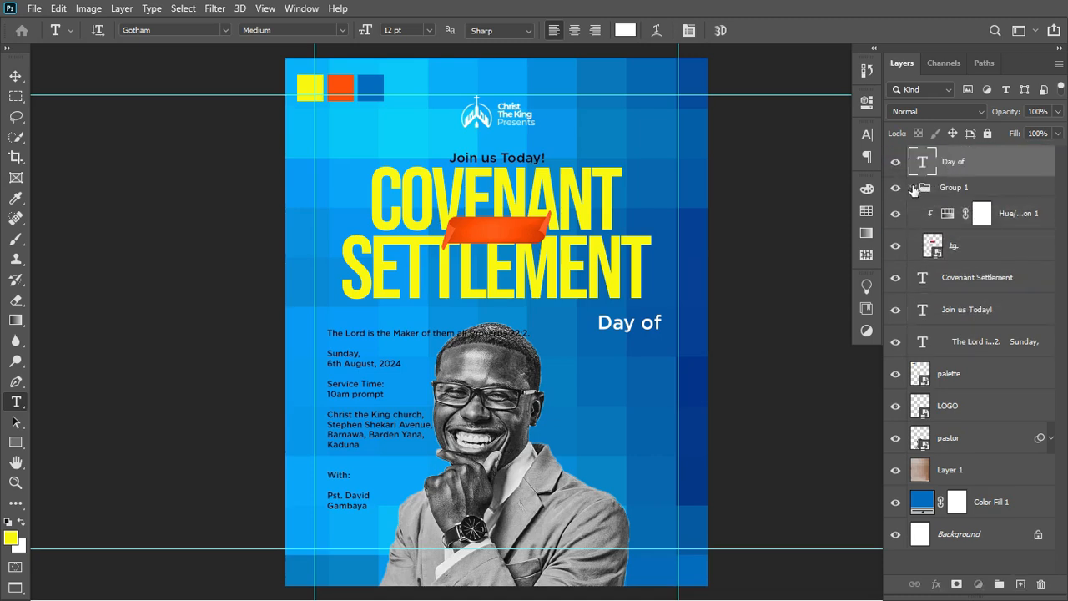
Centre the Day of text horizontally and vertically on the orange ribbon shape.
{"action": "left_click", "coordinate": [913, 187]}
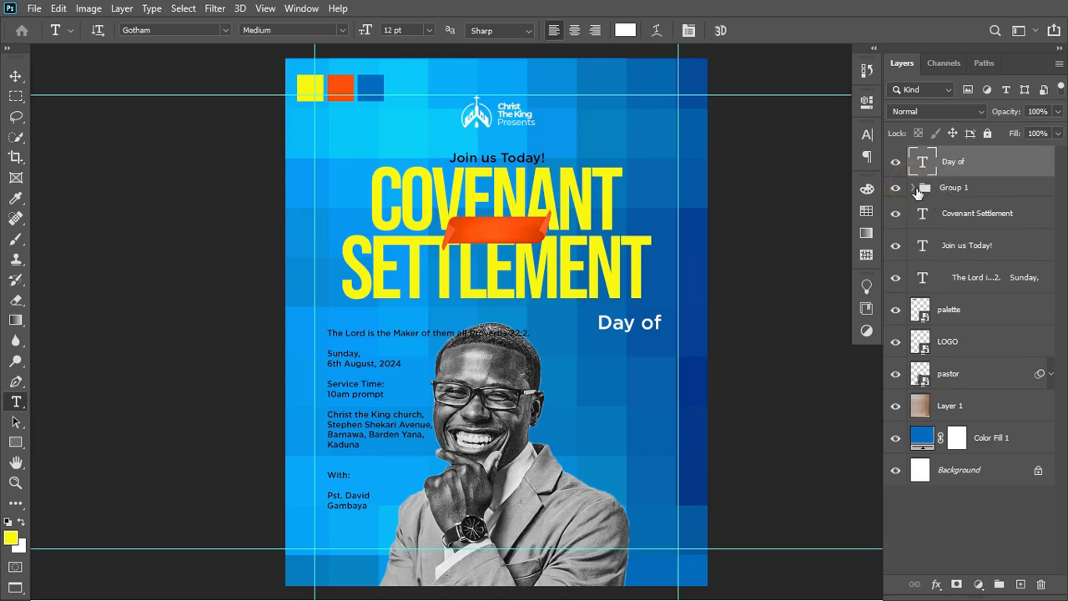
{"action": "left_click", "coordinate": [913, 188]}
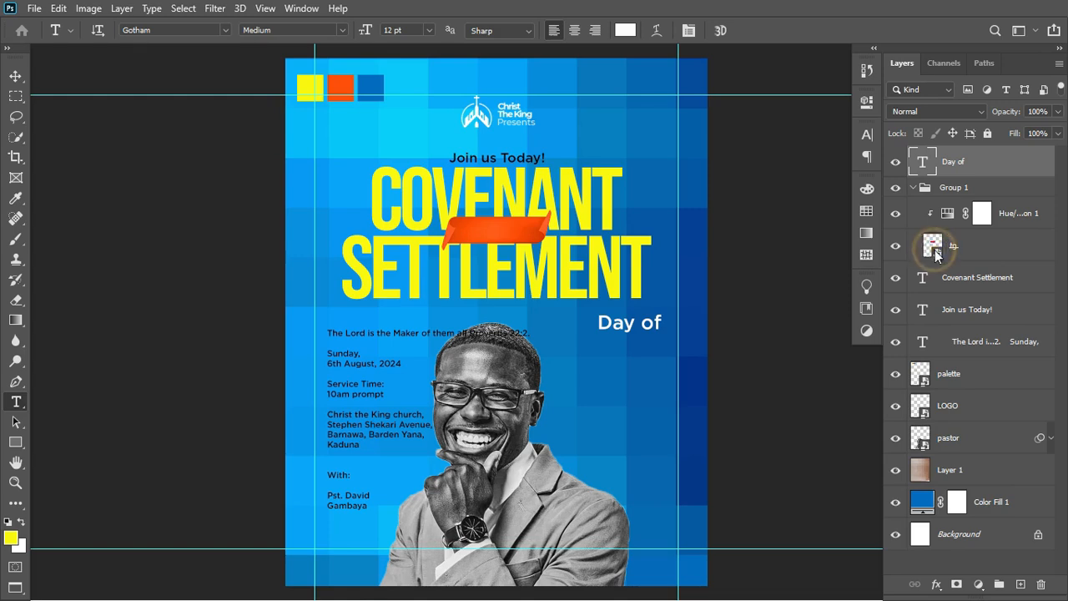
{"action": "left_click", "coordinate": [933, 246], "text": "ctrl"}
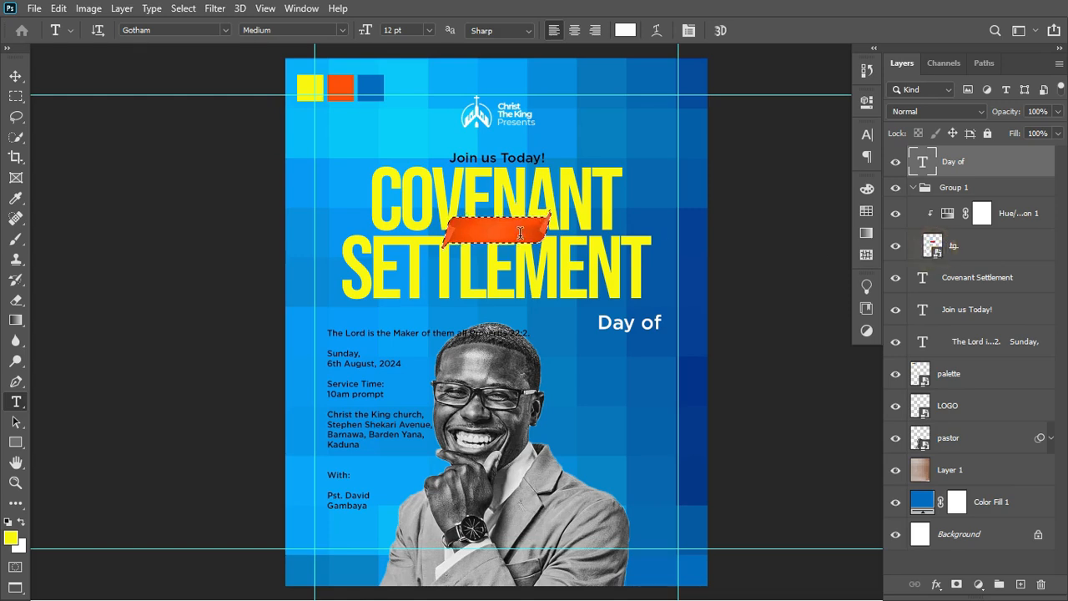
{"action": "left_click", "coordinate": [896, 163]}
{"action": "left_click", "coordinate": [897, 163]}
{"action": "left_click", "coordinate": [1013, 165]}
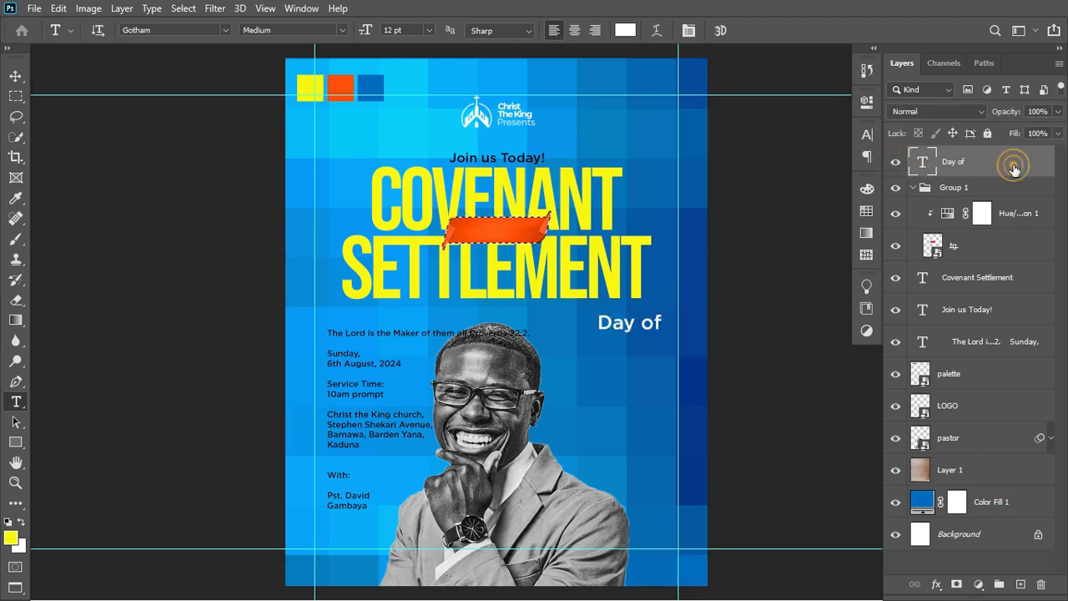
{"action": "left_click", "coordinate": [15, 76]}
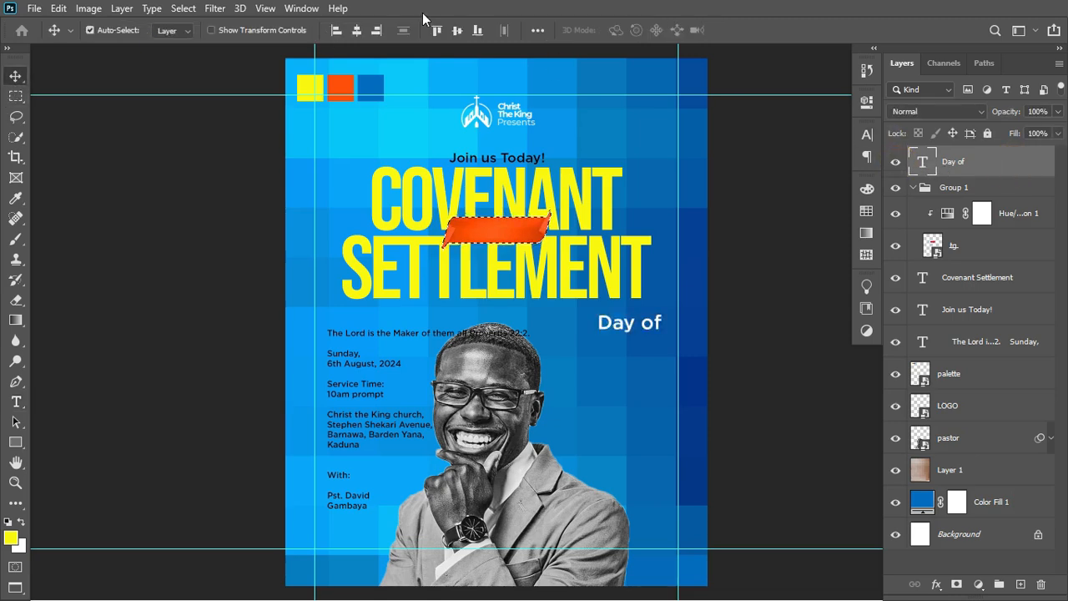
{"action": "left_click", "coordinate": [356, 30]}
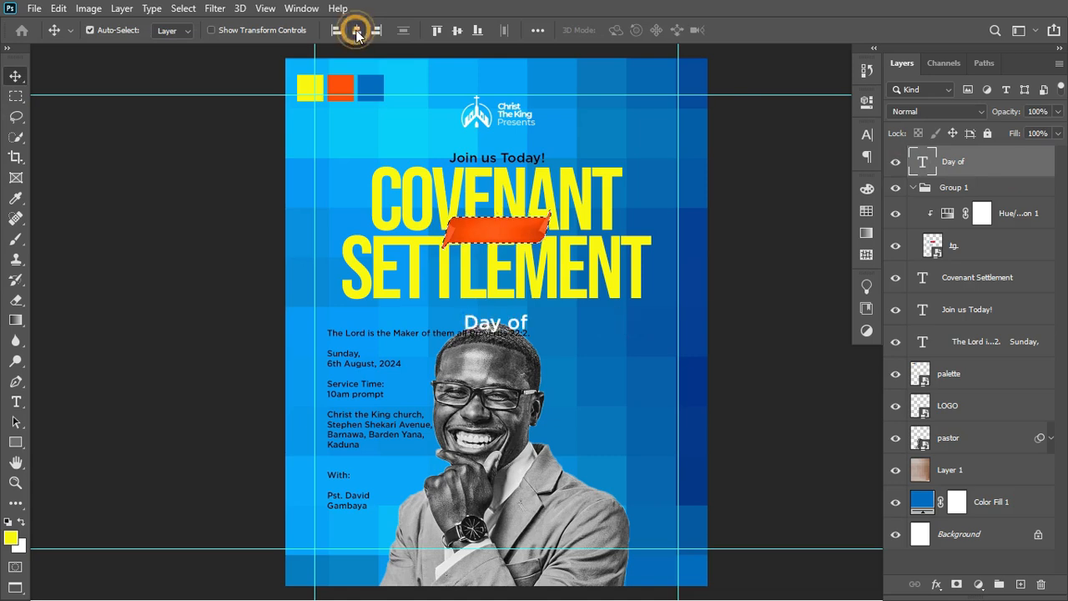
{"action": "left_click", "coordinate": [458, 31]}
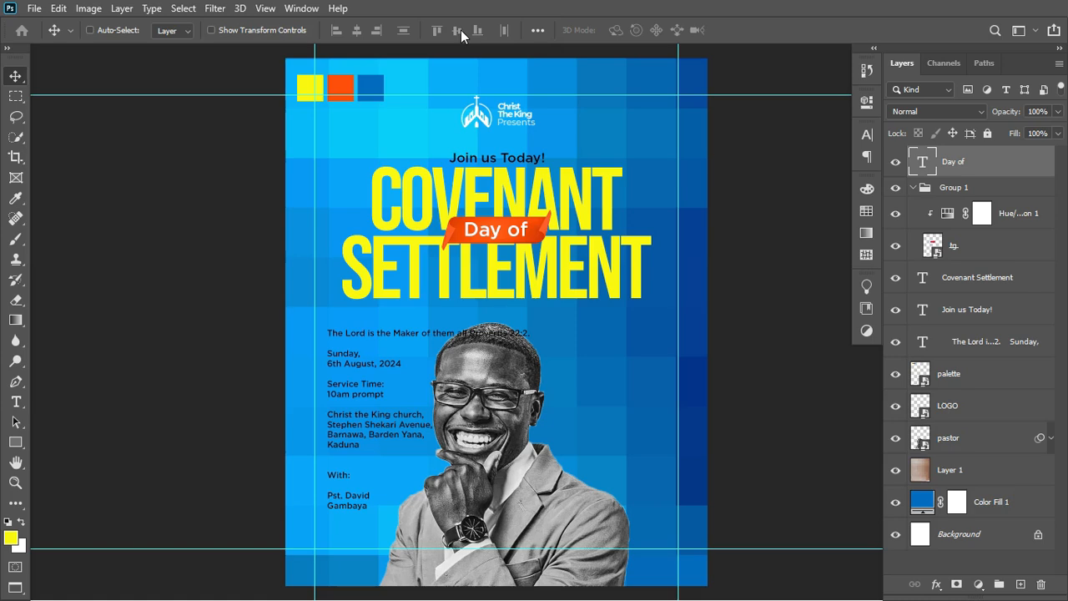
Shrink the Day of text to about 79.6% so it fits the ribbon.
{"action": "key", "text": "ctrl+t"}
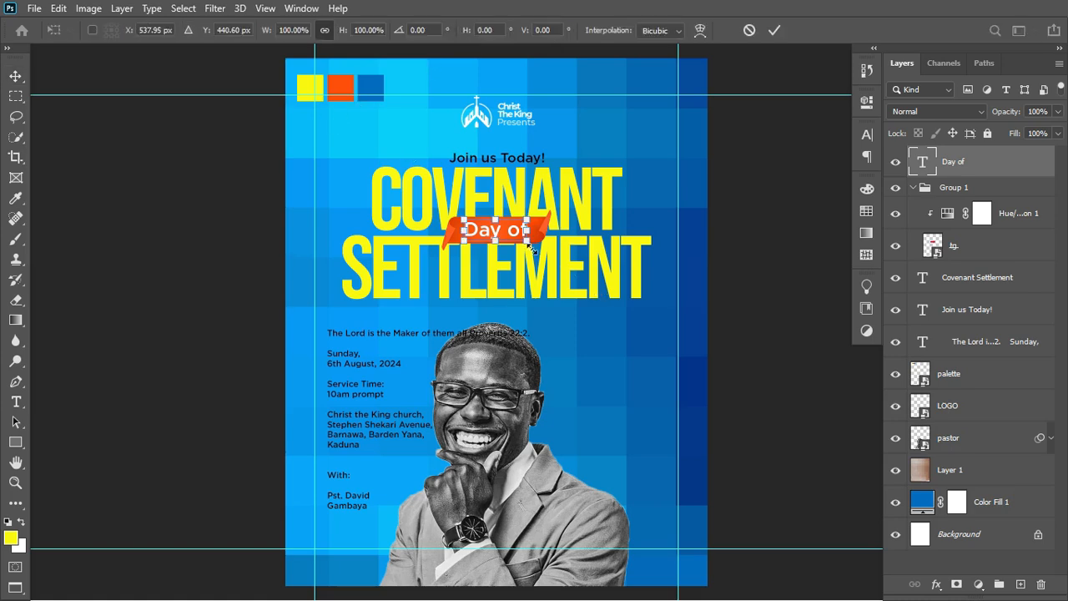
{"action": "left_click_drag", "start_coordinate": [522, 242], "coordinate": [520, 241]}
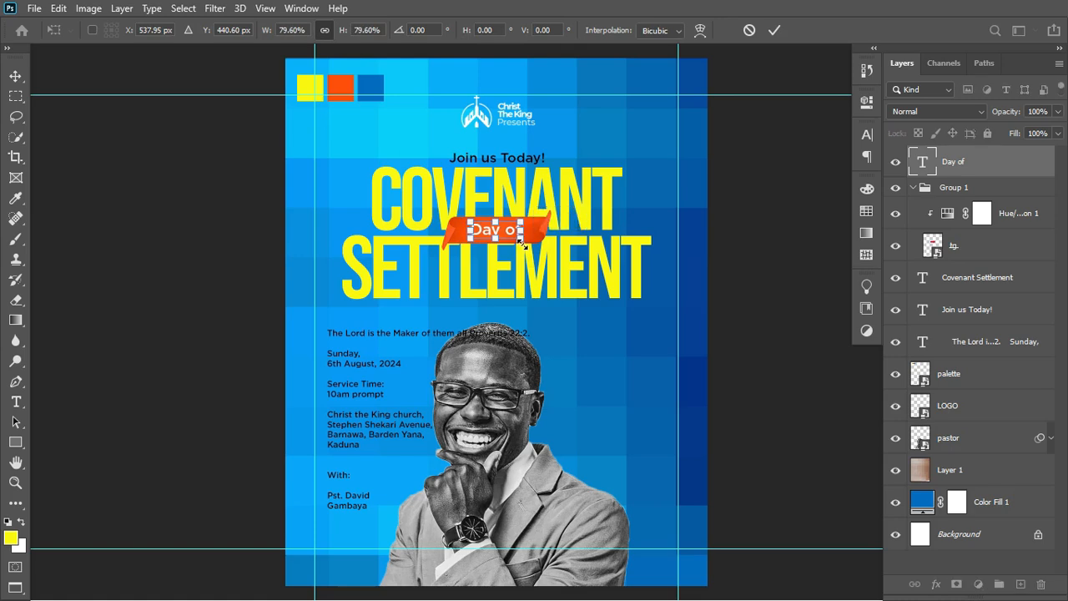
{"action": "left_click", "coordinate": [774, 30]}
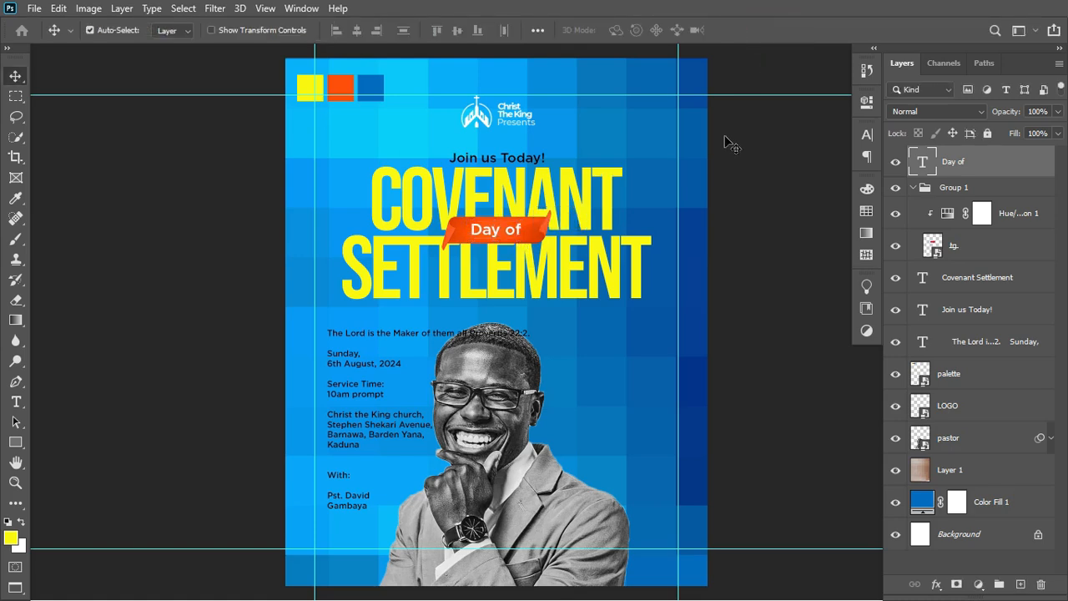
Eyedrop the headline's yellow (#faf705) as the Day of text colour in the Character panel.
{"action": "left_click", "coordinate": [868, 138]}
{"action": "left_click", "coordinate": [824, 227]}
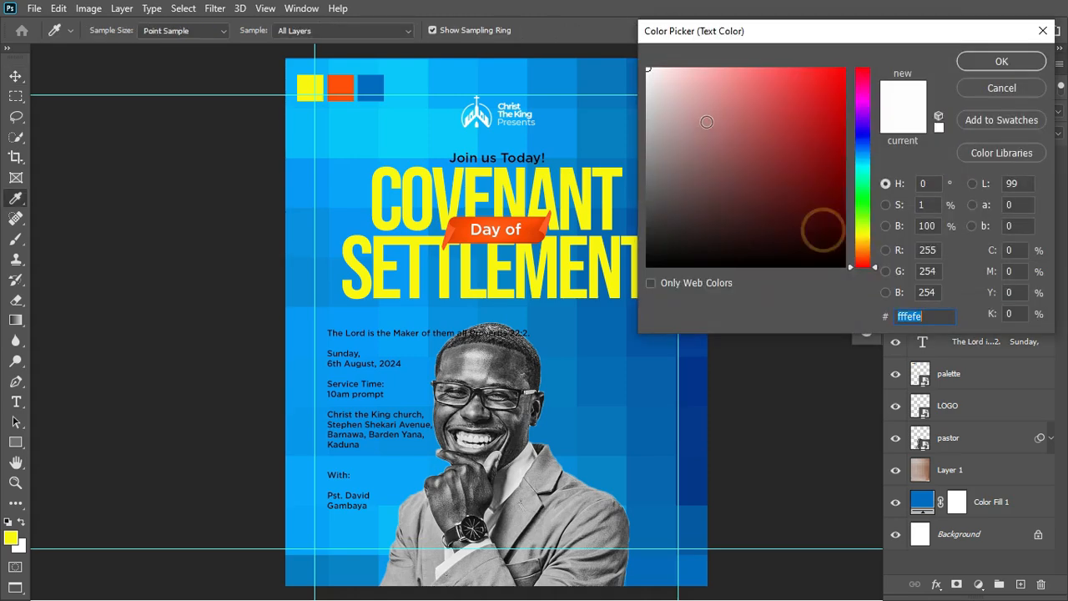
{"action": "mouse_move", "coordinate": [822, 226]}
{"action": "left_mouse_down"}
{"action": "mouse_move", "coordinate": [660, 231]}
{"action": "mouse_move", "coordinate": [641, 268]}
{"action": "mouse_move", "coordinate": [656, 93]}
{"action": "mouse_move", "coordinate": [643, 64]}
{"action": "left_mouse_up"}
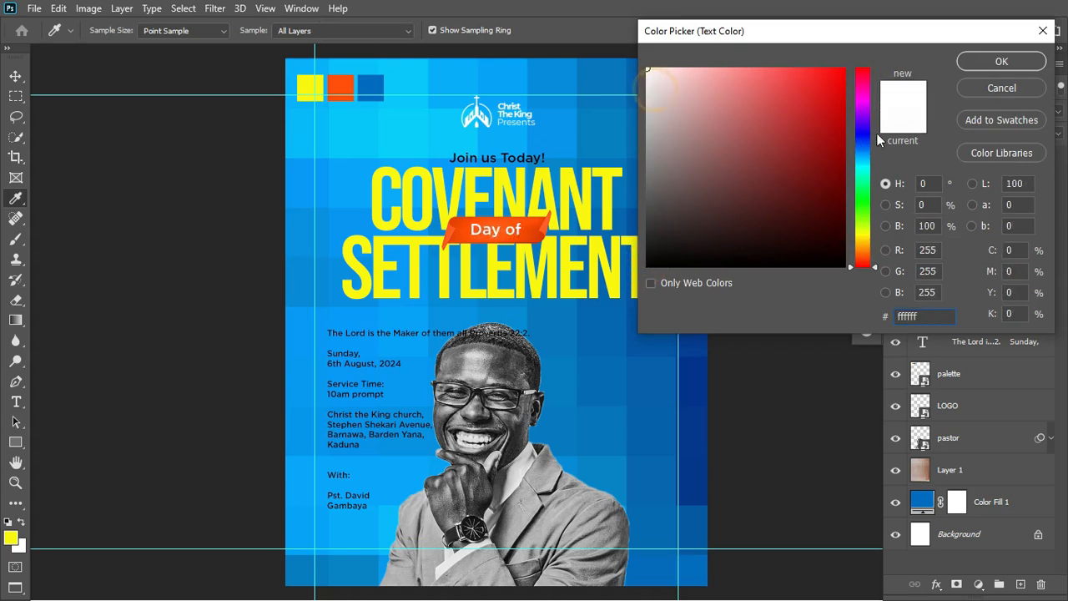
{"action": "left_click", "coordinate": [618, 170]}
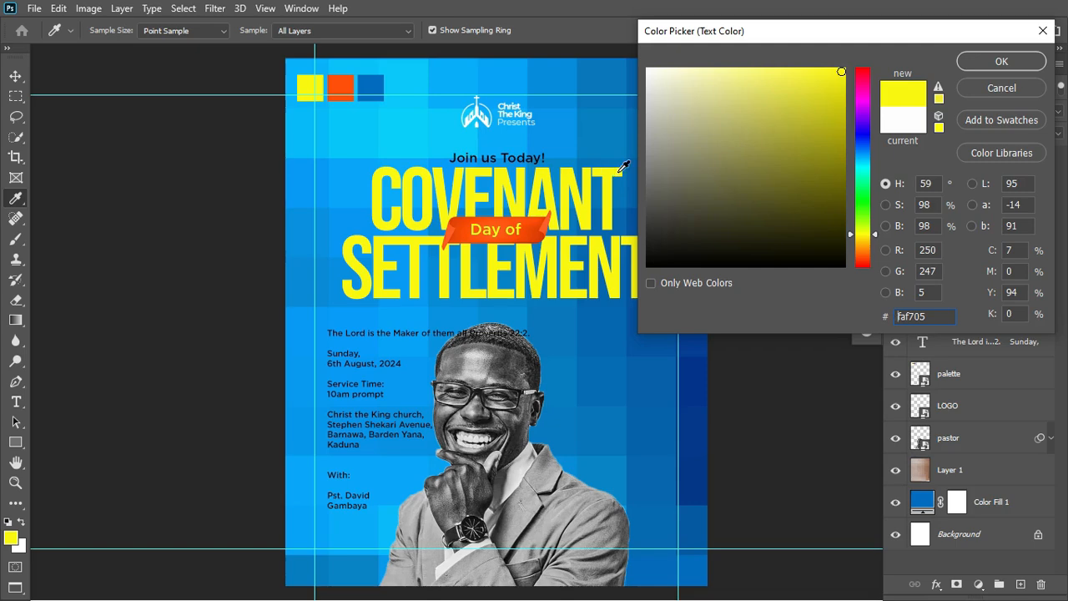
{"action": "left_click", "coordinate": [1022, 64]}
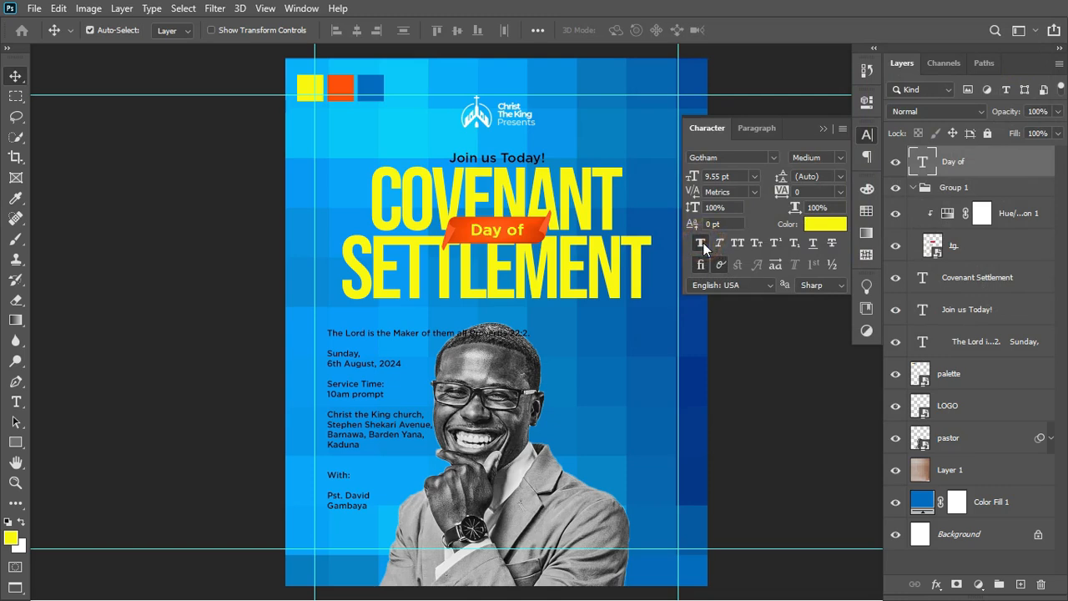
{"action": "left_click", "coordinate": [822, 129]}
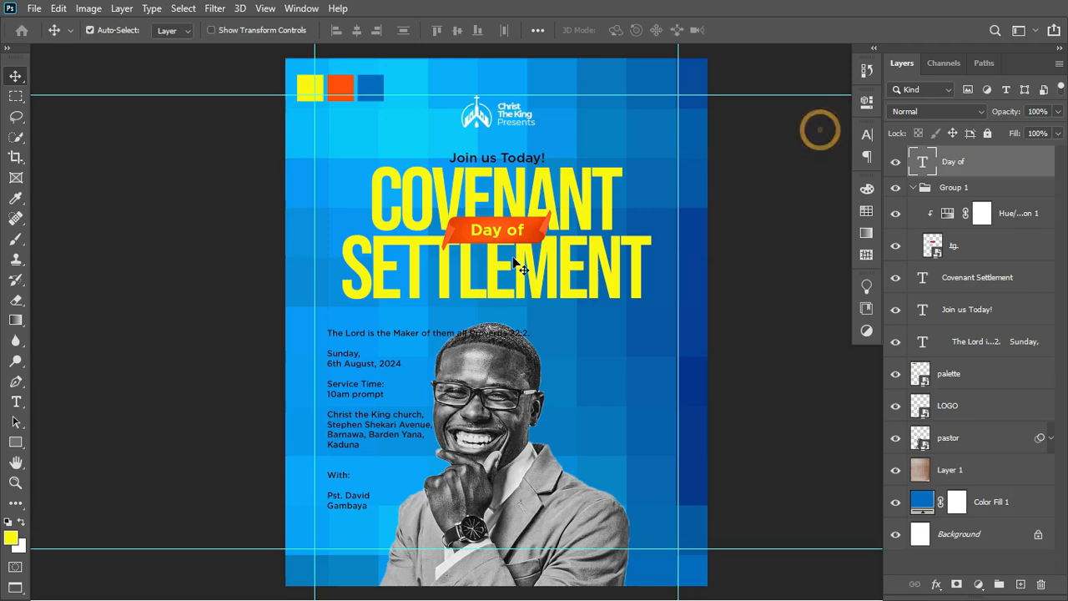
Move the Proverbs verse line out of the body text into its own new text layer.
{"action": "key", "text": "t"}
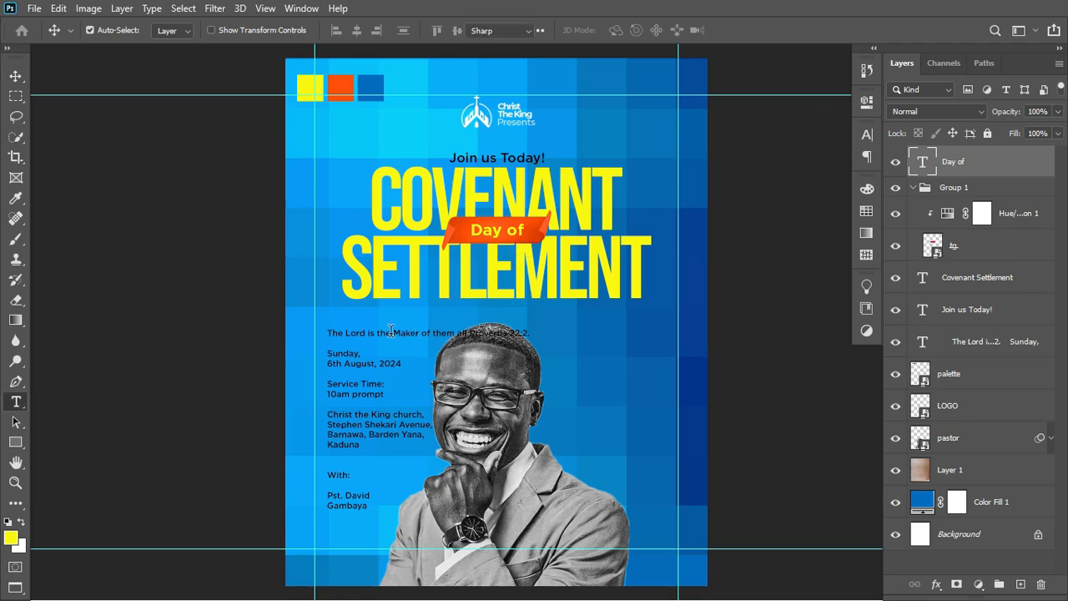
{"action": "left_click_drag", "start_coordinate": [329, 332], "coordinate": [574, 335]}
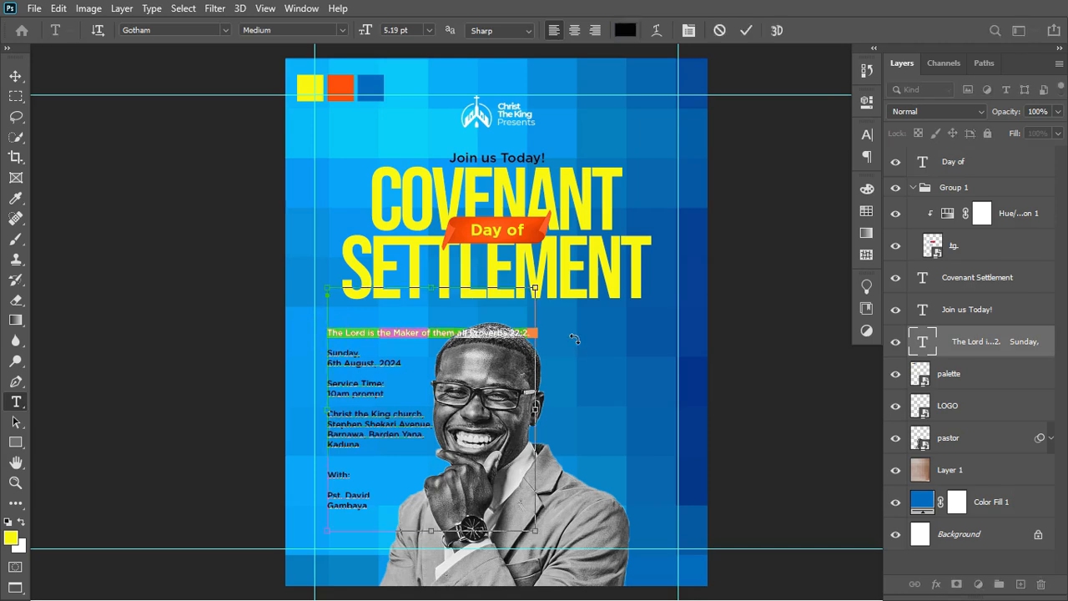
{"action": "key", "text": "Delete"}
{"action": "key", "text": "Delete"}
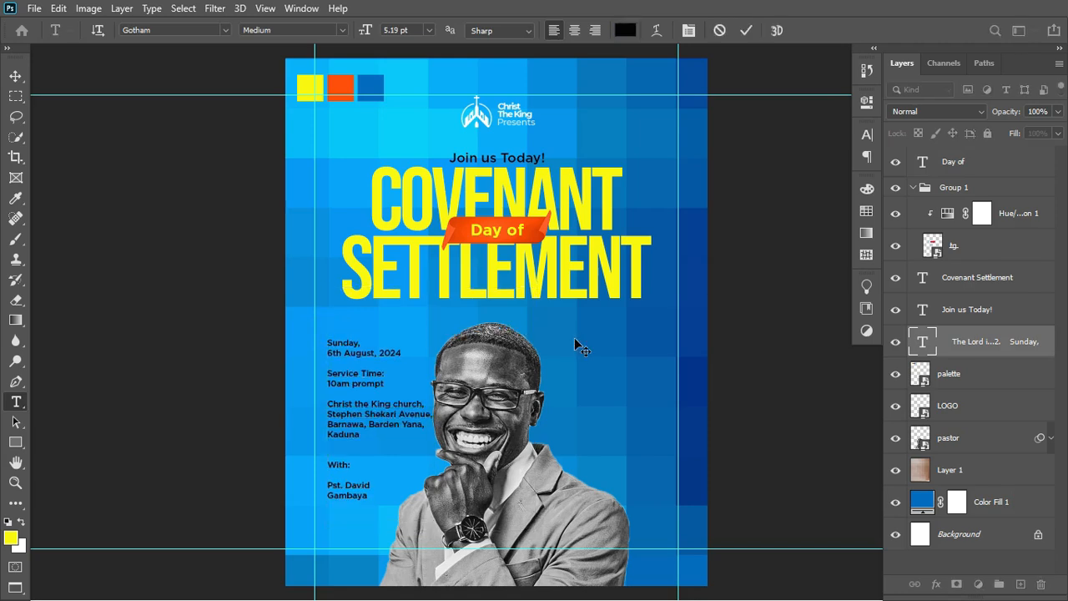
{"action": "key", "text": "ctrl+Return"}
{"action": "left_click", "coordinate": [553, 319]}
{"action": "key", "text": "ctrl+v"}
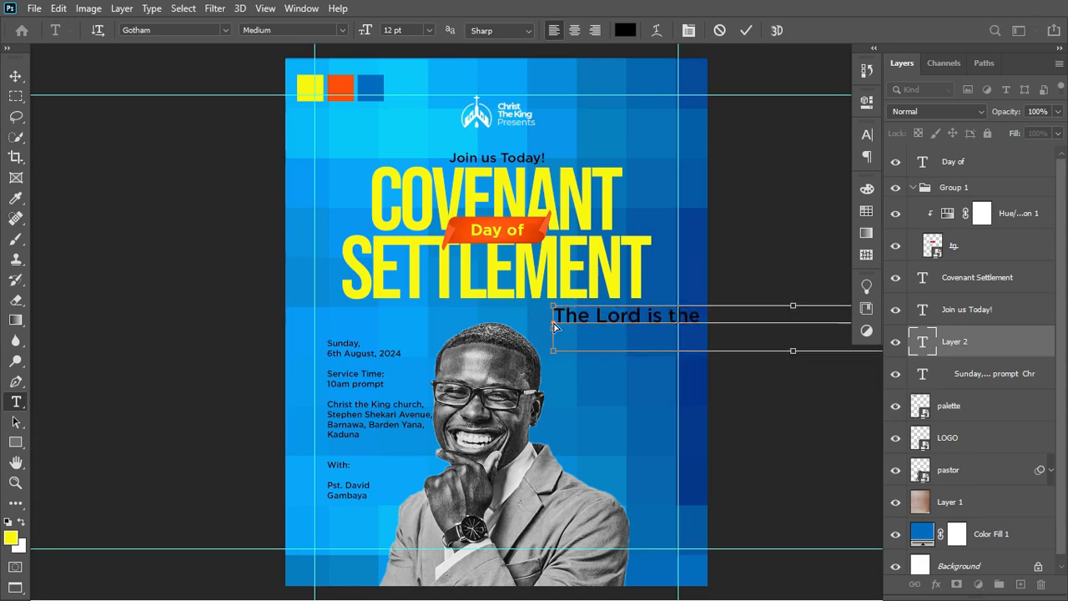
{"action": "key", "text": "ctrl+Return"}
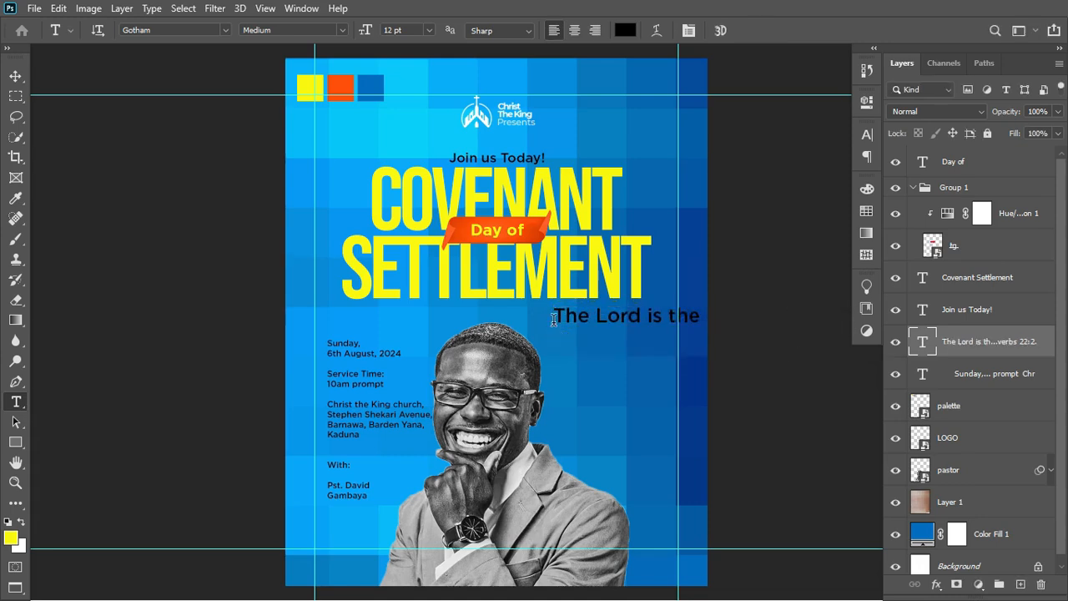
Set the verse in Montserrat Regular and scale it to about 49% beneath SETTLEMENT.
{"action": "left_click", "coordinate": [215, 29]}
{"action": "type", "text": "m"}
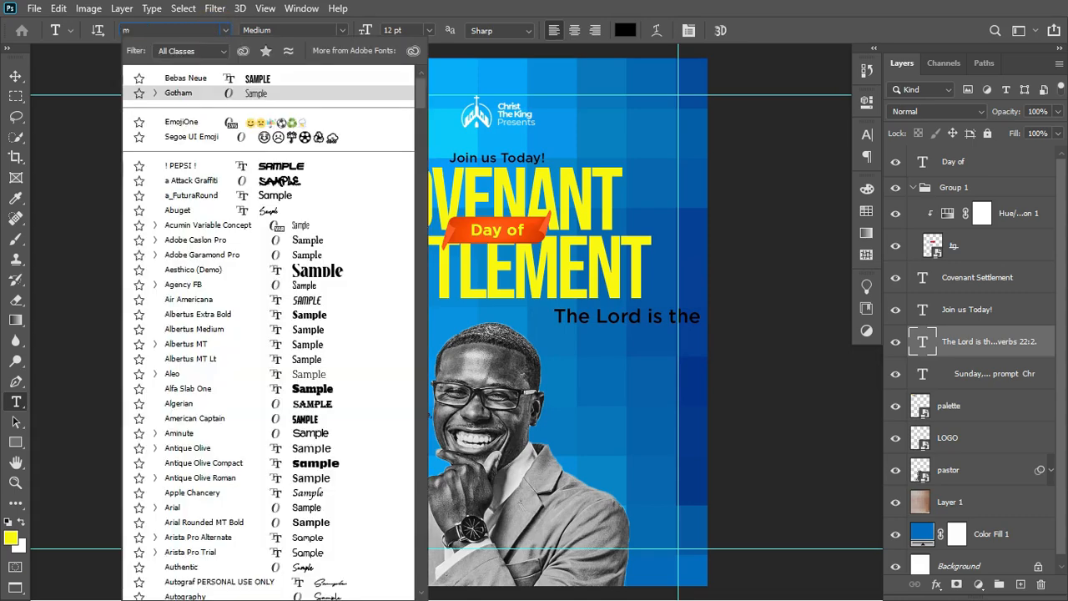
{"action": "type", "text": "ont"}
{"action": "key", "text": "Return"}
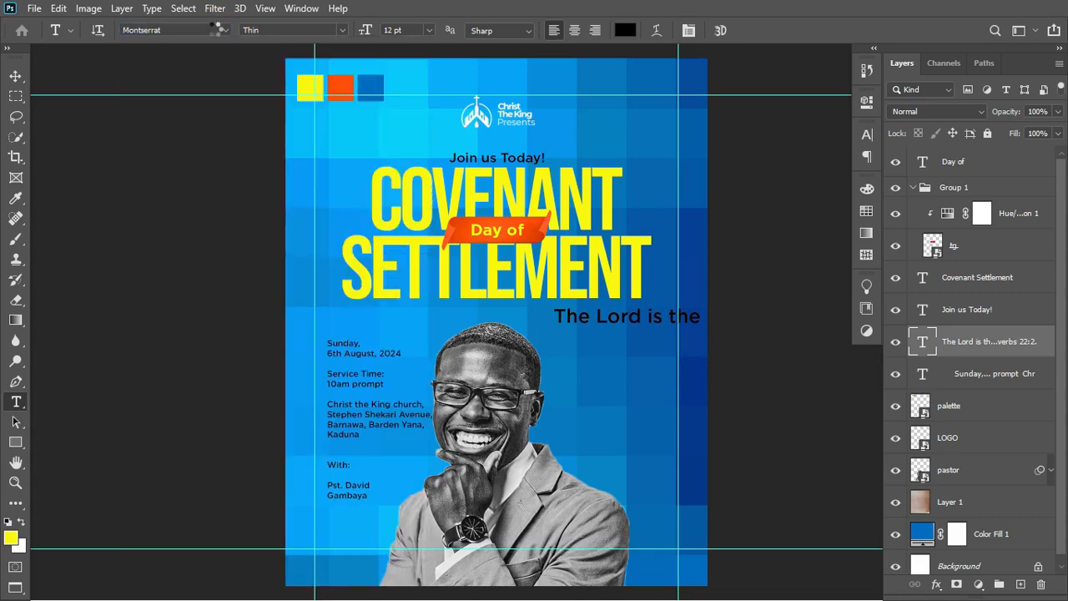
{"action": "left_click", "coordinate": [338, 32]}
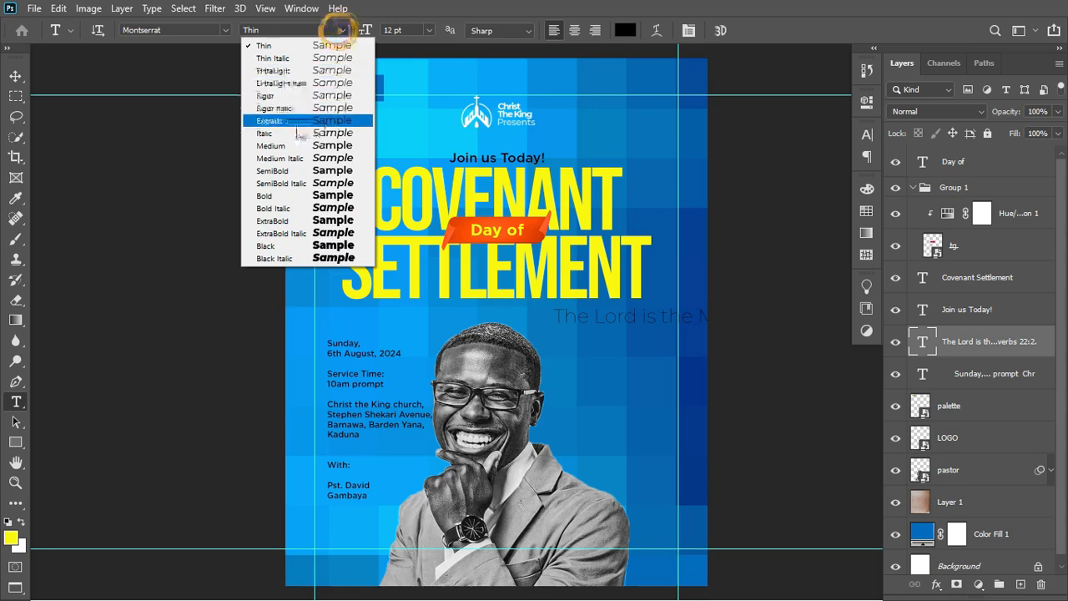
{"action": "left_click", "coordinate": [293, 122]}
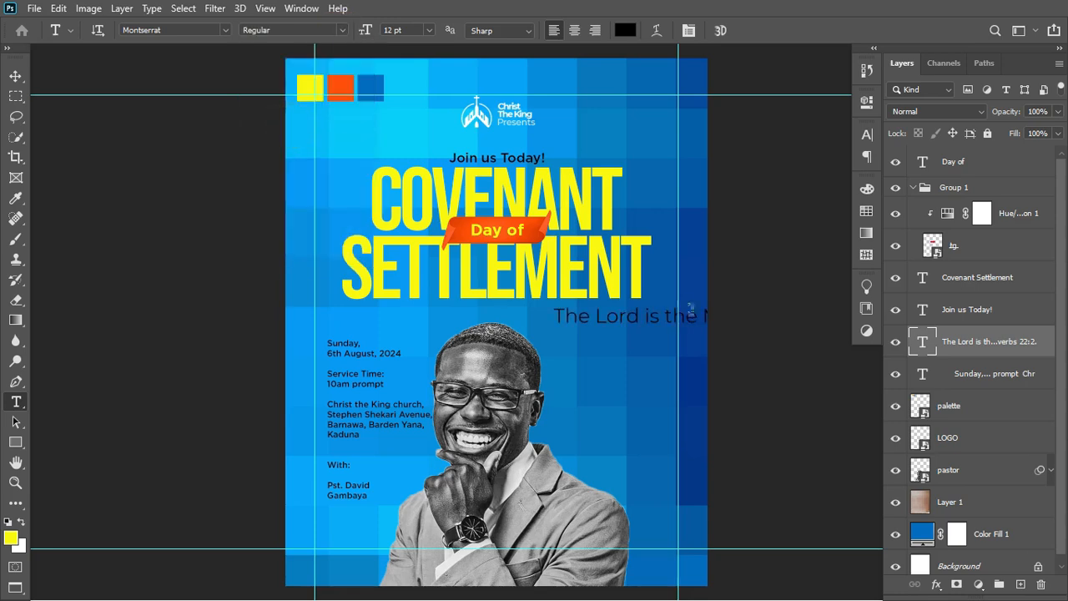
{"action": "key", "text": "ctrl+t"}
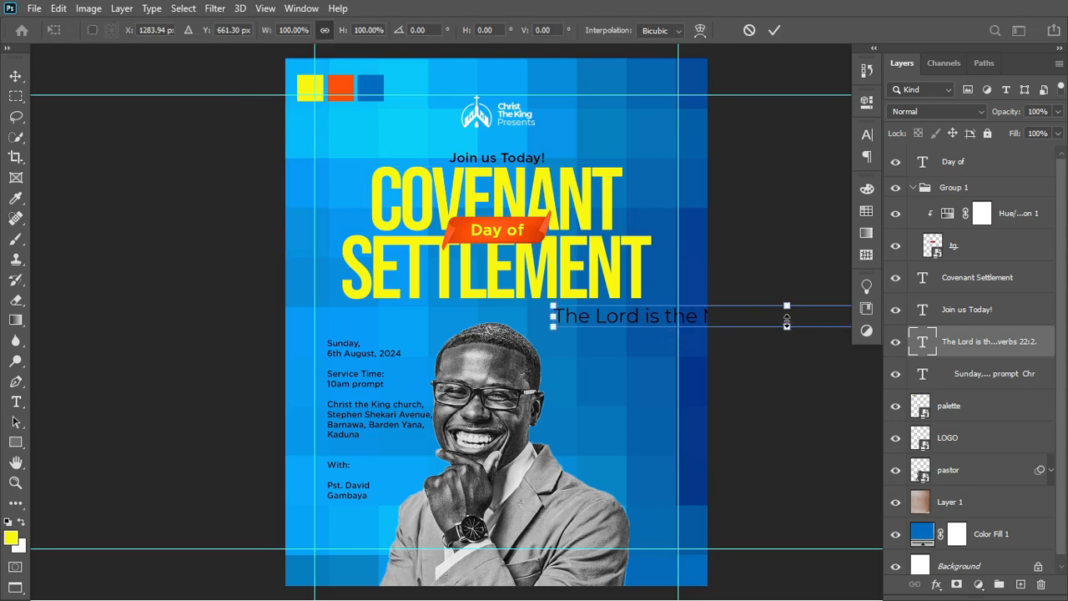
{"action": "left_click_drag", "start_coordinate": [786, 324], "coordinate": [519, 308]}
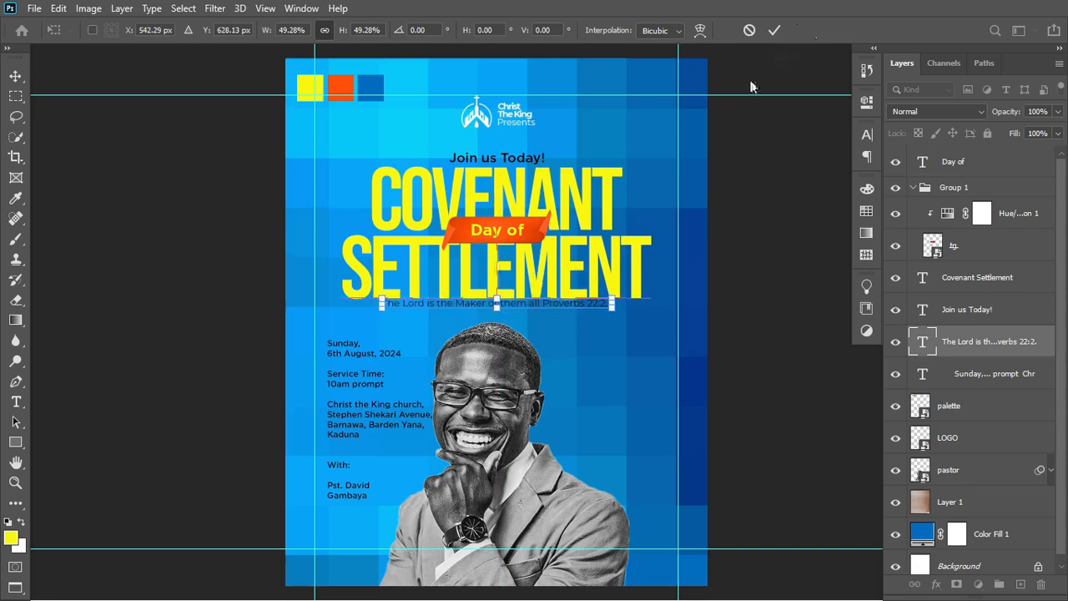
{"action": "left_click", "coordinate": [769, 34]}
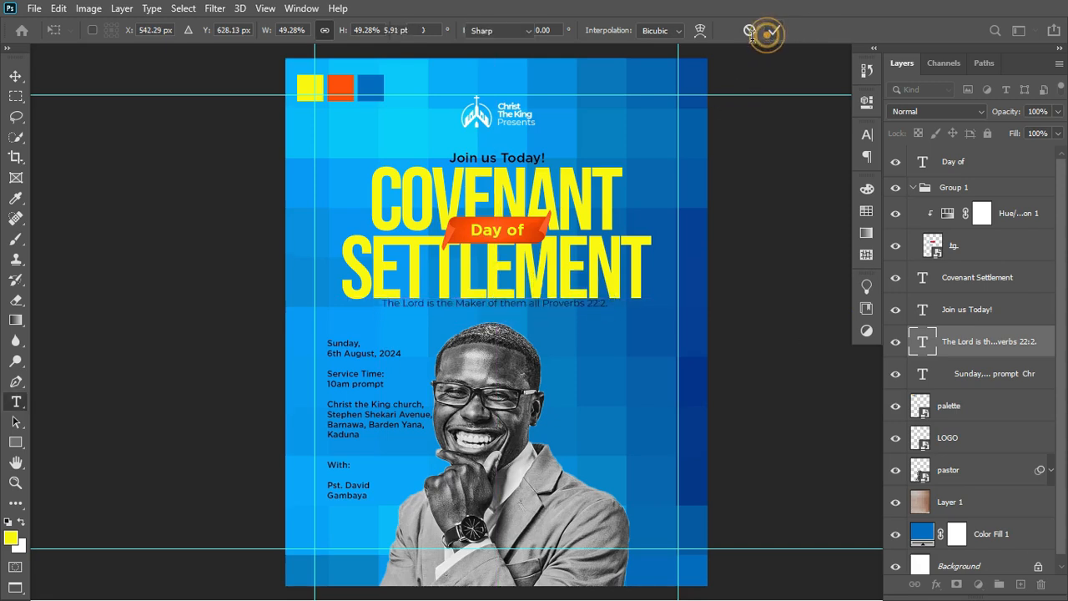
Colour the verse line white (ffffff).
{"action": "left_click", "coordinate": [869, 136]}
{"action": "left_click", "coordinate": [835, 229]}
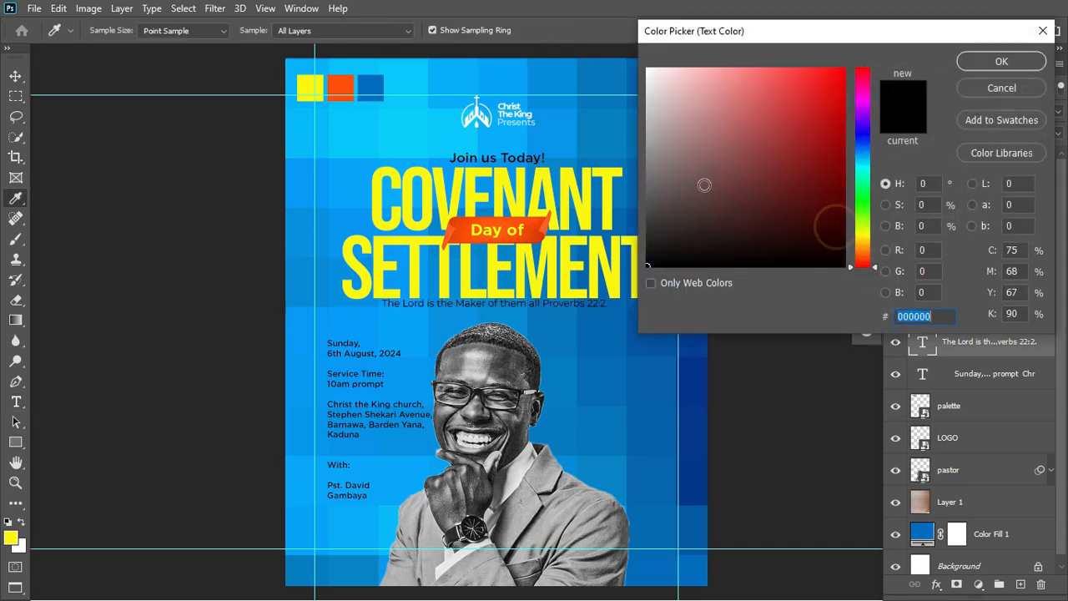
{"action": "type", "text": "ffffff"}
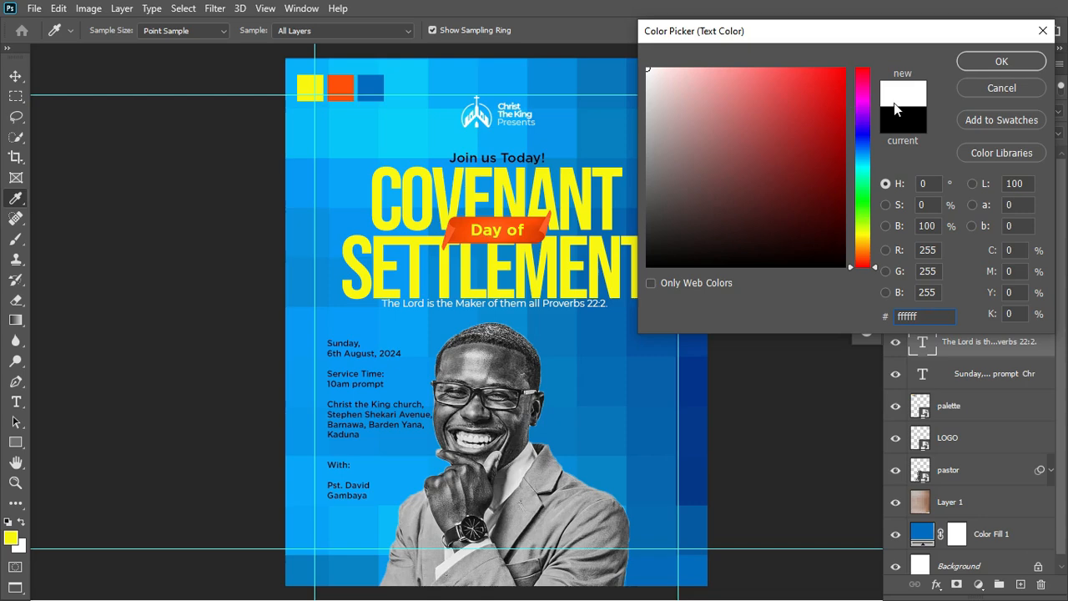
{"action": "left_click", "coordinate": [972, 63]}
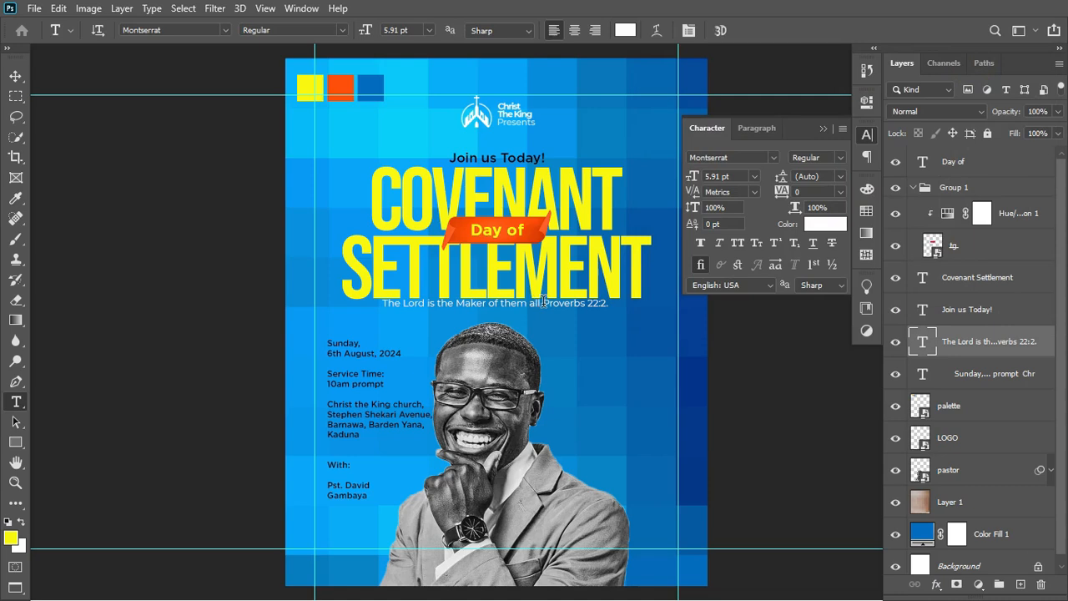
Make 'Proverbs 22:2.' bold and eyedrop the headline's yellow for it.
{"action": "left_click_drag", "start_coordinate": [543, 303], "coordinate": [617, 305]}
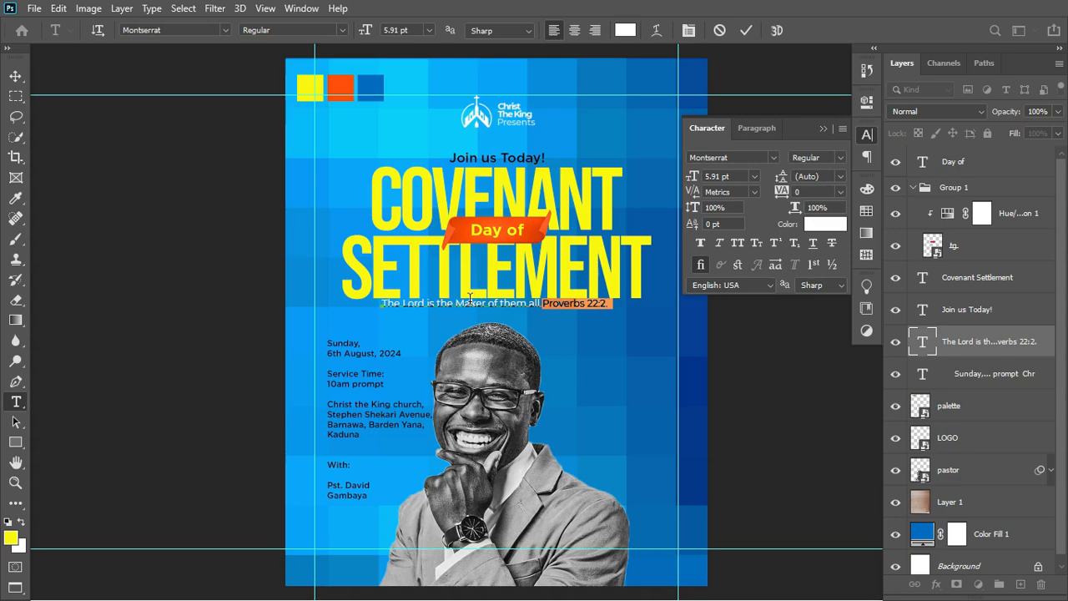
{"action": "left_click", "coordinate": [835, 159]}
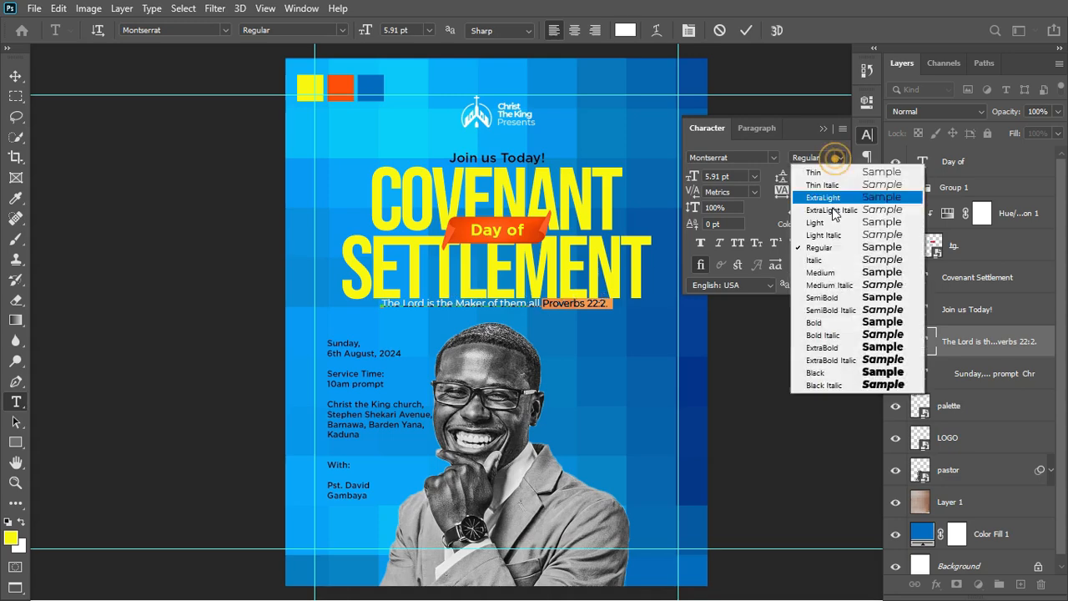
{"action": "left_click", "coordinate": [826, 323]}
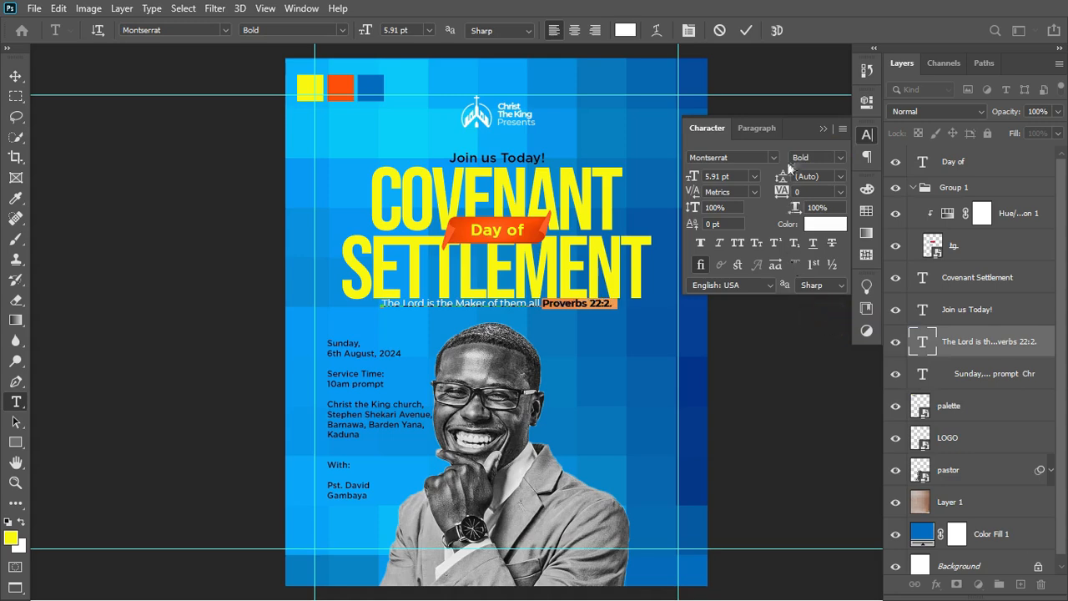
{"action": "left_click", "coordinate": [838, 225]}
{"action": "left_click", "coordinate": [609, 187]}
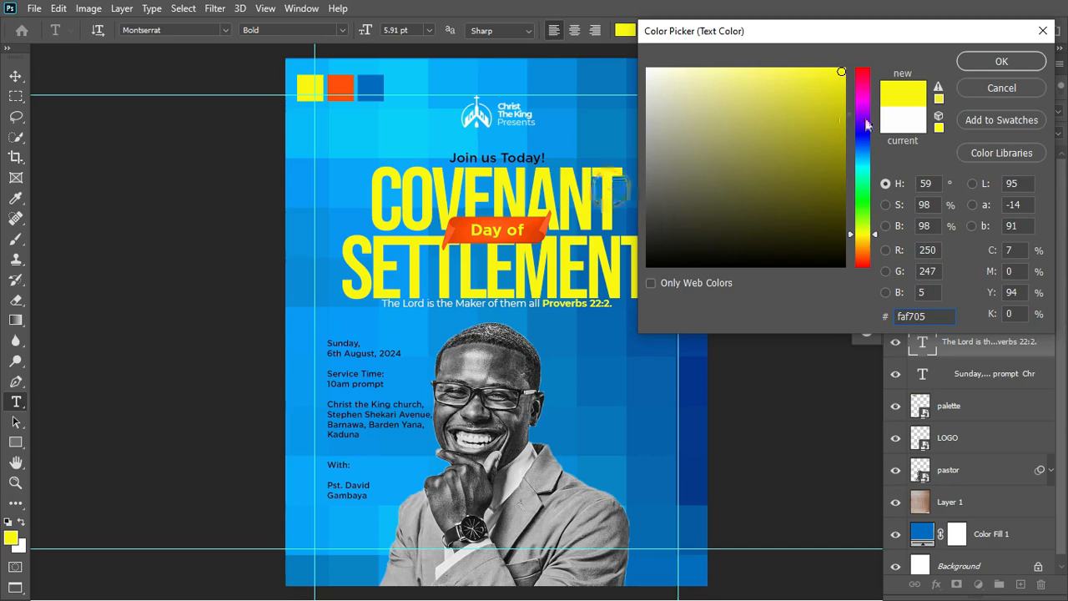
{"action": "left_click", "coordinate": [998, 63]}
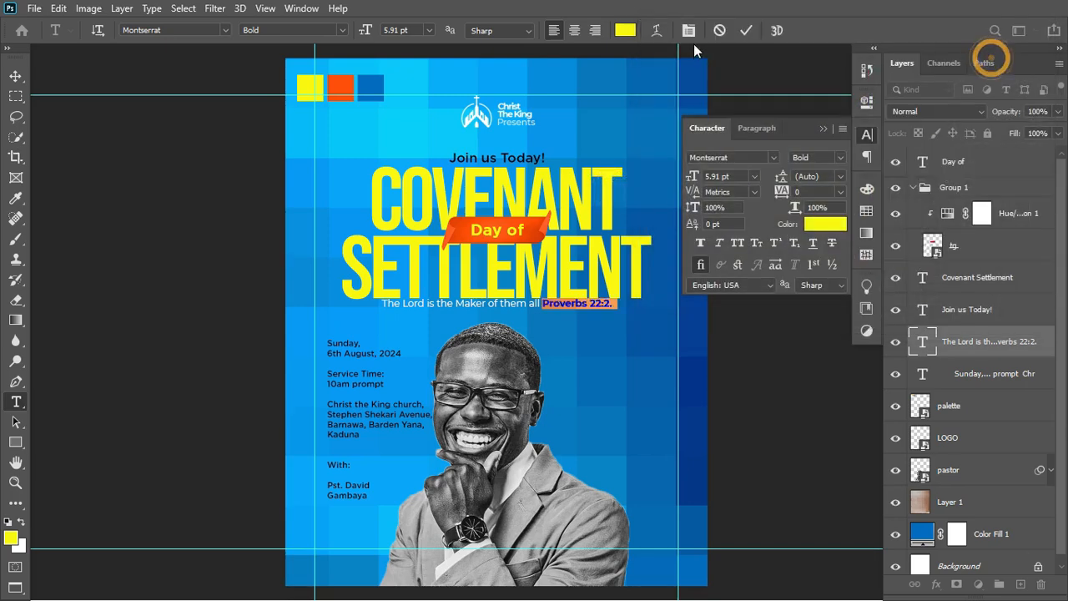
{"action": "left_click", "coordinate": [749, 34]}
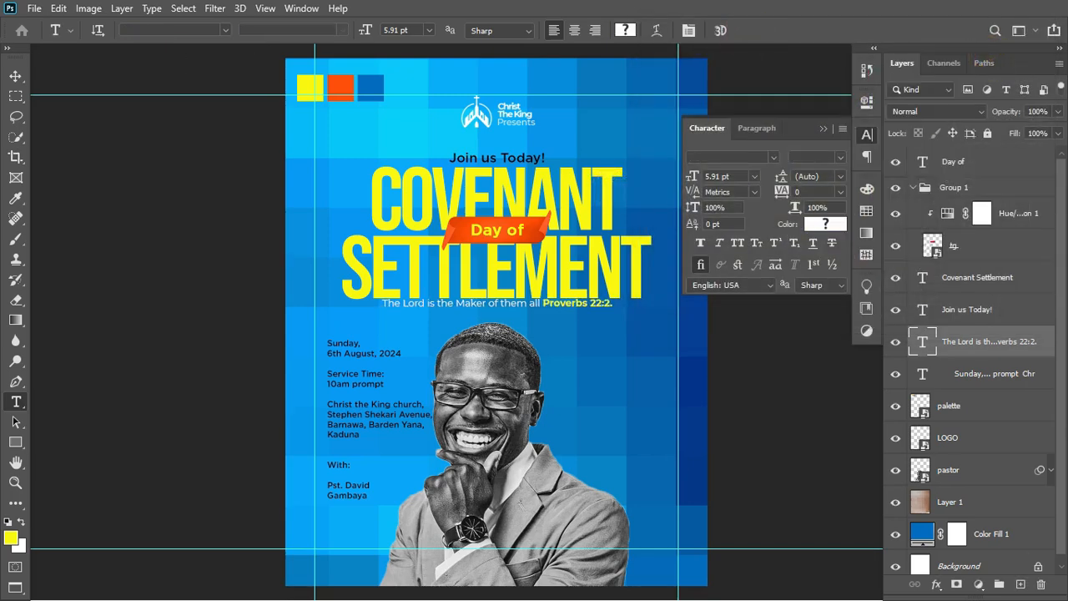
Nudge the verse line slightly down and sideways into place.
{"action": "left_click", "coordinate": [16, 76]}
{"action": "key", "text": "Down"}
{"action": "key", "text": "Down"}
{"action": "key", "text": "Down"}
{"action": "key", "text": "Down"}
{"action": "key", "text": "Down"}
{"action": "key", "text": "Down"}
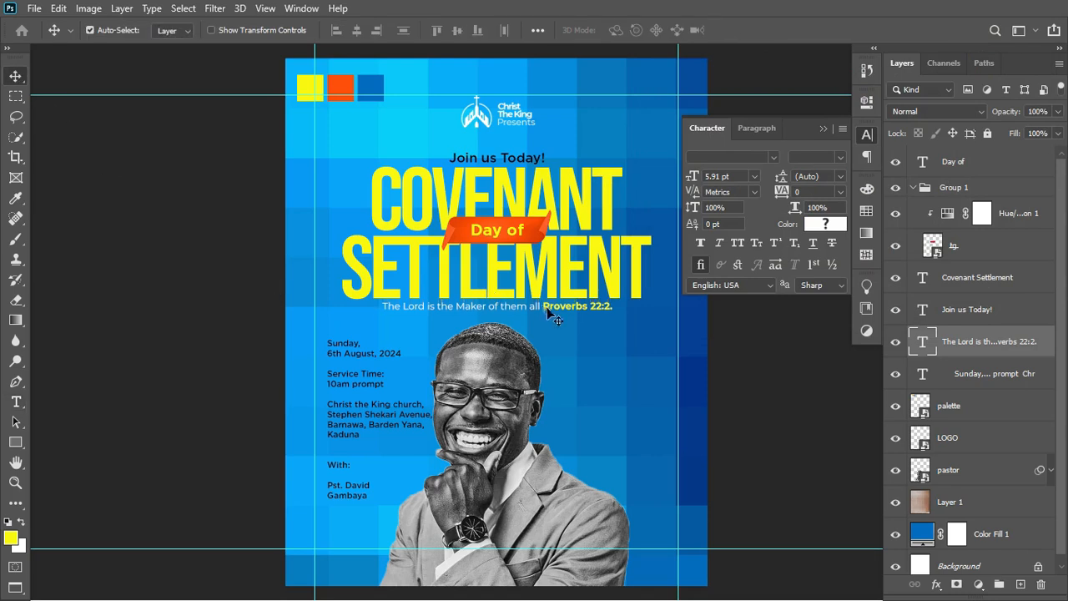
{"action": "left_click_drag", "start_coordinate": [547, 307], "coordinate": [547, 310]}
Align the verse line to the horizontal centre of a full-canvas selection, then deselect.
{"action": "left_click", "coordinate": [183, 8]}
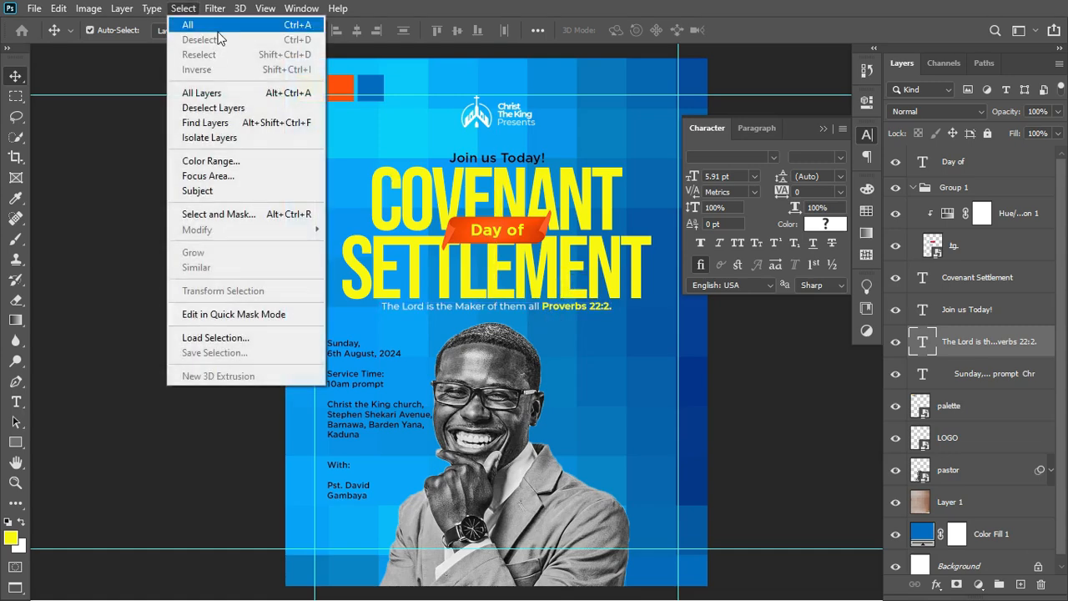
{"action": "left_click", "coordinate": [219, 24]}
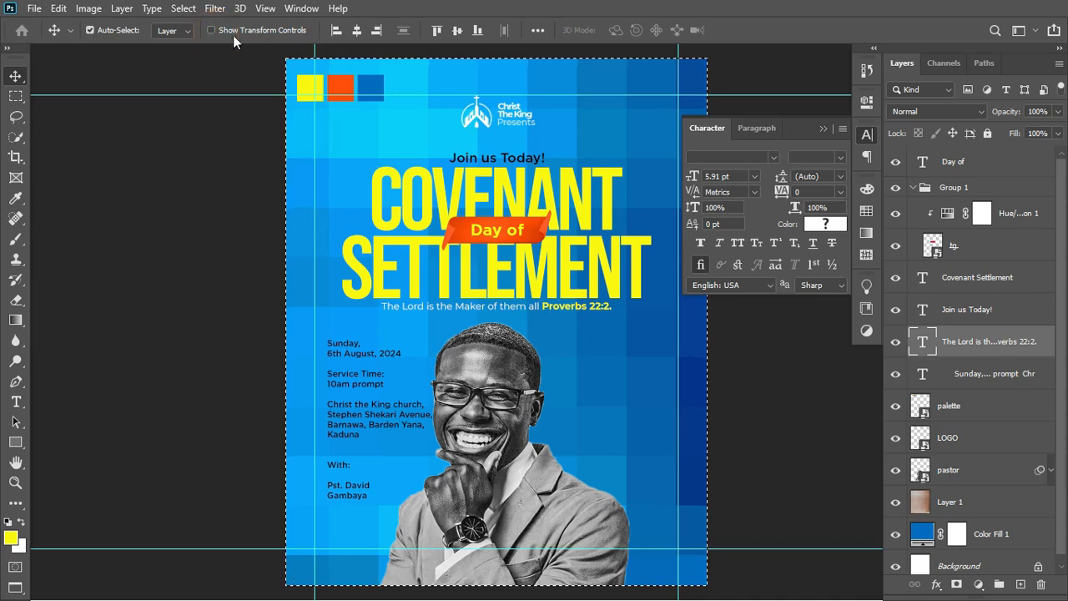
{"action": "left_click", "coordinate": [364, 31]}
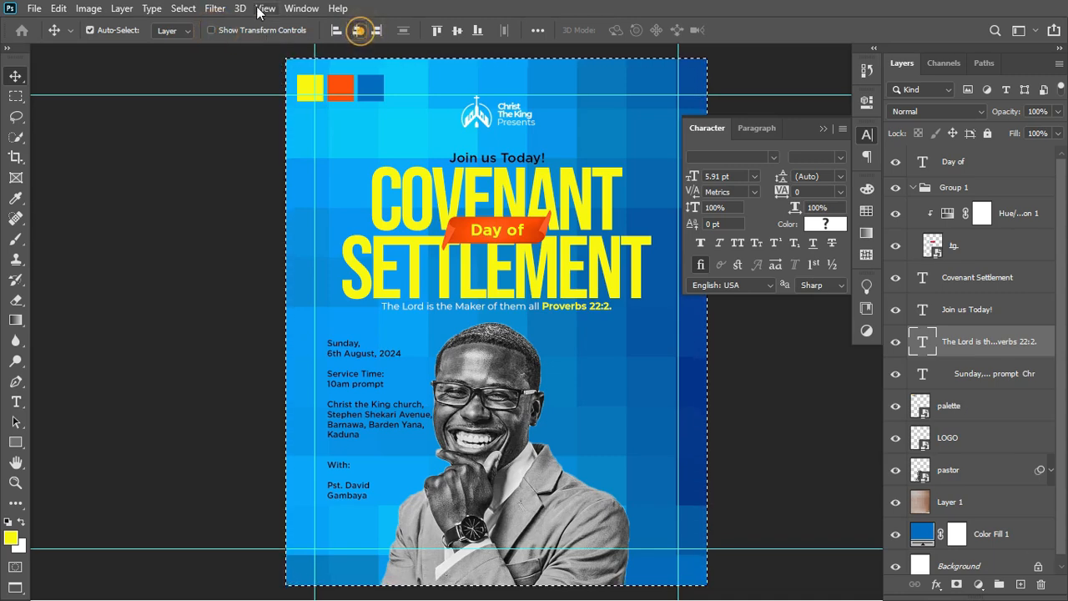
{"action": "left_click", "coordinate": [183, 9]}
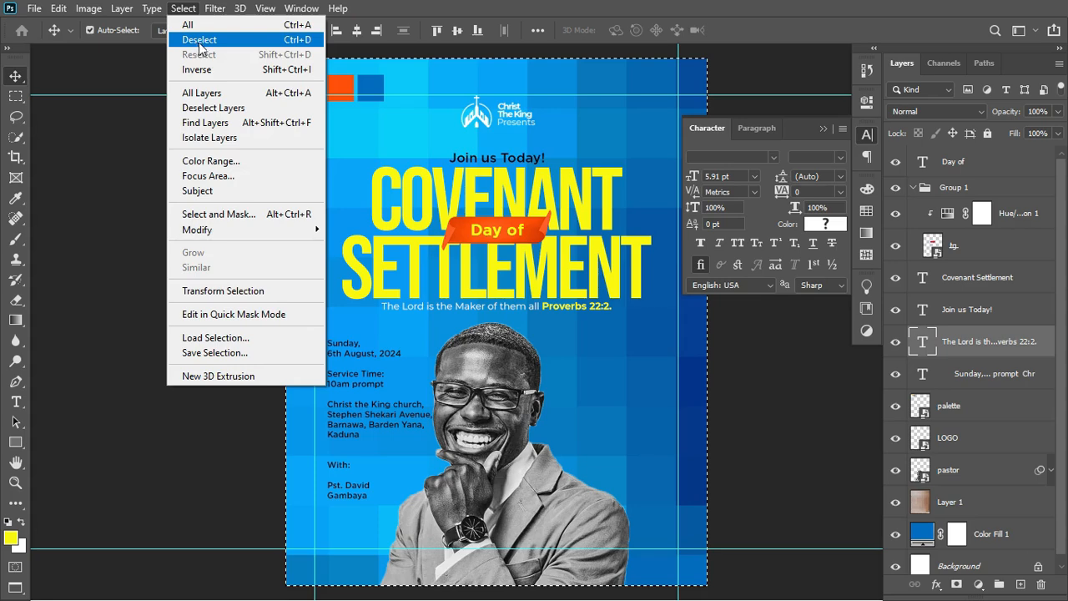
{"action": "left_click", "coordinate": [199, 40]}
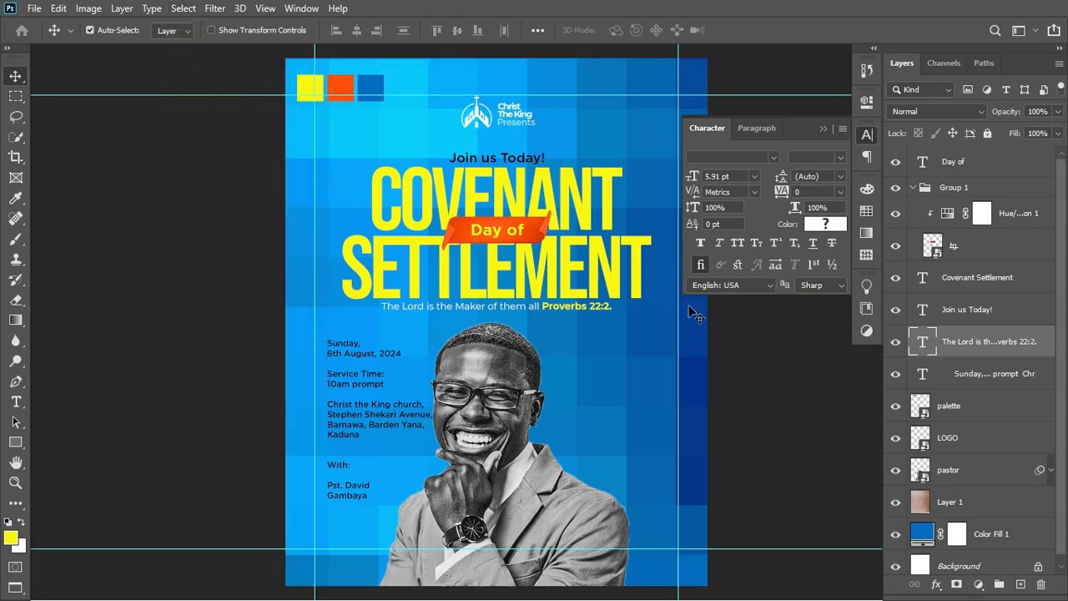
Cut the date and service-time lines into a new left-hand text block, moving the address right of the pastor.
{"action": "key", "text": "t"}
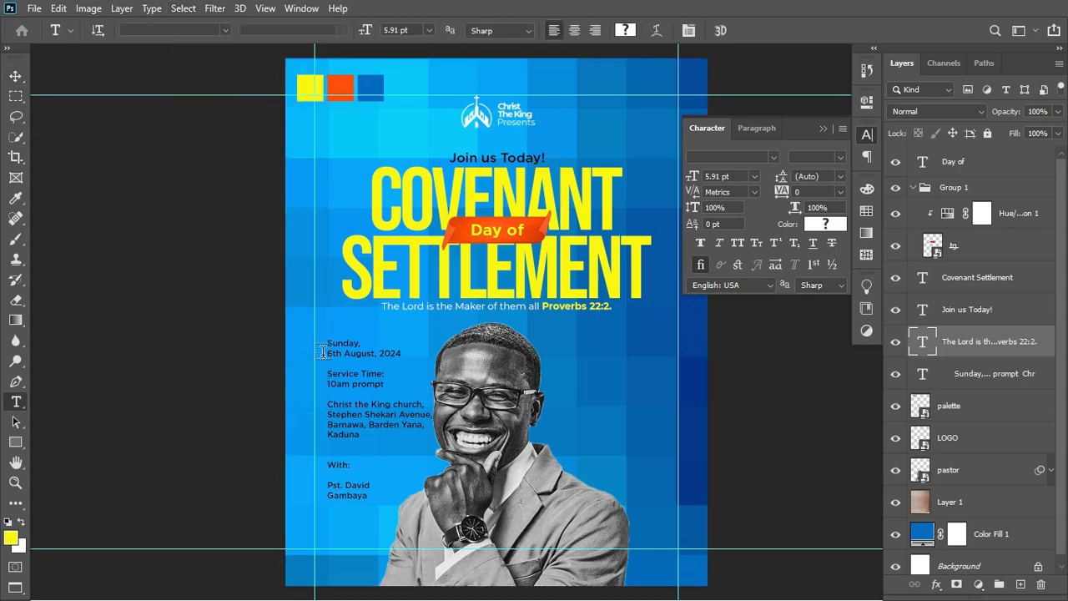
{"action": "left_click_drag", "start_coordinate": [328, 343], "coordinate": [386, 384]}
{"action": "key", "text": "ctrl+c"}
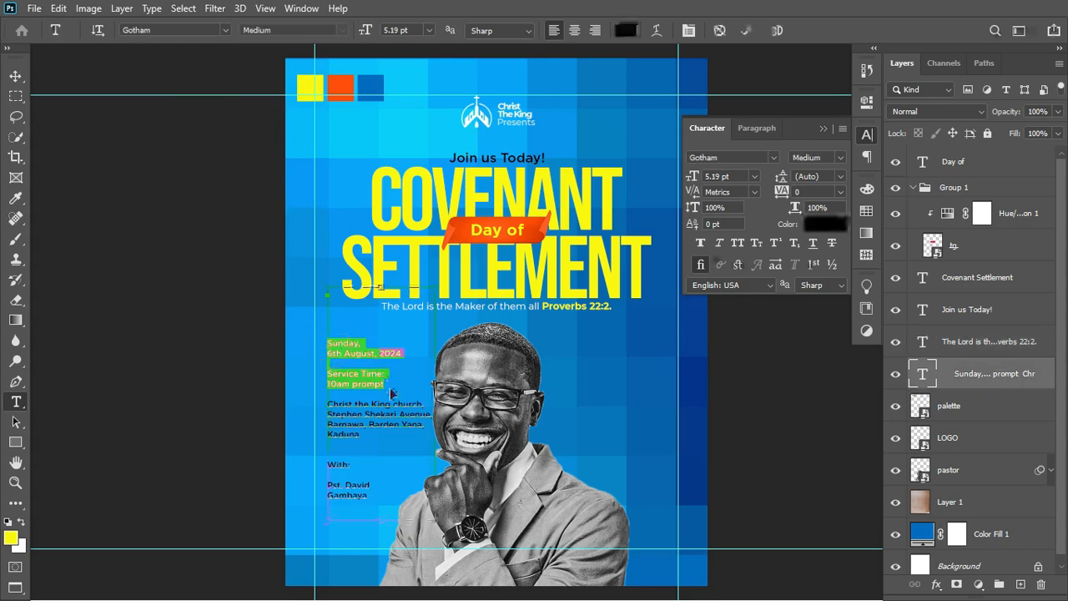
{"action": "key", "text": "BackSpace"}
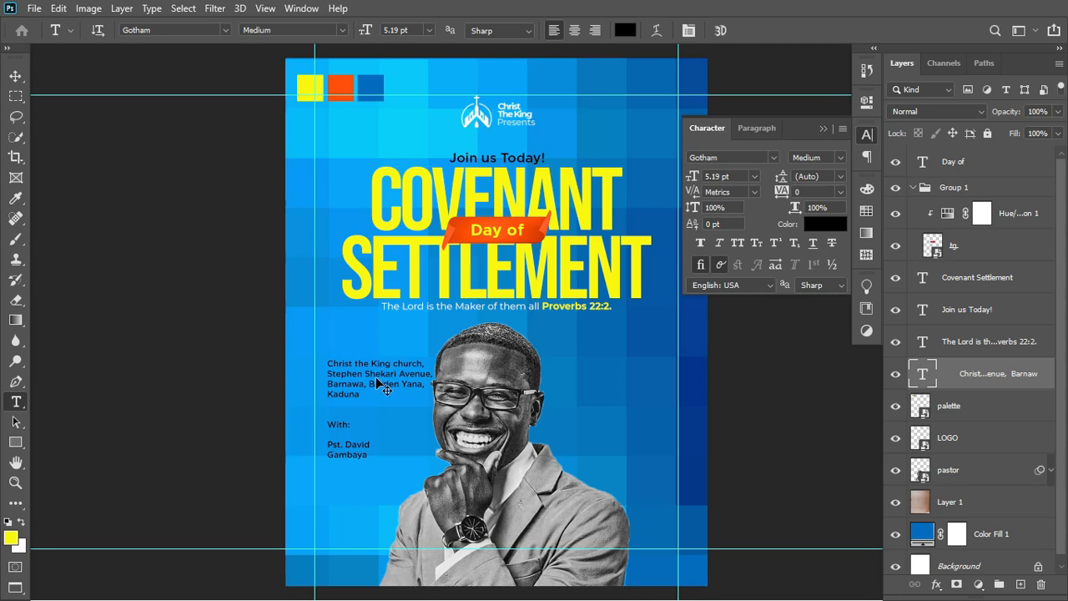
{"action": "left_click_drag", "start_coordinate": [378, 382], "coordinate": [613, 410]}
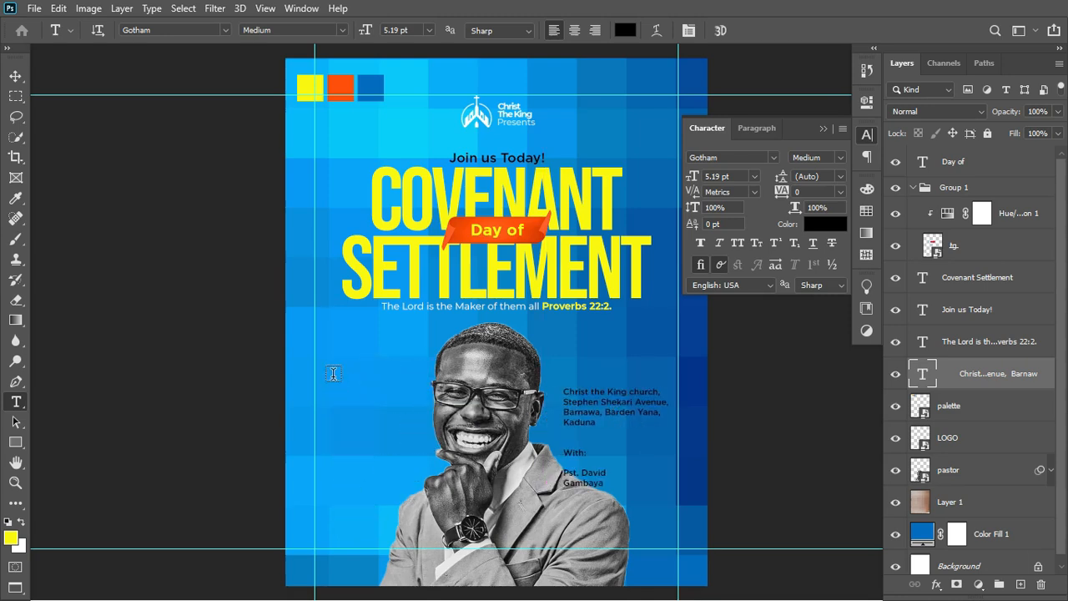
{"action": "left_click", "coordinate": [333, 374]}
{"action": "key", "text": "ctrl+v"}
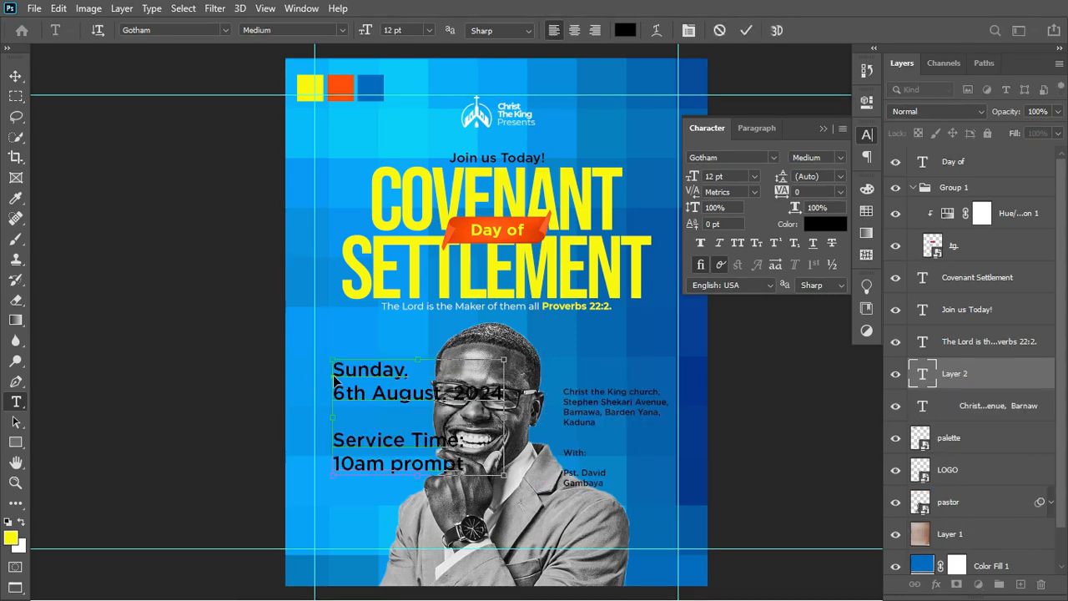
{"action": "key", "text": "ctrl+Return"}
{"action": "key", "text": "ctrl+t"}
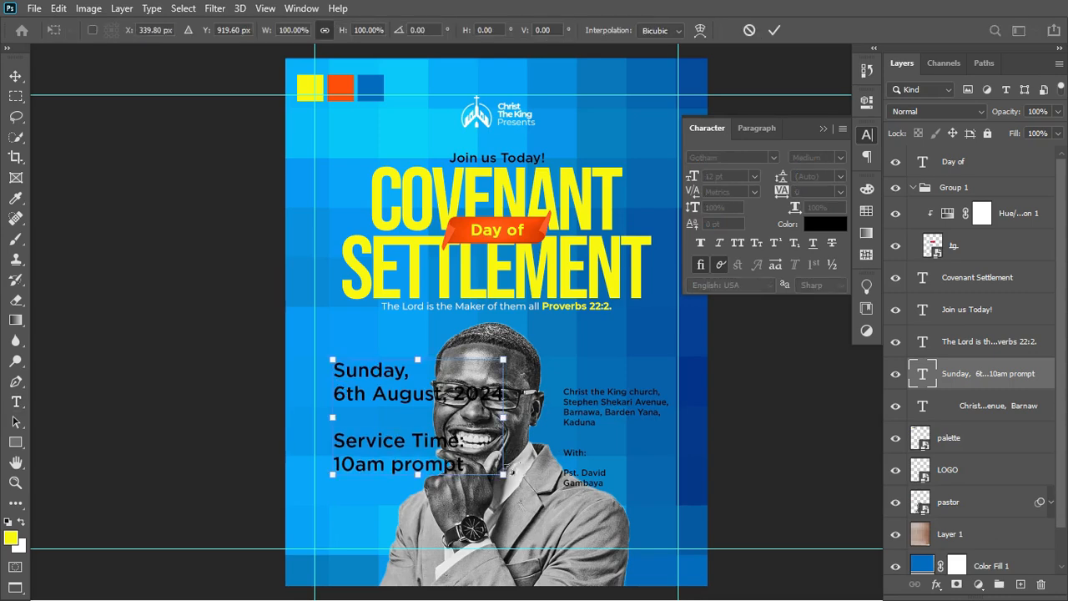
Shrink the date and service-time block and colour it white.
{"action": "left_click_drag", "start_coordinate": [506, 473], "coordinate": [397, 450]}
{"action": "key", "text": "Return"}
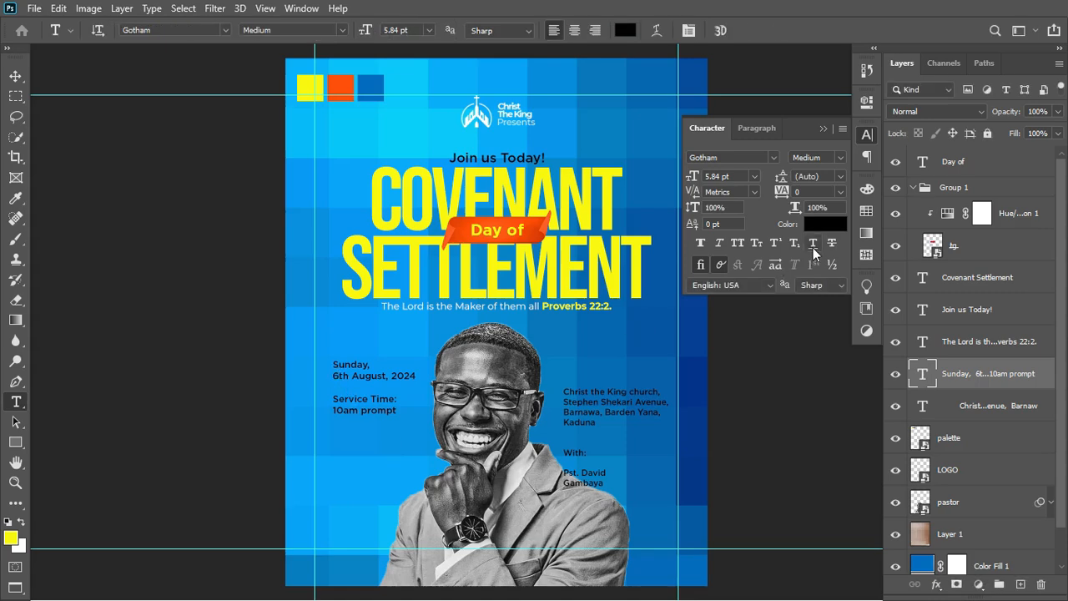
{"action": "left_click", "coordinate": [816, 225]}
{"action": "mouse_move", "coordinate": [679, 95]}
{"action": "left_mouse_down"}
{"action": "mouse_move", "coordinate": [675, 74]}
{"action": "mouse_move", "coordinate": [647, 68]}
{"action": "left_mouse_up"}
{"action": "left_click", "coordinate": [988, 67]}
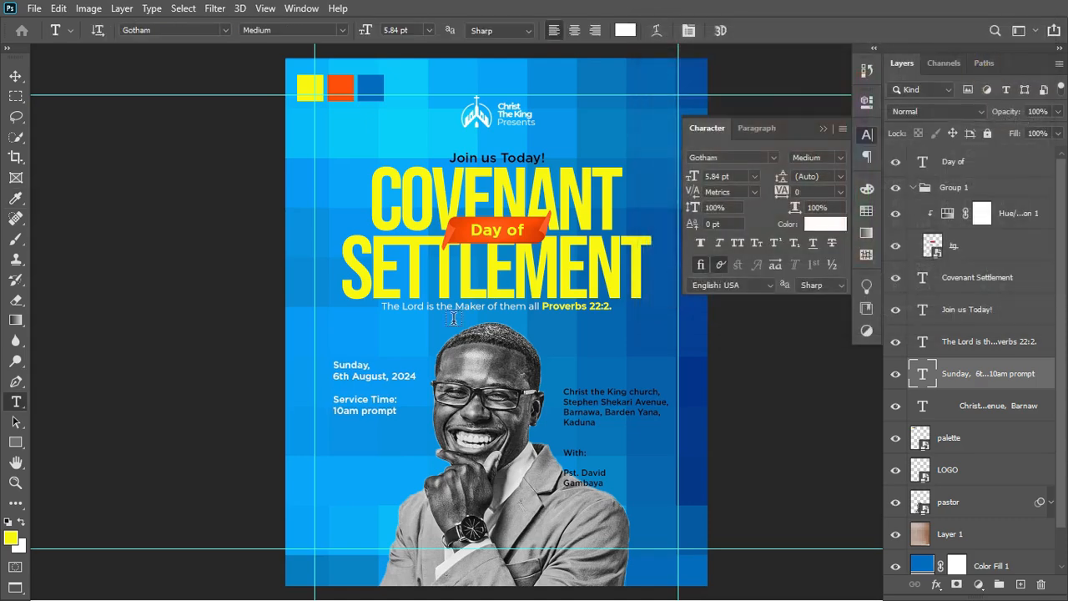
Colour the '6th August, 2024' and '10am prompt' lines with the headline's yellow.
{"action": "left_click_drag", "start_coordinate": [333, 375], "coordinate": [416, 376]}
{"action": "left_click", "coordinate": [826, 224]}
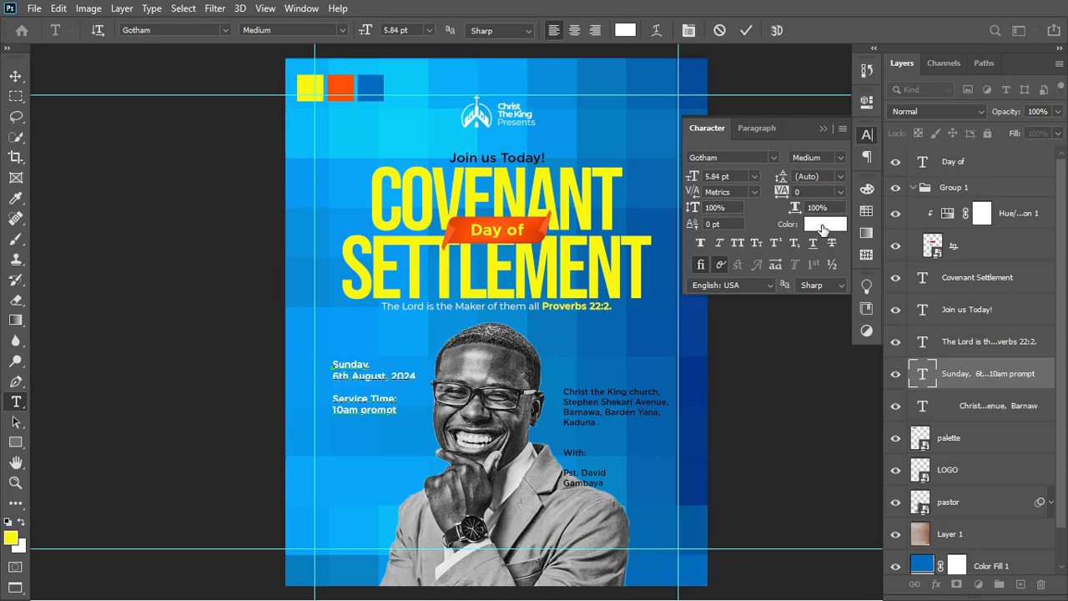
{"action": "left_click", "coordinate": [612, 175]}
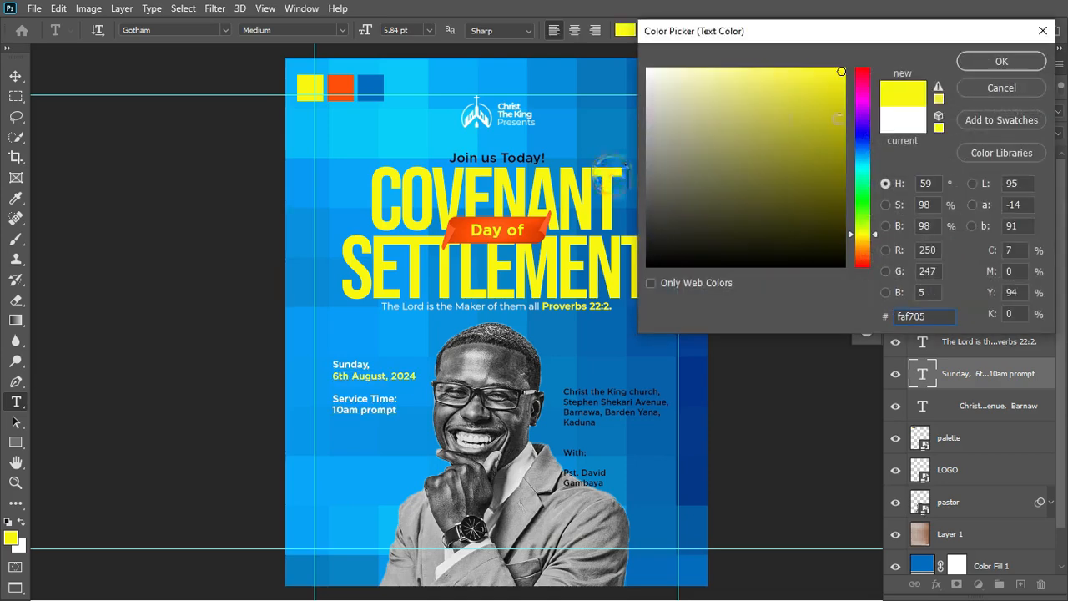
{"action": "left_click", "coordinate": [982, 62]}
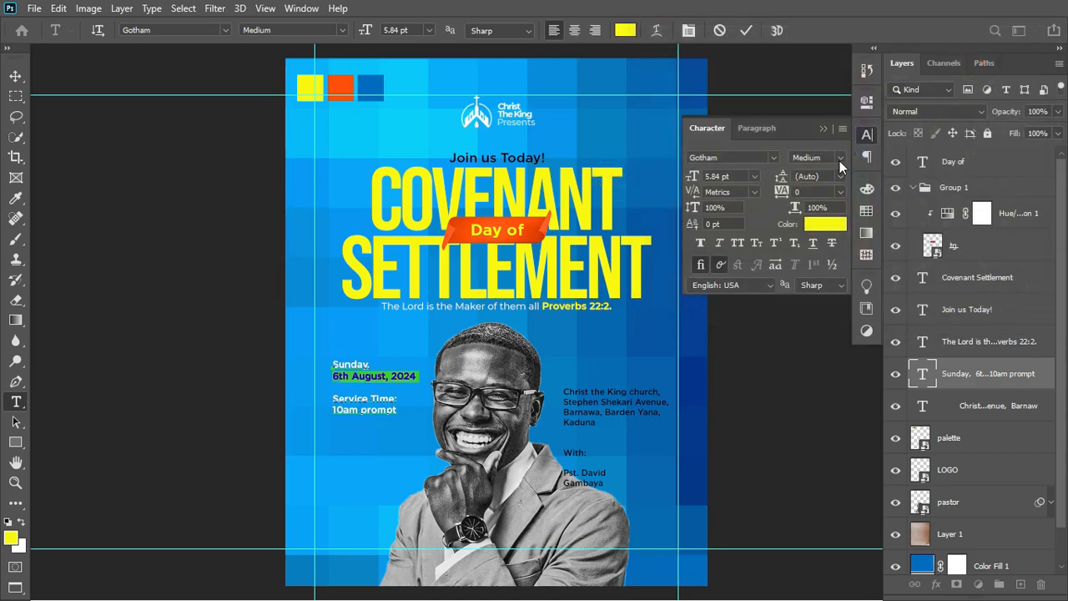
{"action": "left_click", "coordinate": [839, 157]}
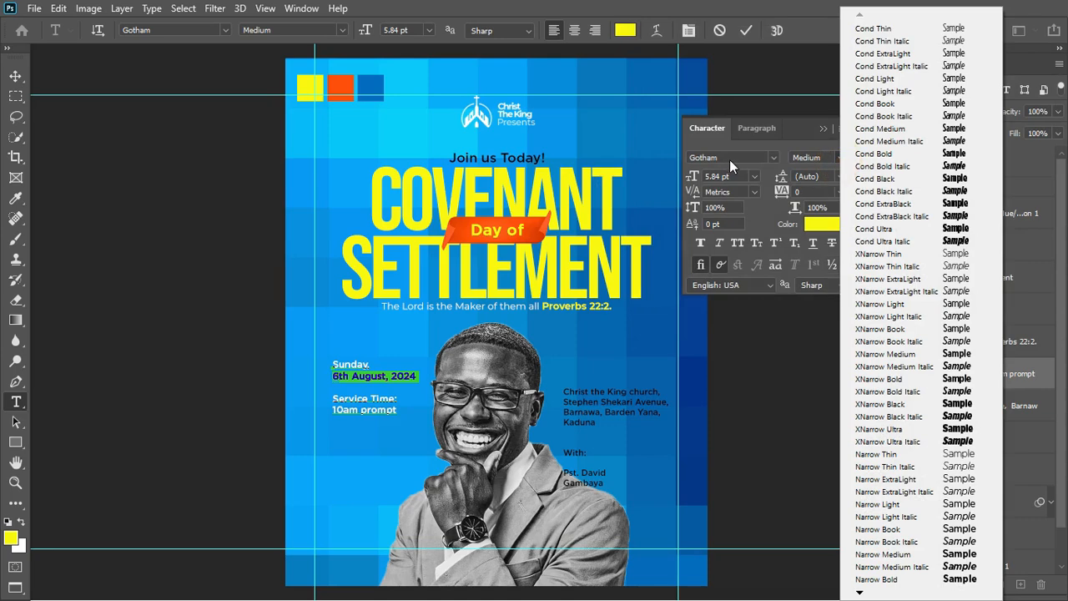
{"action": "left_click", "coordinate": [731, 6]}
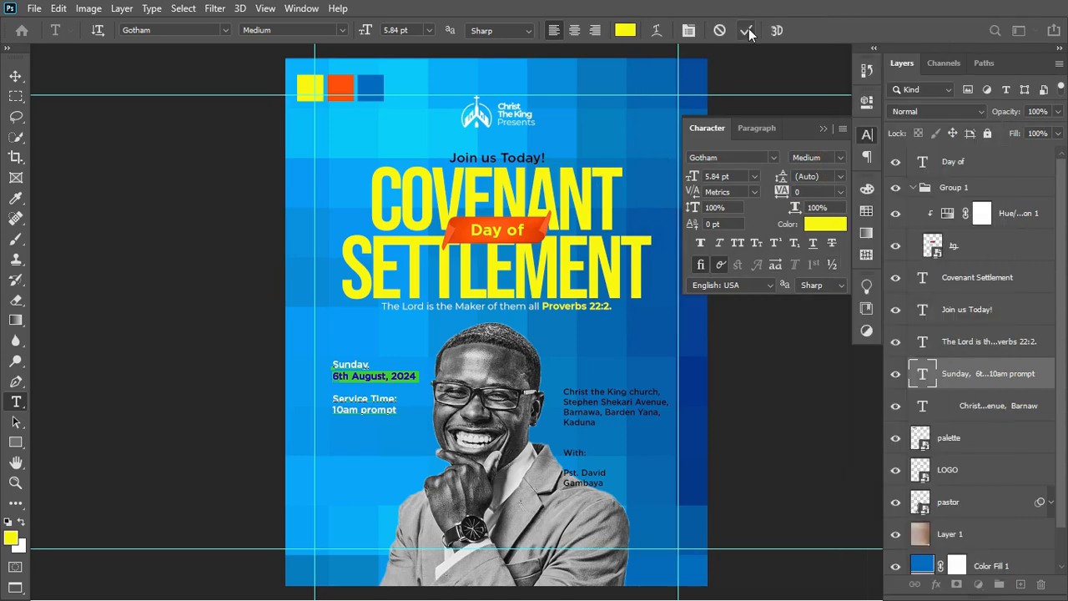
{"action": "left_click", "coordinate": [748, 29]}
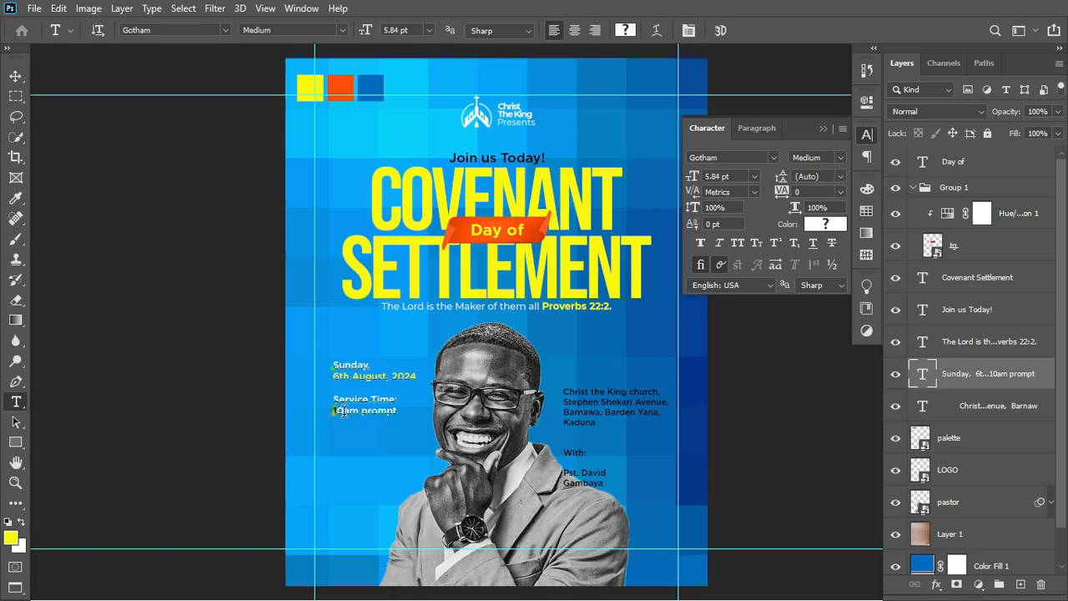
{"action": "triple_click", "coordinate": [339, 409]}
{"action": "left_click", "coordinate": [838, 223]}
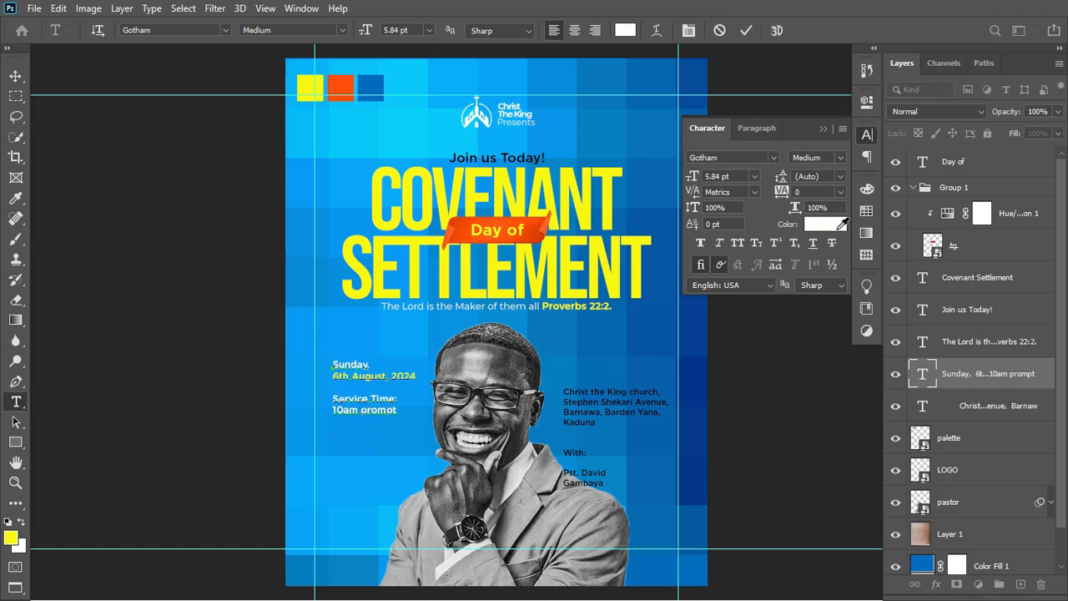
{"action": "left_click", "coordinate": [618, 173]}
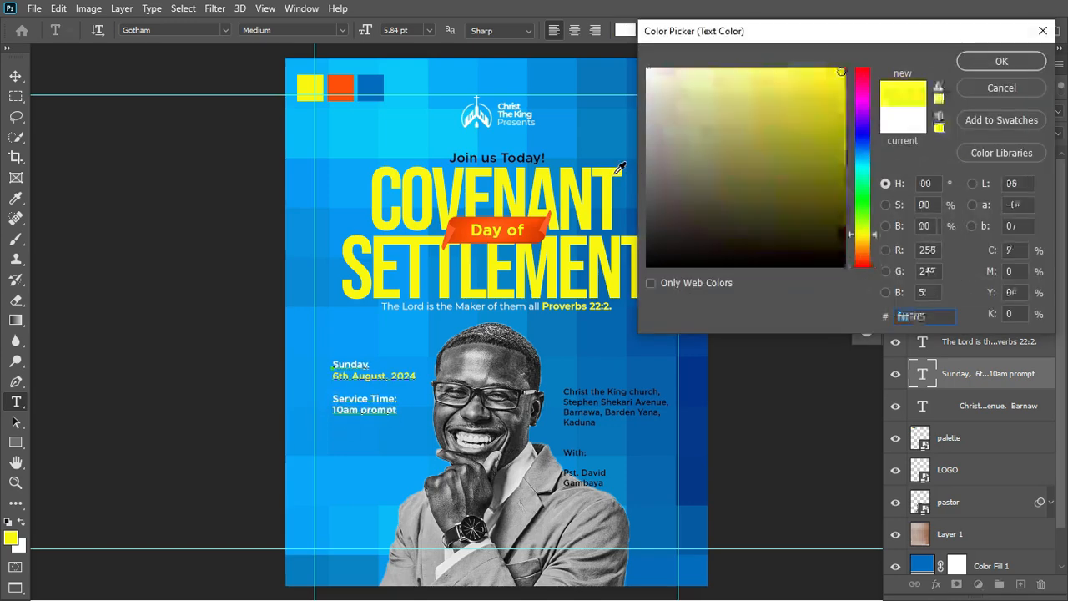
{"action": "left_click", "coordinate": [973, 67]}
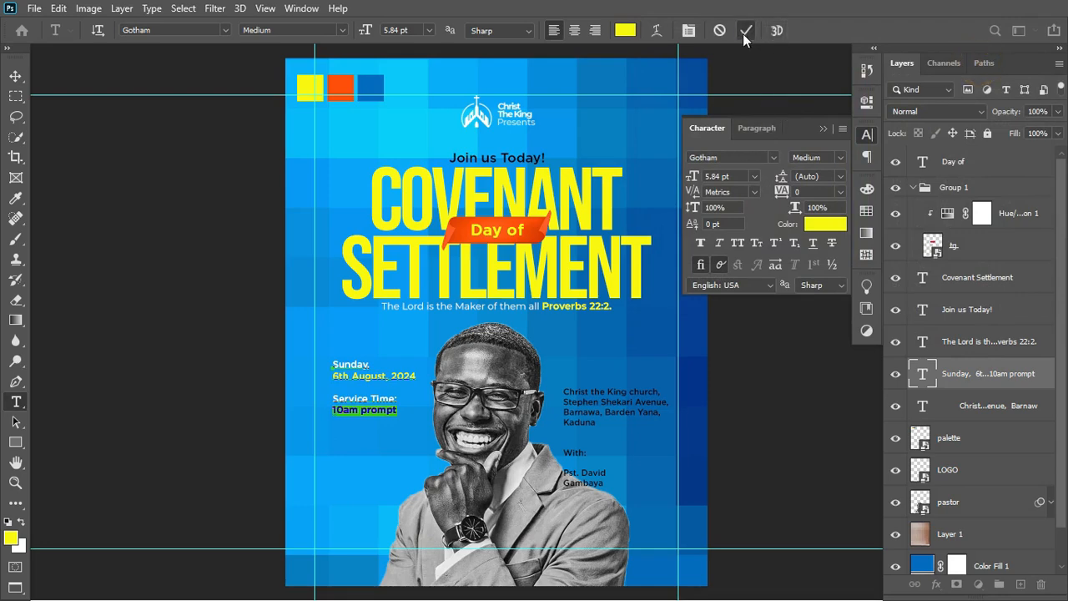
{"action": "left_click", "coordinate": [745, 31]}
Set the date block's typeface to Montserrat.
{"action": "left_click", "coordinate": [741, 157]}
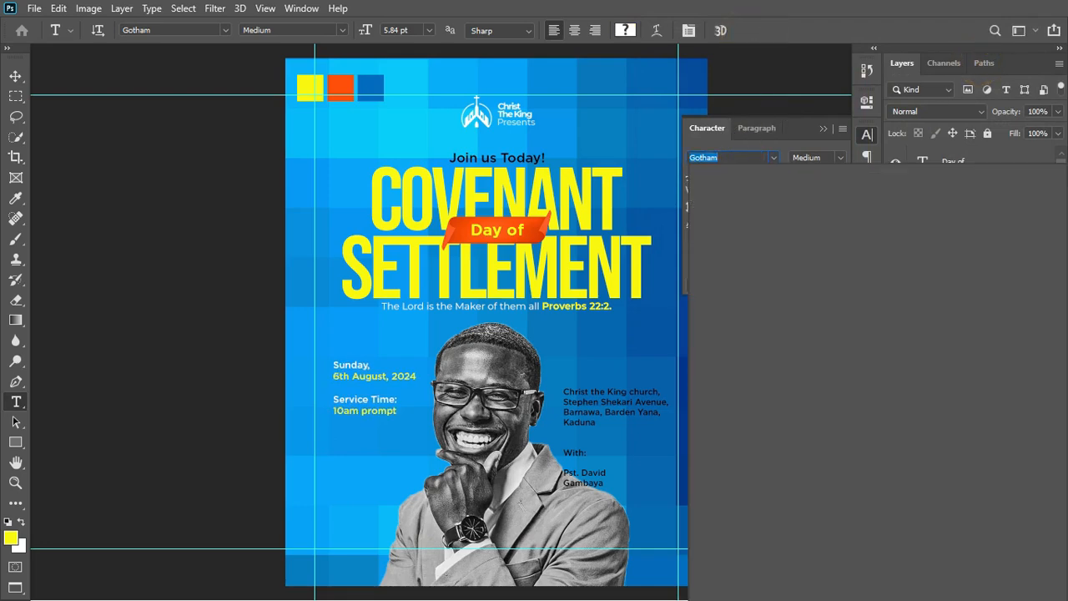
{"action": "type", "text": "mont"}
{"action": "key", "text": "Return"}
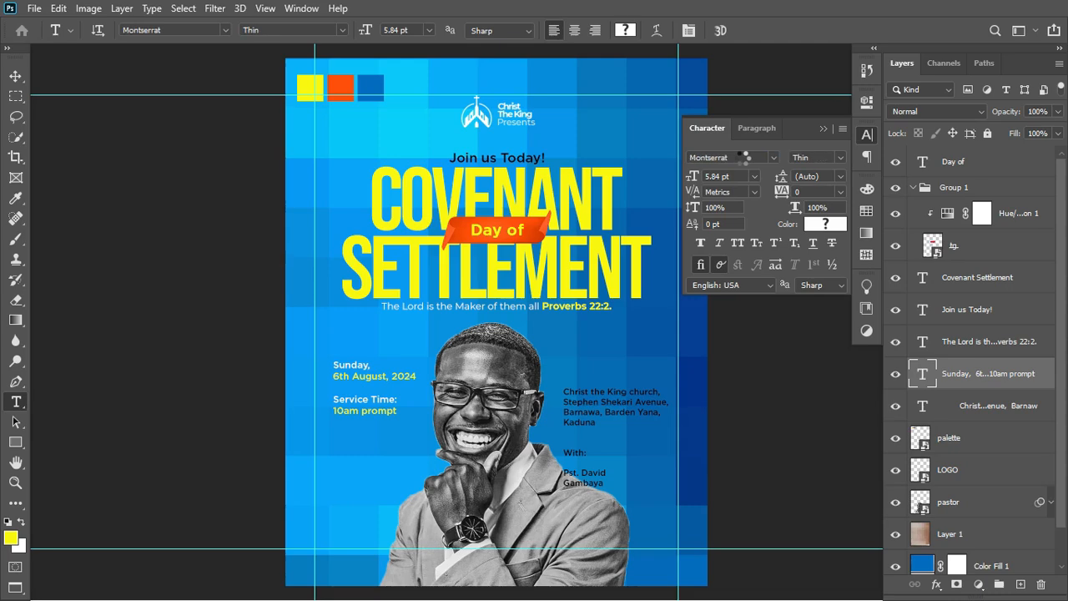
Set the date block to Medium weight, with the date and '10am prompt' lines in Bold.
{"action": "left_click", "coordinate": [840, 156]}
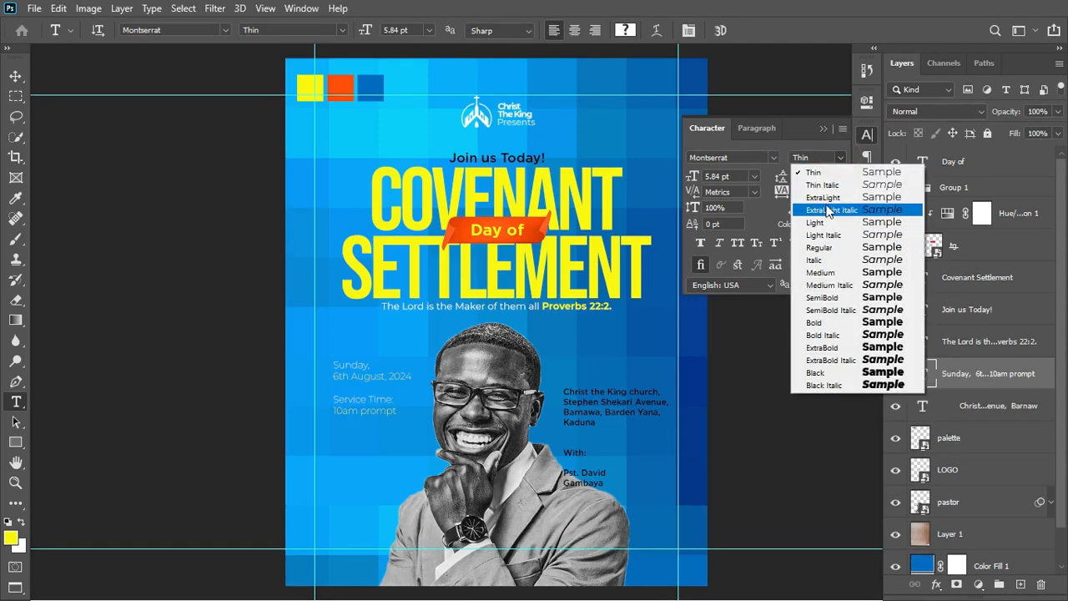
{"action": "left_click", "coordinate": [826, 248]}
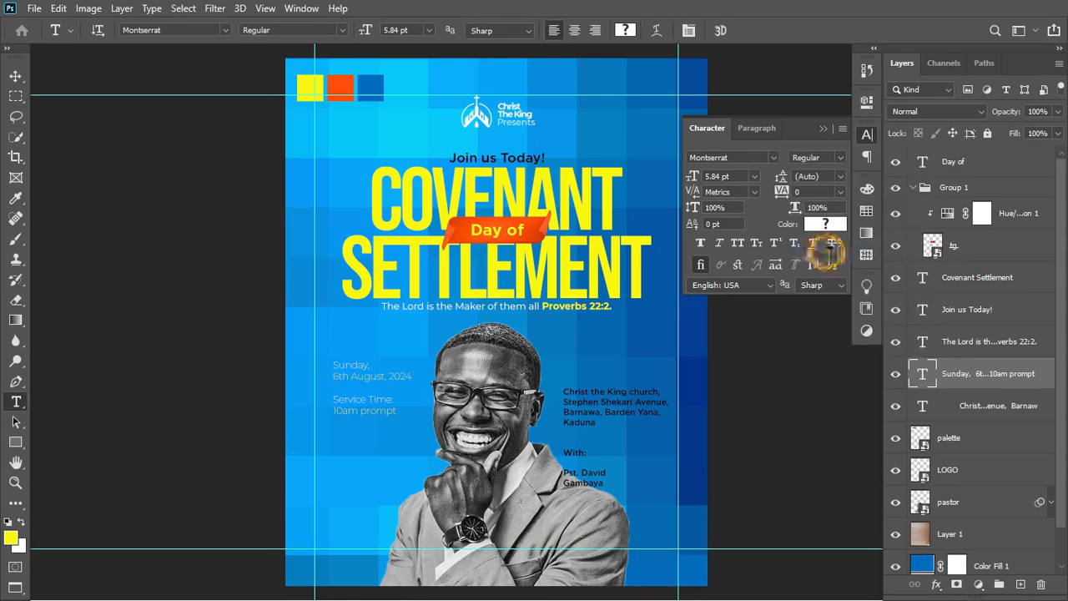
{"action": "left_click", "coordinate": [831, 159]}
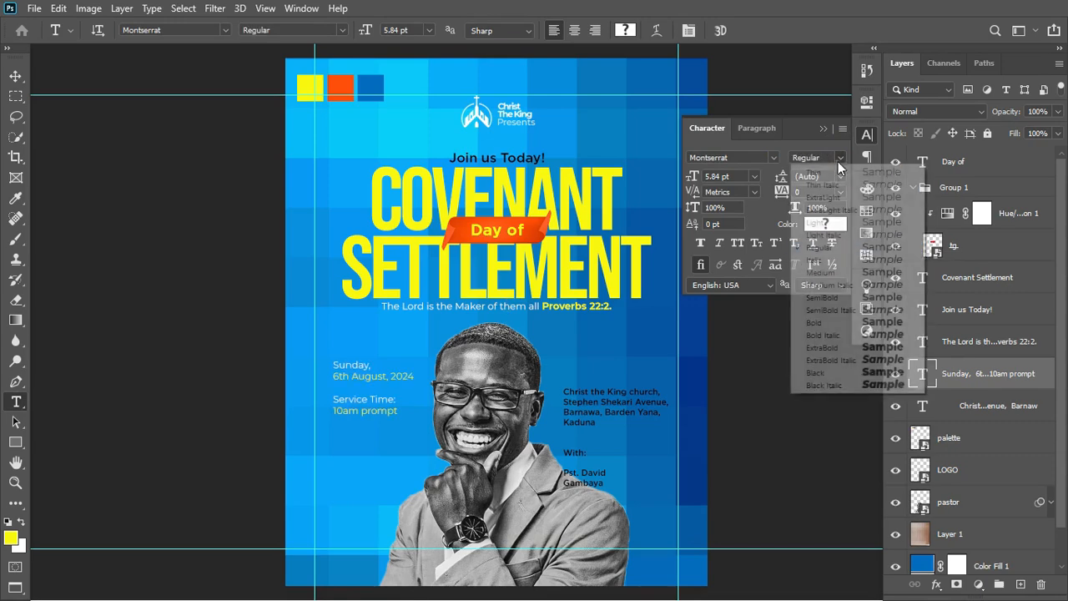
{"action": "left_click", "coordinate": [834, 270]}
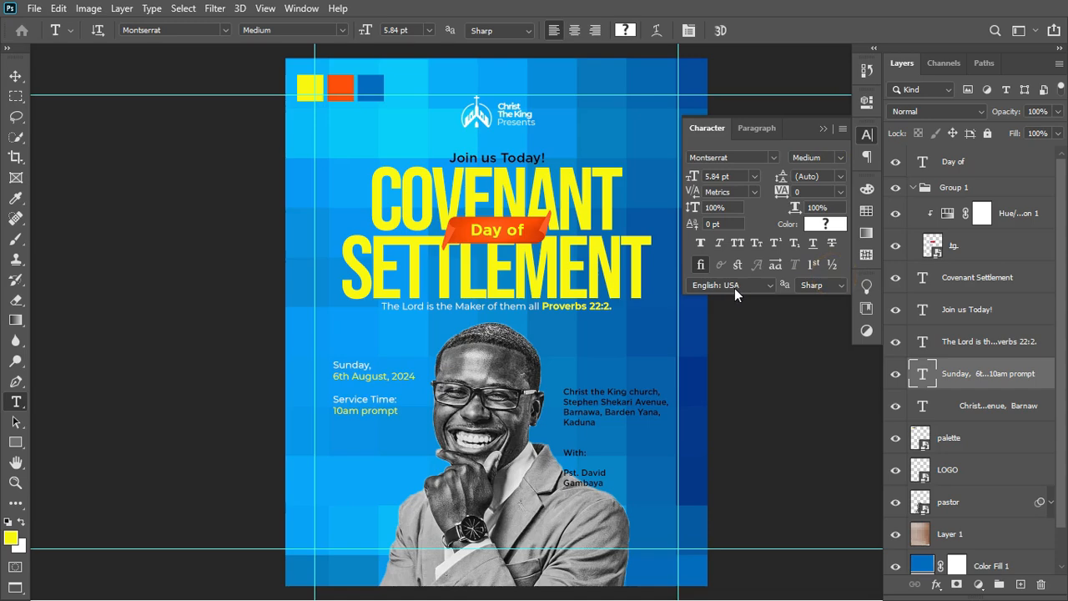
{"action": "left_click_drag", "start_coordinate": [335, 375], "coordinate": [409, 376]}
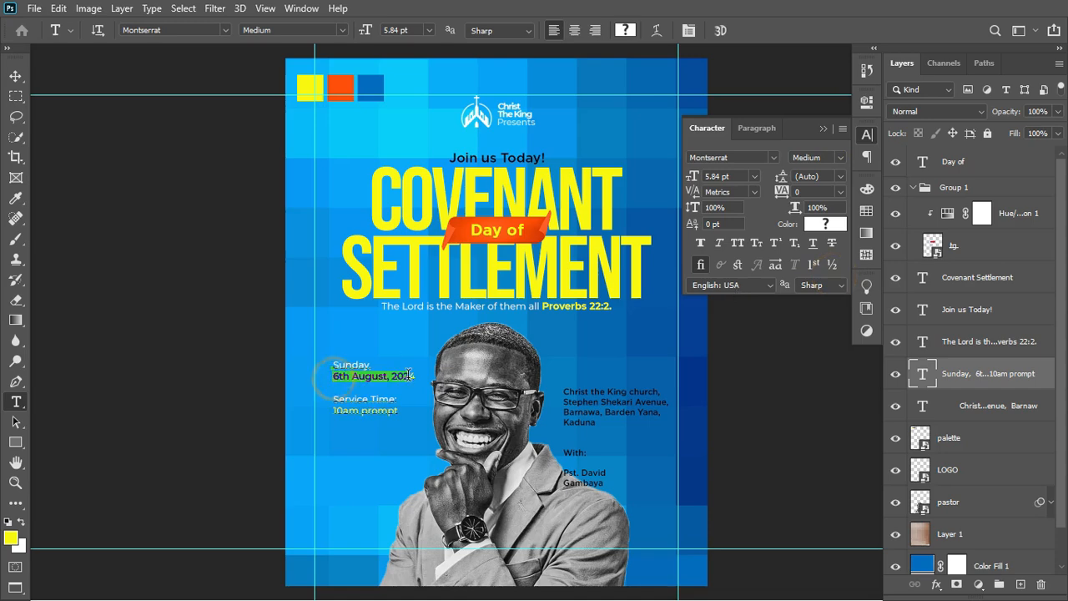
{"action": "left_click", "coordinate": [838, 157]}
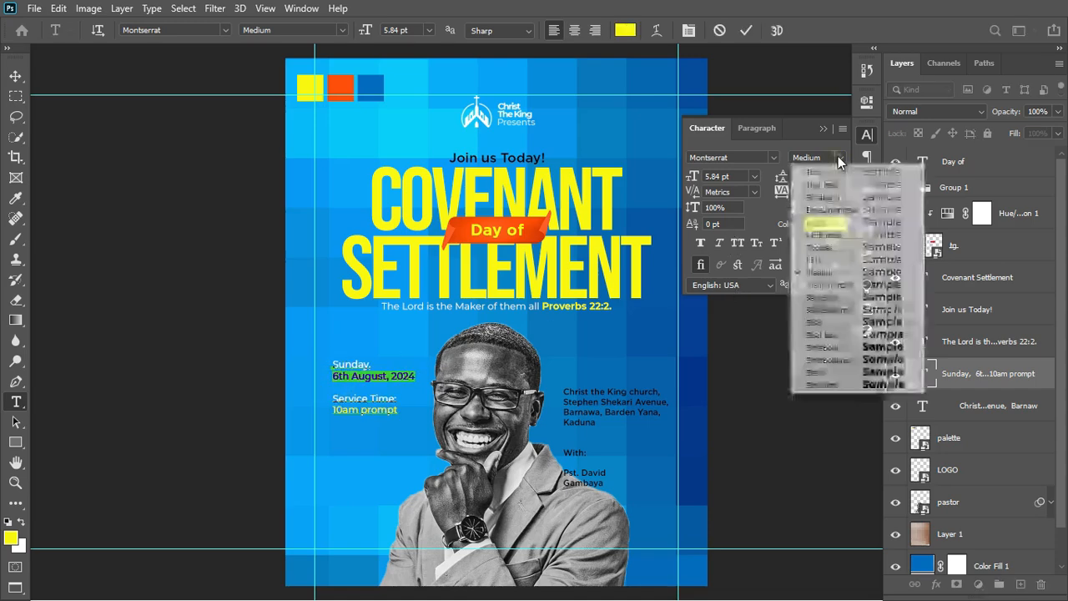
{"action": "left_click", "coordinate": [814, 323]}
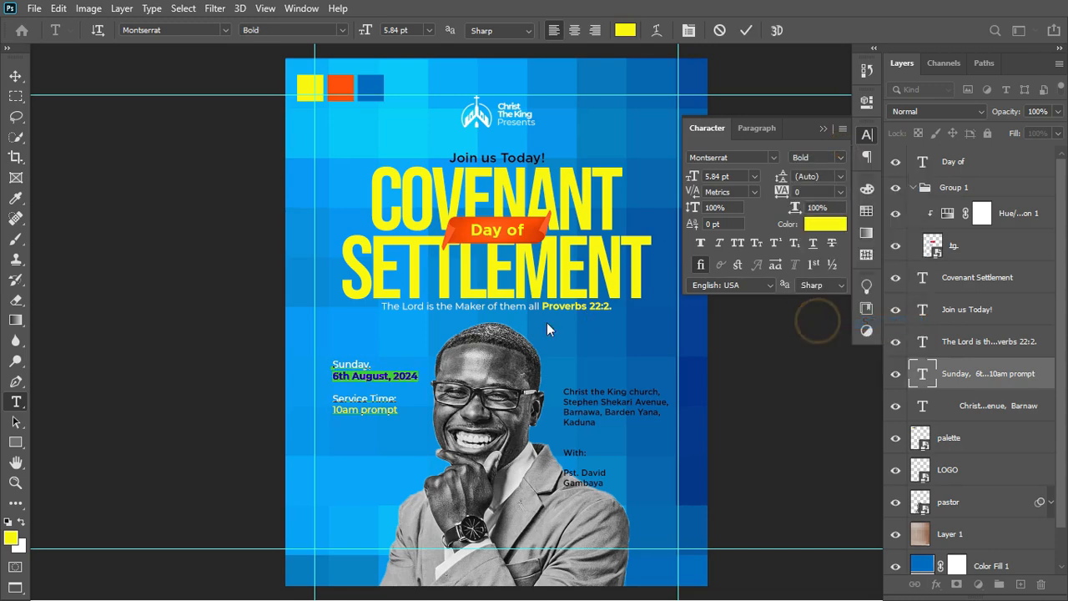
{"action": "left_click_drag", "start_coordinate": [334, 410], "coordinate": [399, 410]}
{"action": "left_click", "coordinate": [842, 155]}
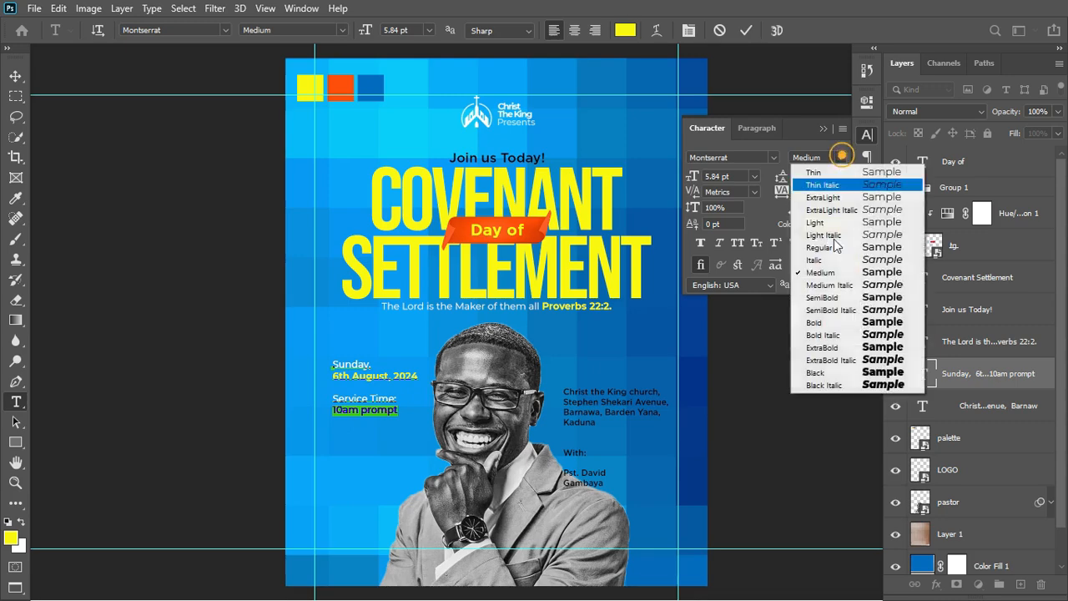
{"action": "left_click", "coordinate": [837, 318]}
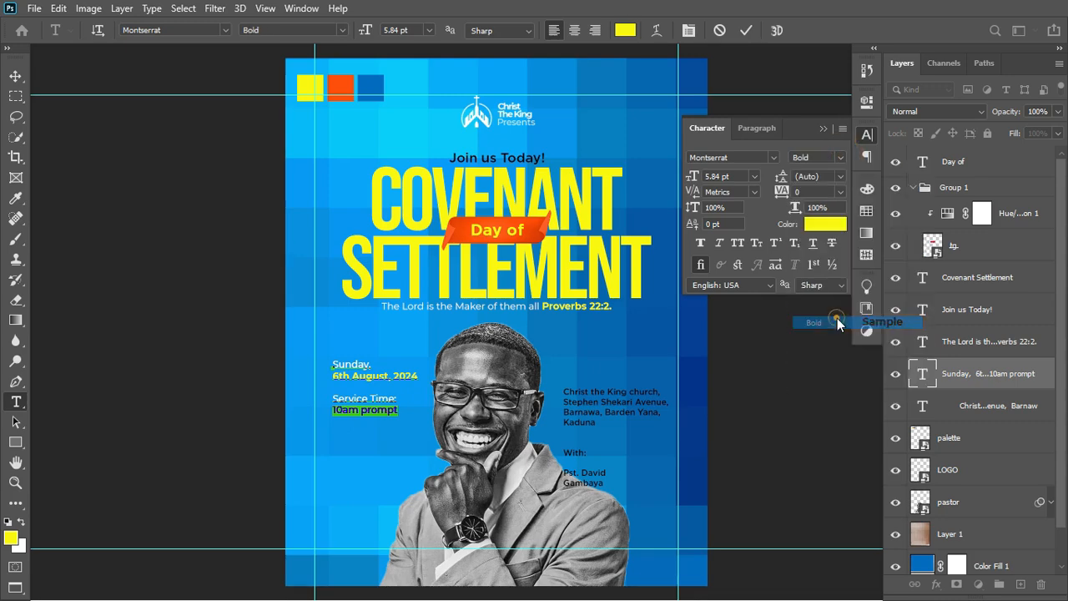
{"action": "left_click", "coordinate": [747, 35]}
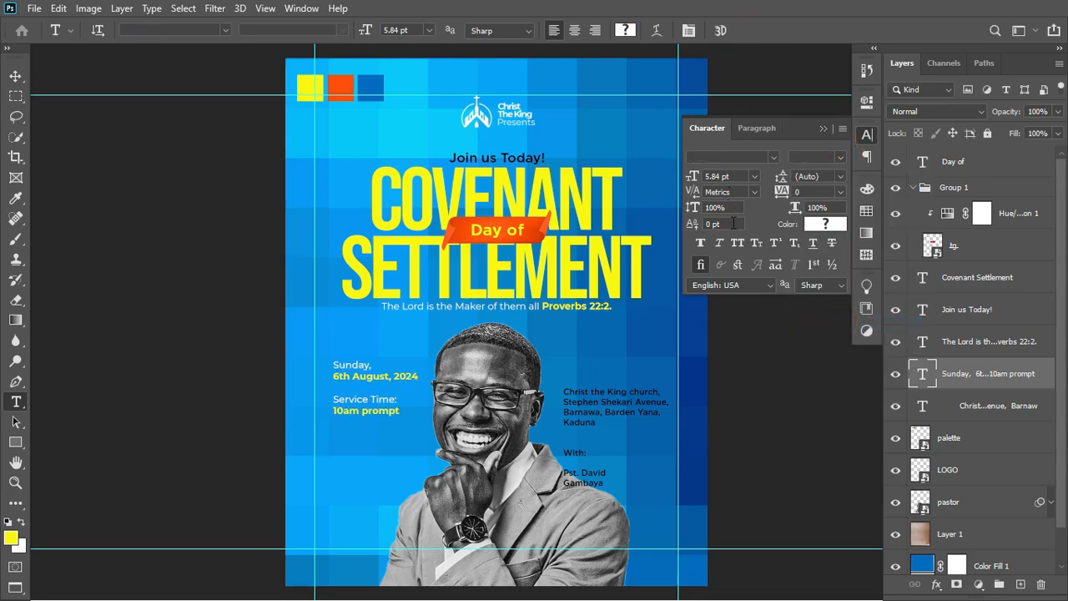
Tighten the date block's leading to 6 pt in the Character panel.
{"action": "left_click", "coordinate": [784, 181]}
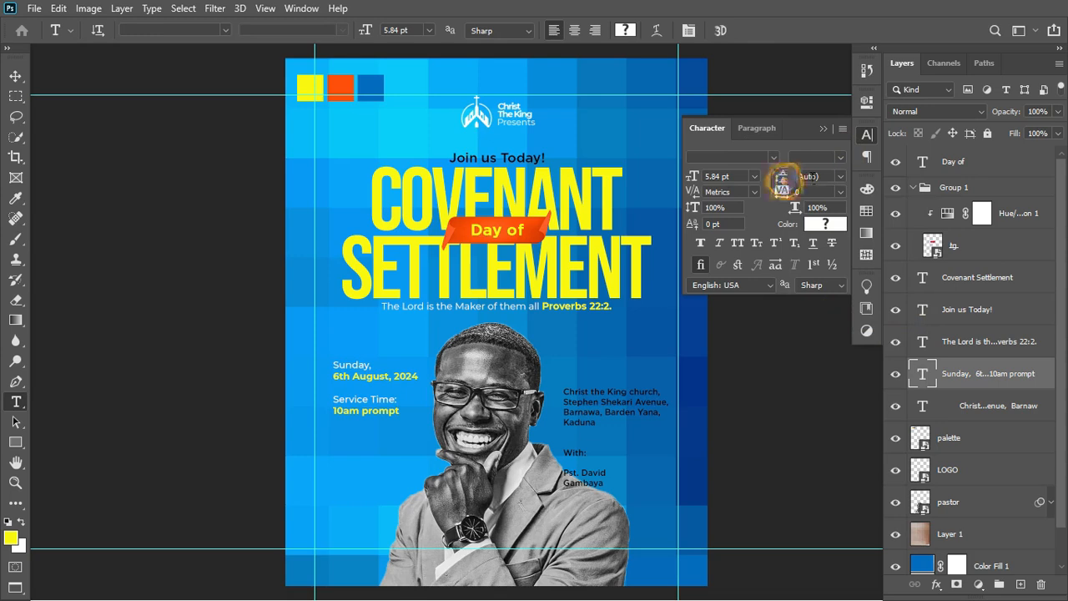
{"action": "left_click", "coordinate": [839, 177]}
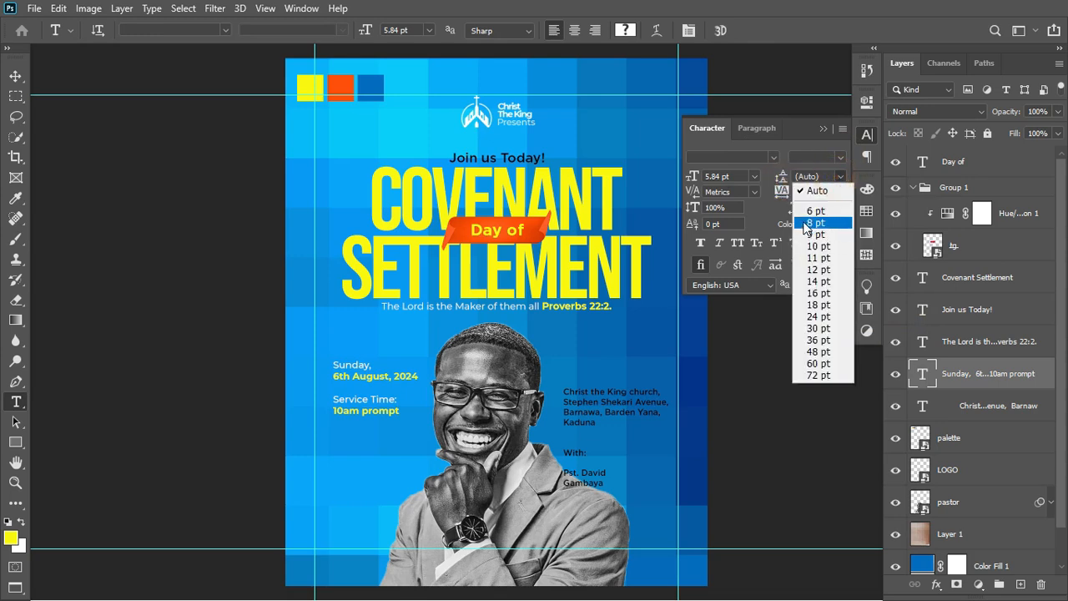
{"action": "left_click", "coordinate": [801, 7]}
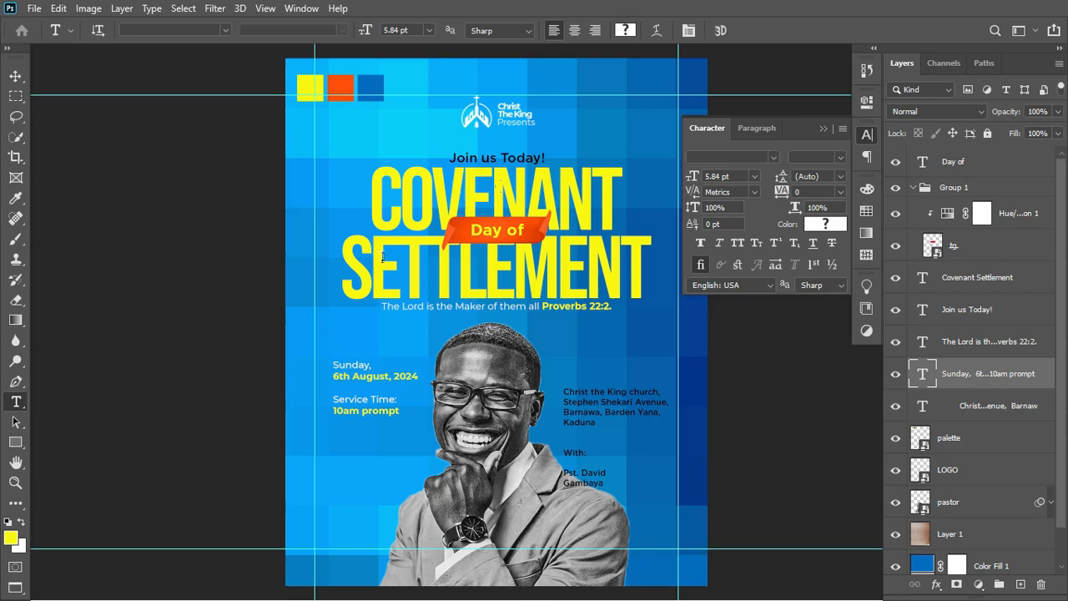
{"action": "left_click", "coordinate": [841, 156]}
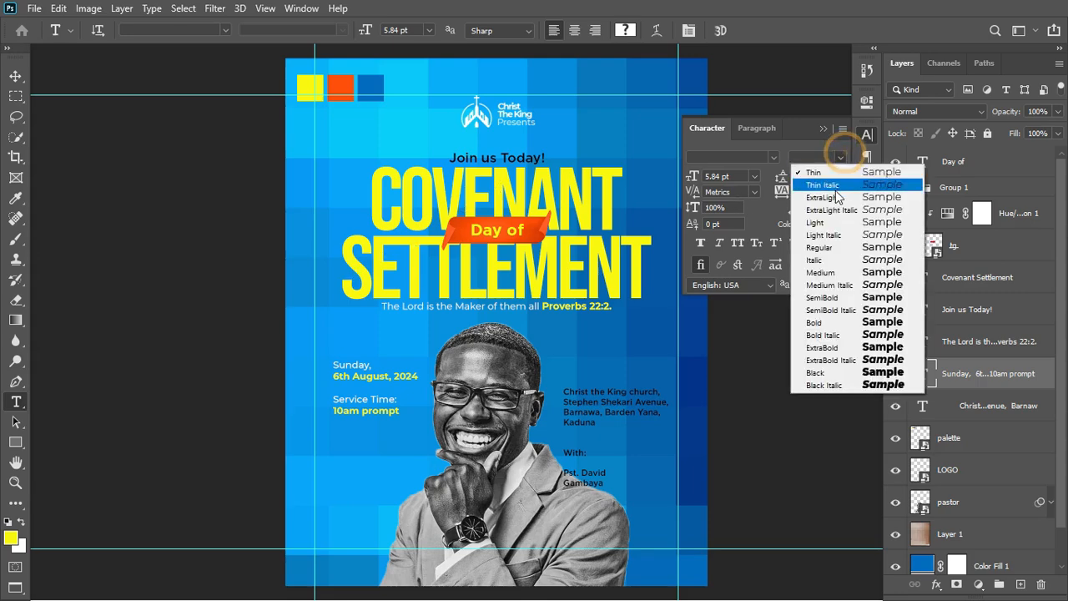
{"action": "left_click", "coordinate": [839, 145]}
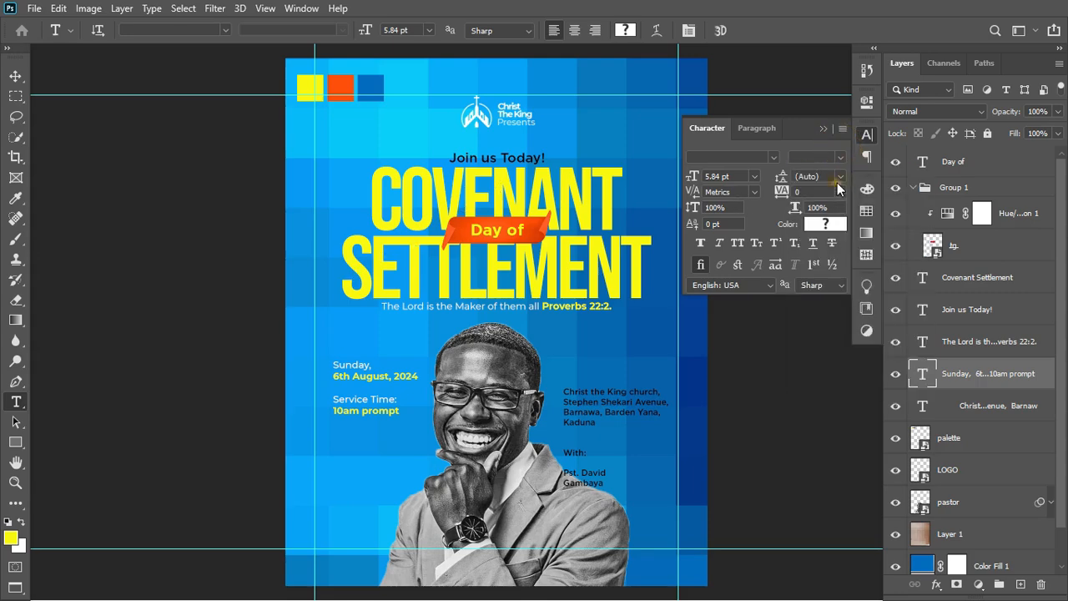
{"action": "left_click", "coordinate": [839, 177]}
{"action": "left_click", "coordinate": [816, 223]}
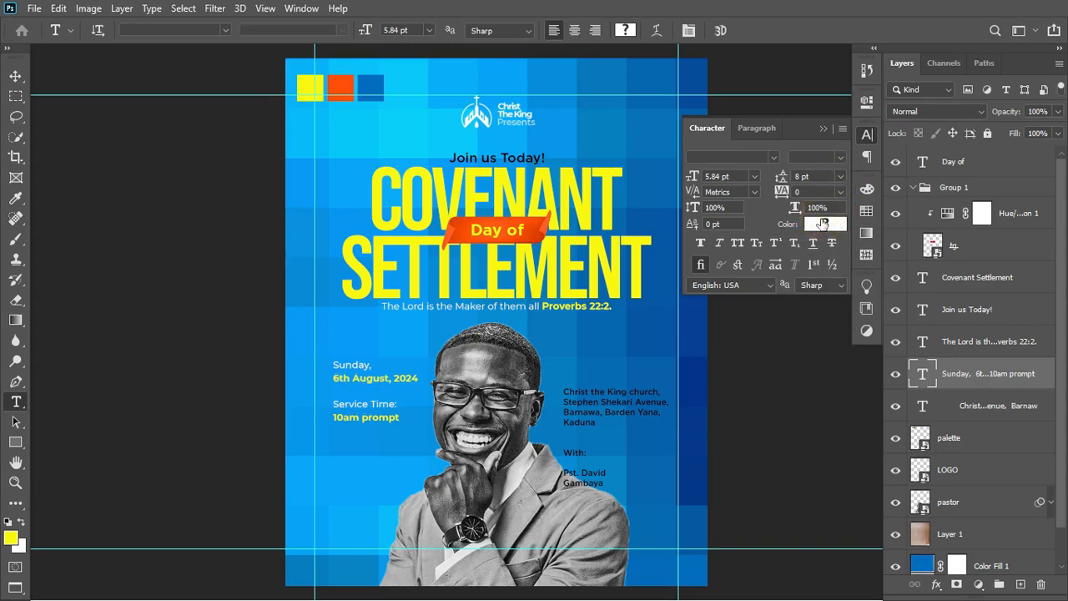
{"action": "left_click_drag", "start_coordinate": [782, 181], "coordinate": [781, 183]}
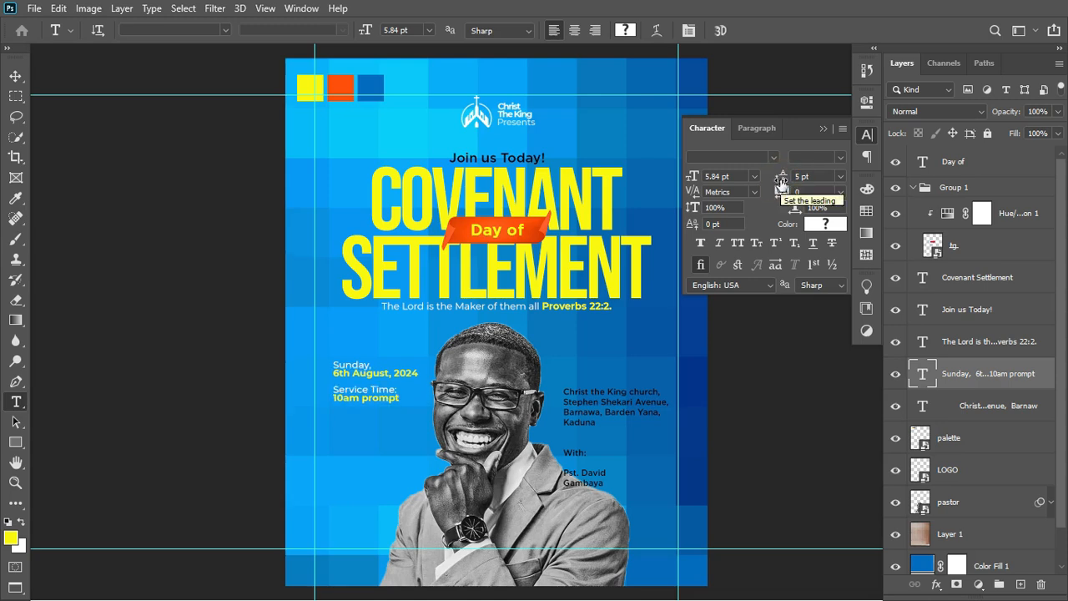
{"action": "left_click_drag", "start_coordinate": [782, 182], "coordinate": [786, 181]}
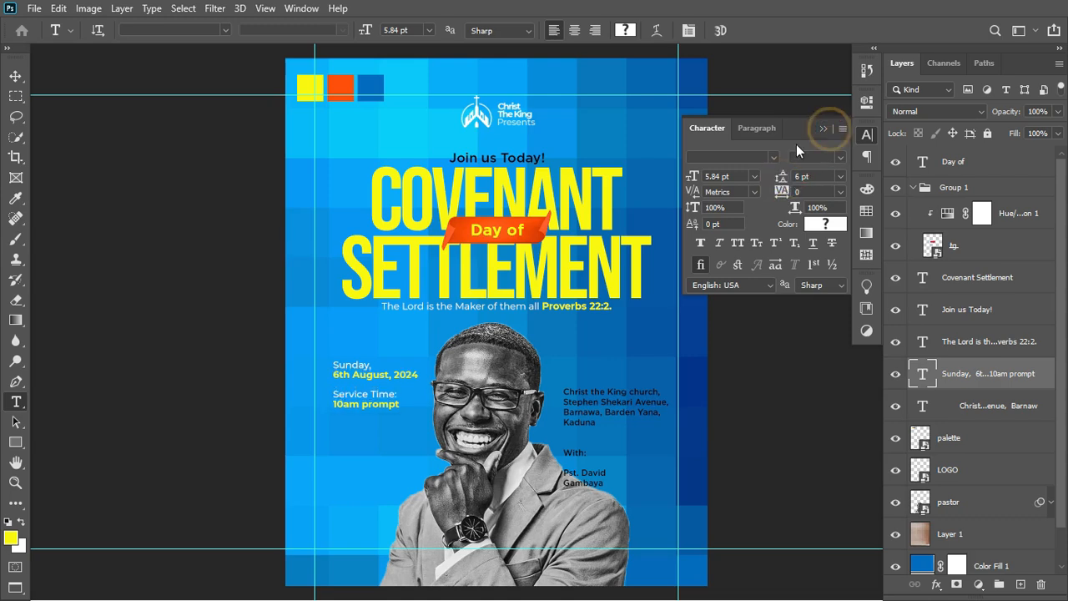
{"action": "left_click", "coordinate": [821, 127]}
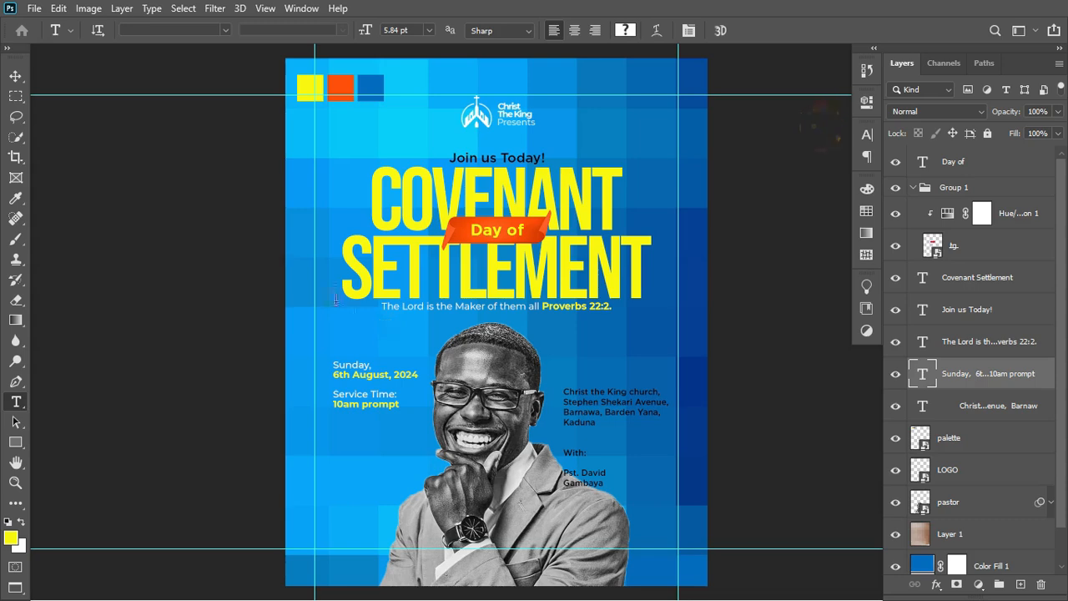
Shift the date and service-time block slightly with the Move tool, then select the address layer.
{"action": "key", "text": "v"}
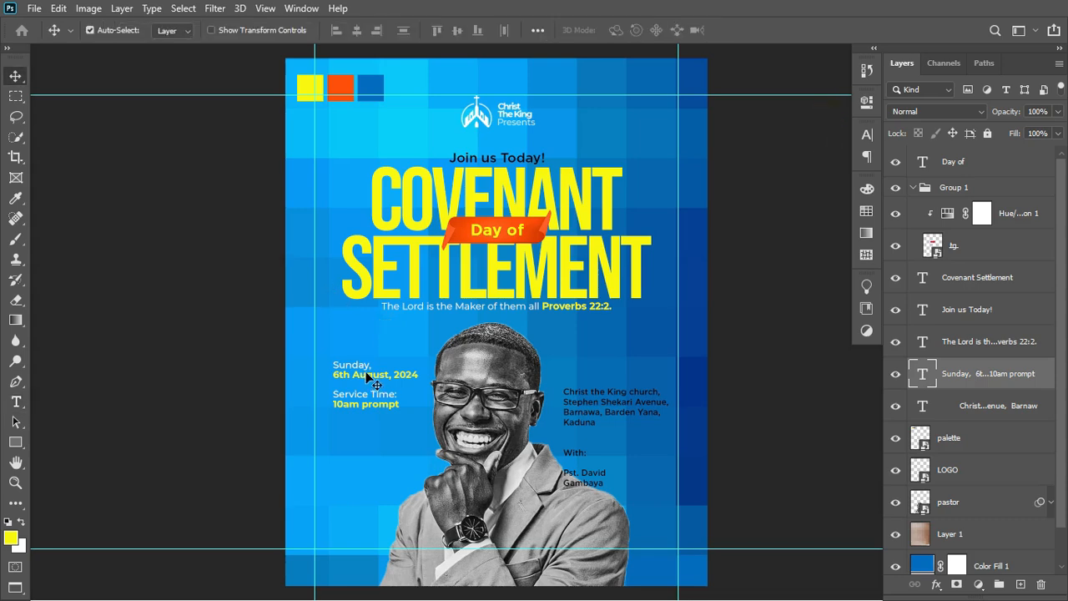
{"action": "left_click_drag", "start_coordinate": [366, 378], "coordinate": [367, 366]}
{"action": "left_click", "coordinate": [597, 407]}
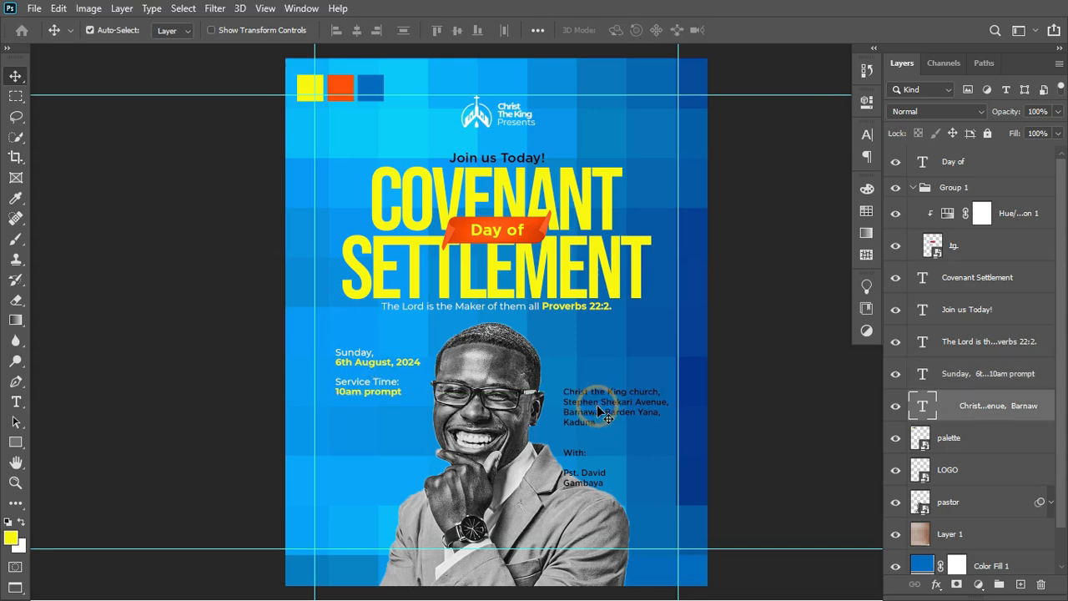
Cut the four address lines out of the text block and paste them into a new text layer.
{"action": "key", "text": "t"}
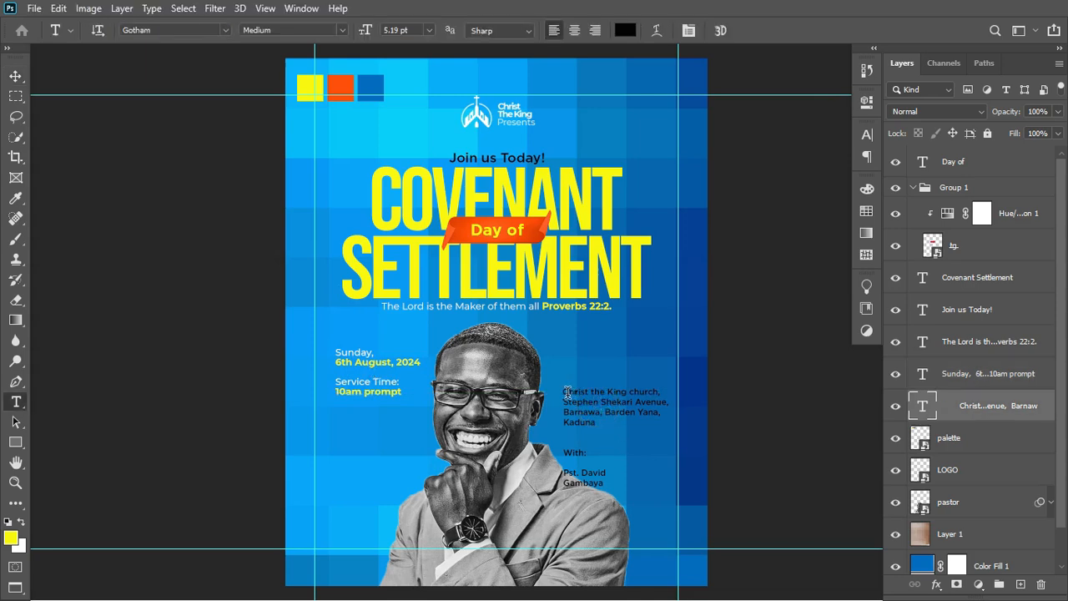
{"action": "left_click_drag", "start_coordinate": [566, 391], "coordinate": [598, 422]}
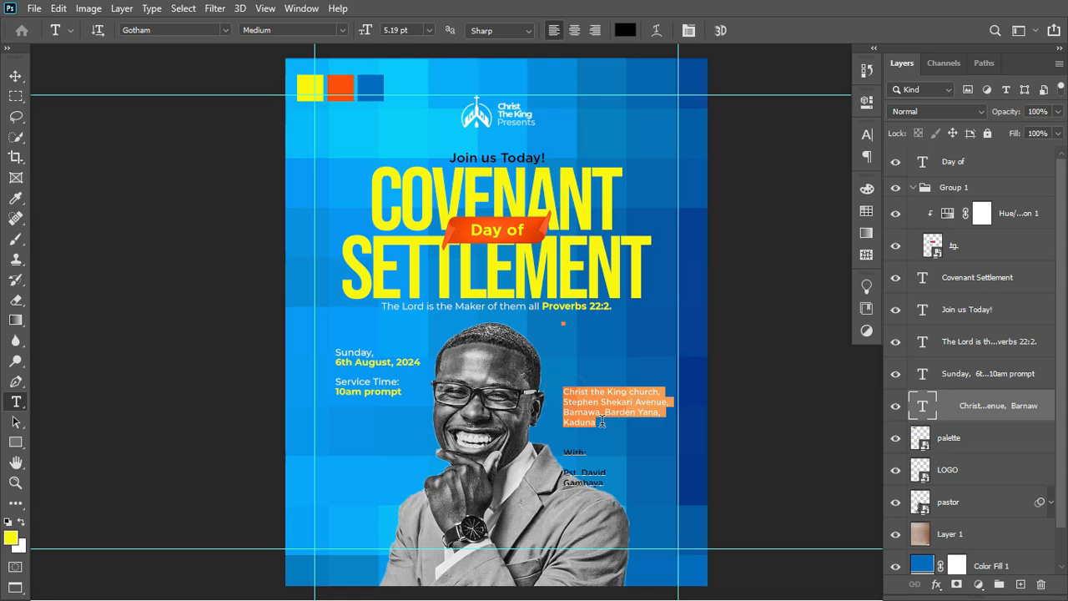
{"action": "key", "text": "ctrl+h"}
{"action": "key", "text": "BackSpace"}
{"action": "key", "text": "ctrl+Return"}
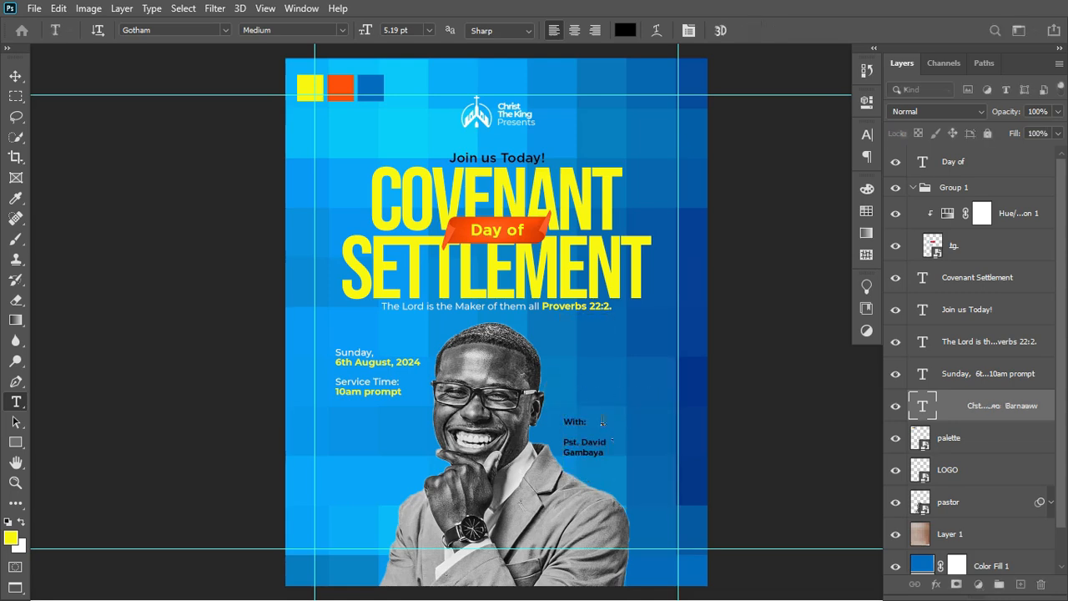
{"action": "left_click", "coordinate": [580, 371]}
{"action": "key", "text": "ctrl+v"}
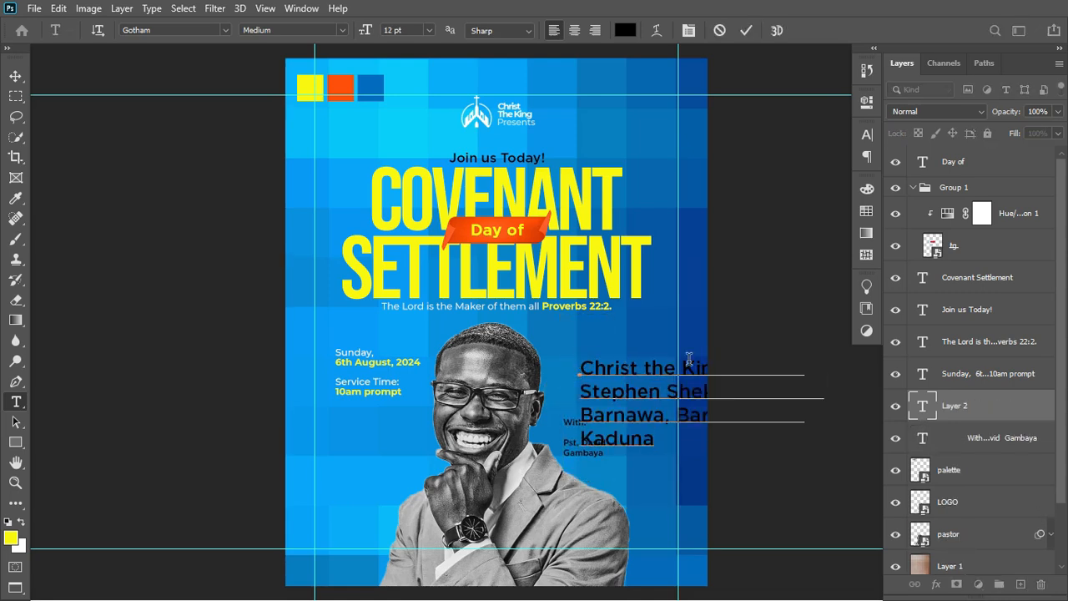
{"action": "left_click", "coordinate": [746, 32]}
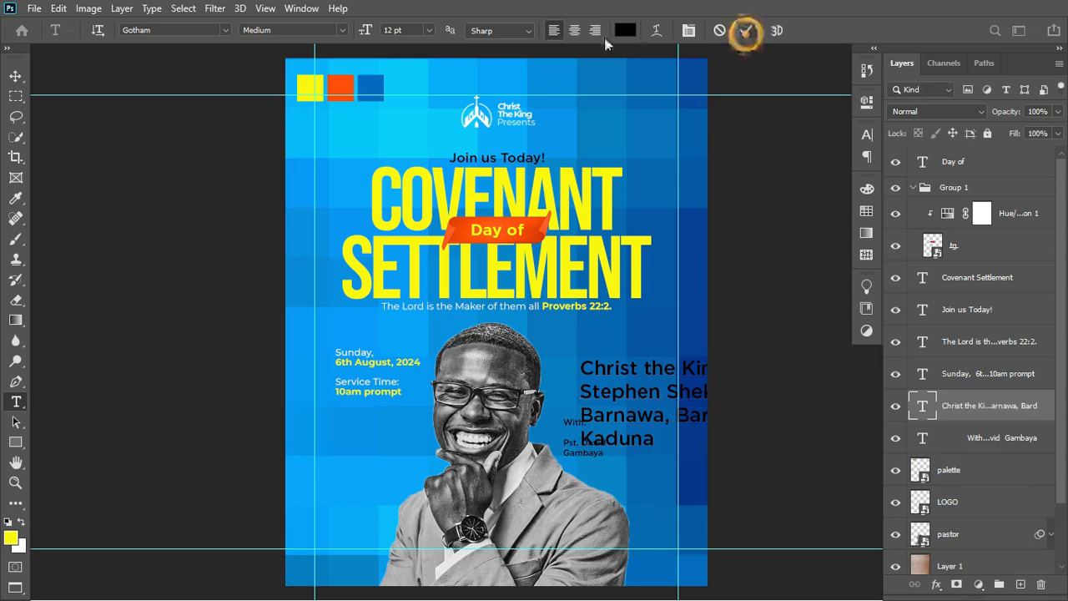
Set the new address layer's font to Montserrat.
{"action": "left_click", "coordinate": [217, 31]}
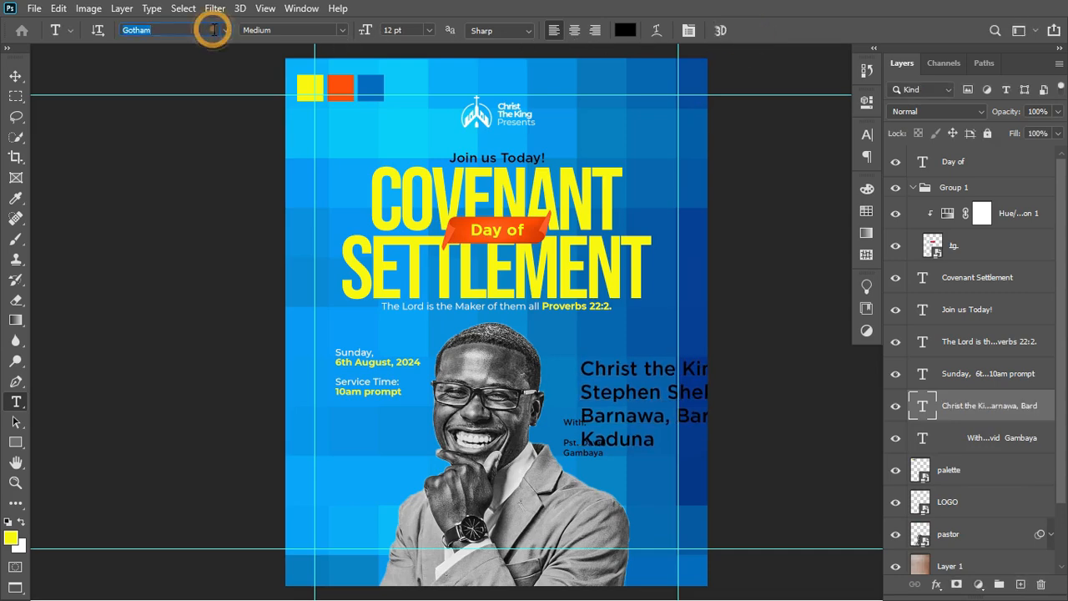
{"action": "type", "text": "mont"}
{"action": "key", "text": "Return"}
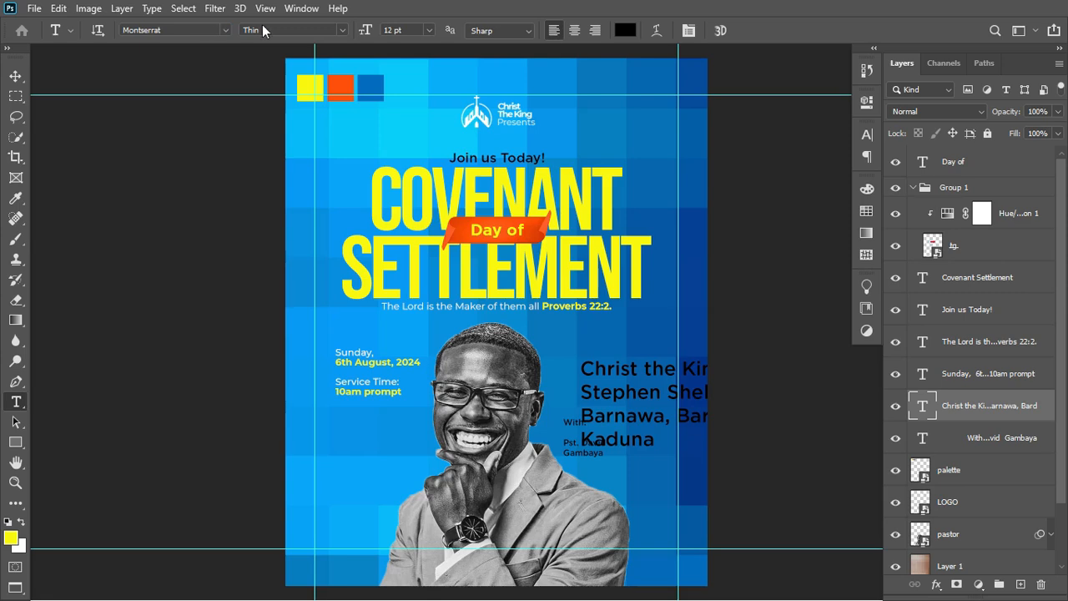
{"action": "left_click", "coordinate": [340, 30]}
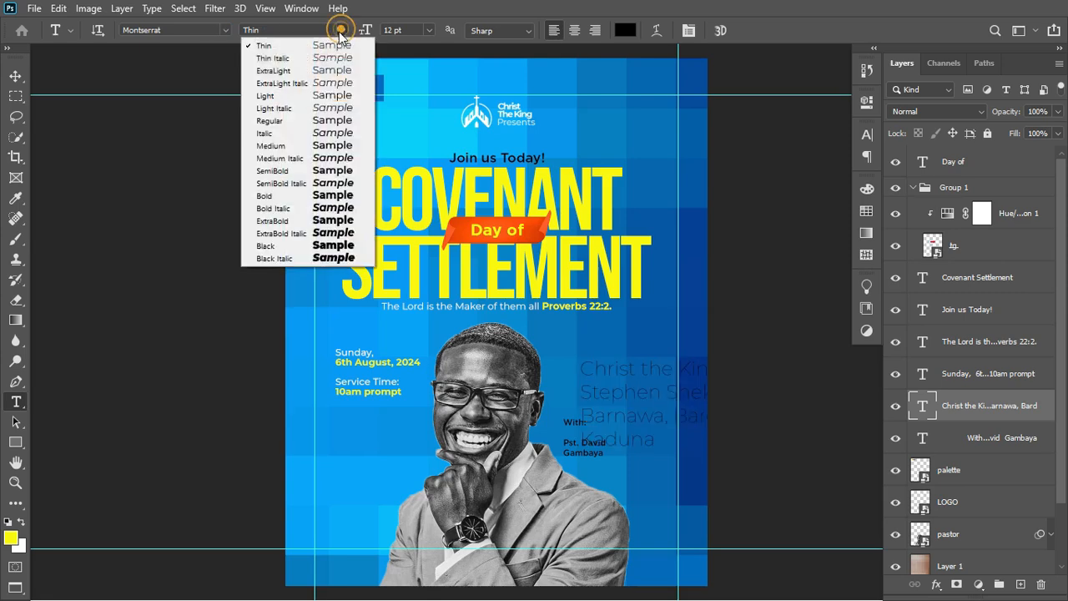
Give the address Regular weight and make its first line Bold in the headline yellow.
{"action": "left_click", "coordinate": [292, 122]}
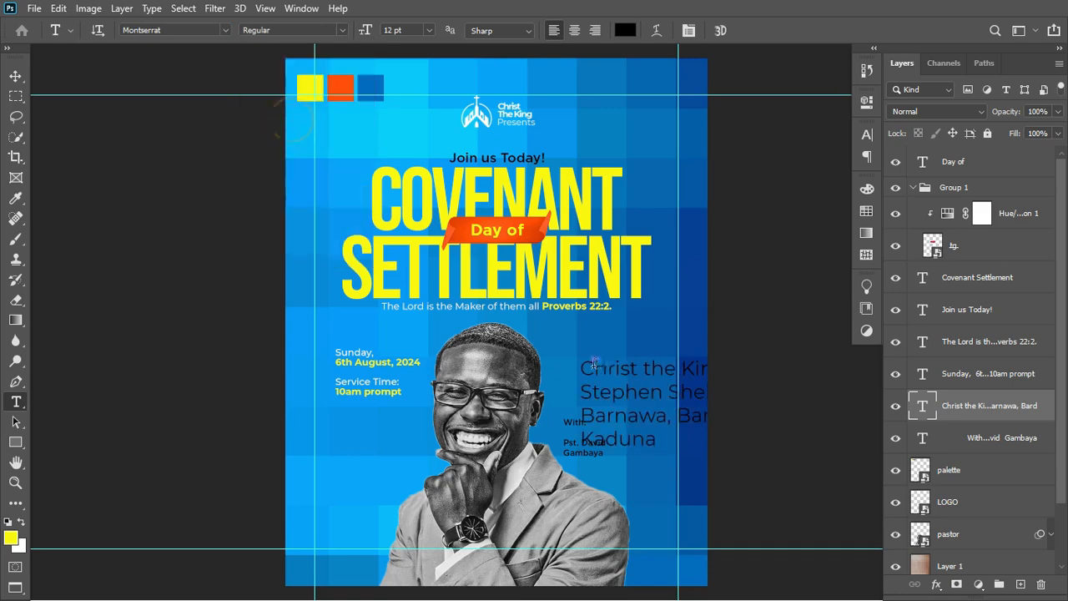
{"action": "left_click", "coordinate": [585, 365]}
{"action": "triple_click", "coordinate": [586, 366]}
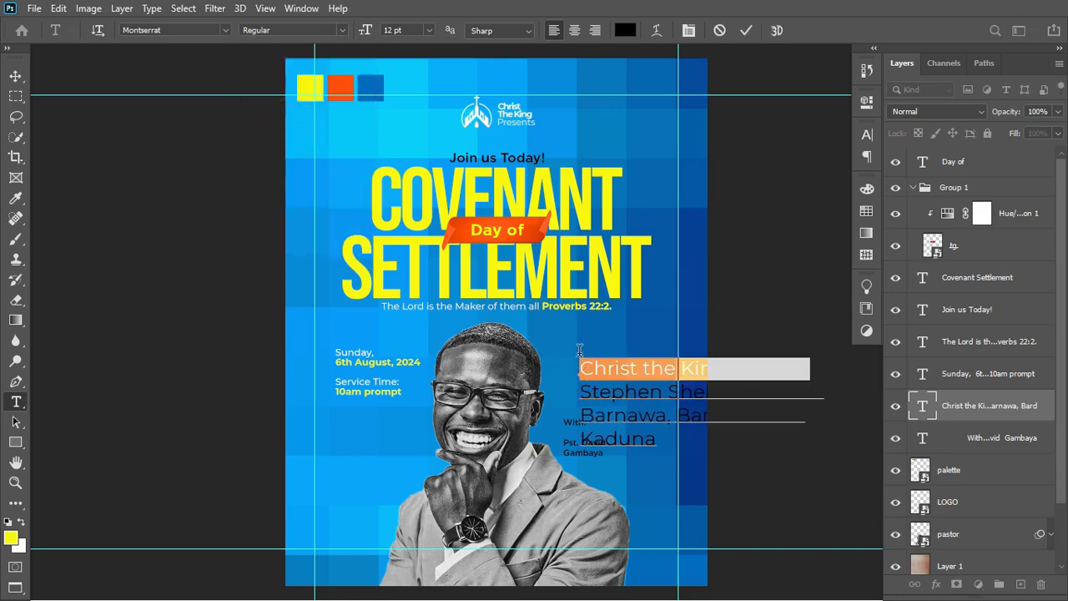
{"action": "left_click", "coordinate": [341, 30]}
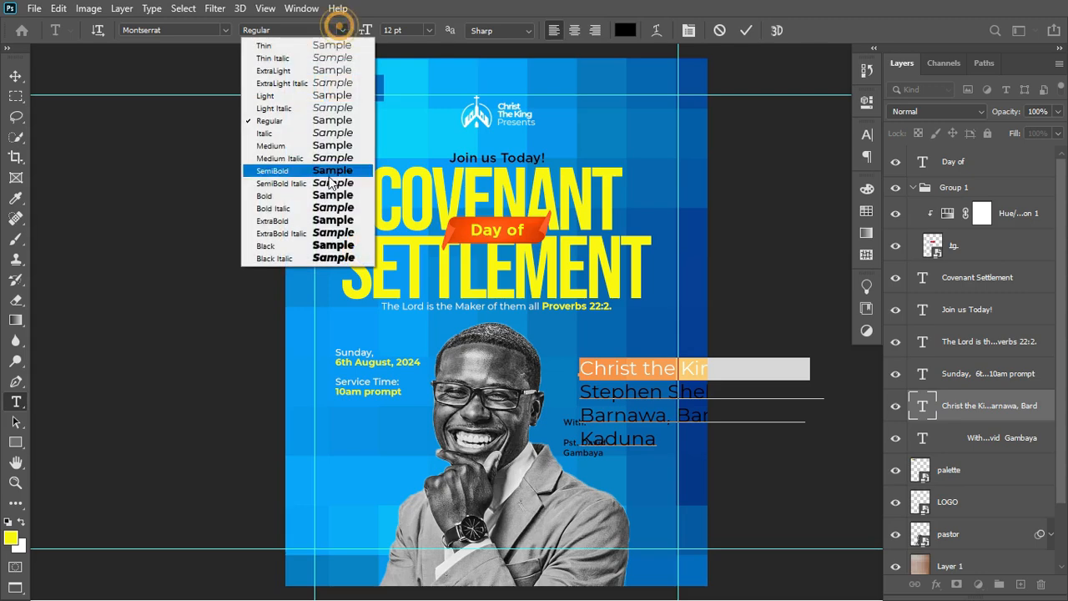
{"action": "left_click", "coordinate": [316, 200]}
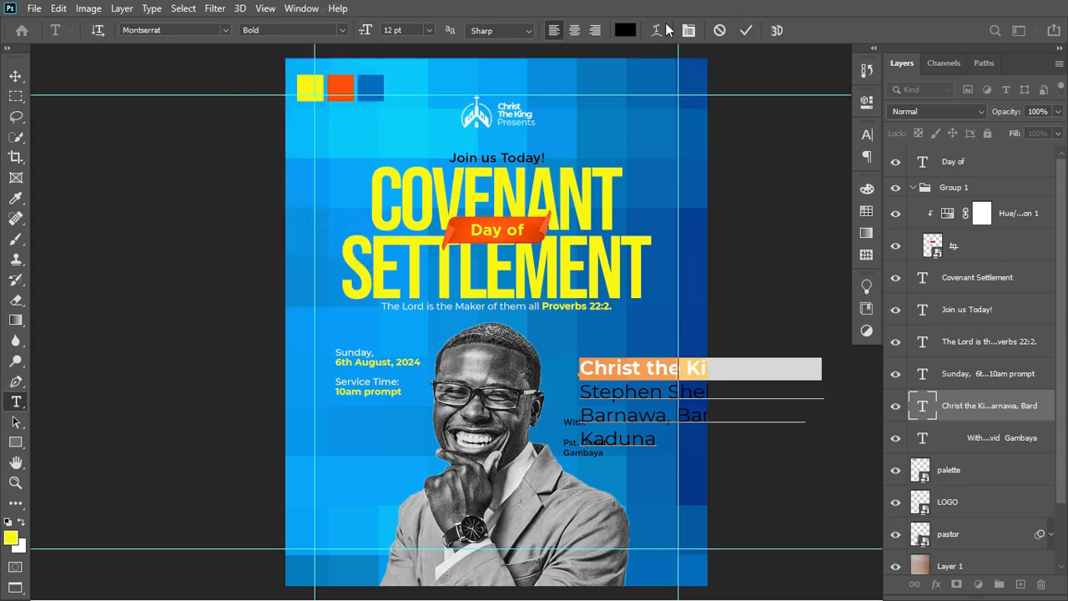
{"action": "left_click", "coordinate": [625, 31]}
{"action": "left_click", "coordinate": [594, 201]}
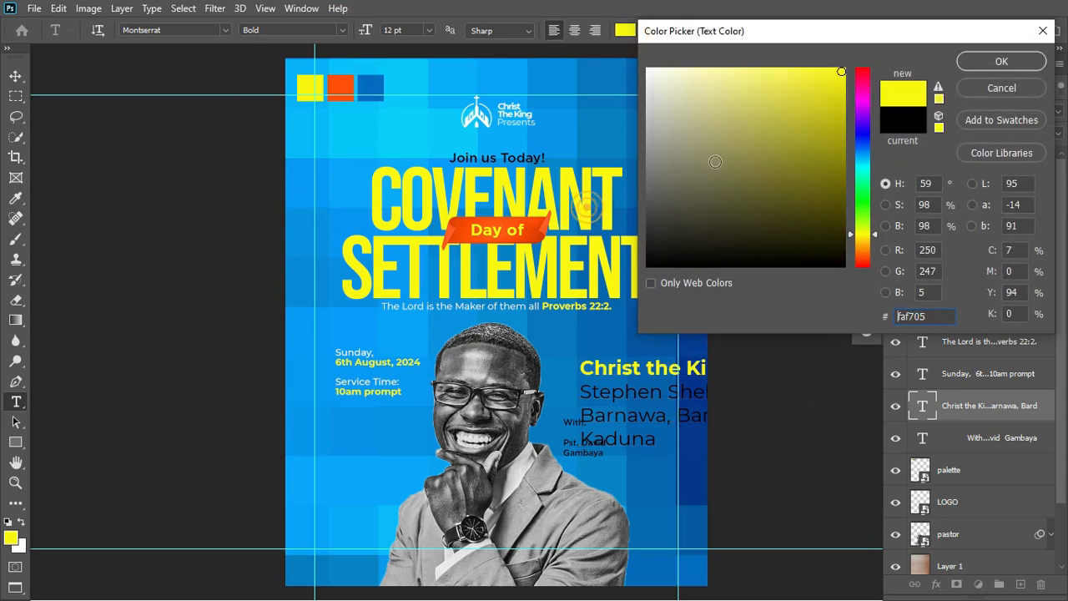
{"action": "left_click", "coordinate": [1016, 59]}
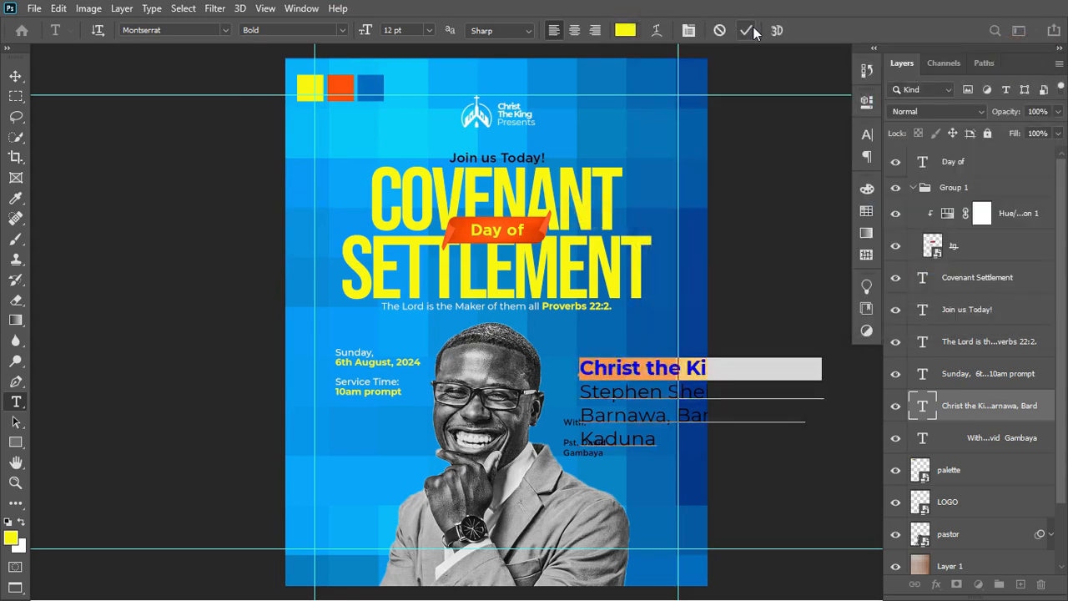
Color the remaining address lines white and commit the text.
{"action": "left_click", "coordinate": [582, 382]}
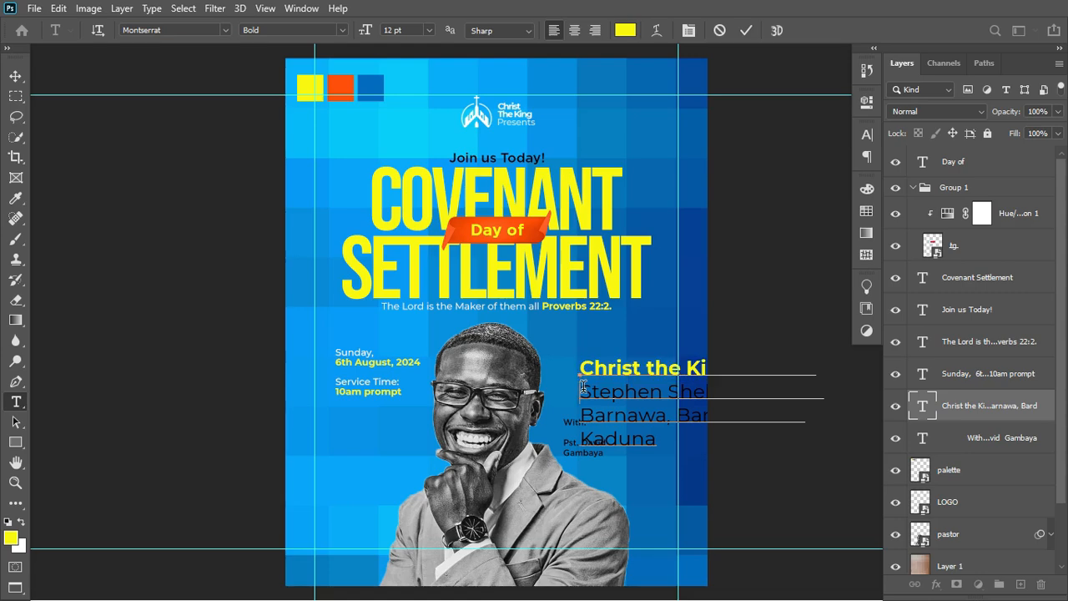
{"action": "key", "text": "shift+Down"}
{"action": "key", "text": "shift+Down"}
{"action": "key", "text": "shift+Down"}
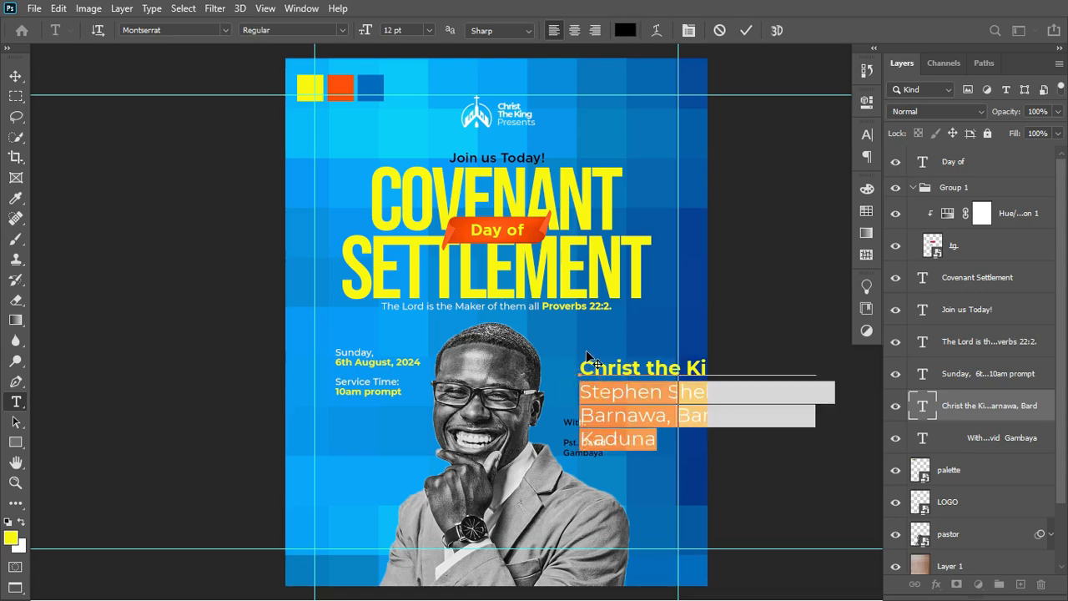
{"action": "left_click", "coordinate": [624, 31]}
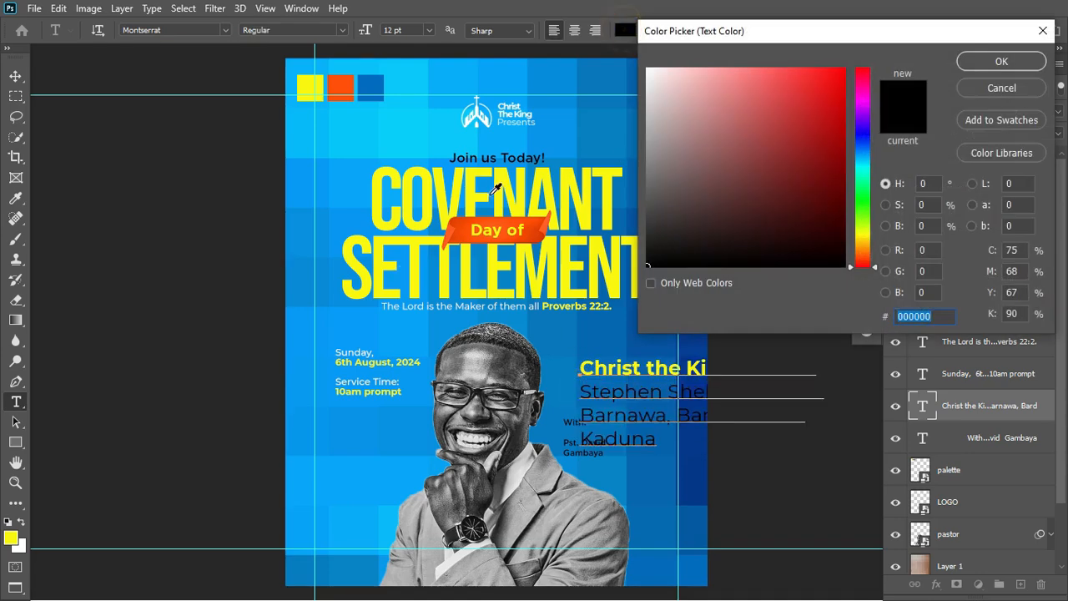
{"action": "left_click_drag", "start_coordinate": [660, 89], "coordinate": [648, 68]}
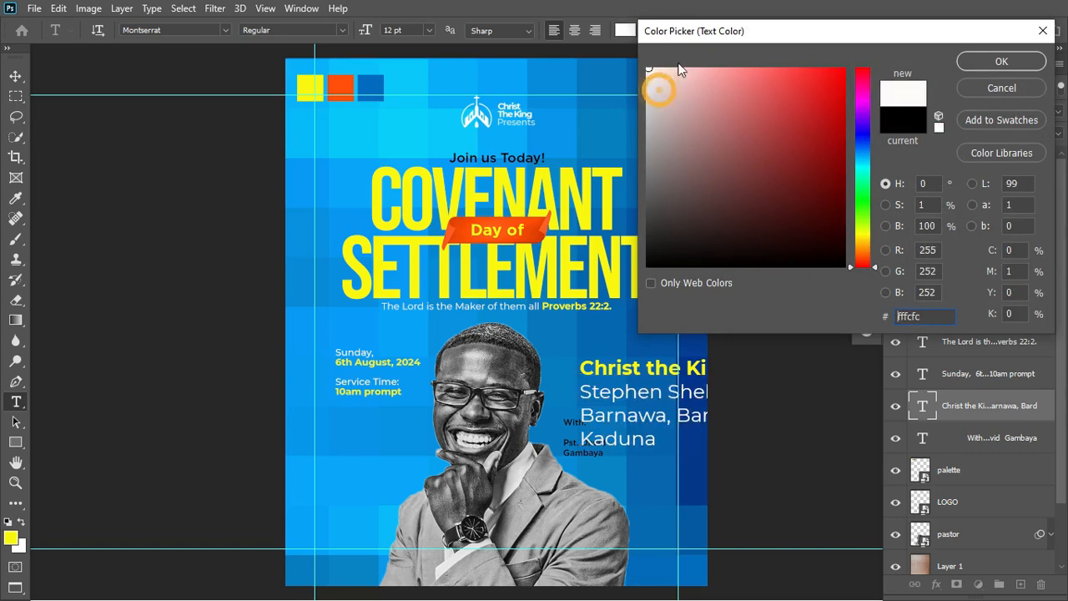
{"action": "left_click", "coordinate": [1005, 64]}
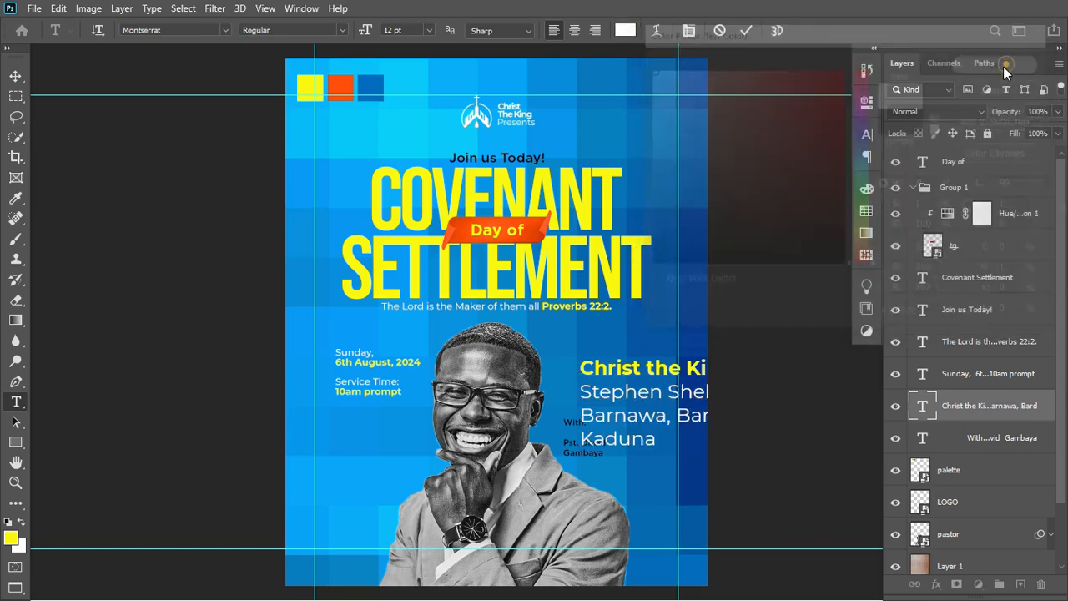
{"action": "left_click", "coordinate": [745, 31]}
Scale the address text down to about 44% and move it down-left.
{"action": "key", "text": "ctrl+t"}
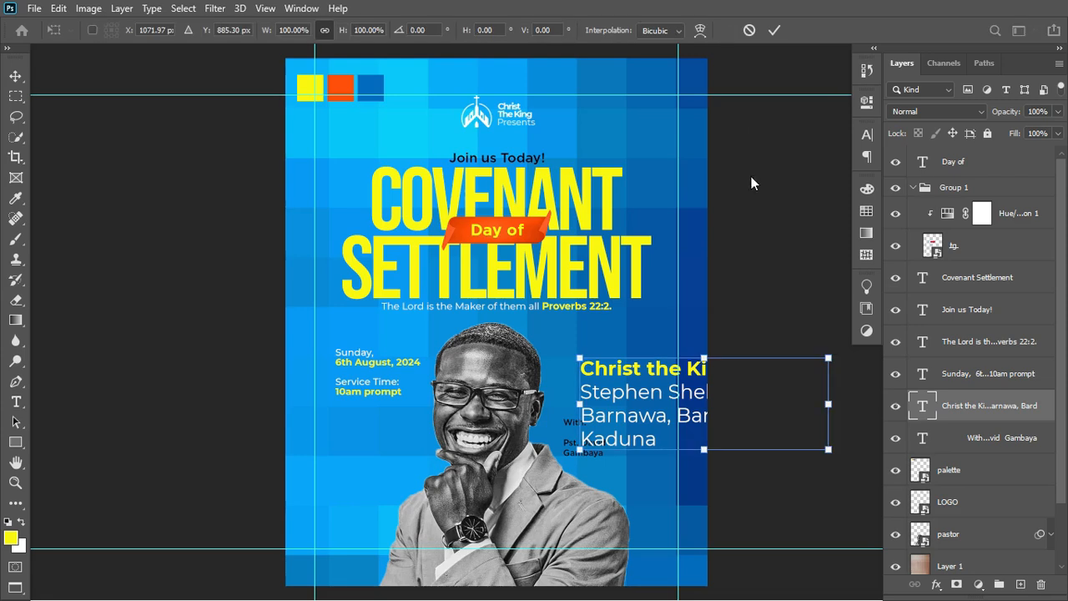
{"action": "left_click_drag", "start_coordinate": [831, 458], "coordinate": [689, 423]}
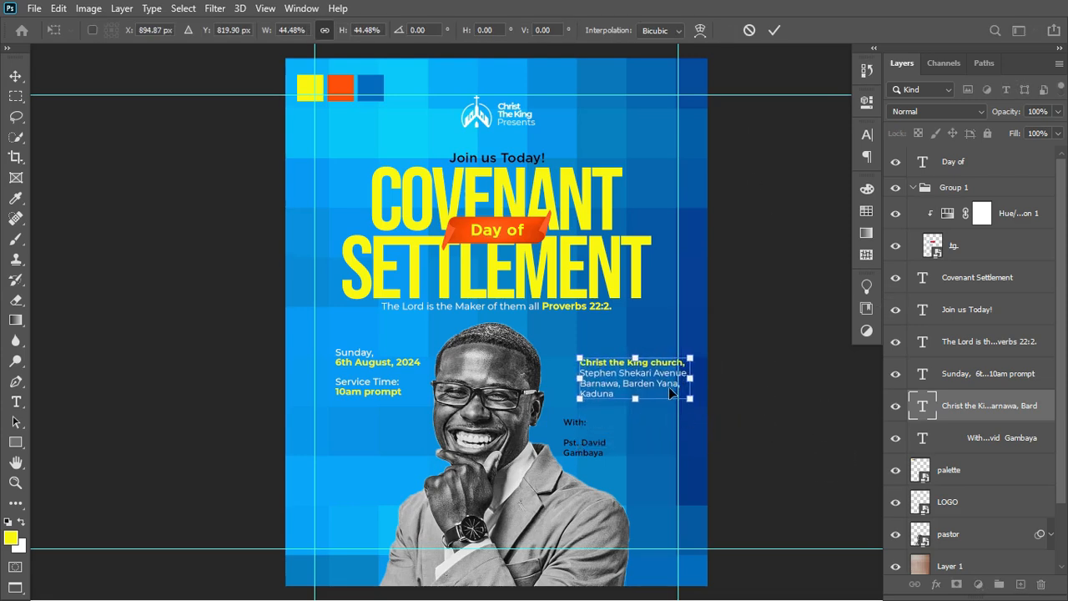
{"action": "left_click_drag", "start_coordinate": [661, 383], "coordinate": [648, 402]}
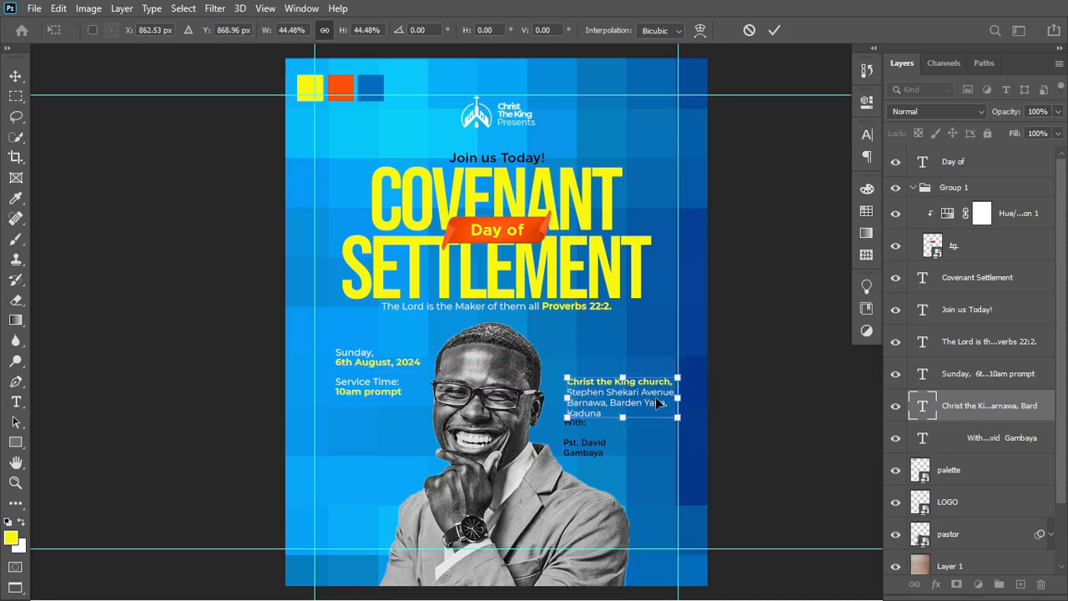
{"action": "key", "text": "Return"}
Reposition the With:/pastor credit lower-left, nudge the address, then raise the credit about 47 px.
{"action": "key", "text": "t"}
{"action": "key", "text": "v"}
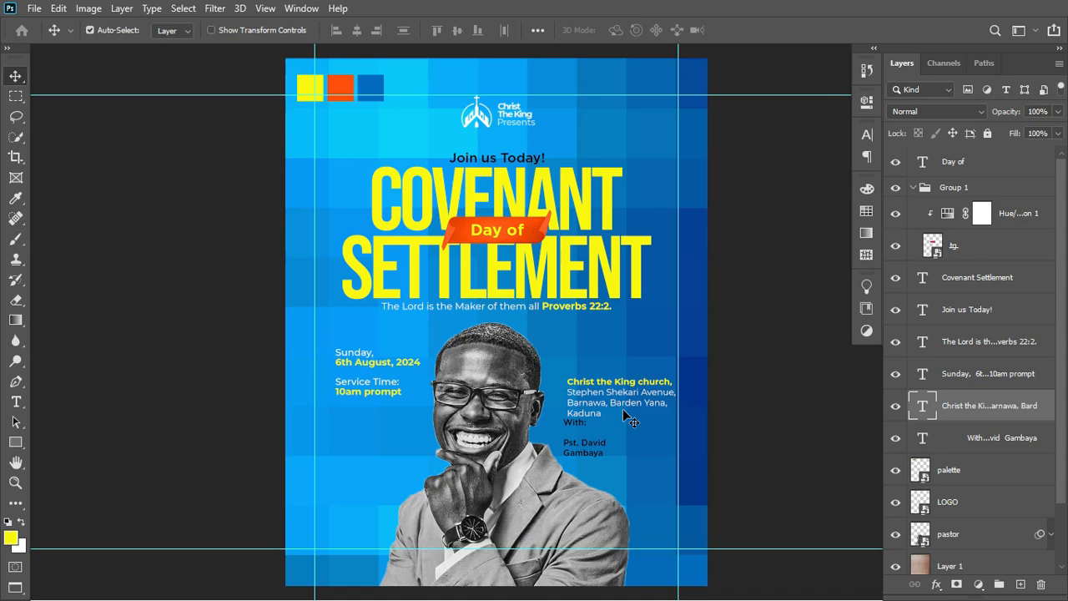
{"action": "left_click", "coordinate": [591, 443]}
{"action": "left_click_drag", "start_coordinate": [585, 451], "coordinate": [358, 523]}
{"action": "left_click_drag", "start_coordinate": [626, 400], "coordinate": [611, 411]}
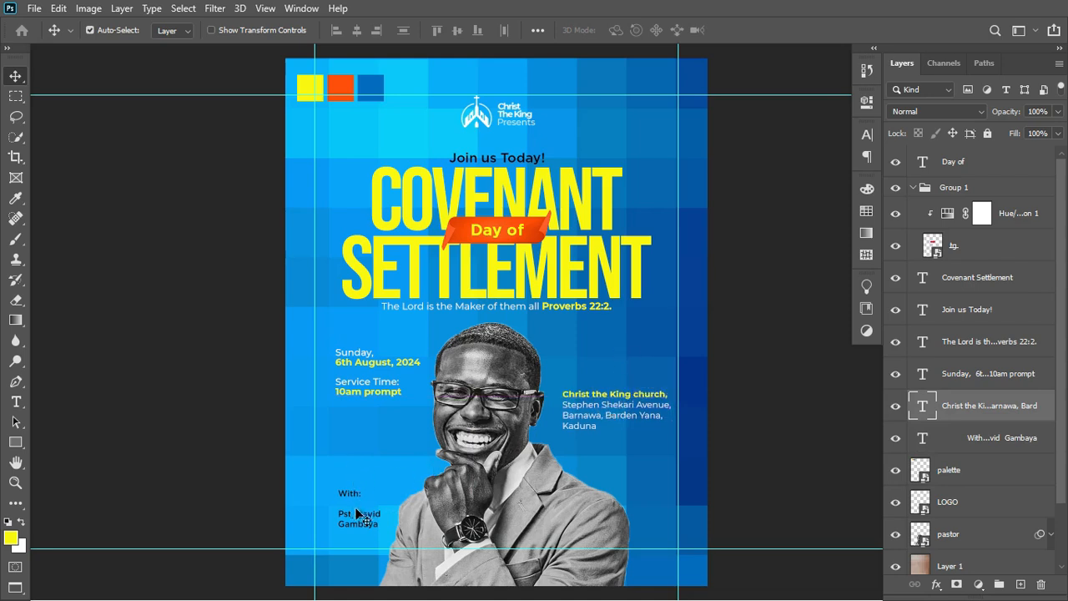
{"action": "left_click_drag", "start_coordinate": [365, 519], "coordinate": [365, 479]}
Move the pastor's name lines out of the With: block into their own text layer.
{"action": "key", "text": "t"}
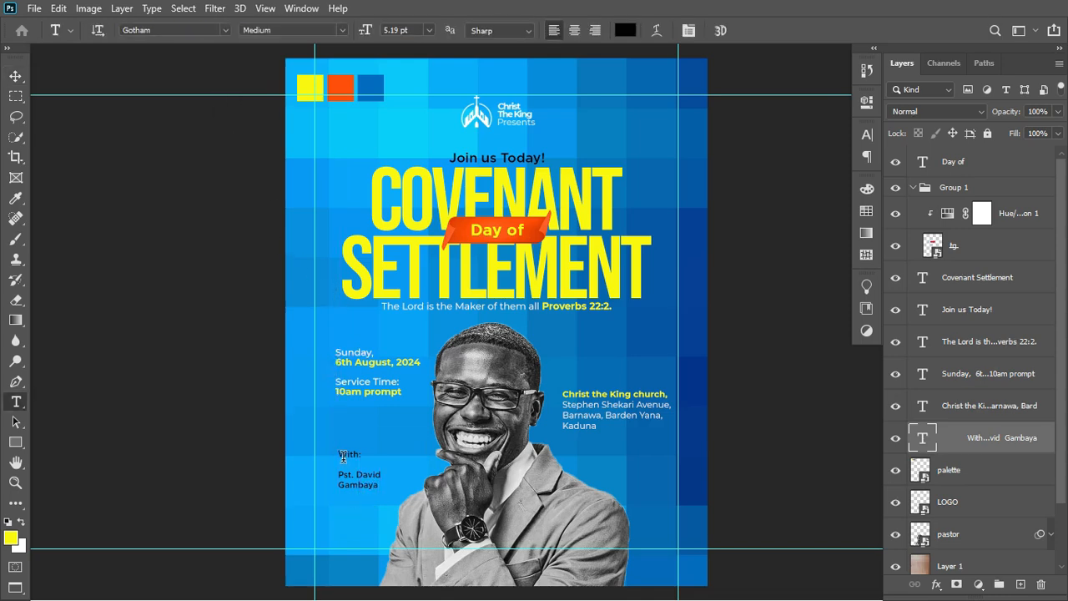
{"action": "left_click_drag", "start_coordinate": [340, 473], "coordinate": [386, 494]}
{"action": "key", "text": "ctrl+c"}
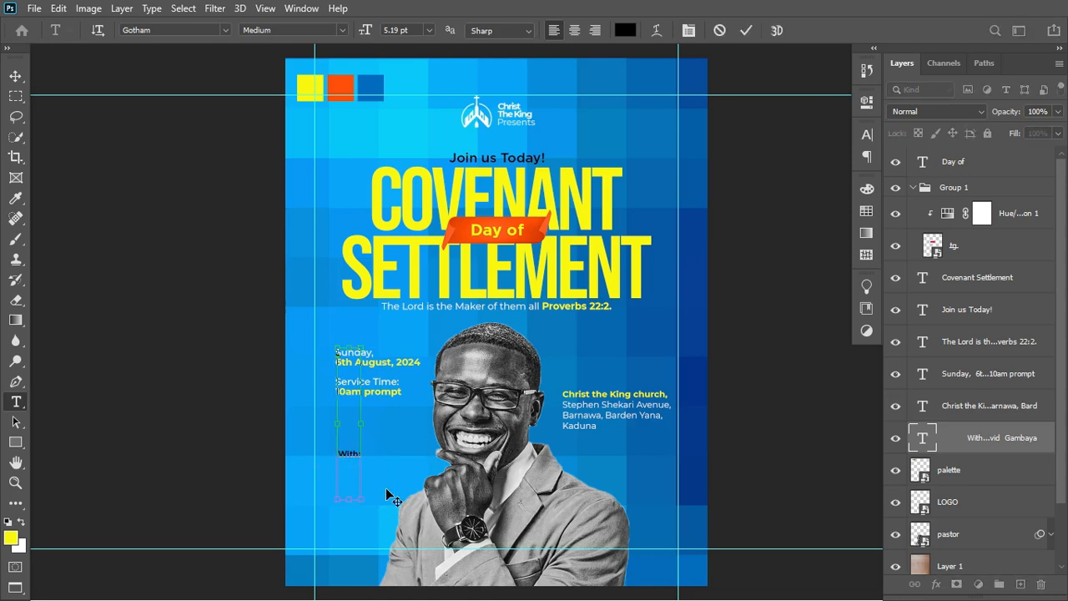
{"action": "key", "text": "BackSpace"}
{"action": "key", "text": "ctrl+Return"}
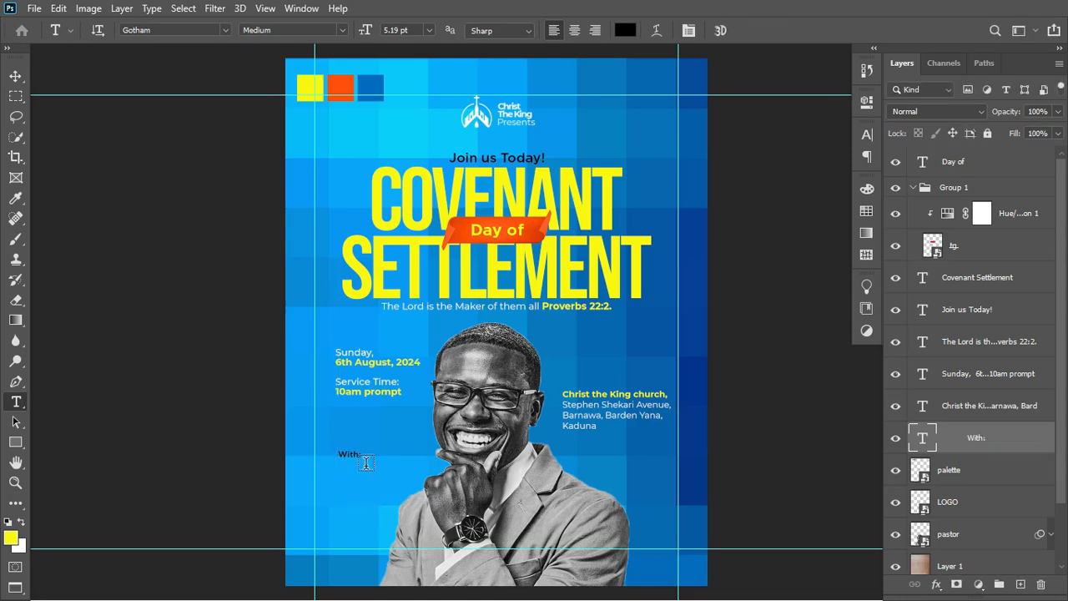
{"action": "left_click", "coordinate": [330, 500]}
{"action": "key", "text": "ctrl+v"}
{"action": "key", "text": "ctrl+Return"}
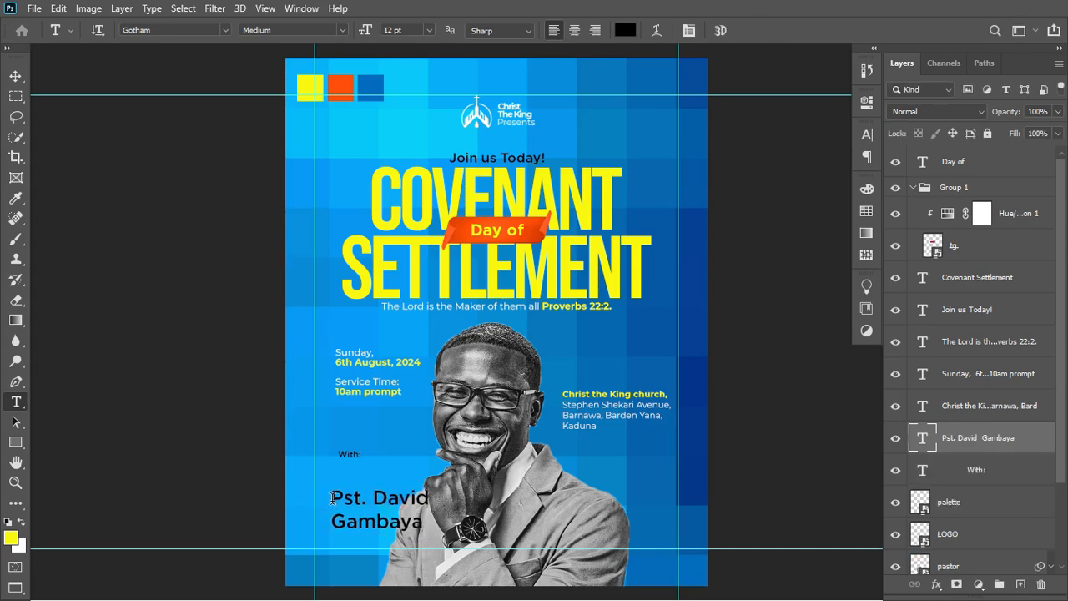
Set the name layer to Montserrat and make the name after Pst. Bold.
{"action": "left_click", "coordinate": [199, 31]}
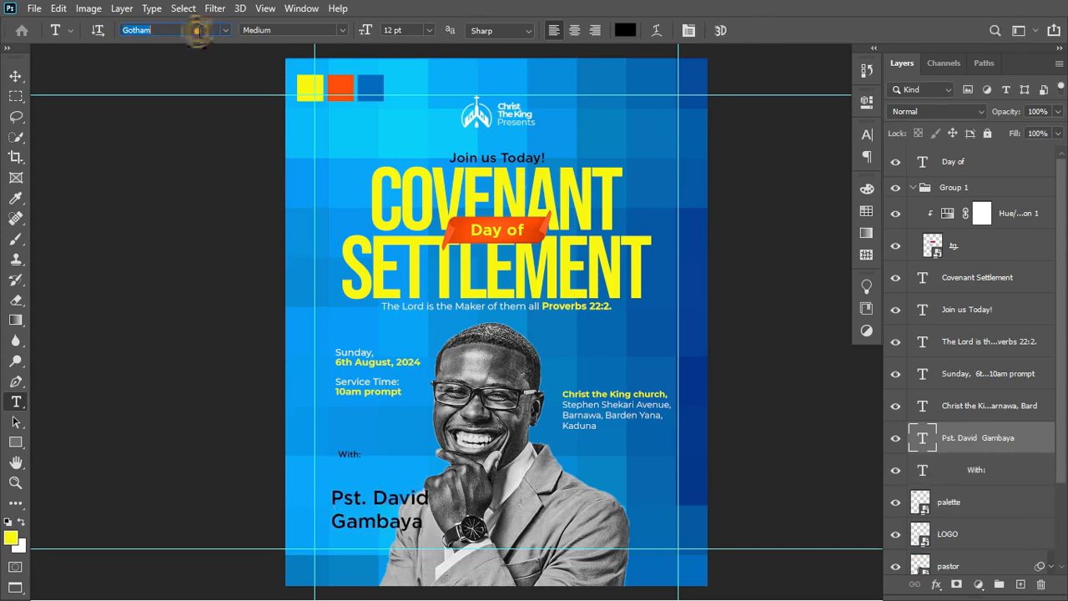
{"action": "type", "text": "mont"}
{"action": "key", "text": "Return"}
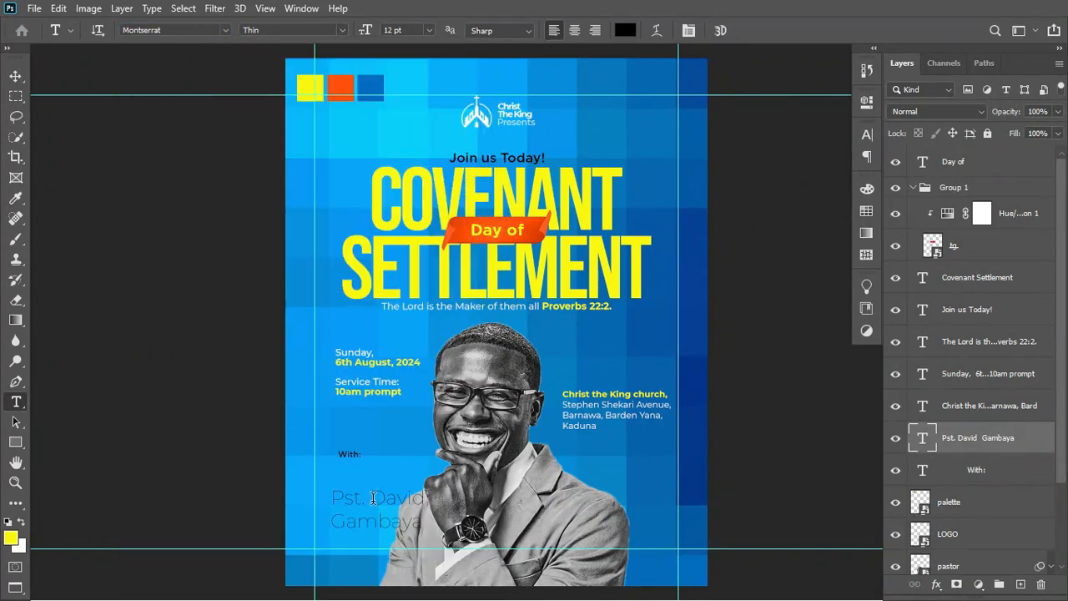
{"action": "left_click_drag", "start_coordinate": [371, 498], "coordinate": [427, 525]}
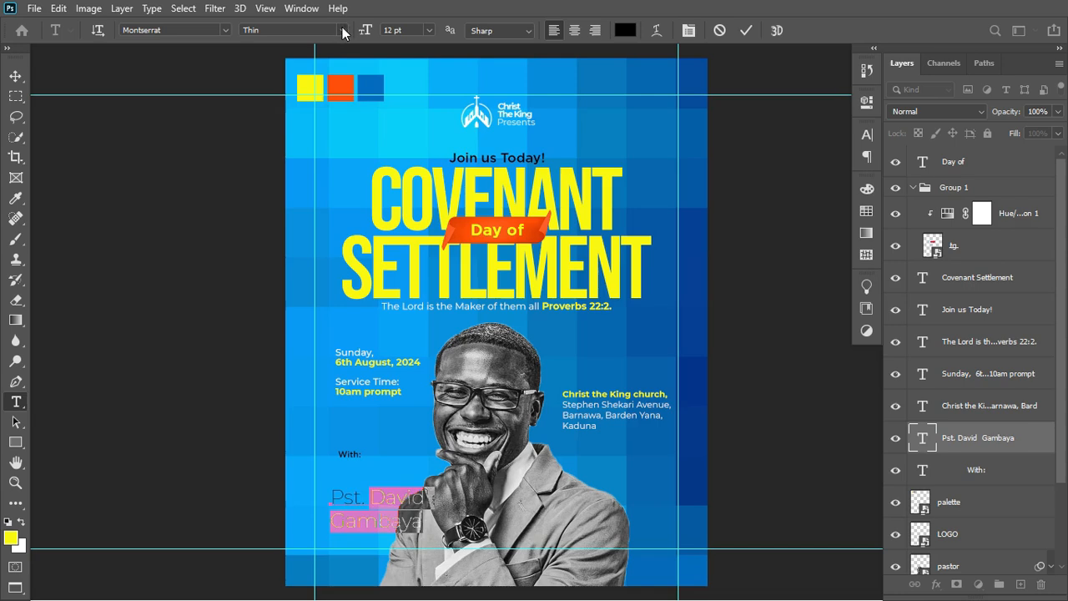
{"action": "left_click", "coordinate": [342, 31]}
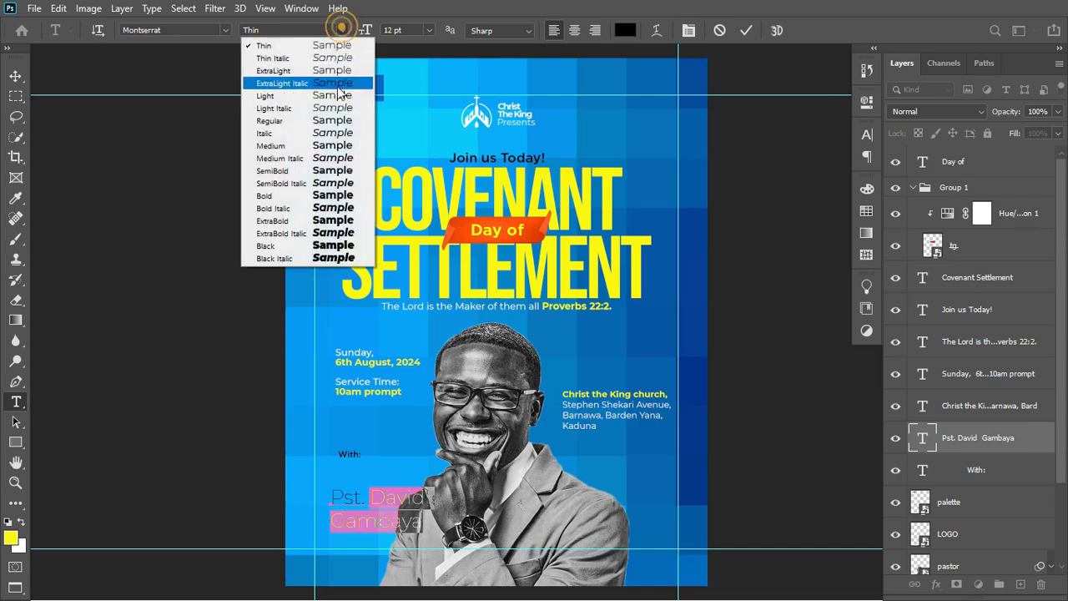
{"action": "left_click", "coordinate": [298, 197]}
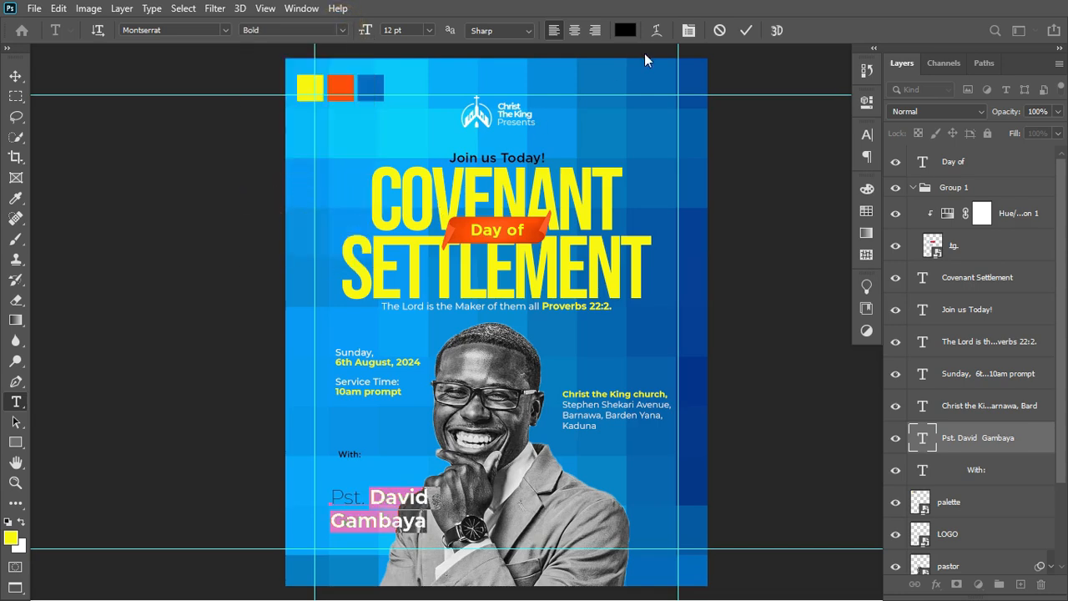
{"action": "left_click", "coordinate": [743, 31]}
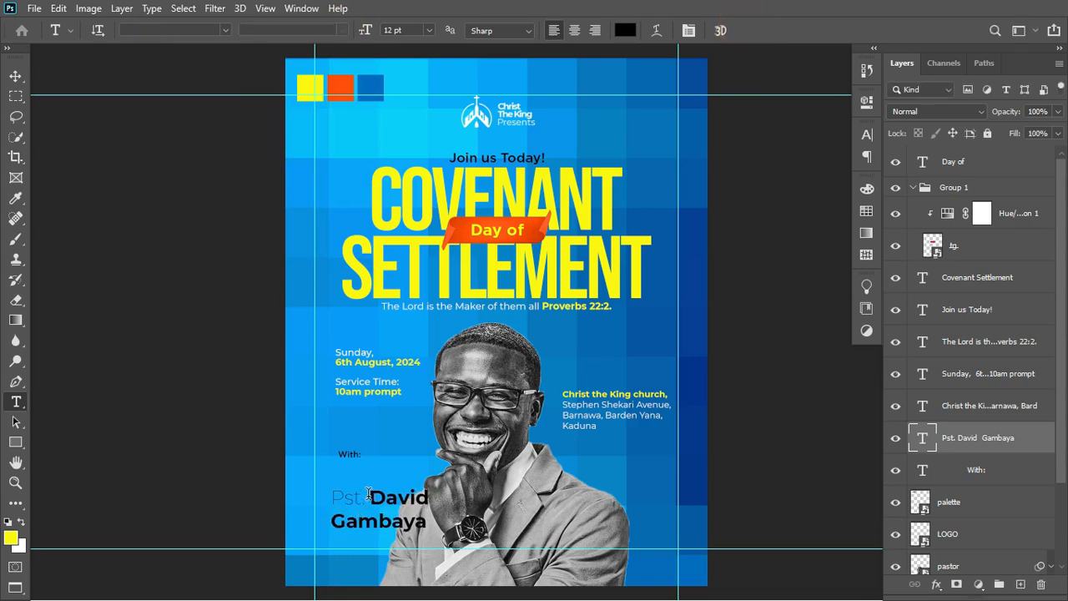
Make the Pst. title Regular weight and white.
{"action": "left_click_drag", "start_coordinate": [368, 494], "coordinate": [332, 497]}
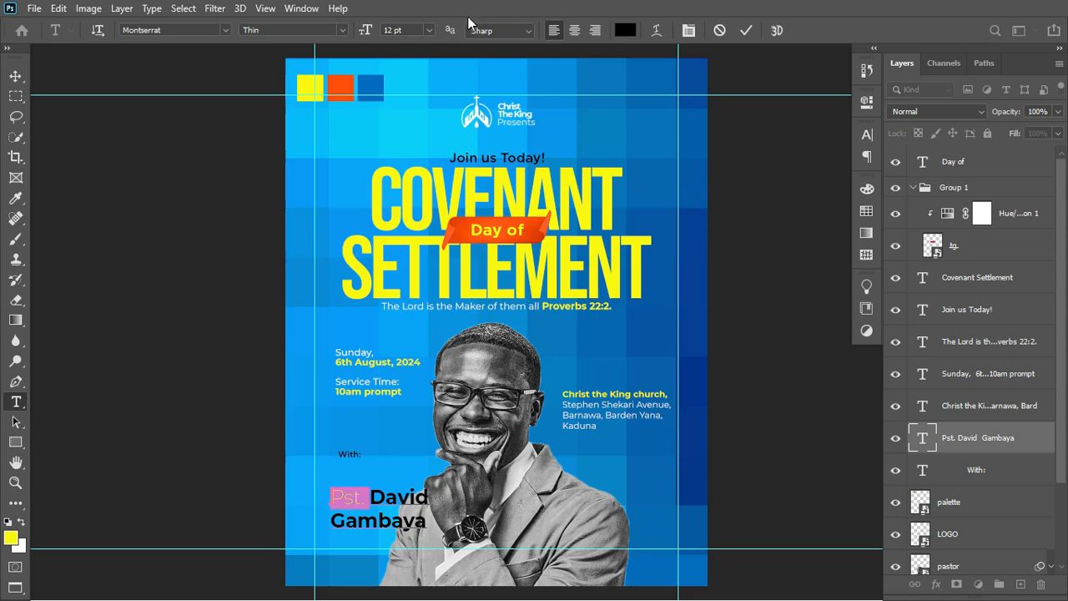
{"action": "left_click", "coordinate": [344, 27]}
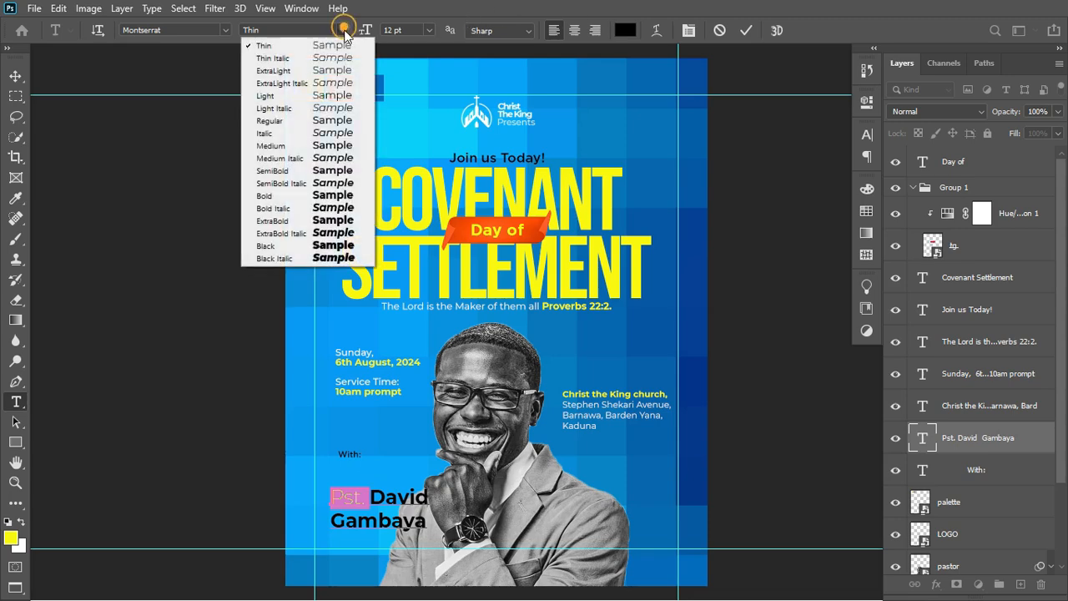
{"action": "left_click", "coordinate": [312, 120]}
{"action": "left_click", "coordinate": [625, 30]}
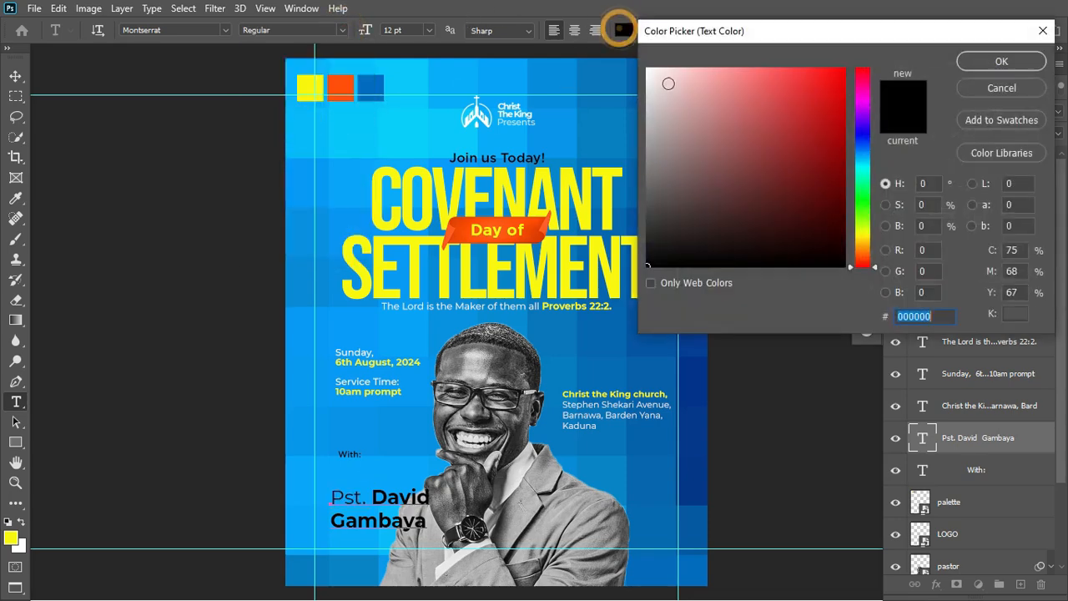
{"action": "left_click", "coordinate": [649, 67]}
{"action": "left_click", "coordinate": [1002, 61]}
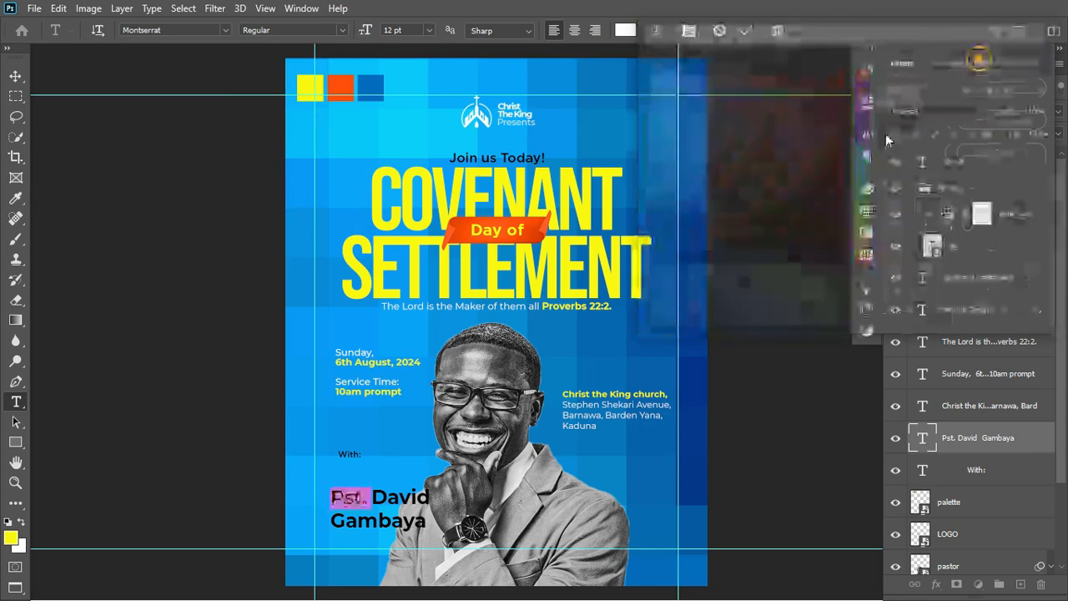
Color the pastor's name yellow (#faf705) and commit the text.
{"action": "left_click_drag", "start_coordinate": [372, 498], "coordinate": [428, 521]}
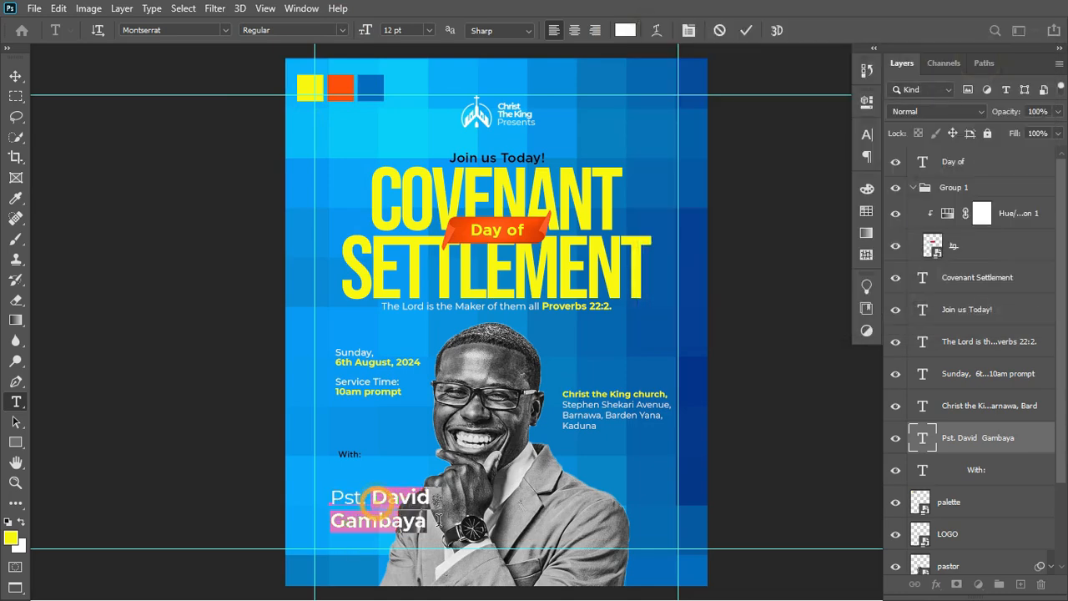
{"action": "left_click", "coordinate": [625, 32]}
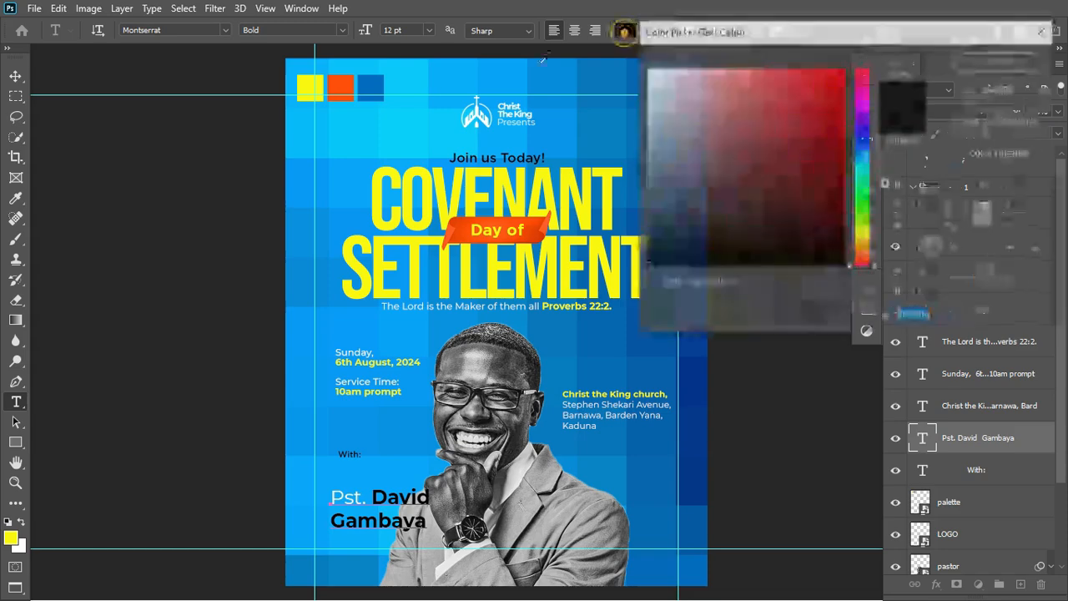
{"action": "left_click", "coordinate": [309, 87]}
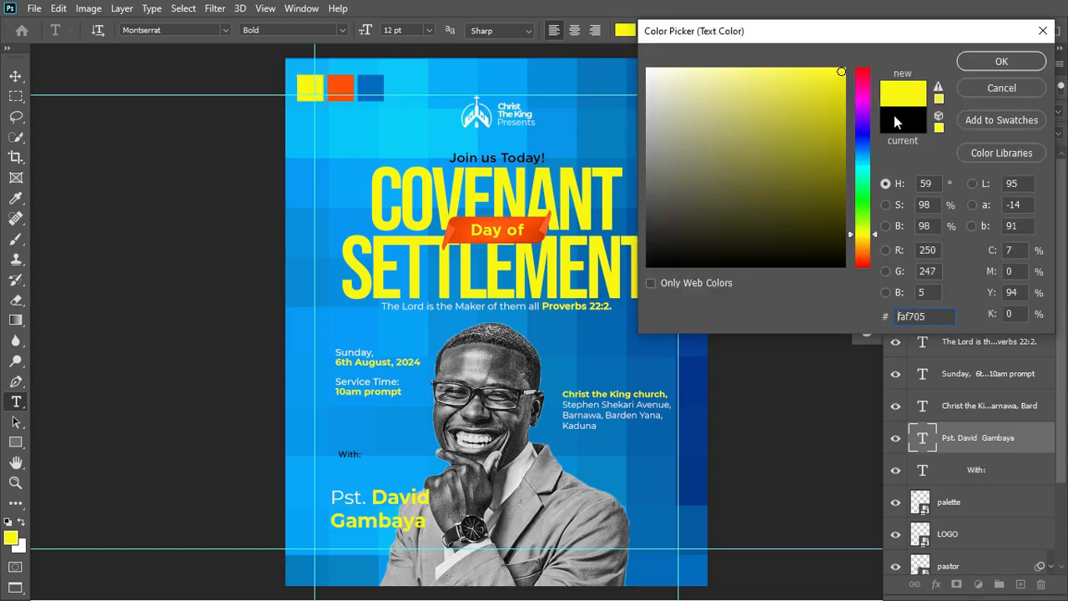
{"action": "left_click", "coordinate": [1006, 60]}
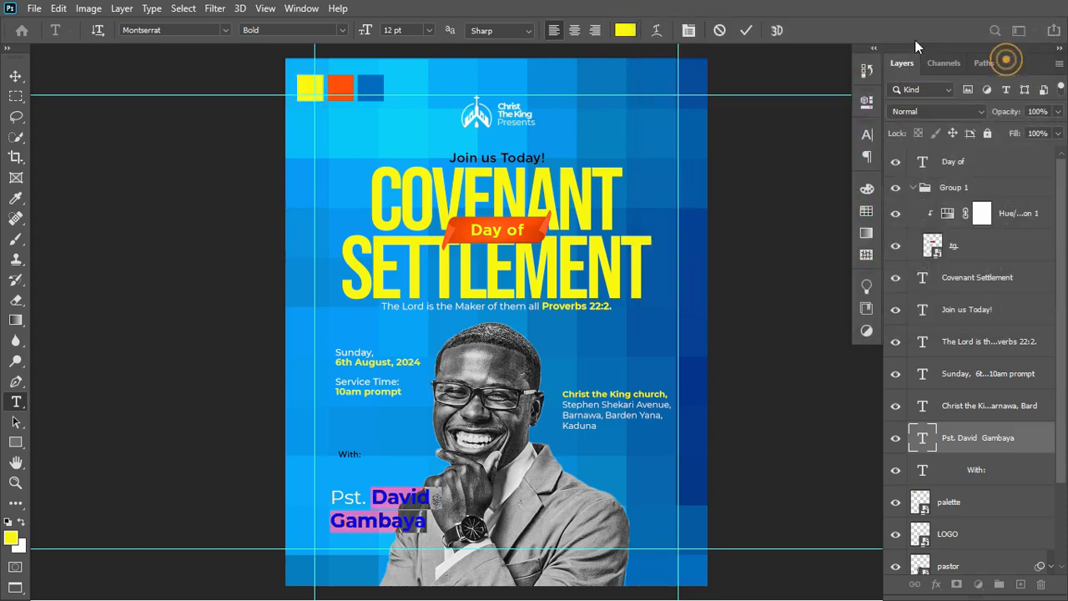
{"action": "left_click", "coordinate": [746, 31]}
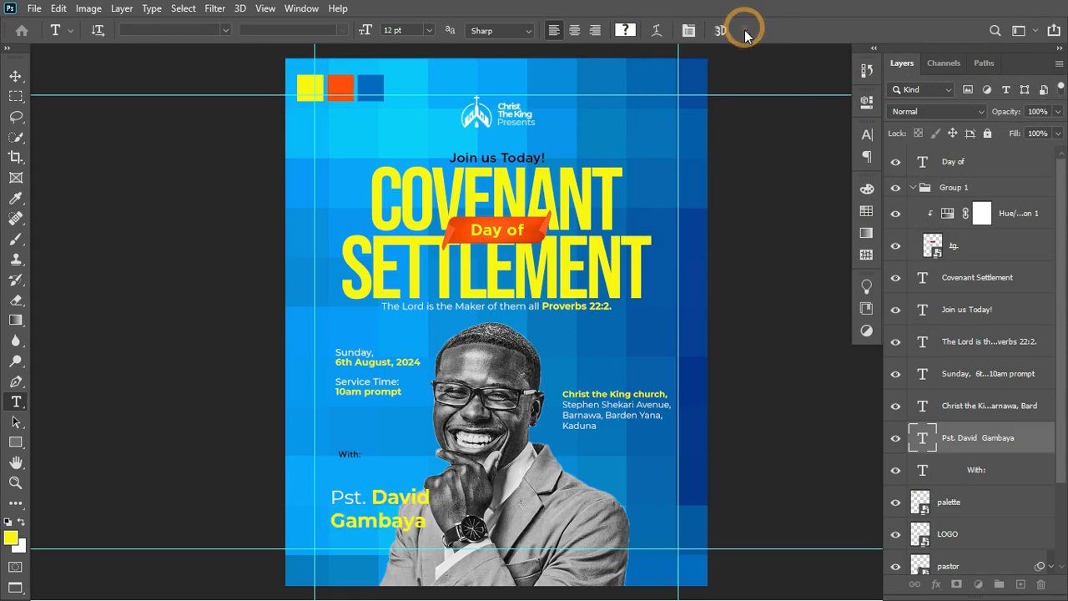
Set the pastor name's leading to 10 pt in the Character panel.
{"action": "left_click", "coordinate": [867, 138]}
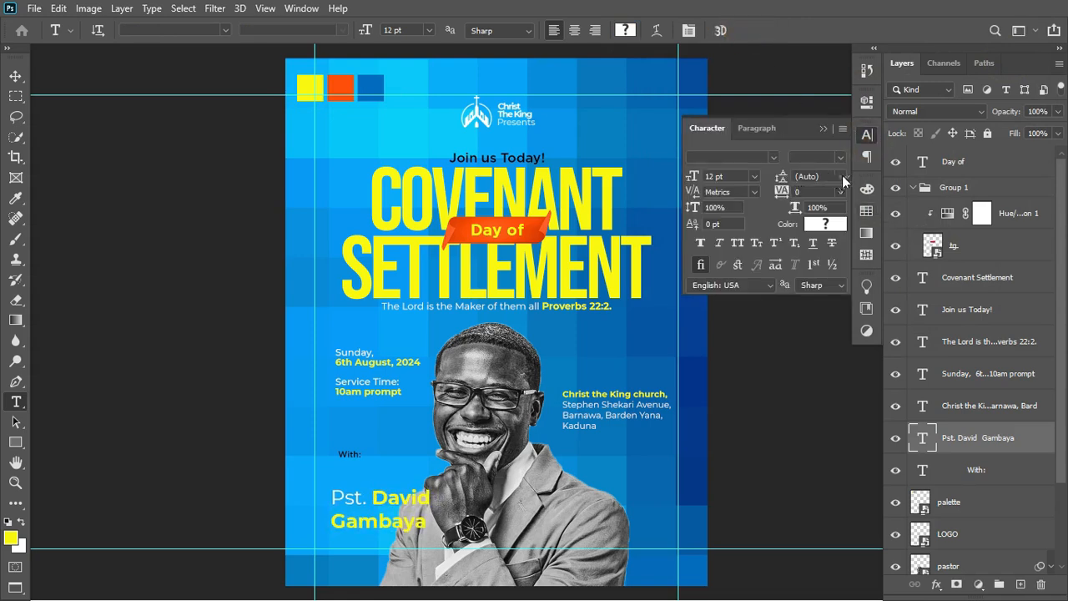
{"action": "left_click", "coordinate": [842, 175]}
{"action": "left_click", "coordinate": [803, 201]}
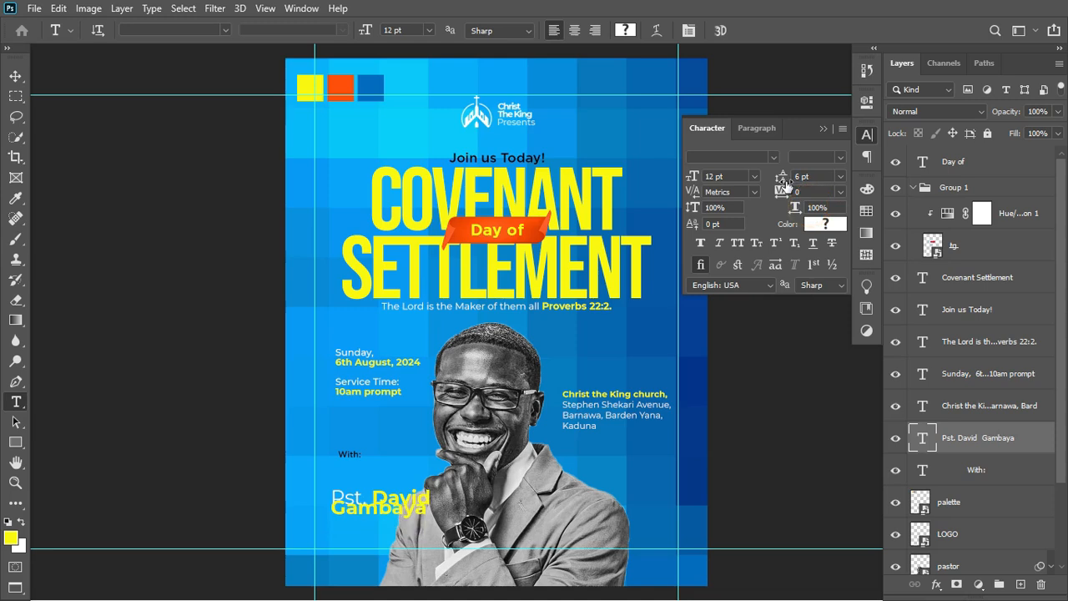
{"action": "left_click_drag", "start_coordinate": [785, 184], "coordinate": [786, 177]}
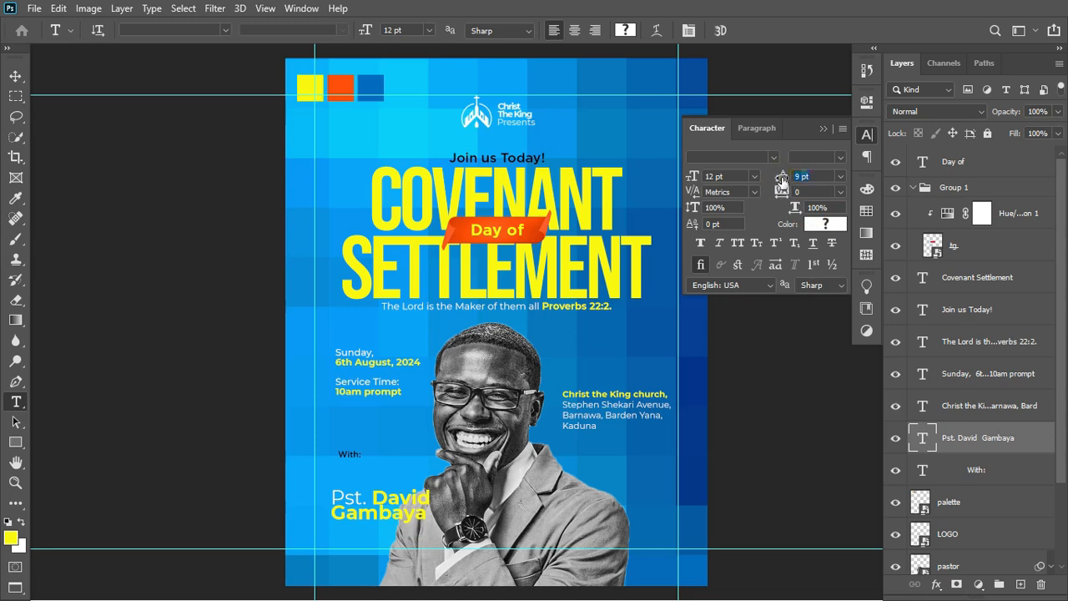
{"action": "left_click_drag", "start_coordinate": [782, 182], "coordinate": [787, 179]}
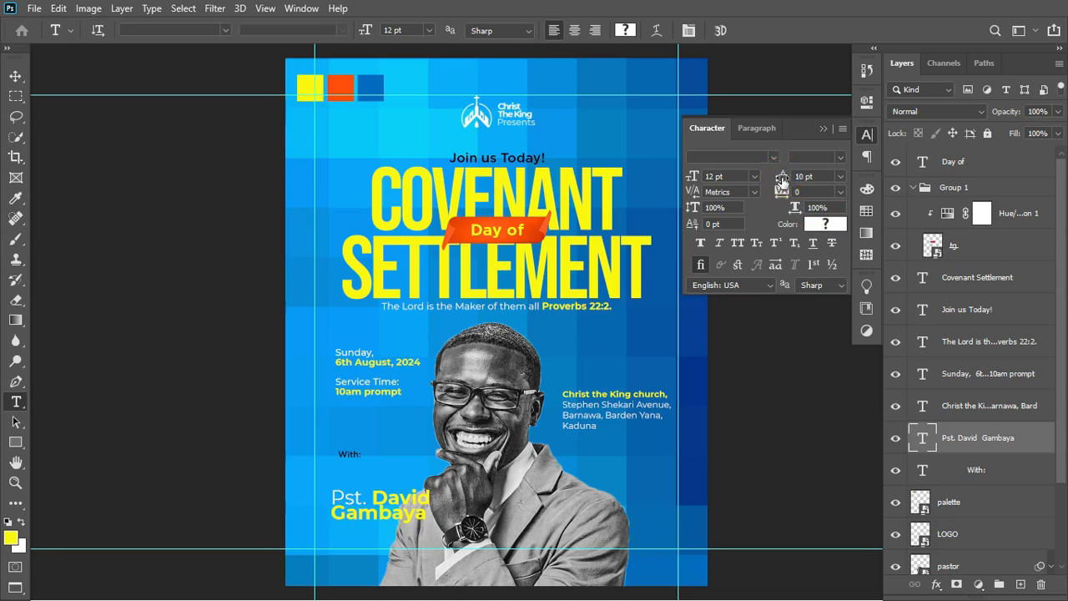
{"action": "left_click", "coordinate": [824, 128]}
Scale the pastor name to about 66% and move it up beside With:.
{"action": "key", "text": "ctrl+t"}
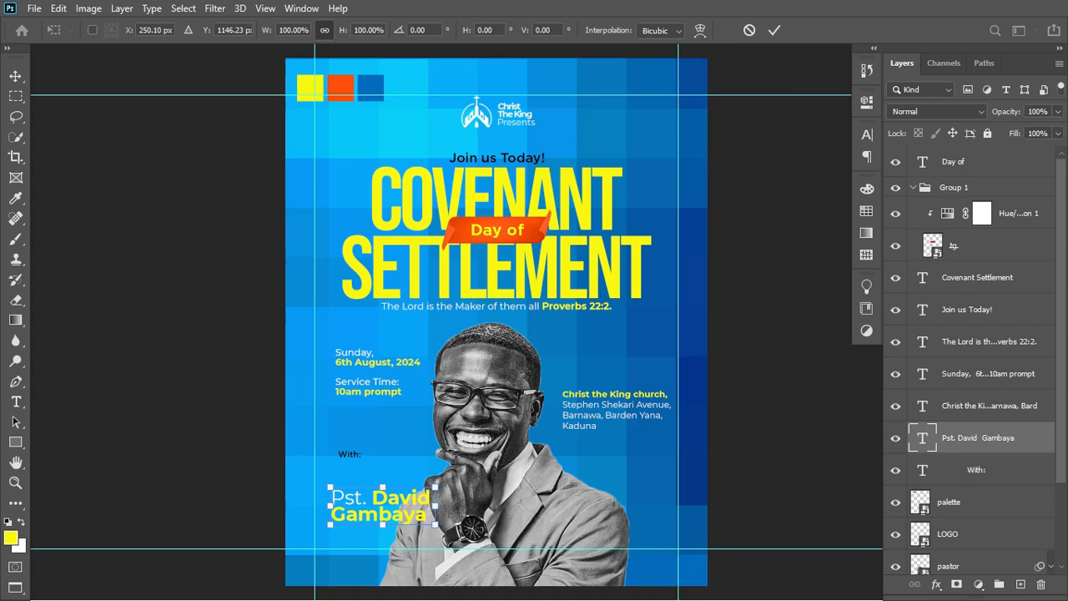
{"action": "left_click_drag", "start_coordinate": [434, 528], "coordinate": [395, 523]}
{"action": "key", "text": "Return"}
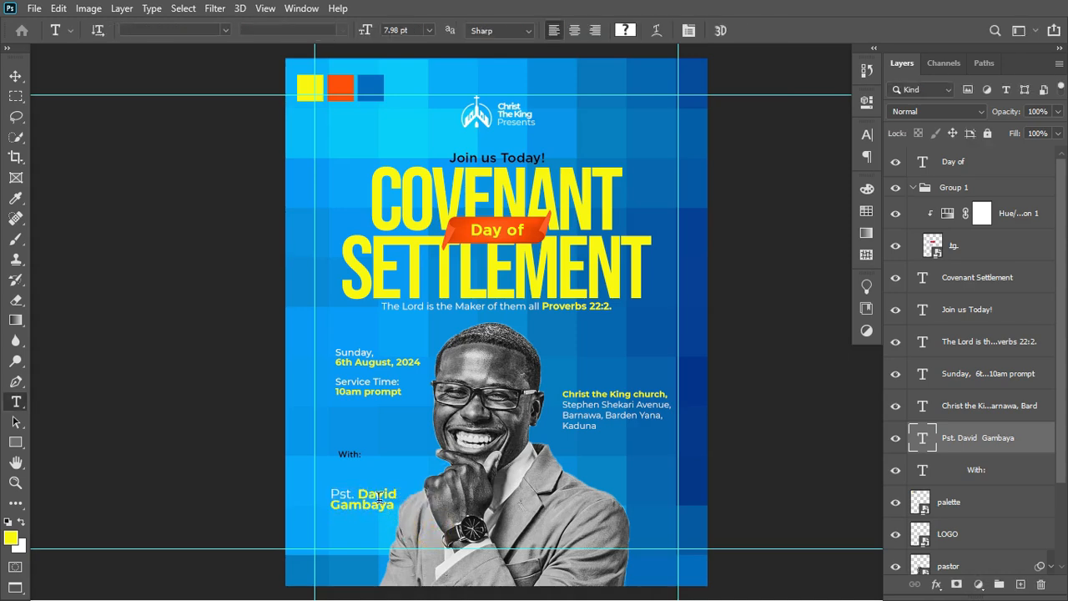
{"action": "left_click", "coordinate": [16, 76]}
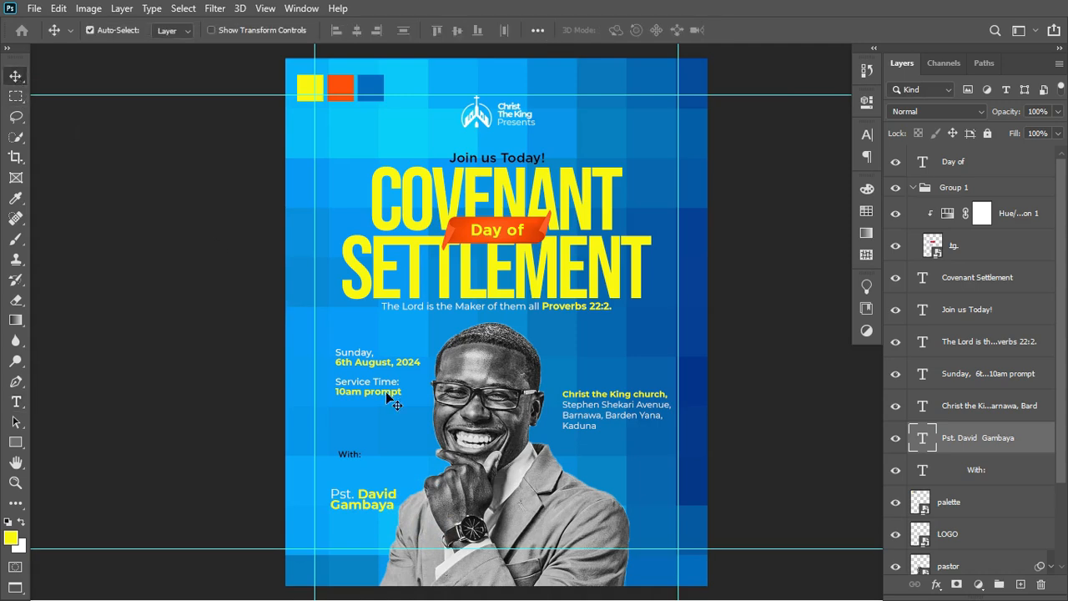
{"action": "left_click_drag", "start_coordinate": [384, 482], "coordinate": [404, 442]}
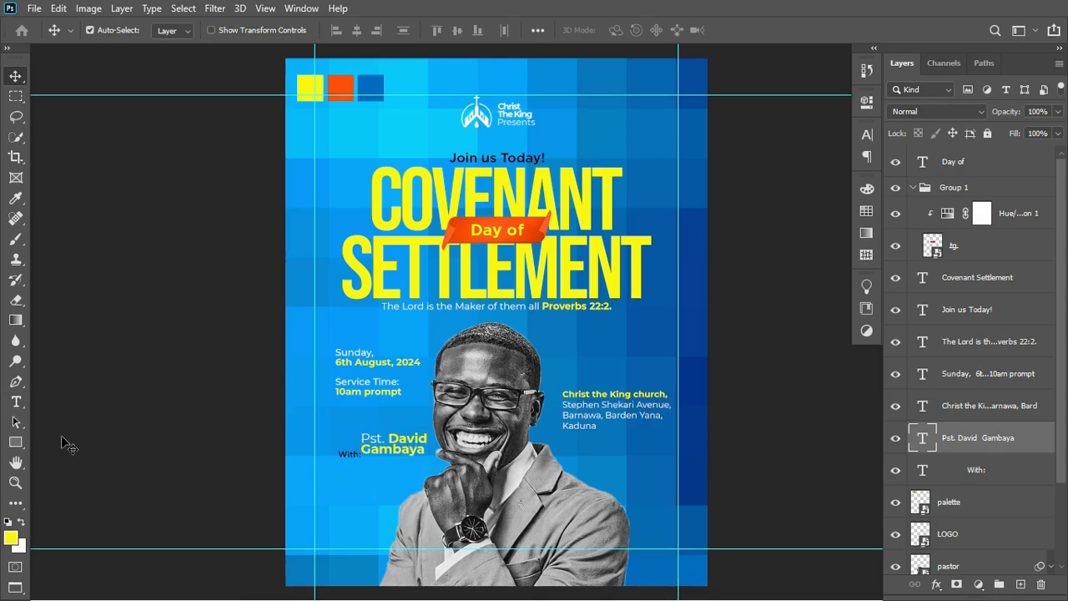
Draw a circle with the Ellipse Tool over the lower left of the pastor photo.
{"action": "left_click", "coordinate": [16, 443]}
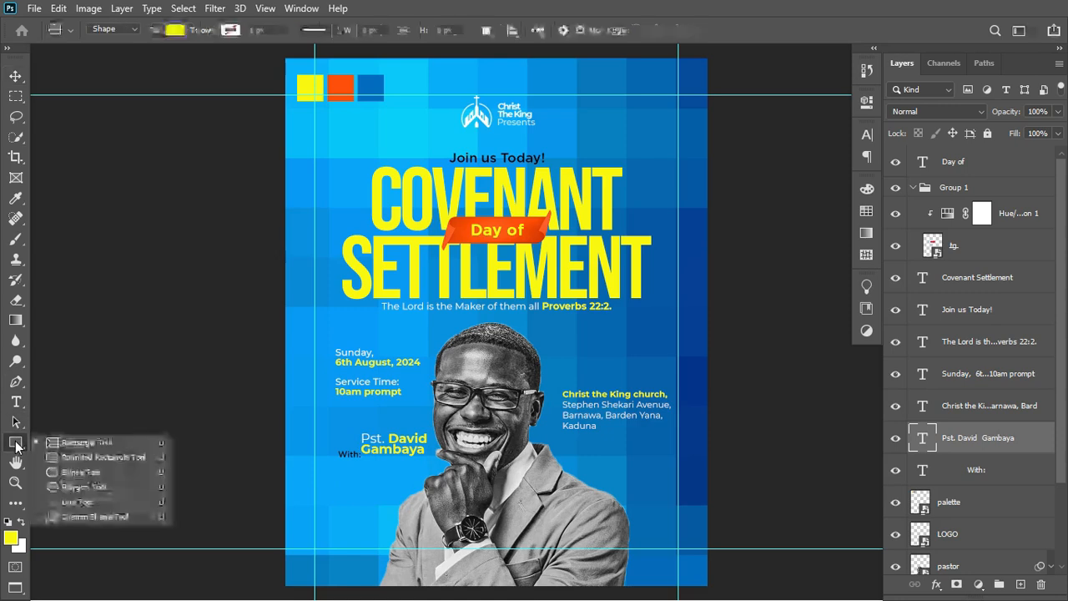
{"action": "left_click", "coordinate": [67, 472]}
{"action": "left_click_drag", "start_coordinate": [375, 486], "coordinate": [463, 477]}
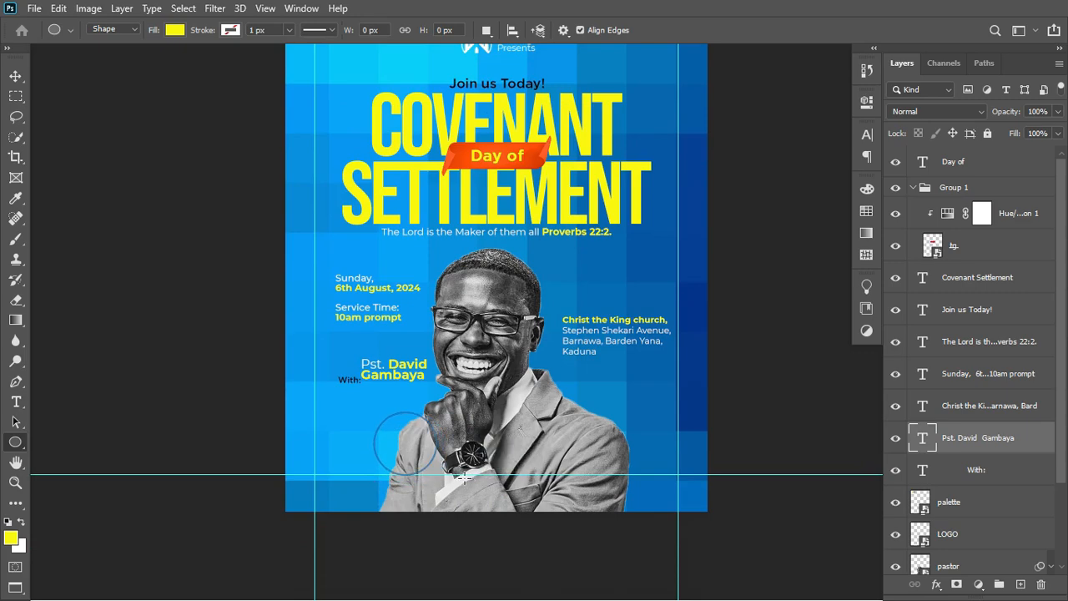
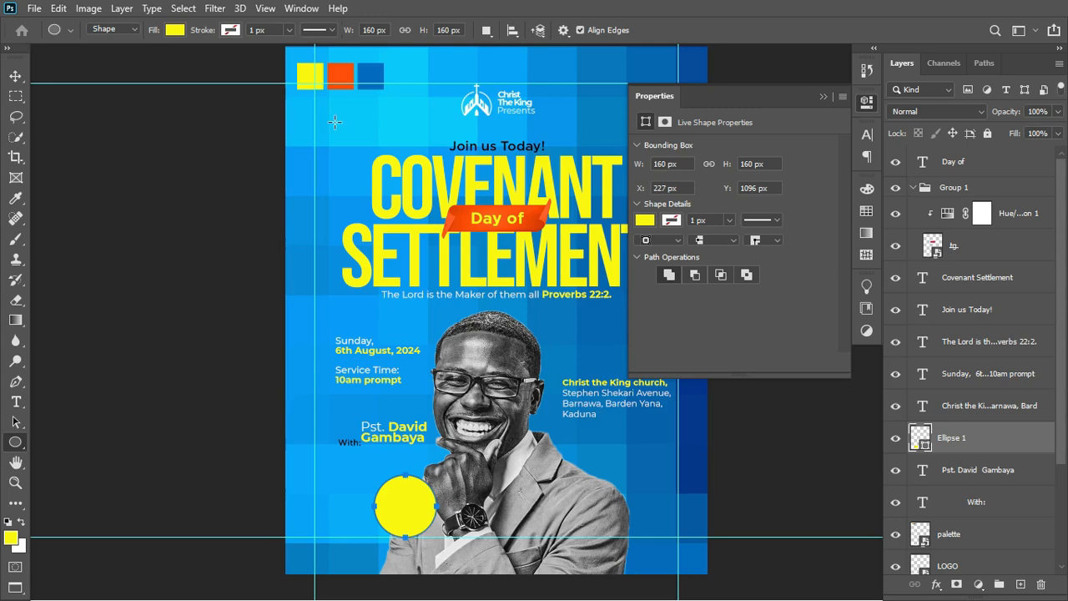
Fill the Ellipse 1 circle with a deep orange (ec4904) and set it to Hard Light.
{"action": "double_click", "coordinate": [921, 437]}
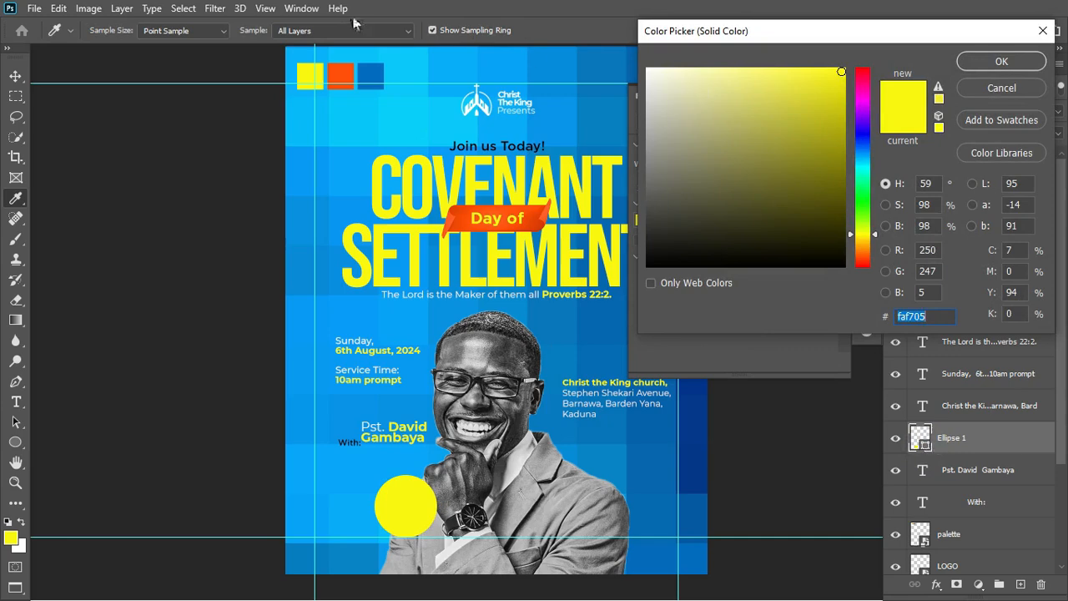
{"action": "left_click", "coordinate": [342, 79]}
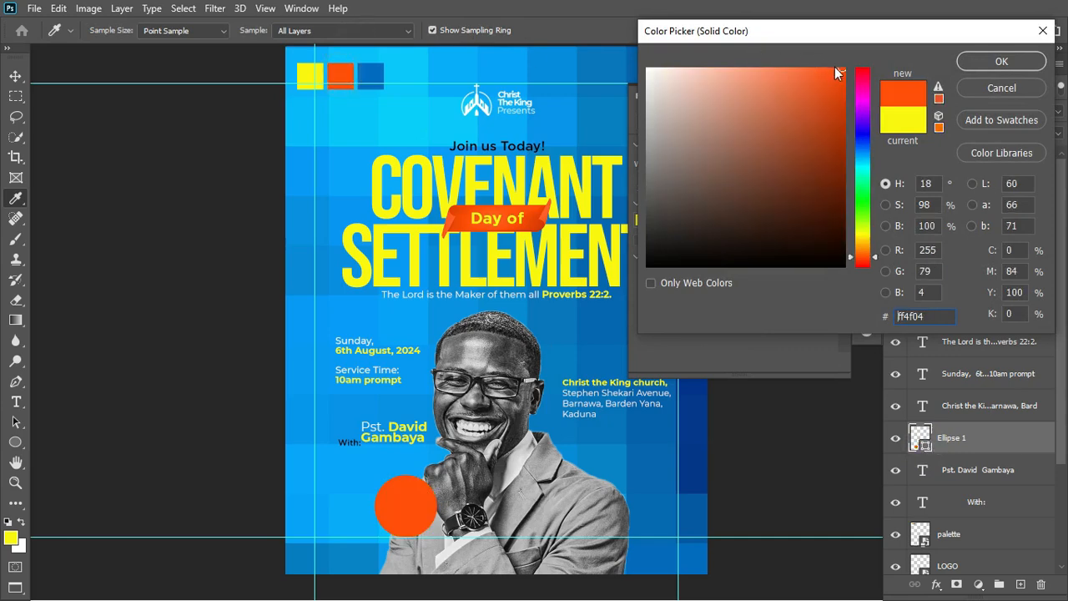
{"action": "left_click", "coordinate": [842, 82]}
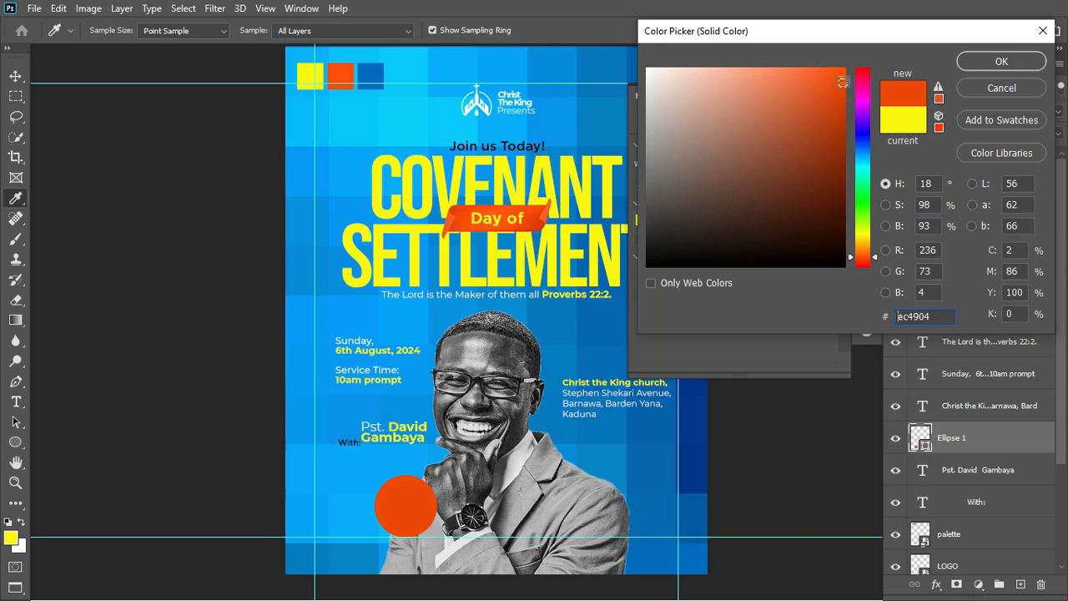
{"action": "left_click", "coordinate": [1001, 62]}
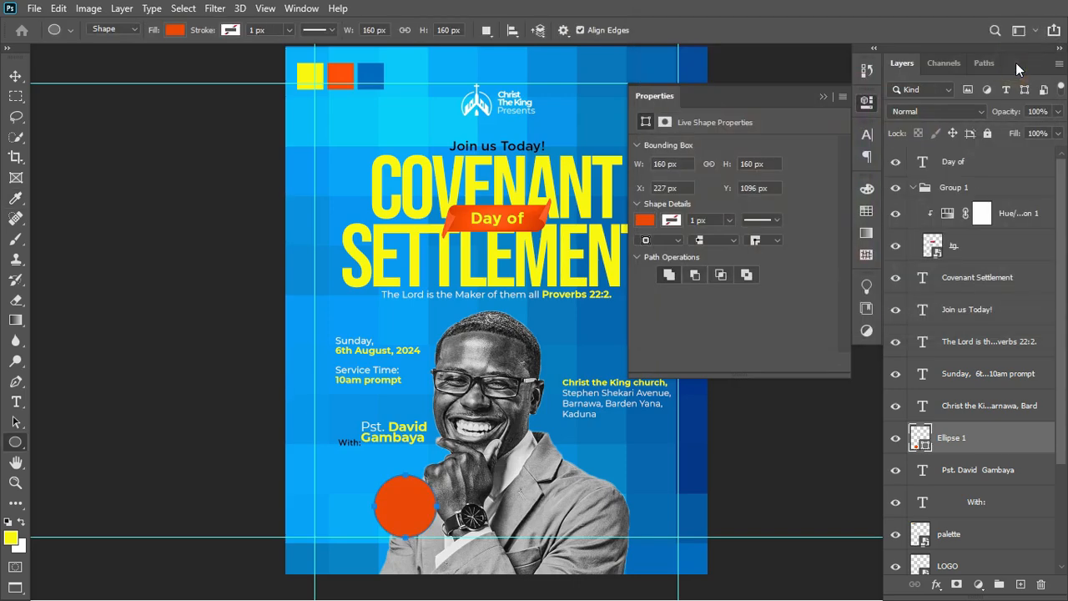
{"action": "left_click", "coordinate": [953, 114]}
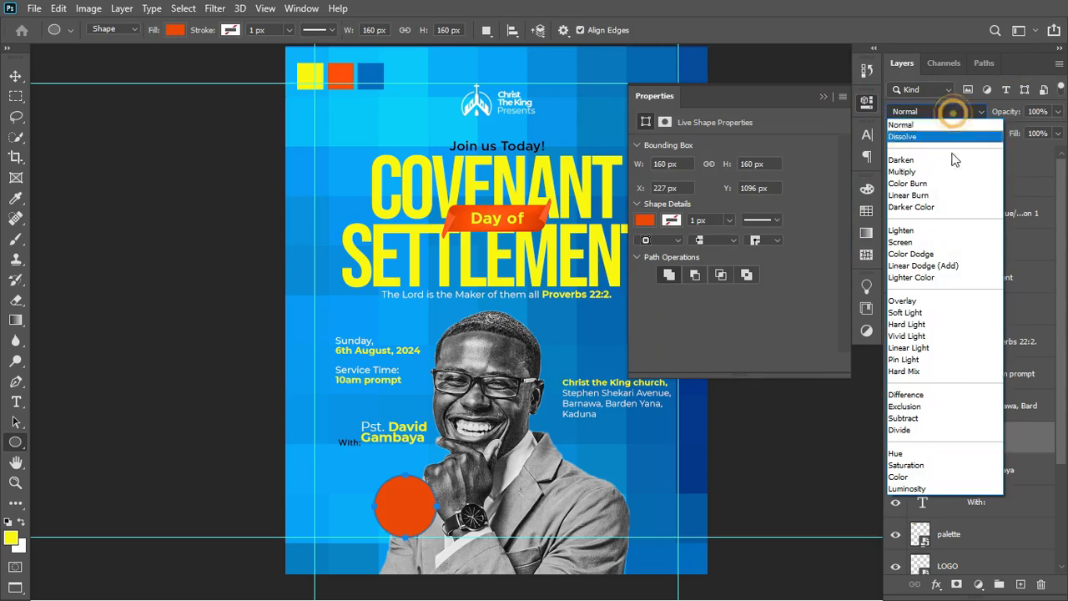
{"action": "left_click", "coordinate": [935, 324]}
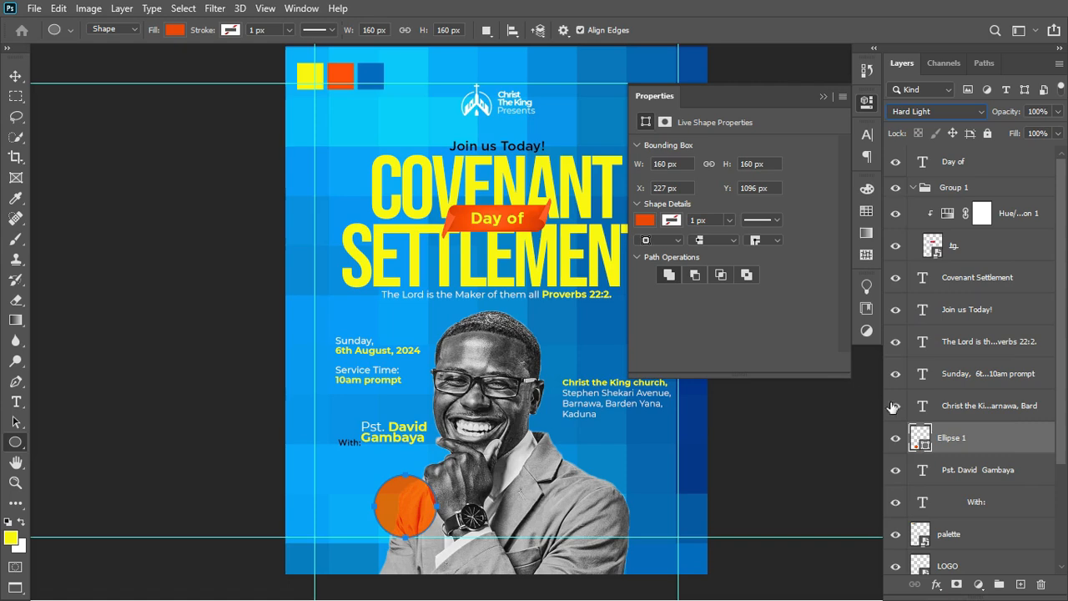
Duplicate the orange circle and scale the copy up to 135%.
{"action": "key", "text": "ctrl+j"}
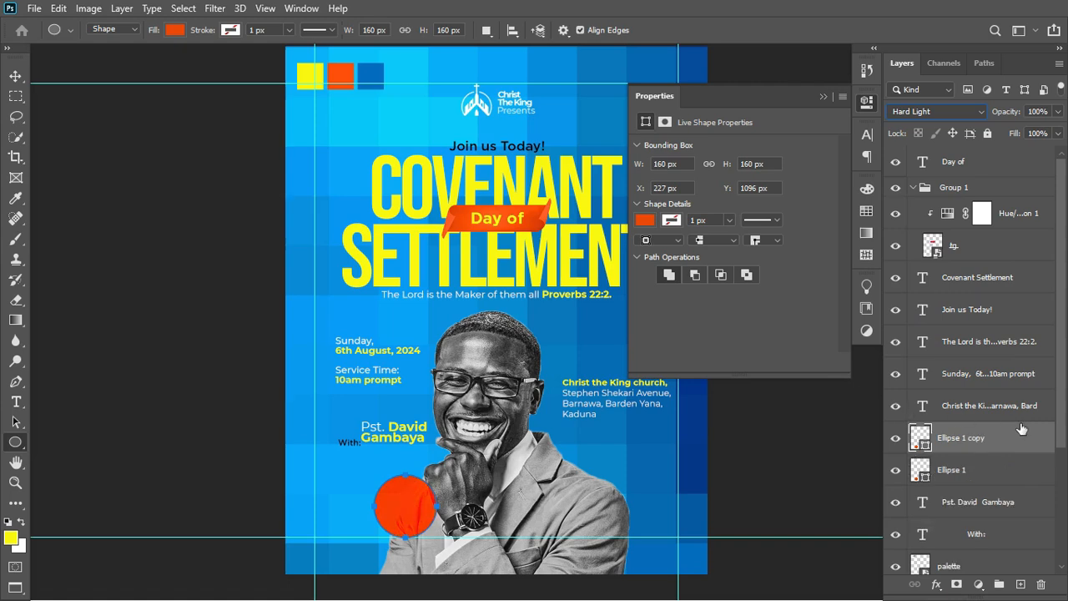
{"action": "key", "text": "ctrl+t"}
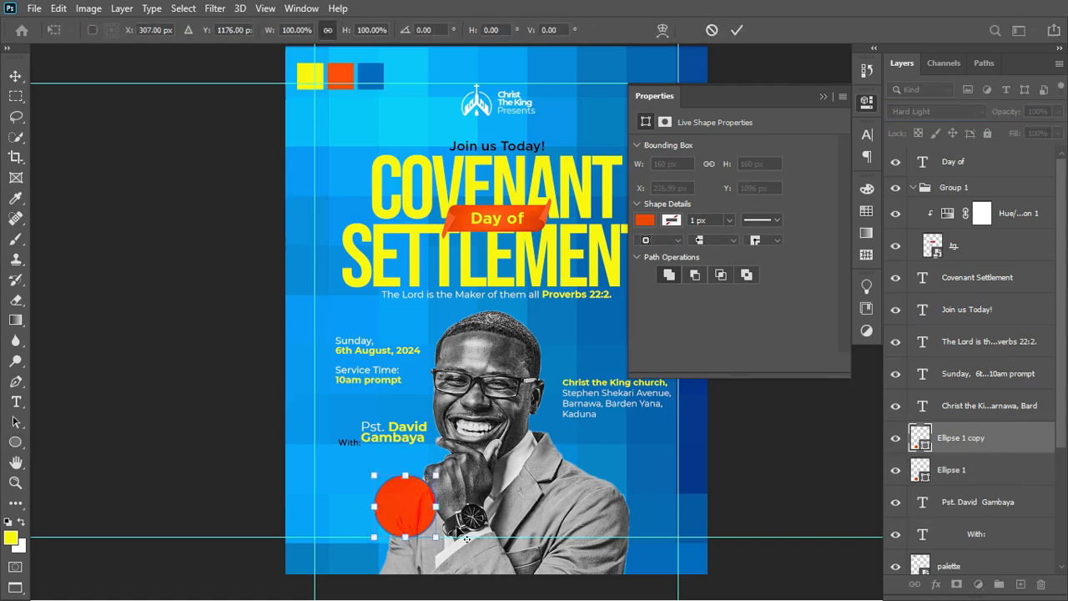
{"action": "left_click_drag", "start_coordinate": [438, 539], "coordinate": [451, 548]}
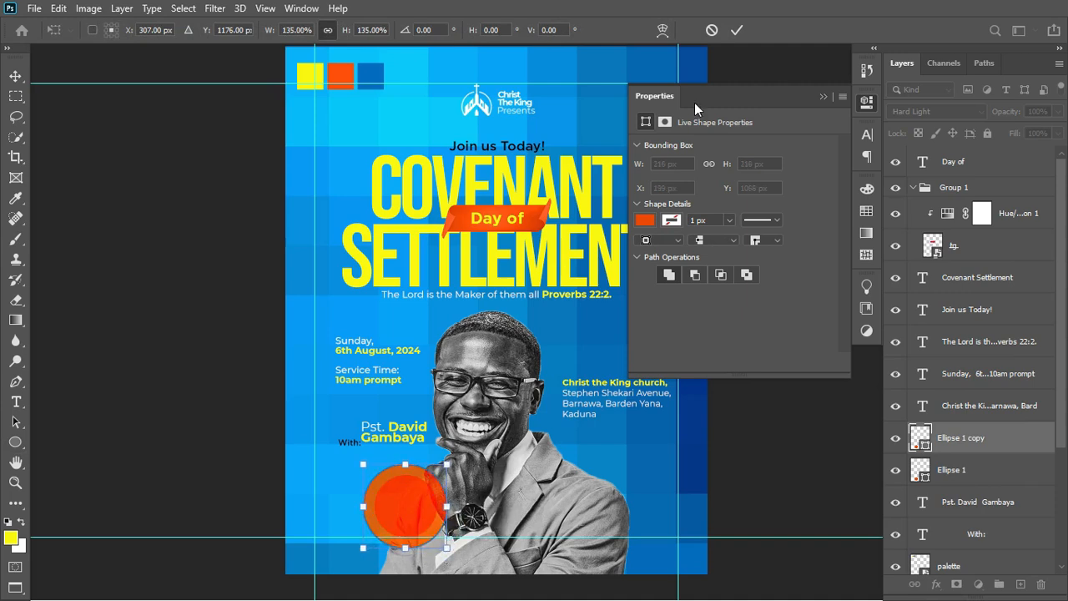
{"action": "left_click", "coordinate": [736, 30]}
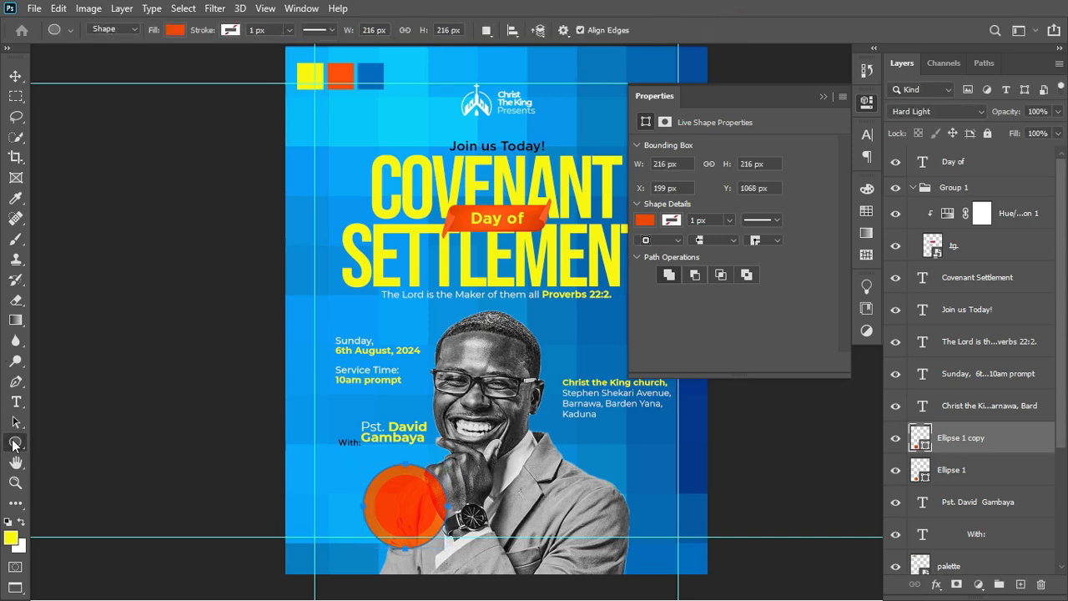
Give the copy no fill, a 22 px yellow stroke and Overlay blend mode.
{"action": "left_click", "coordinate": [174, 32]}
{"action": "left_click", "coordinate": [84, 60]}
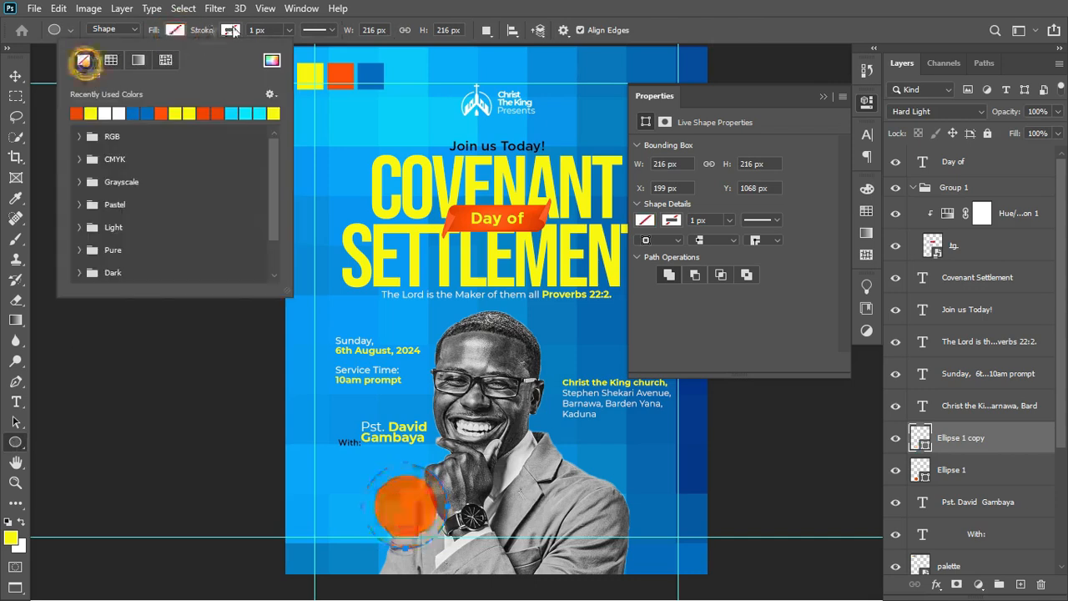
{"action": "left_click", "coordinate": [231, 30]}
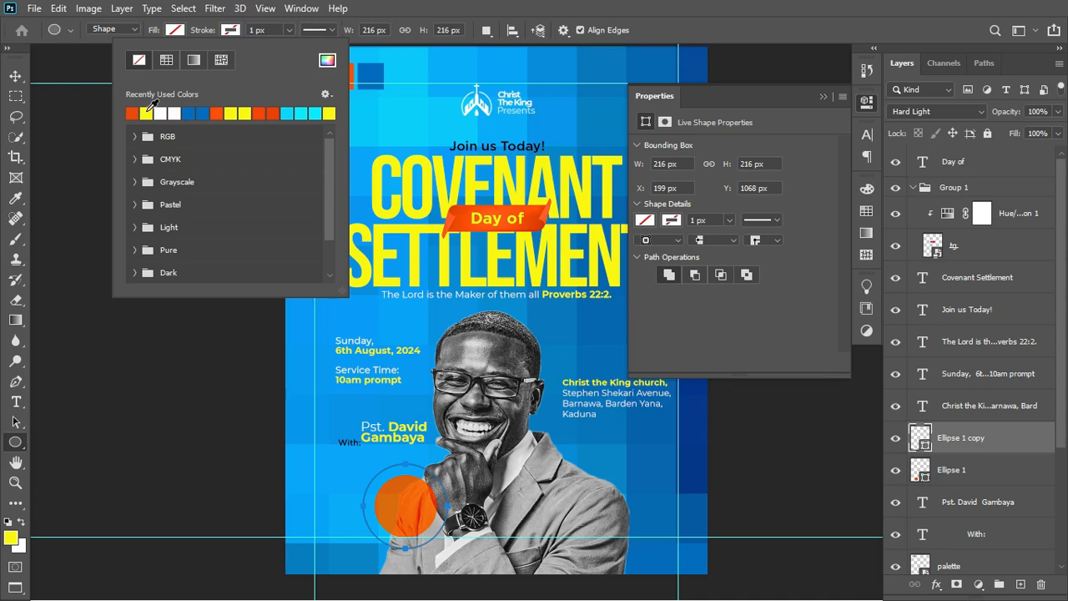
{"action": "left_click", "coordinate": [147, 111]}
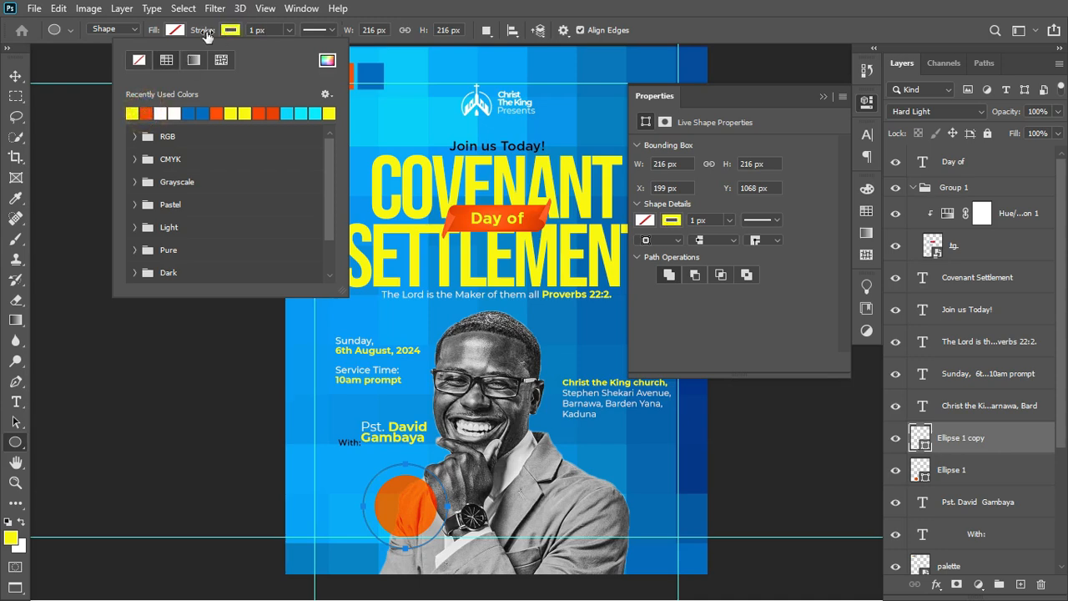
{"action": "left_click_drag", "start_coordinate": [202, 32], "coordinate": [220, 32]}
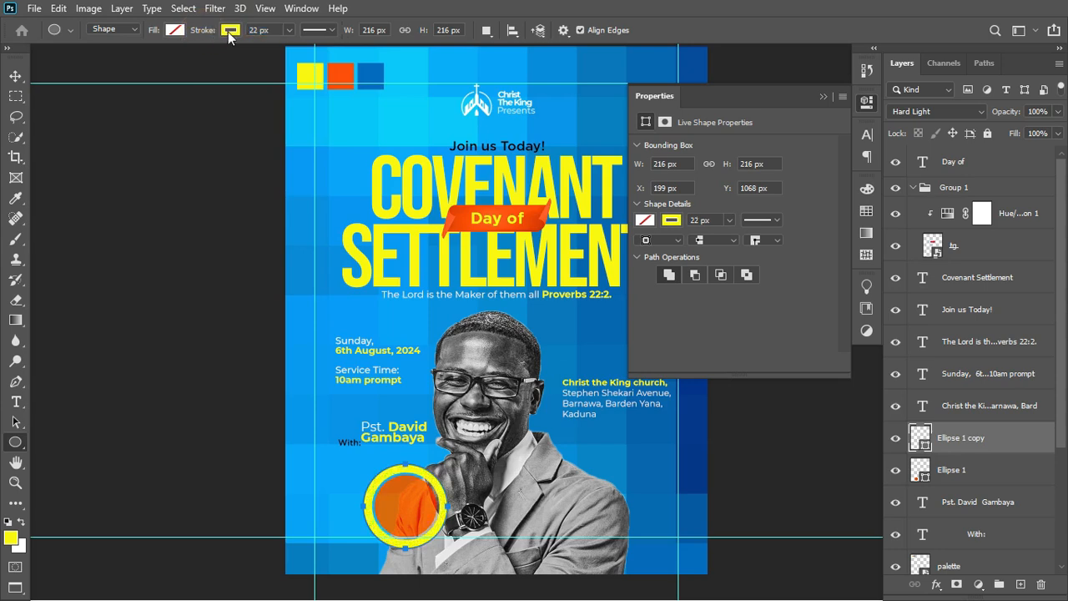
{"action": "left_click", "coordinate": [971, 111]}
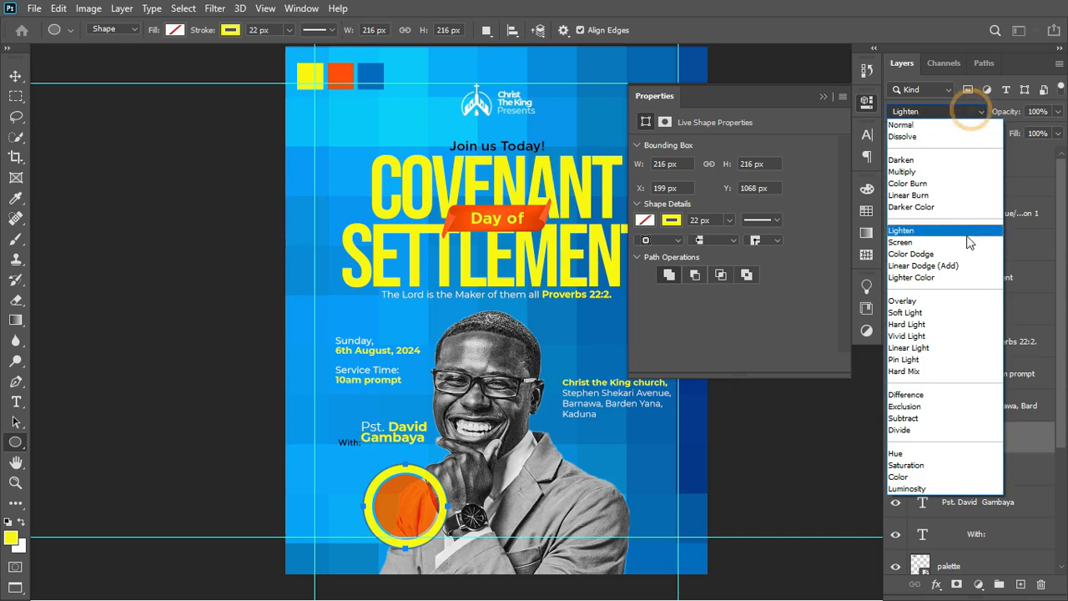
{"action": "left_click", "coordinate": [941, 302]}
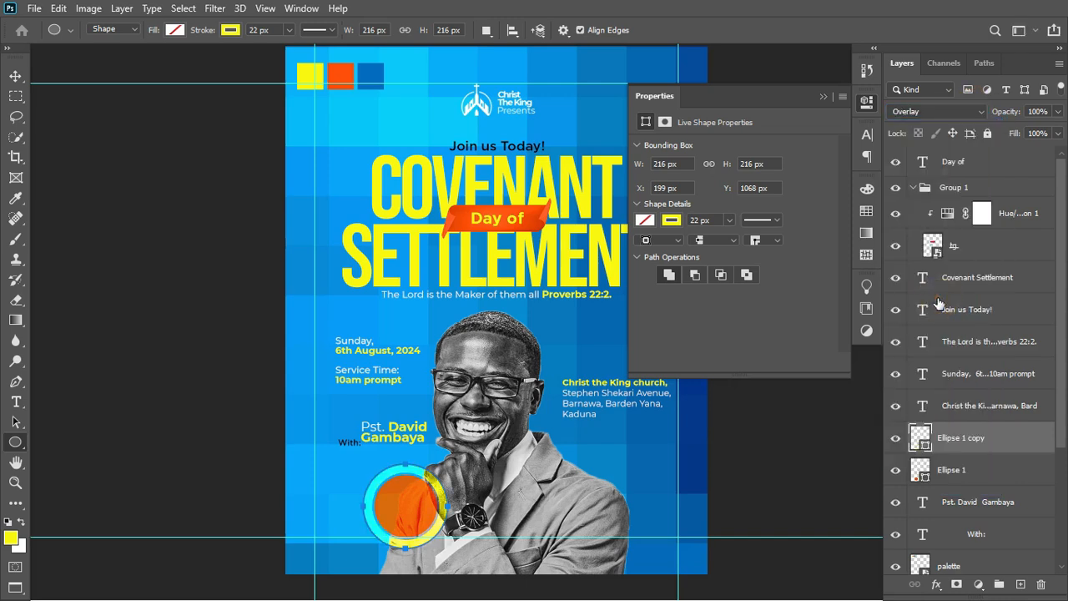
{"action": "left_click", "coordinate": [15, 76]}
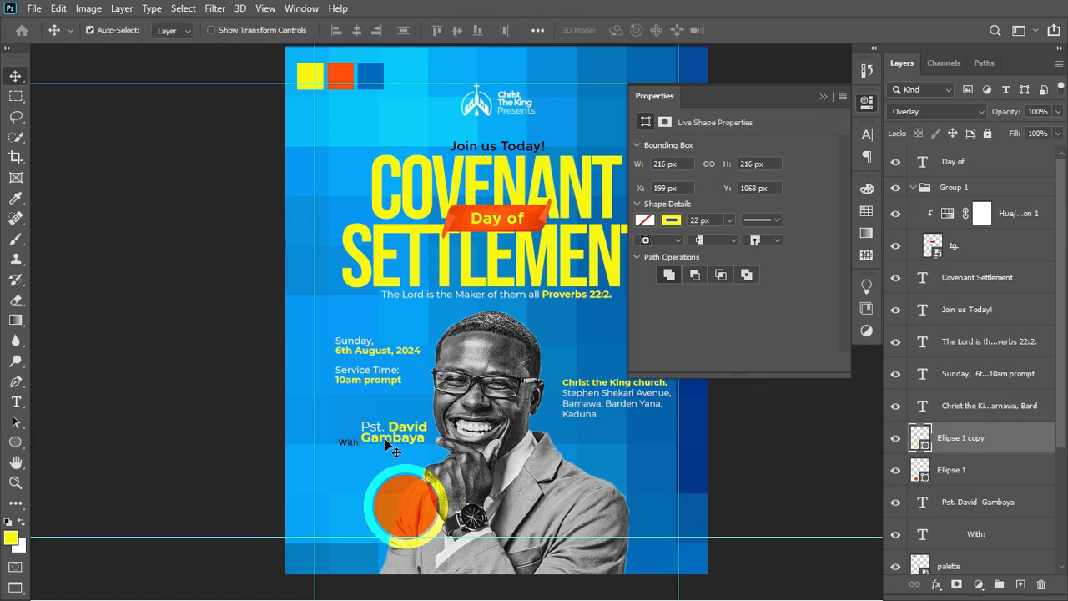
Move the pastor name onto the orange circle and stack it and With: above Ellipse 1 copy.
{"action": "left_click_drag", "start_coordinate": [398, 437], "coordinate": [413, 510]}
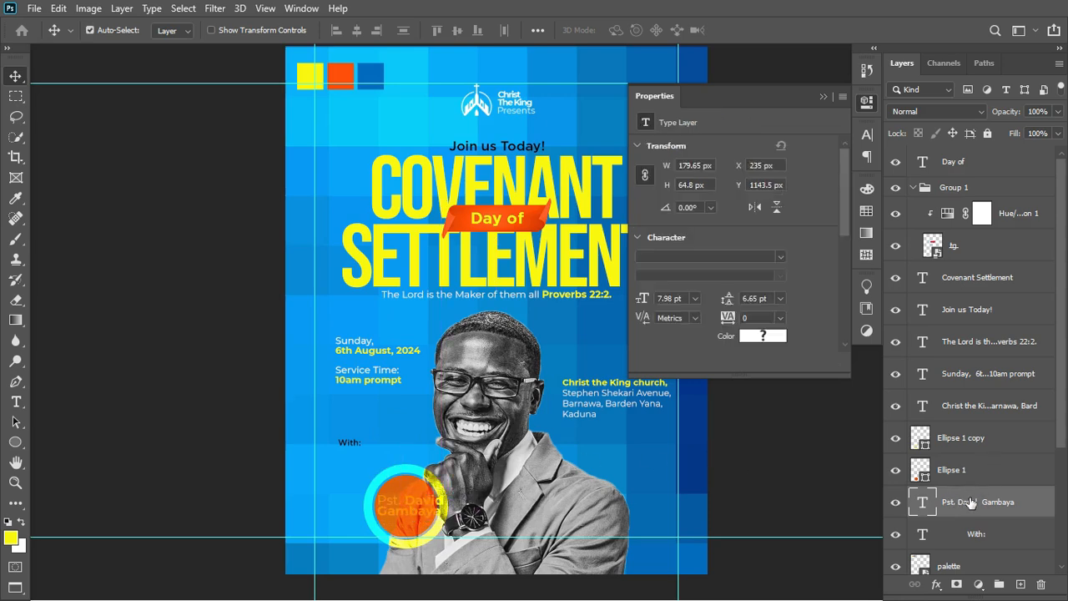
{"action": "left_click", "coordinate": [993, 538], "text": "shift"}
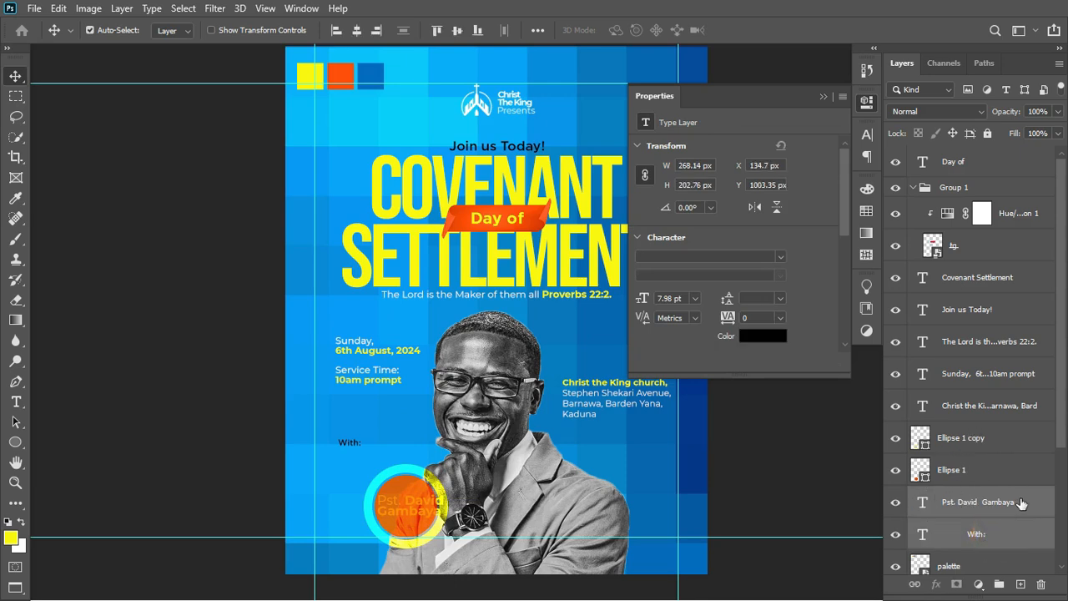
{"action": "left_click_drag", "start_coordinate": [1022, 502], "coordinate": [1008, 426]}
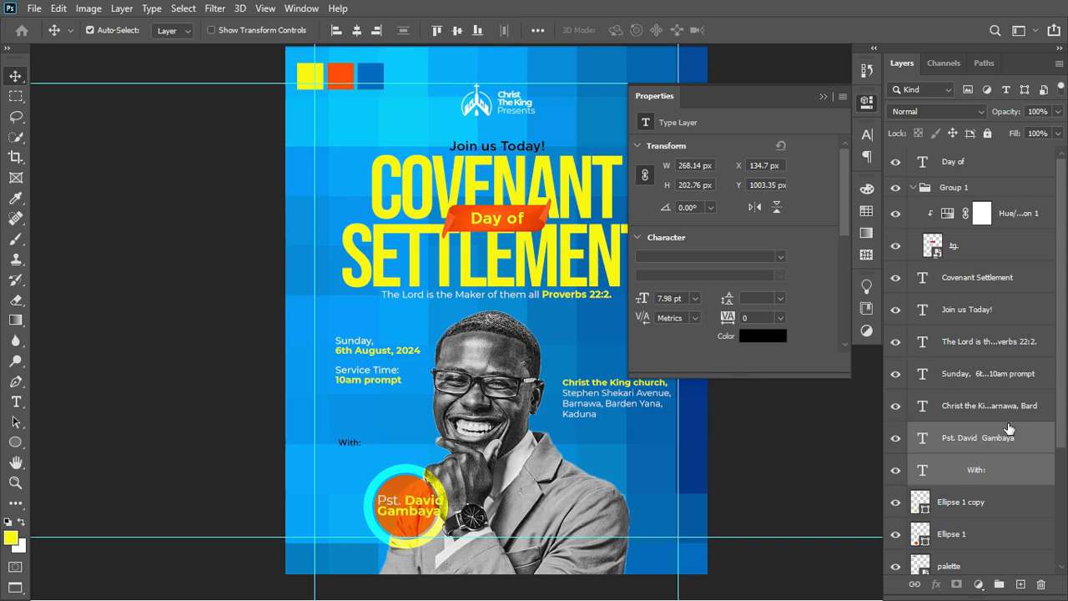
{"action": "scroll", "coordinate": [1005, 431], "scroll_direction": "down", "scroll_amount": 3}
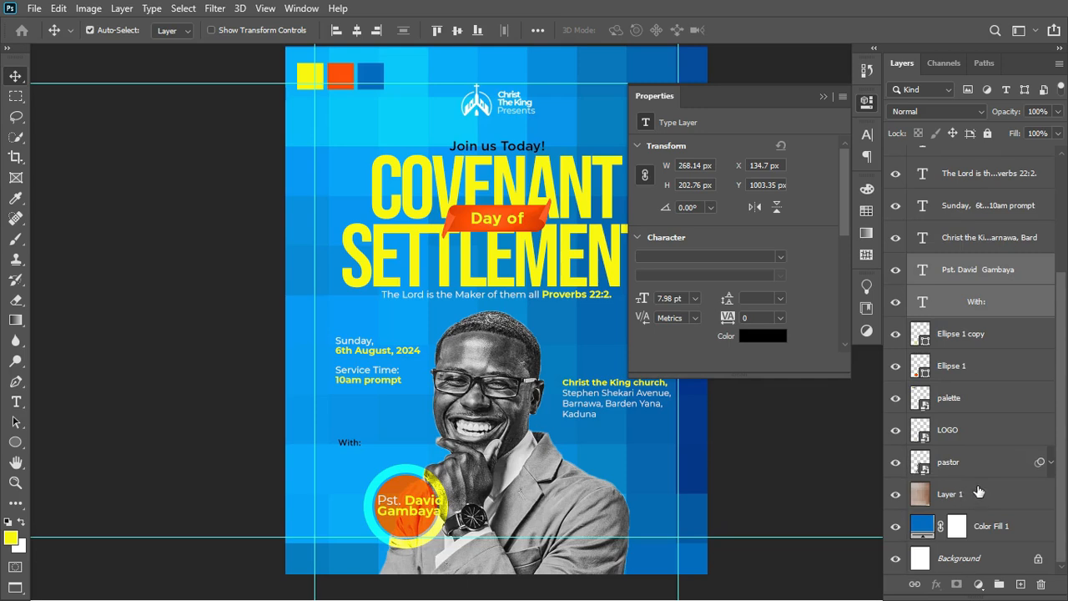
Group Layer 1 and Color Fill 1 into a group named BG.
{"action": "left_click", "coordinate": [978, 493]}
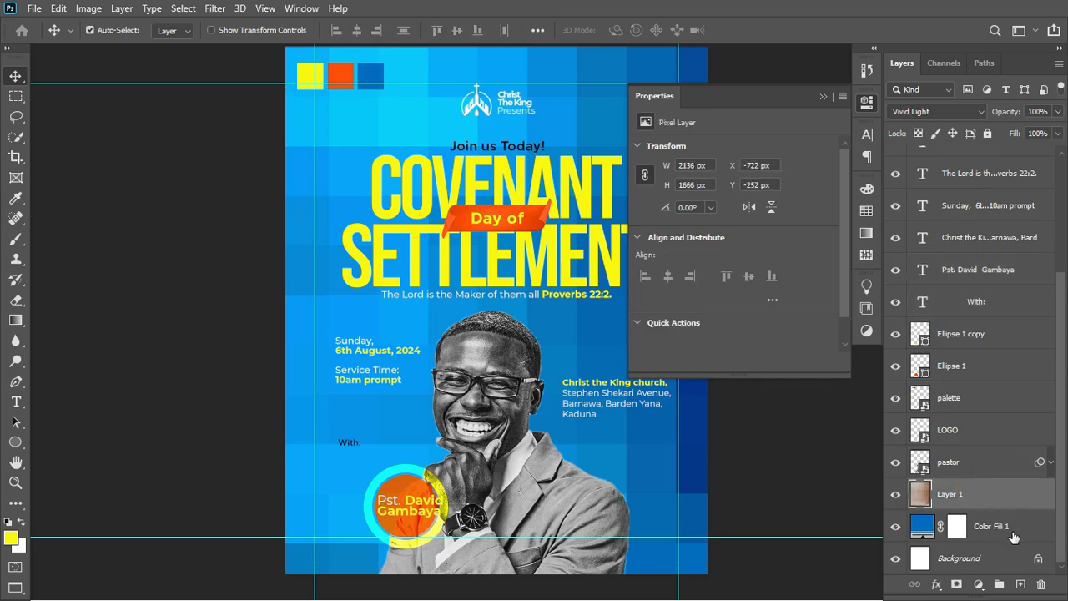
{"action": "left_click", "coordinate": [1013, 536], "text": "shift"}
{"action": "key", "text": "ctrl+g"}
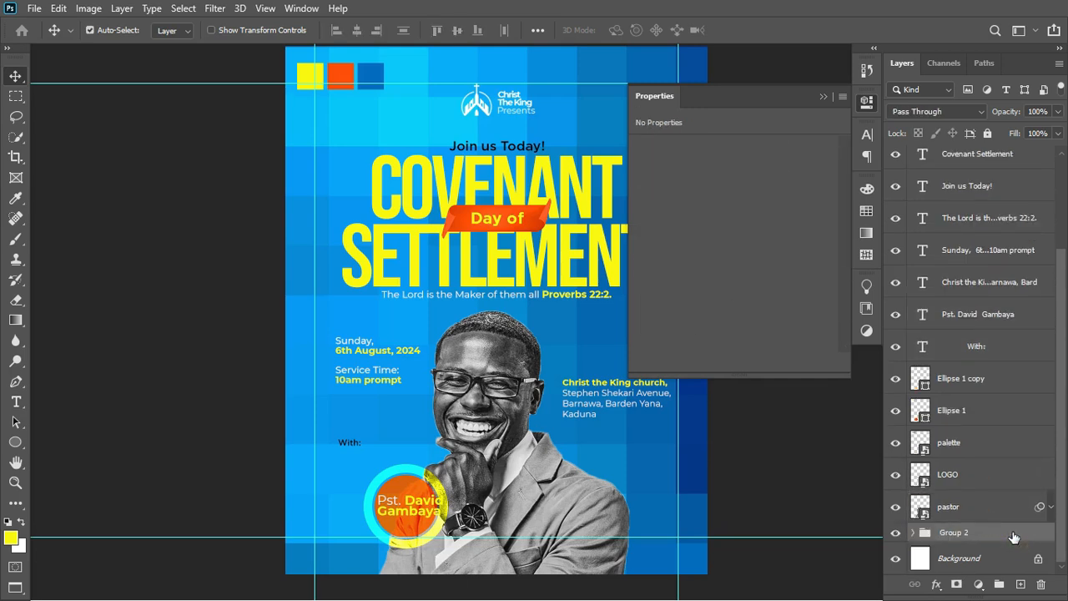
{"action": "double_click", "coordinate": [949, 532]}
{"action": "type", "text": "BG"}
{"action": "key", "text": "Return"}
Check layer visibility and delete the colour palette squares layer.
{"action": "left_click", "coordinate": [952, 507]}
{"action": "left_click", "coordinate": [896, 506]}
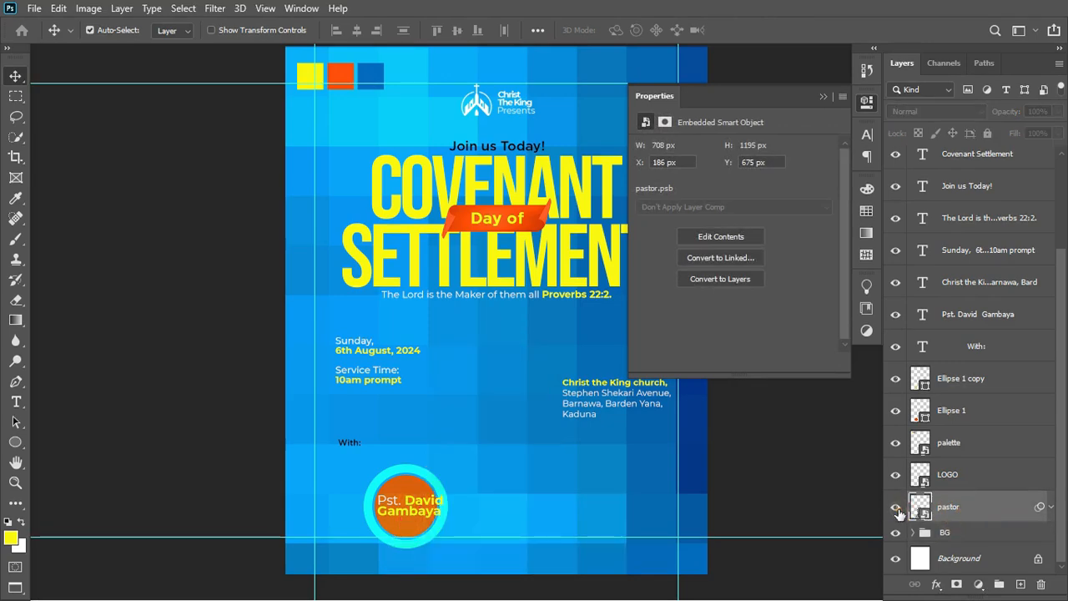
{"action": "left_click", "coordinate": [897, 506]}
{"action": "left_click", "coordinate": [973, 477]}
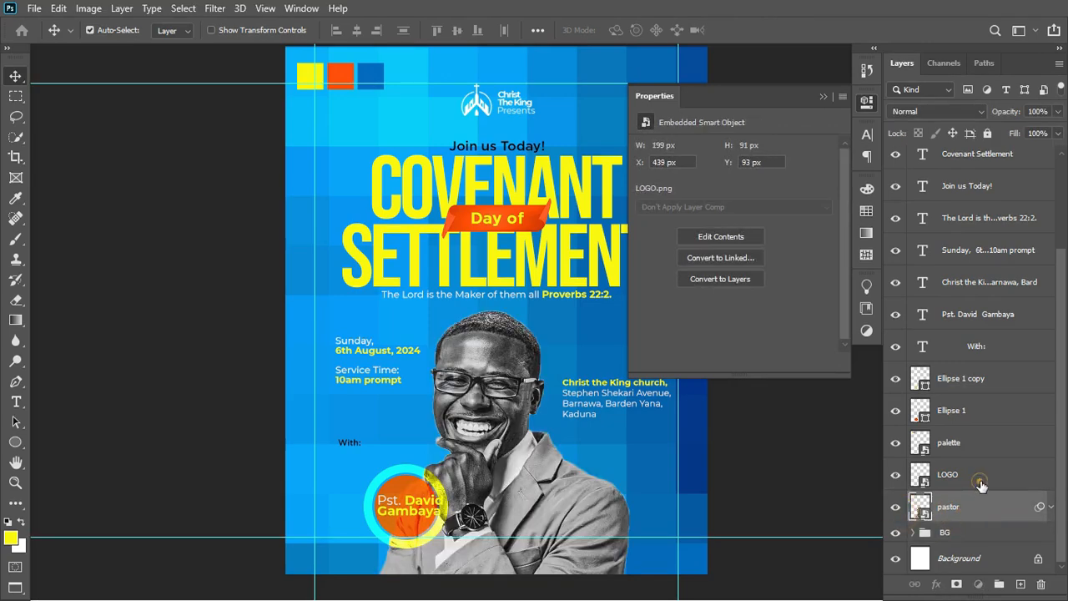
{"action": "left_click", "coordinate": [968, 444]}
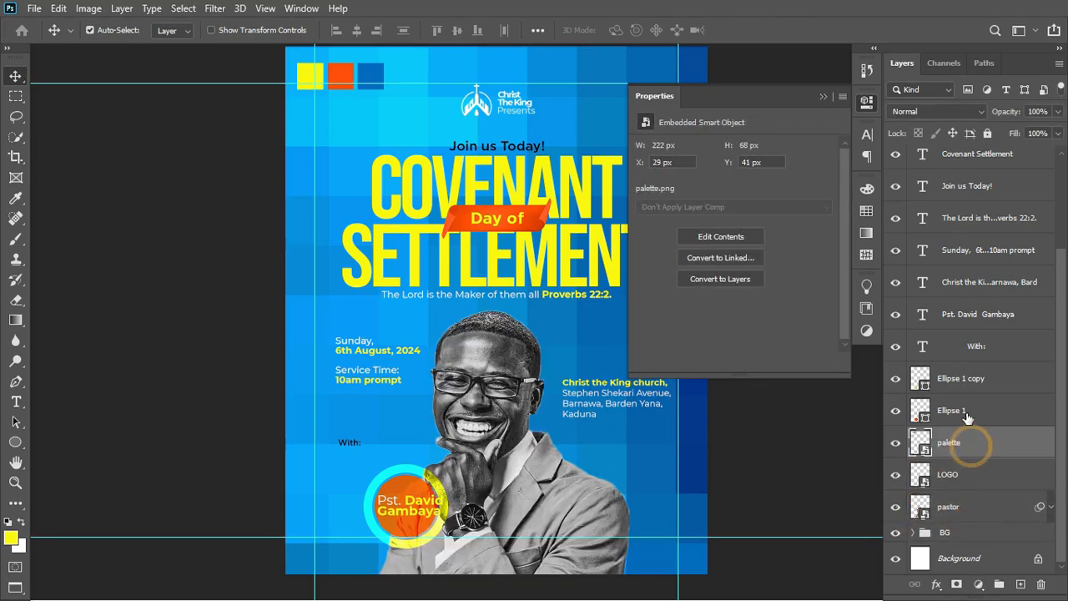
{"action": "left_click", "coordinate": [896, 411]}
{"action": "left_click", "coordinate": [897, 411]}
{"action": "left_click", "coordinate": [896, 442]}
{"action": "left_click", "coordinate": [896, 443]}
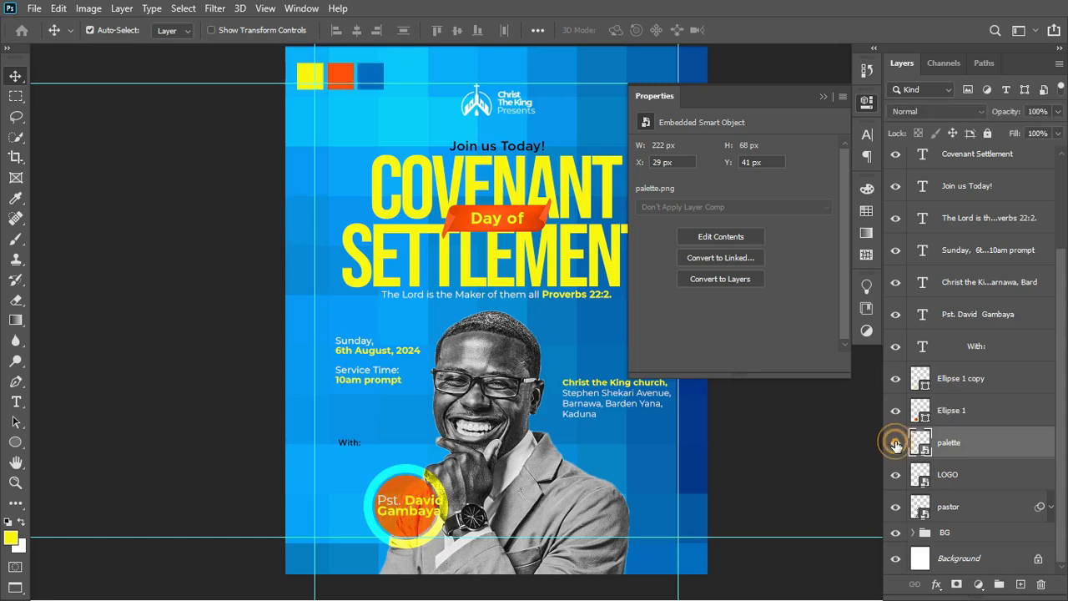
{"action": "key", "text": "Delete"}
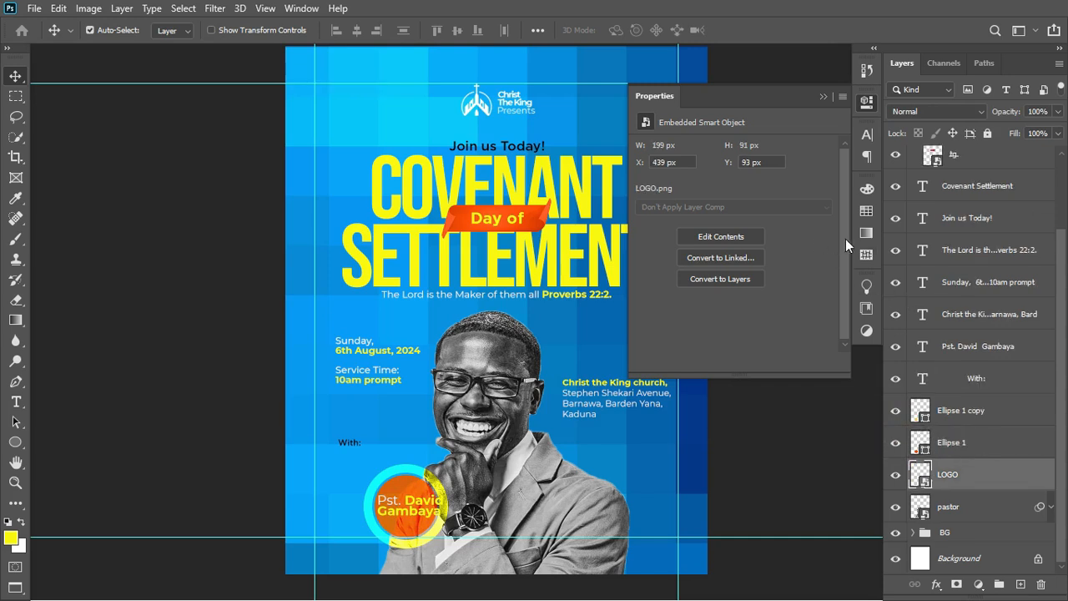
Group the Covenant Settlement headline through the event details layers into a new group.
{"action": "left_click", "coordinate": [976, 344]}
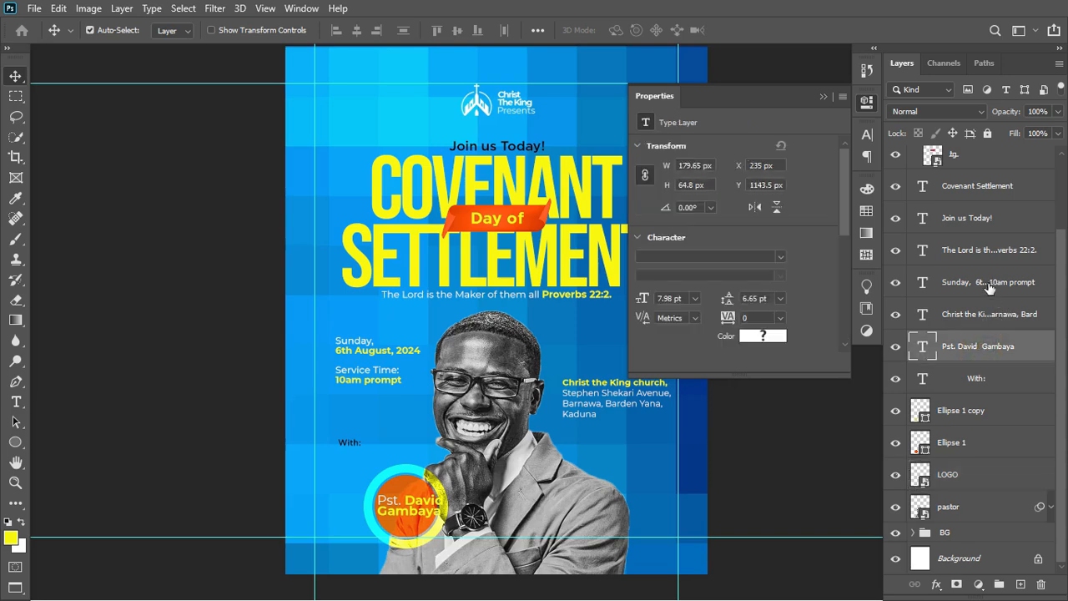
{"action": "left_click", "coordinate": [978, 187]}
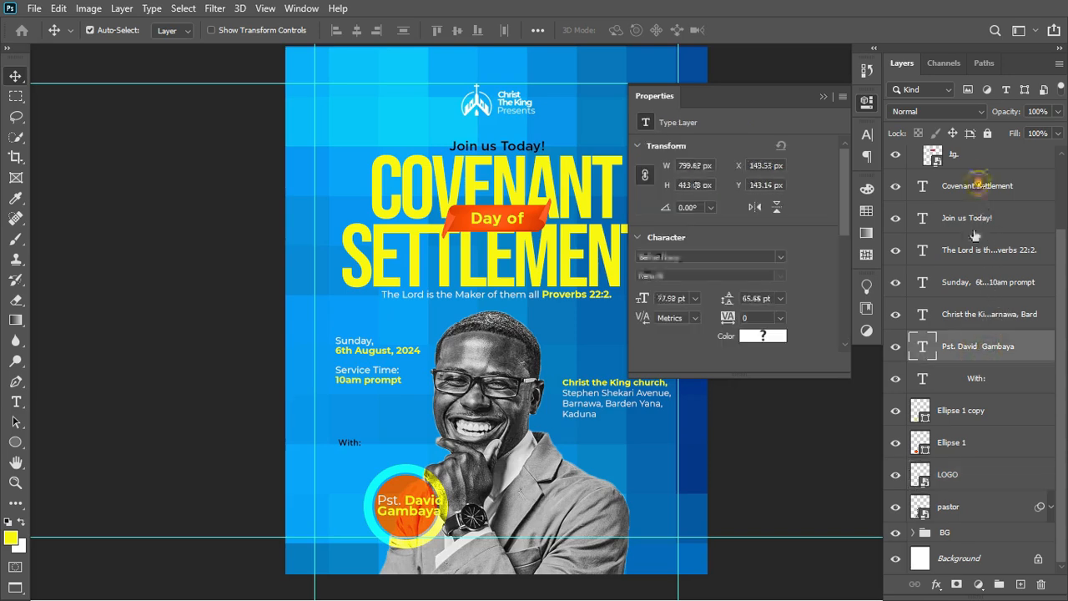
{"action": "left_click", "coordinate": [970, 314], "text": "shift"}
{"action": "key", "text": "ctrl+g"}
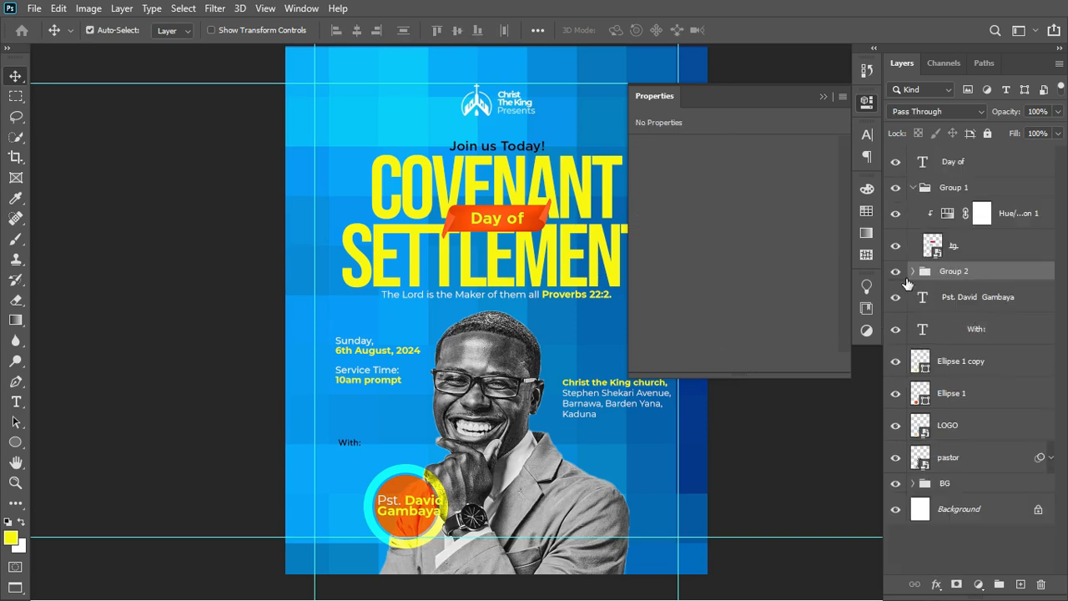
{"action": "left_click", "coordinate": [896, 274]}
{"action": "left_click", "coordinate": [895, 274]}
{"action": "left_click", "coordinate": [895, 274]}
{"action": "left_click", "coordinate": [895, 274]}
Nest Group 1 and the Day of layer inside Group 2.
{"action": "left_click", "coordinate": [914, 189]}
{"action": "left_click_drag", "start_coordinate": [958, 183], "coordinate": [956, 204]}
{"action": "left_click", "coordinate": [897, 189]}
{"action": "left_click", "coordinate": [896, 188]}
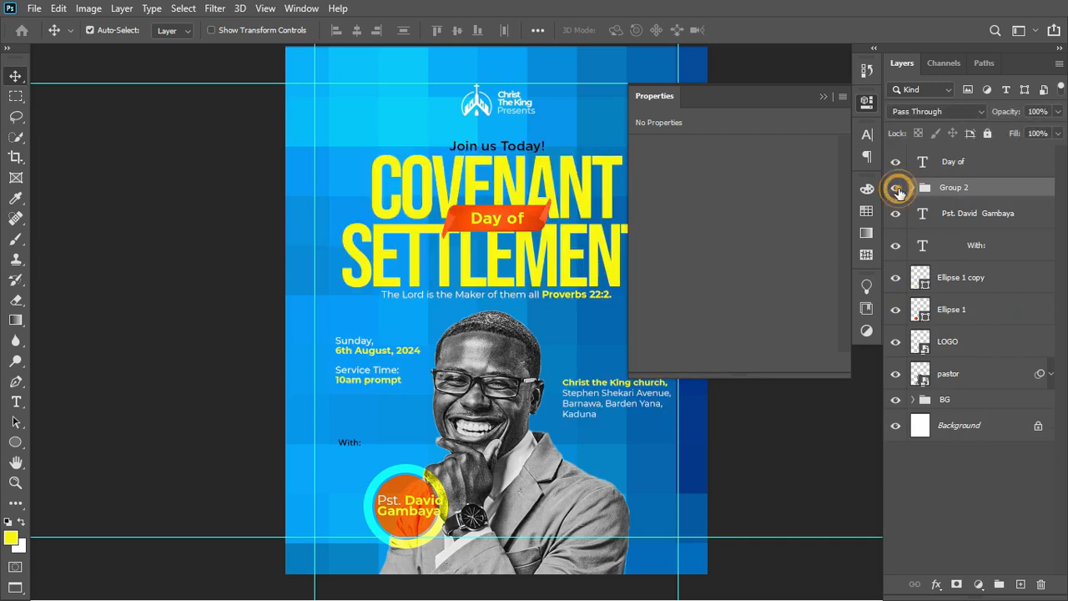
{"action": "left_click_drag", "start_coordinate": [952, 159], "coordinate": [947, 187]}
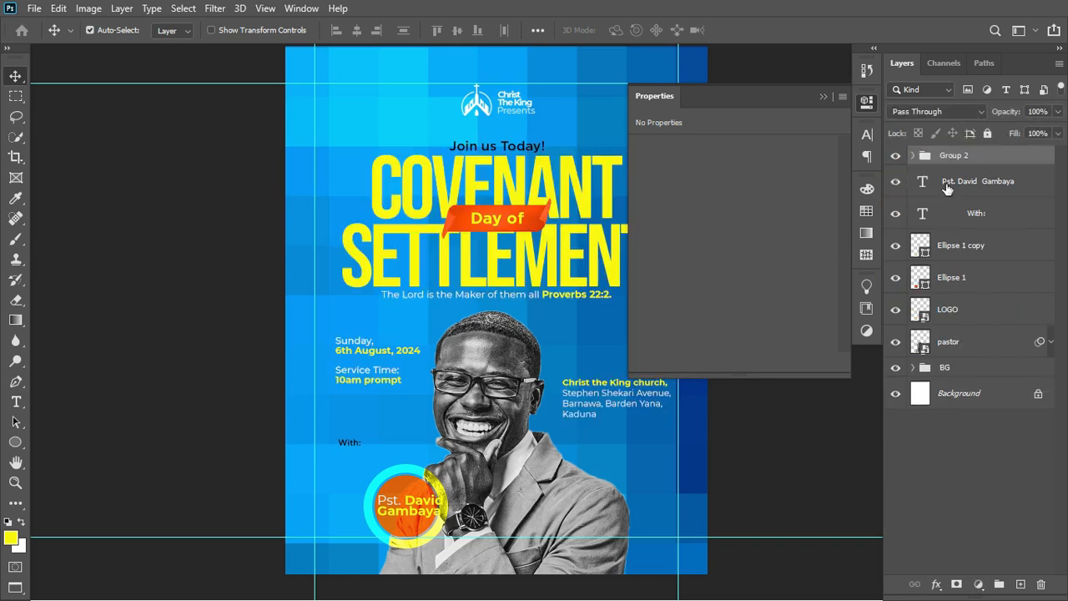
{"action": "left_click", "coordinate": [897, 159]}
{"action": "left_click", "coordinate": [896, 159]}
{"action": "left_click", "coordinate": [896, 158]}
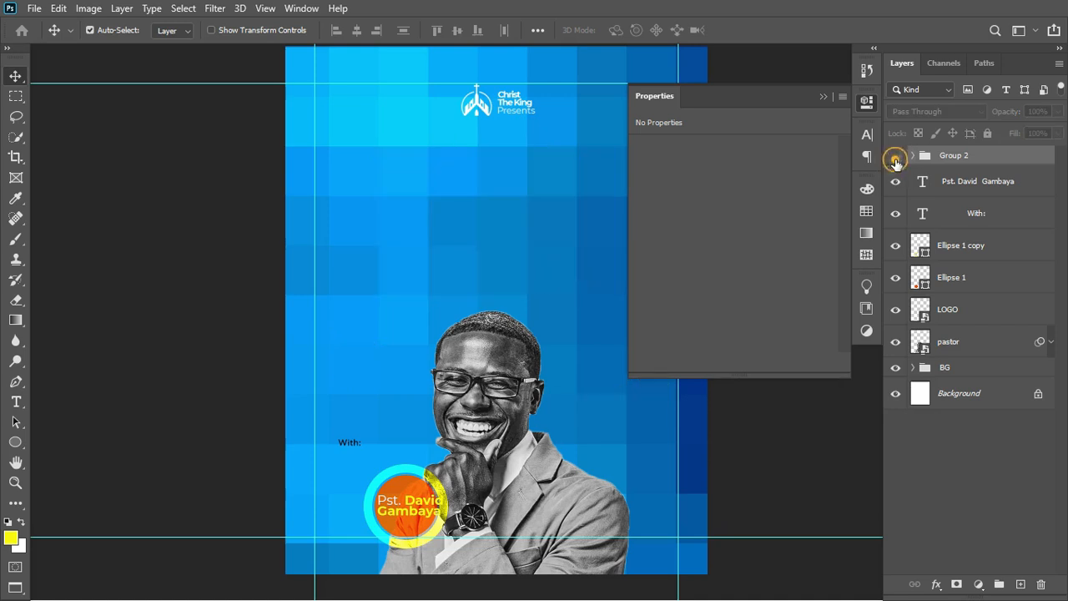
{"action": "left_click", "coordinate": [897, 158]}
Rename Group 2 to INFO.
{"action": "double_click", "coordinate": [953, 155]}
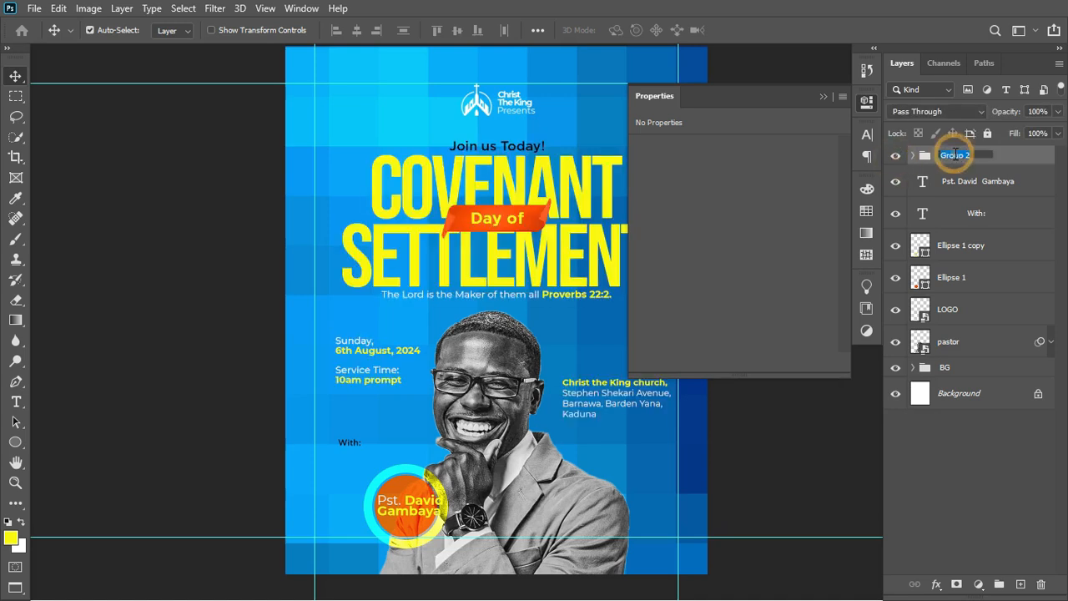
{"action": "type", "text": "INFO"}
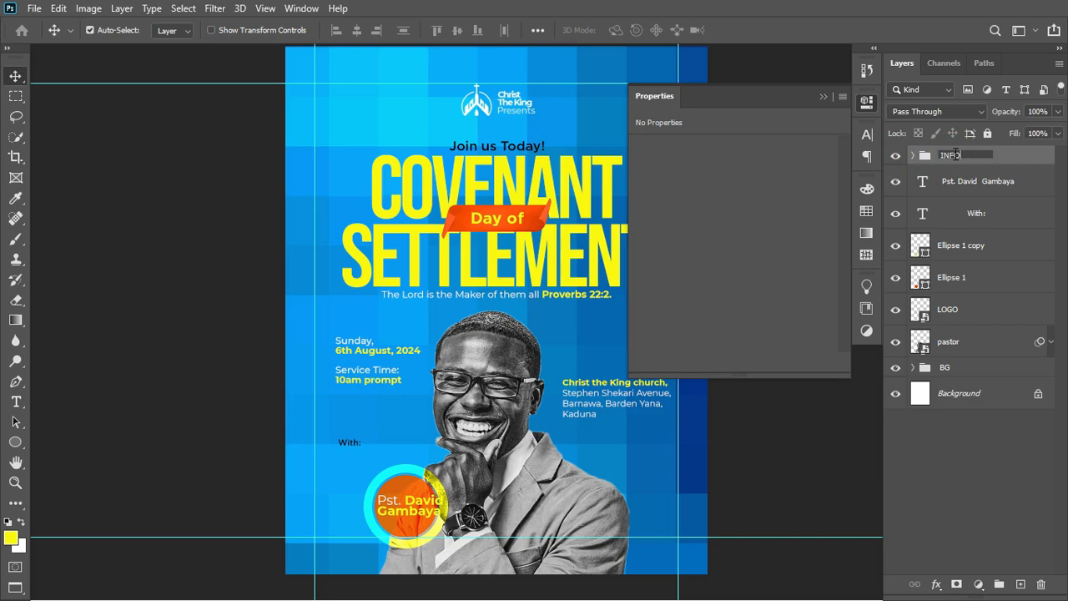
{"action": "key", "text": "Return"}
{"action": "left_click", "coordinate": [897, 156]}
{"action": "left_click", "coordinate": [897, 156]}
{"action": "left_click", "coordinate": [897, 156]}
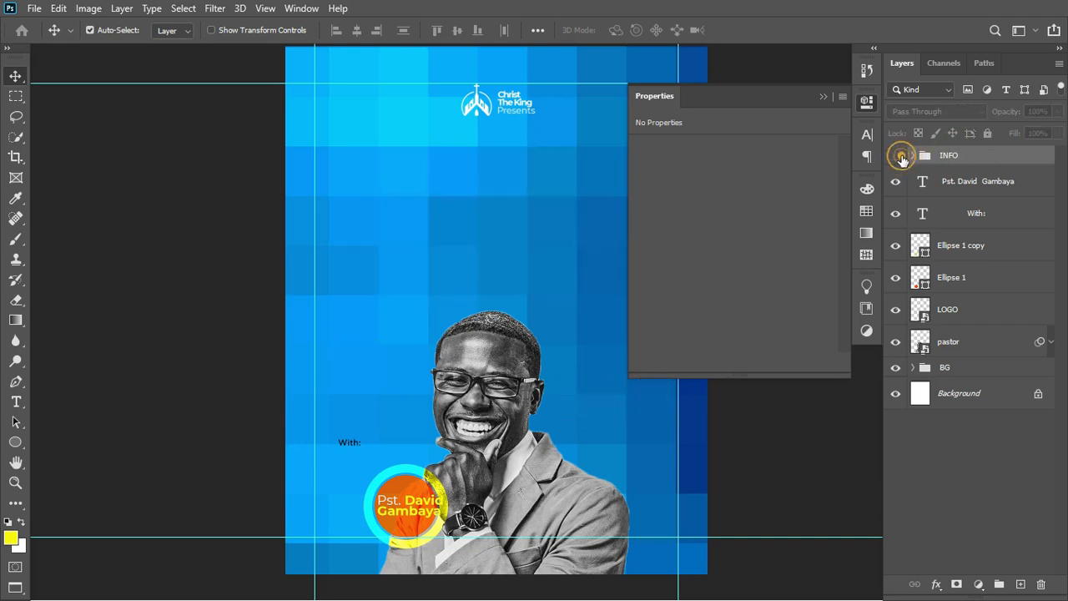
{"action": "left_click", "coordinate": [898, 156]}
Collapse the Properties panel, compare the pastor name's visibility, and select the Ellipse layers.
{"action": "left_click", "coordinate": [823, 96]}
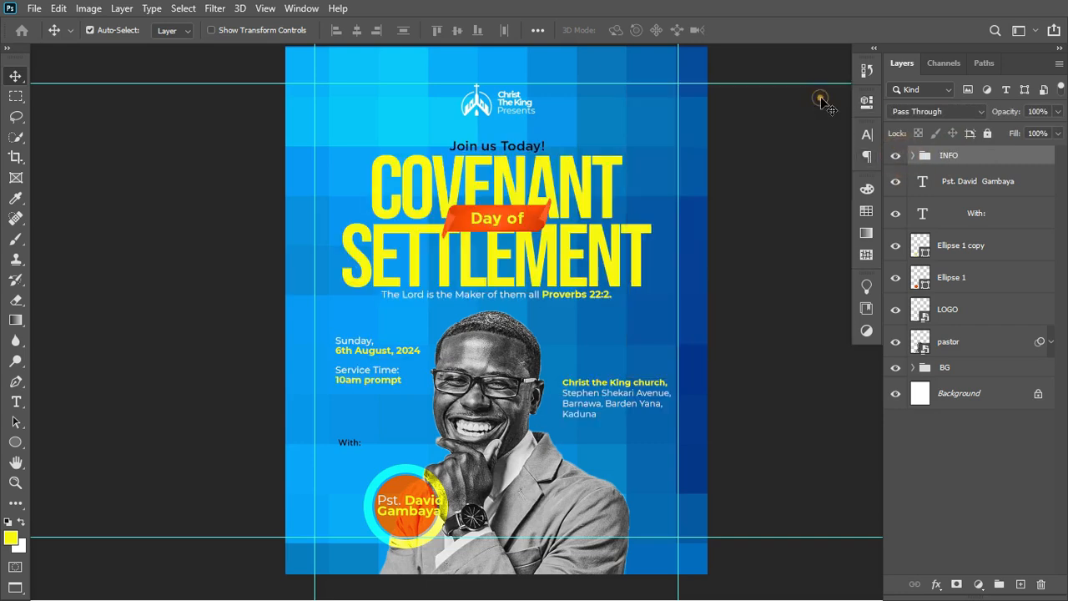
{"action": "left_click", "coordinate": [899, 181]}
{"action": "left_click", "coordinate": [897, 181]}
{"action": "left_click", "coordinate": [897, 181]}
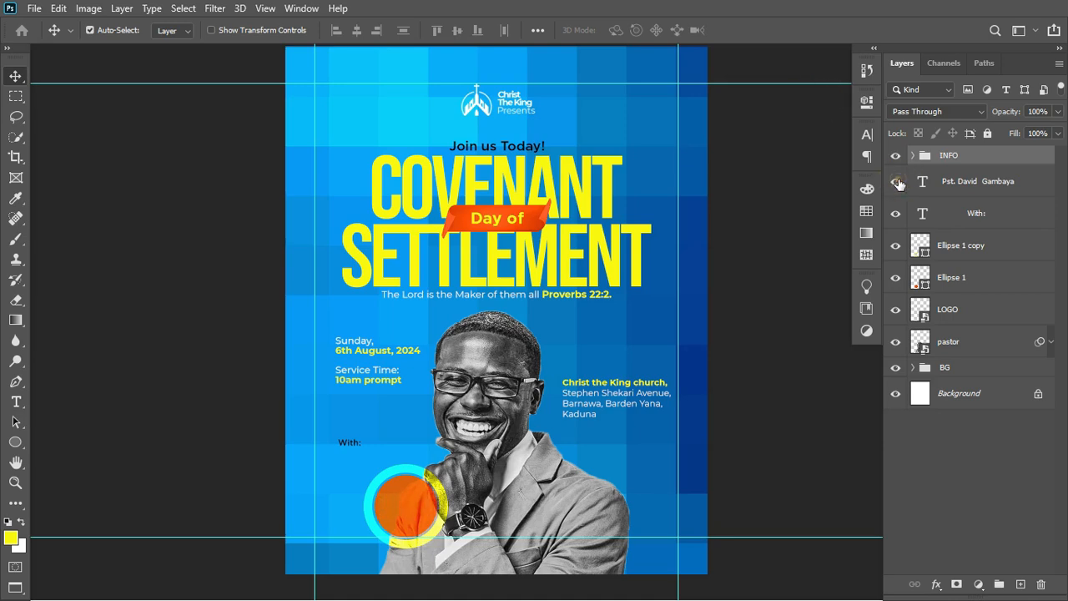
{"action": "left_click", "coordinate": [897, 181]}
{"action": "left_click", "coordinate": [968, 246]}
{"action": "left_click", "coordinate": [981, 277]}
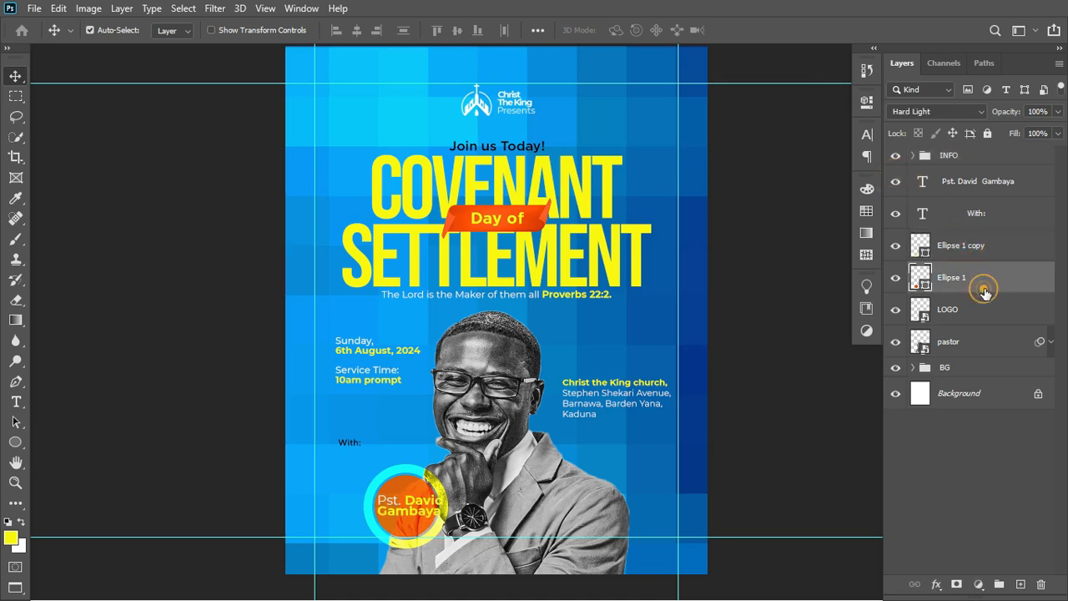
Scale the pastor name to 71% and center it on the Ellipse 1 circle.
{"action": "left_click", "coordinate": [1002, 181]}
{"action": "key", "text": "ctrl+t"}
{"action": "left_click_drag", "start_coordinate": [446, 516], "coordinate": [439, 518]}
{"action": "key", "text": "Return"}
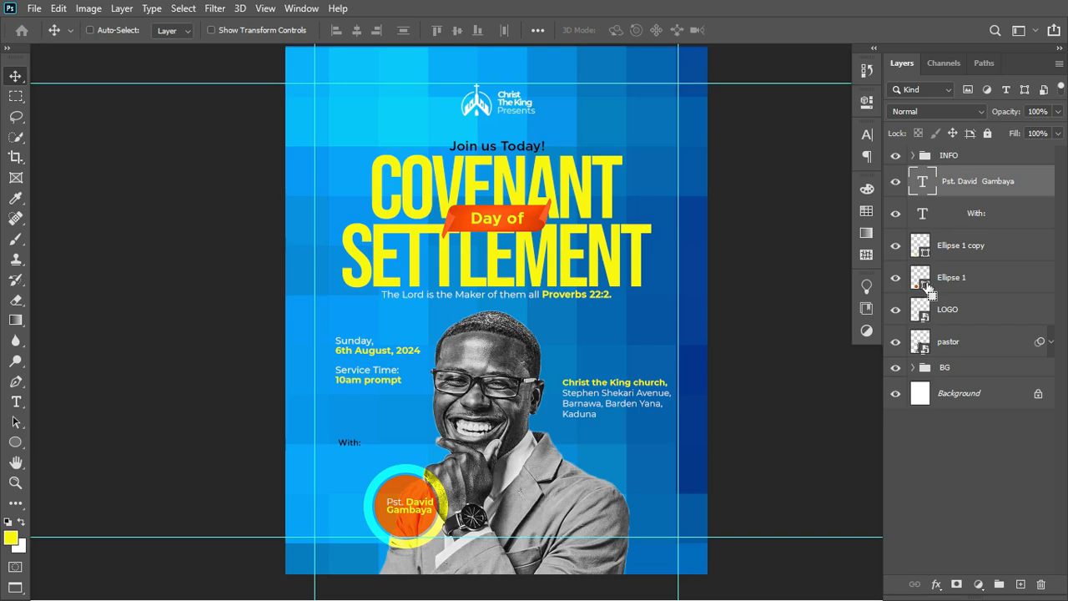
{"action": "left_click", "coordinate": [925, 284], "text": "ctrl"}
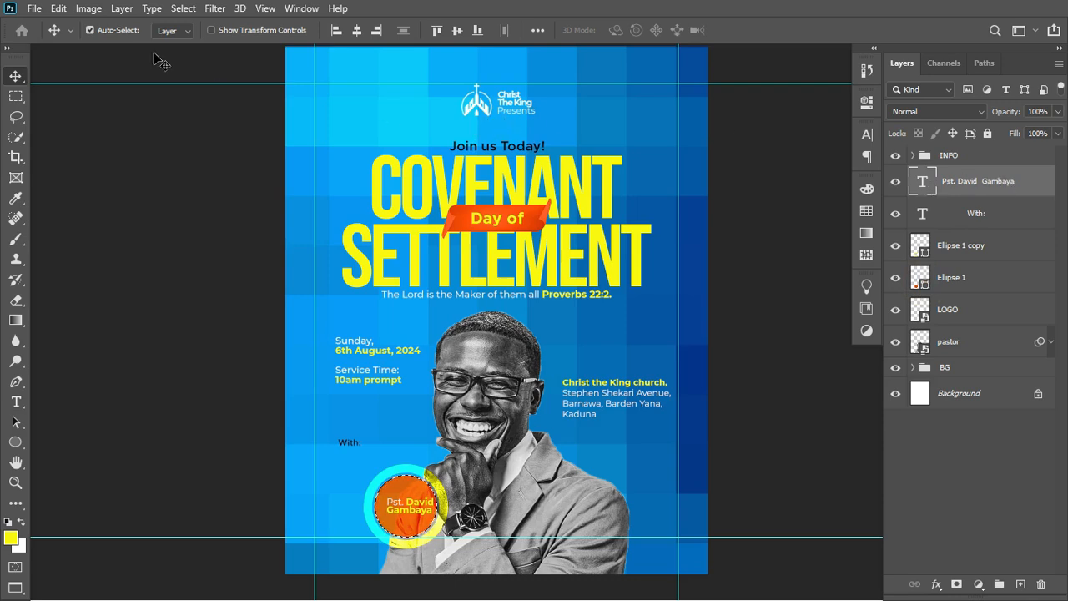
{"action": "left_click", "coordinate": [356, 31]}
Clear the selection and delete the old tiny With: text layer.
{"action": "key", "text": "ctrl+d"}
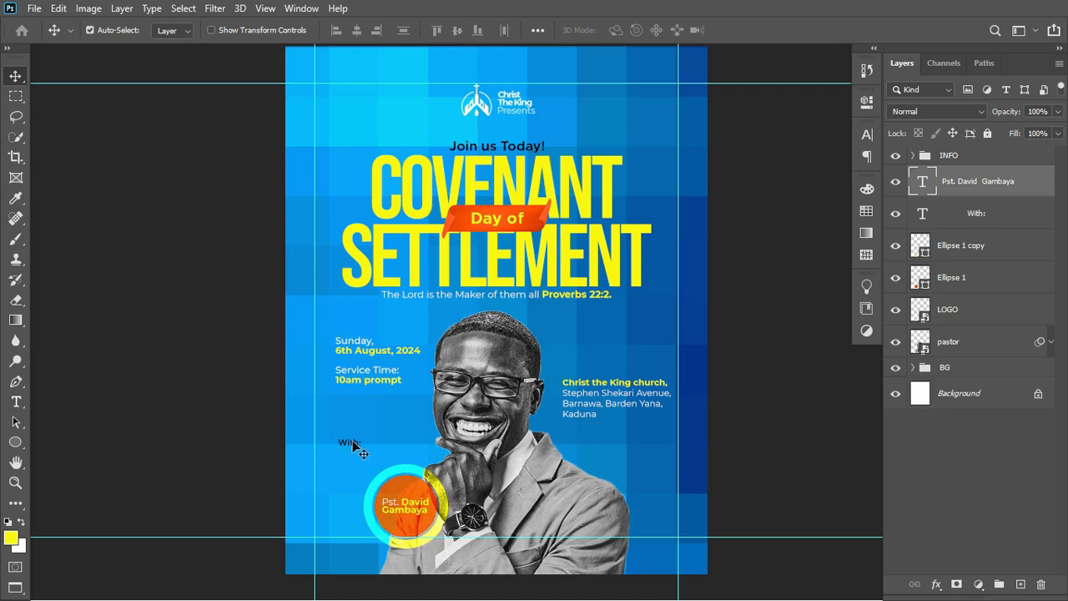
{"action": "key", "text": "t"}
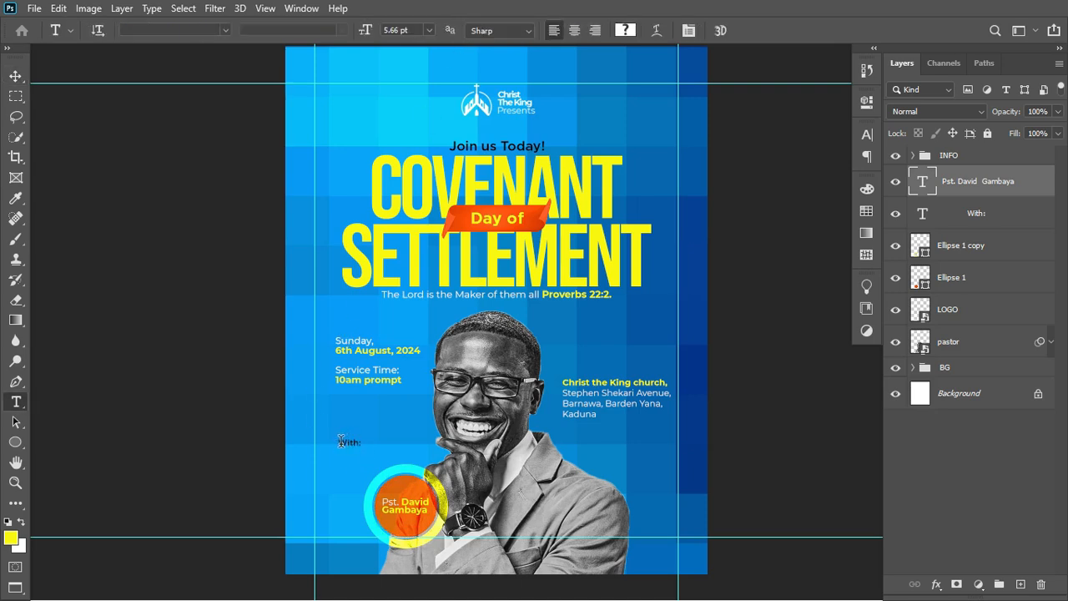
{"action": "triple_click", "coordinate": [340, 442]}
{"action": "key", "text": "BackSpace"}
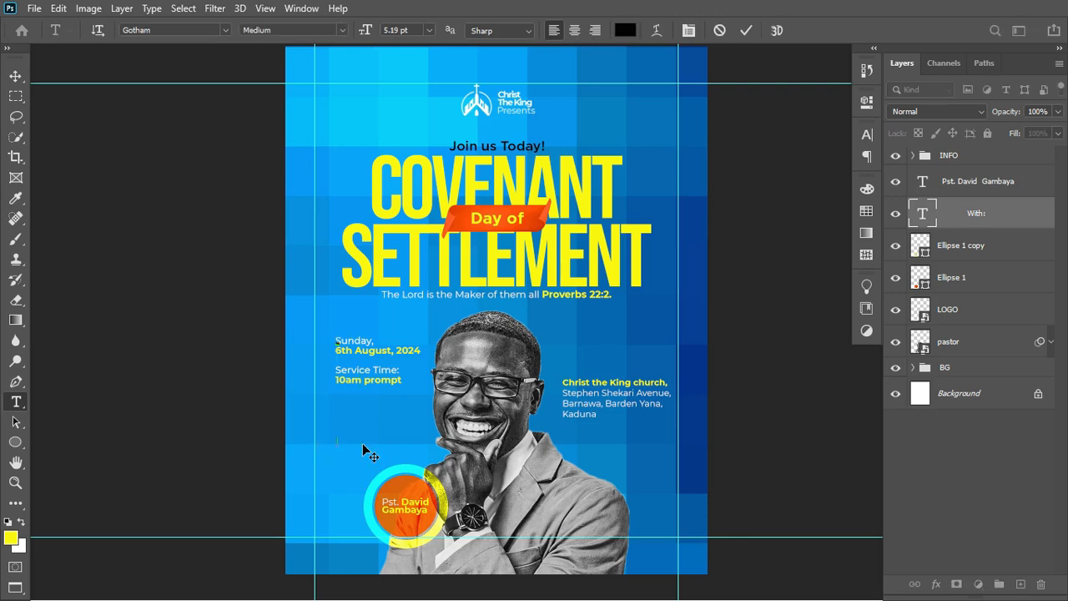
{"action": "key", "text": "ctrl+Return"}
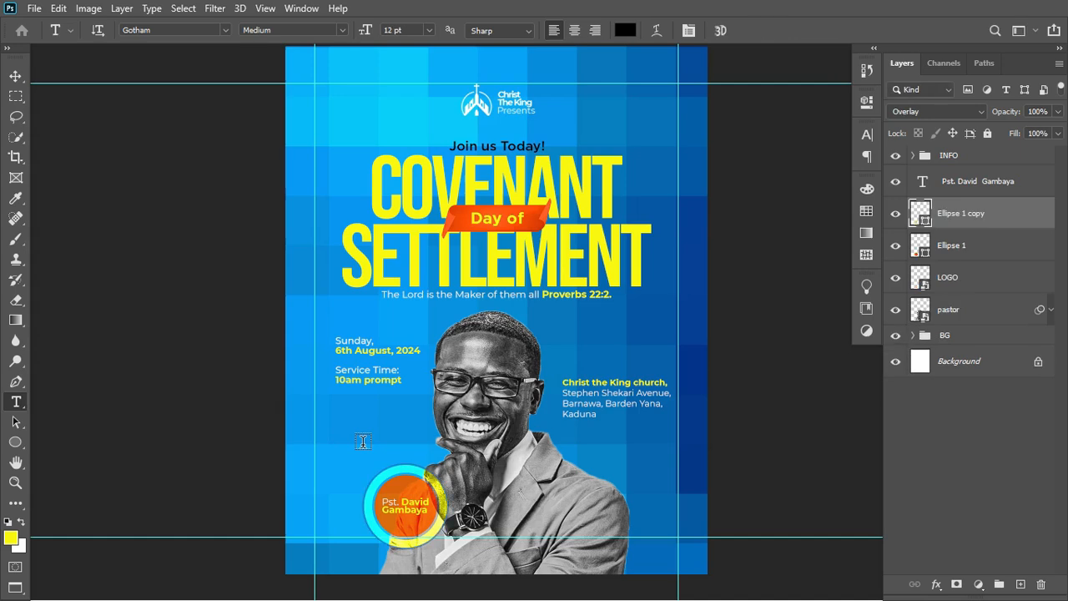
Type a new 12 pt 'With:' label above the orange circle.
{"action": "left_click", "coordinate": [343, 448]}
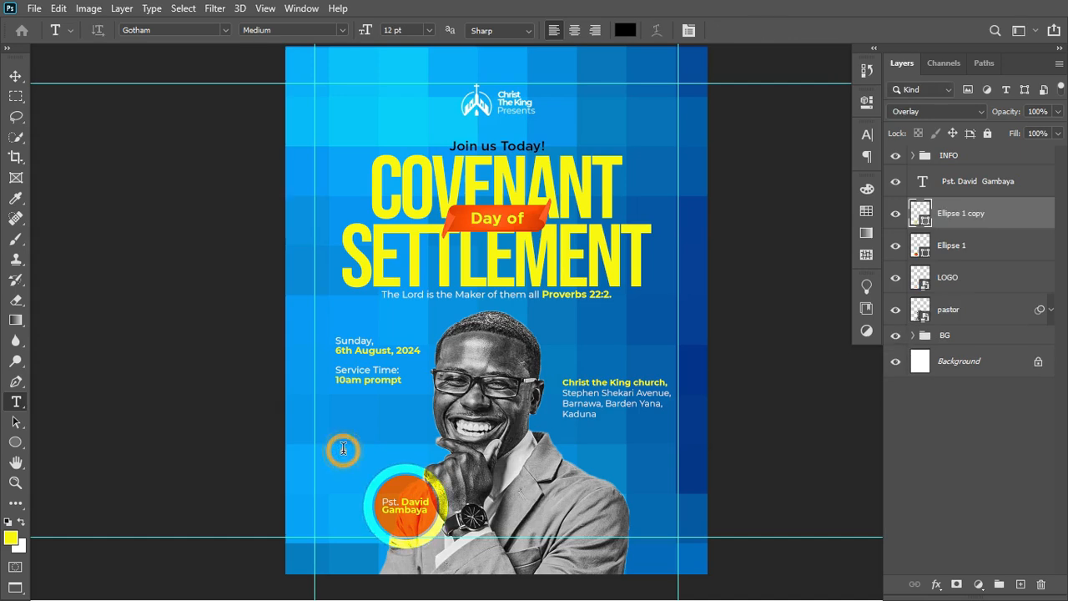
{"action": "type", "text": "With:"}
{"action": "key", "text": "ctrl+Return"}
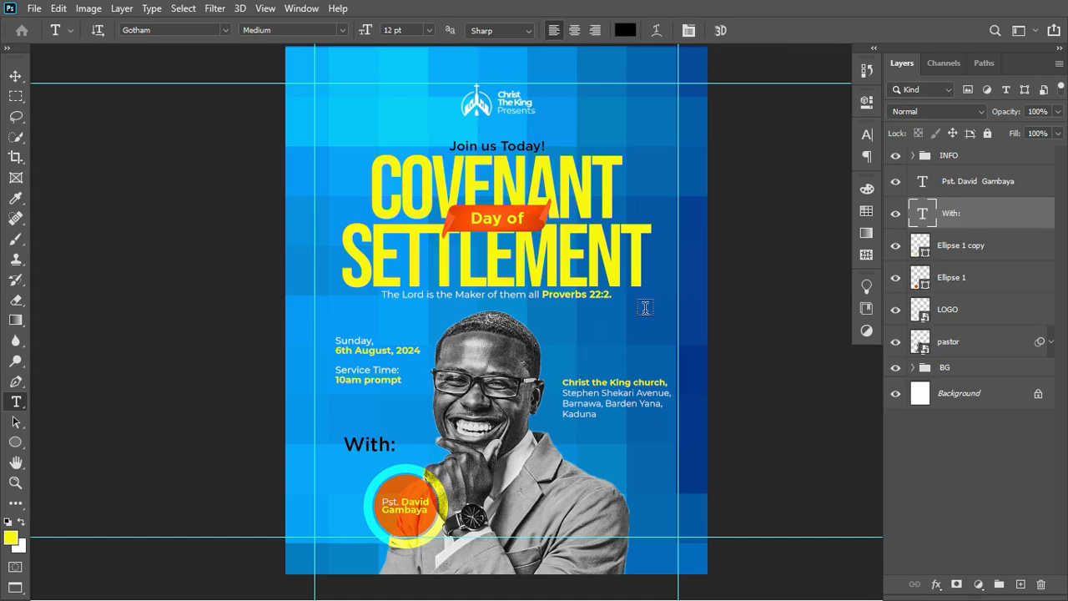
{"action": "left_click", "coordinate": [866, 134]}
{"action": "left_click", "coordinate": [723, 157]}
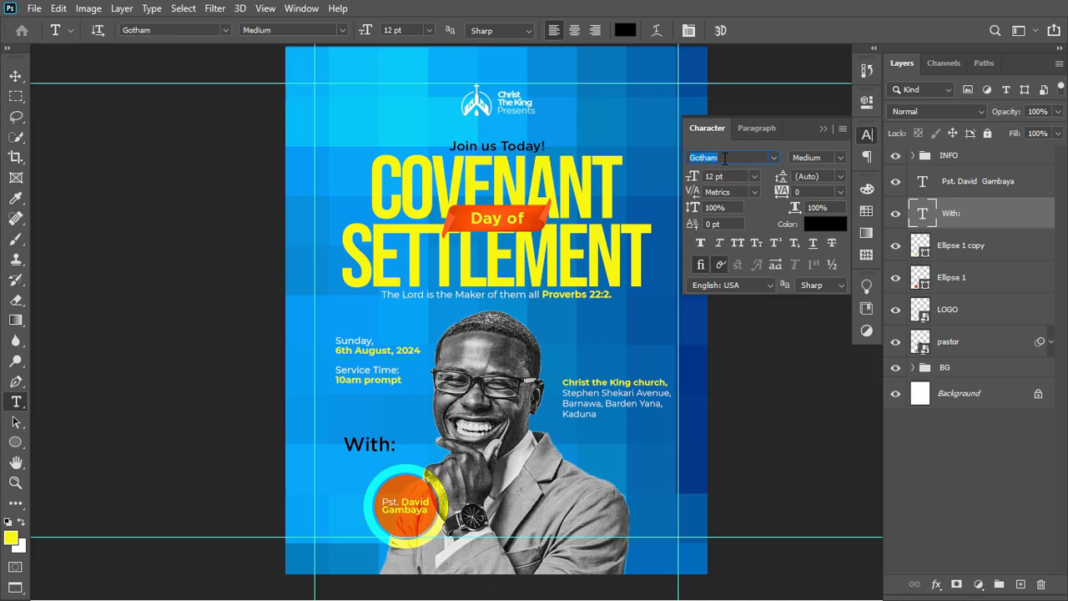
Set With: in Autograf script, Faux Bold, coloured orange ff4f02 sampled from the Day of banner.
{"action": "left_click", "coordinate": [707, 156]}
{"action": "left_click", "coordinate": [791, 367]}
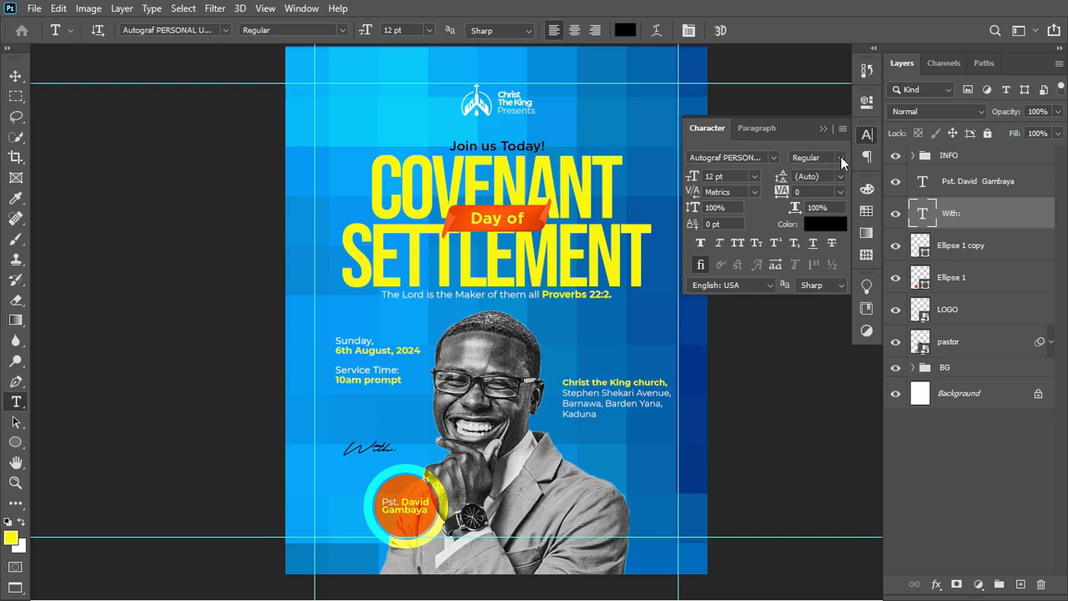
{"action": "left_click", "coordinate": [826, 223]}
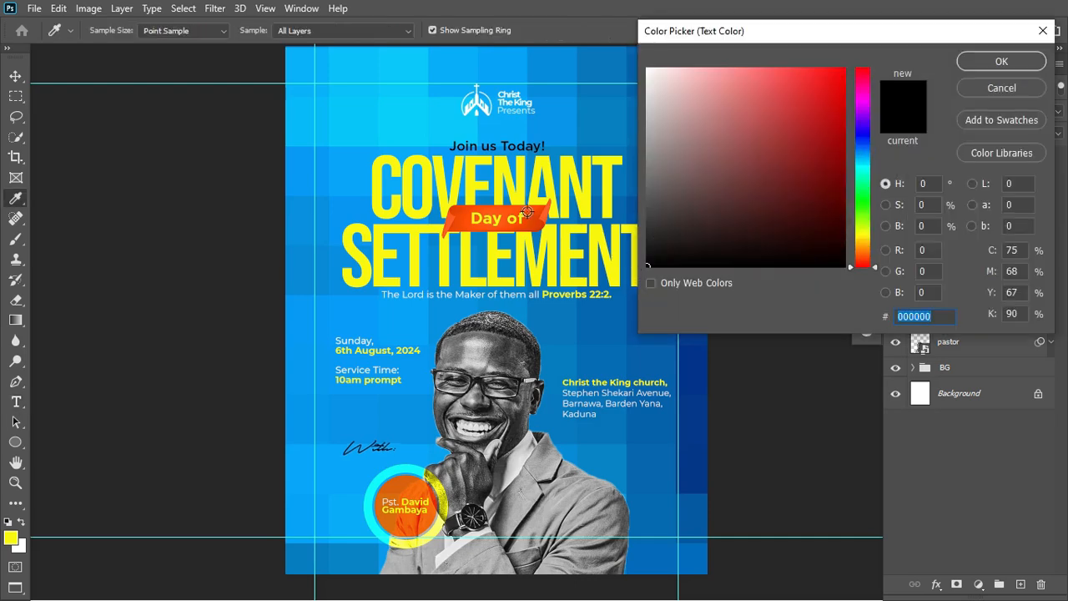
{"action": "left_click", "coordinate": [470, 217]}
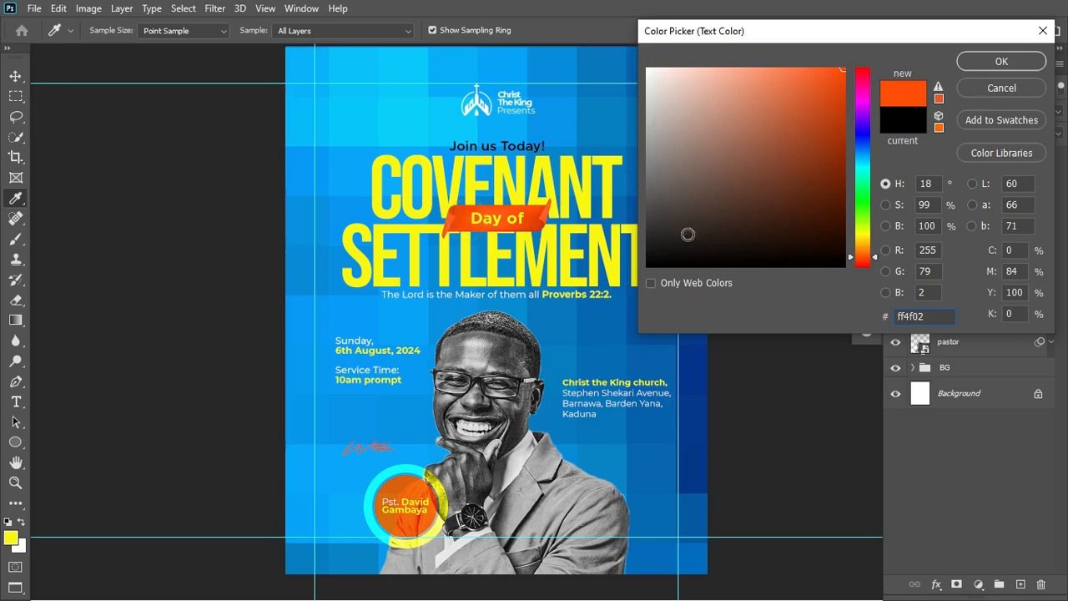
{"action": "left_click", "coordinate": [993, 64]}
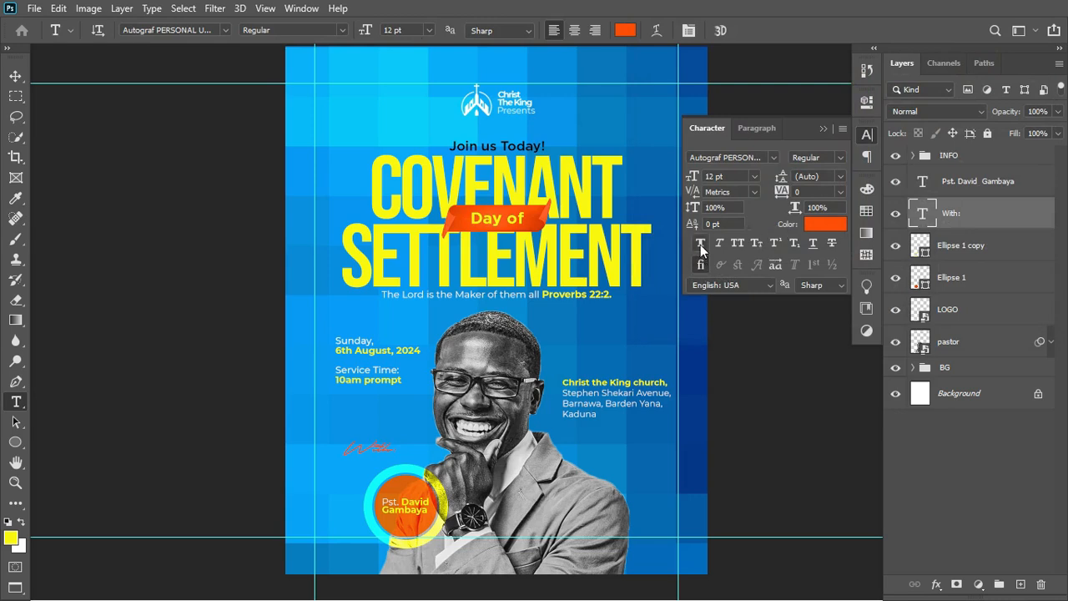
{"action": "left_click", "coordinate": [701, 245]}
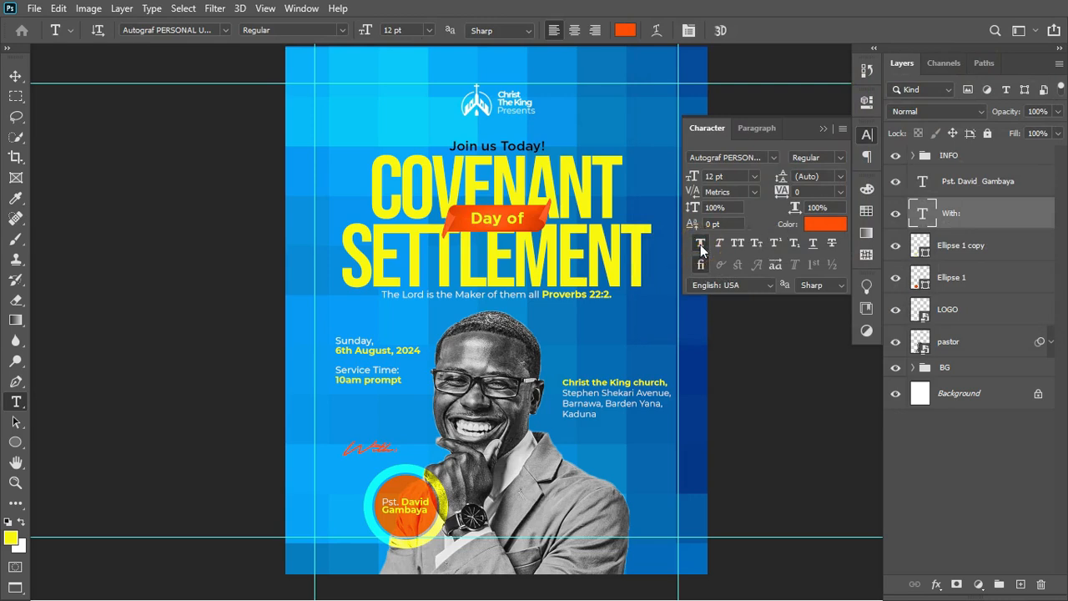
{"action": "left_click", "coordinate": [823, 128]}
Scale the With: label down to about 73%.
{"action": "left_click", "coordinate": [14, 77]}
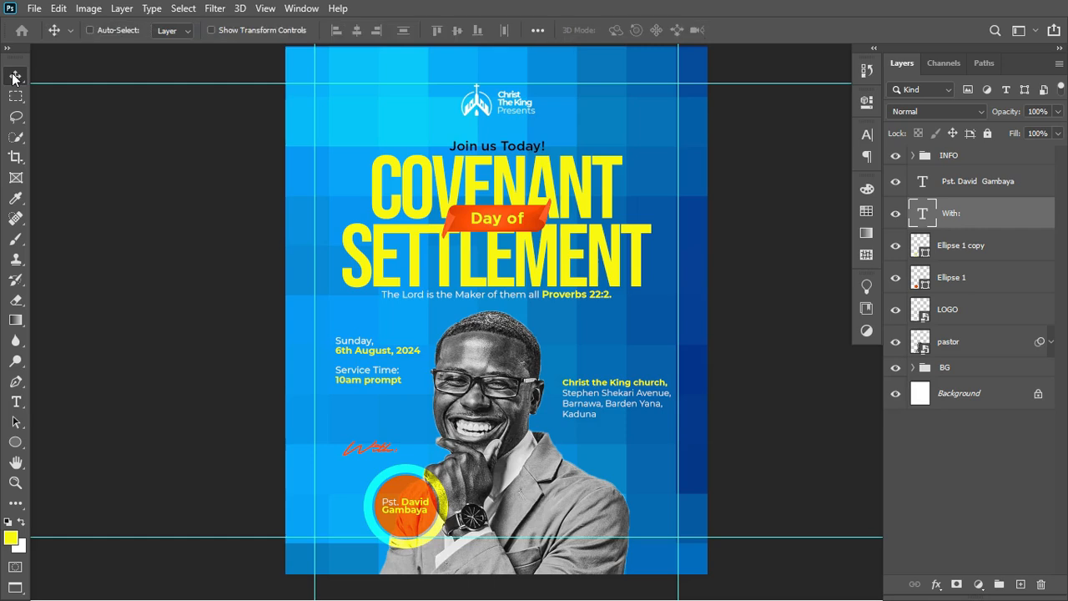
{"action": "key", "text": "ctrl+t"}
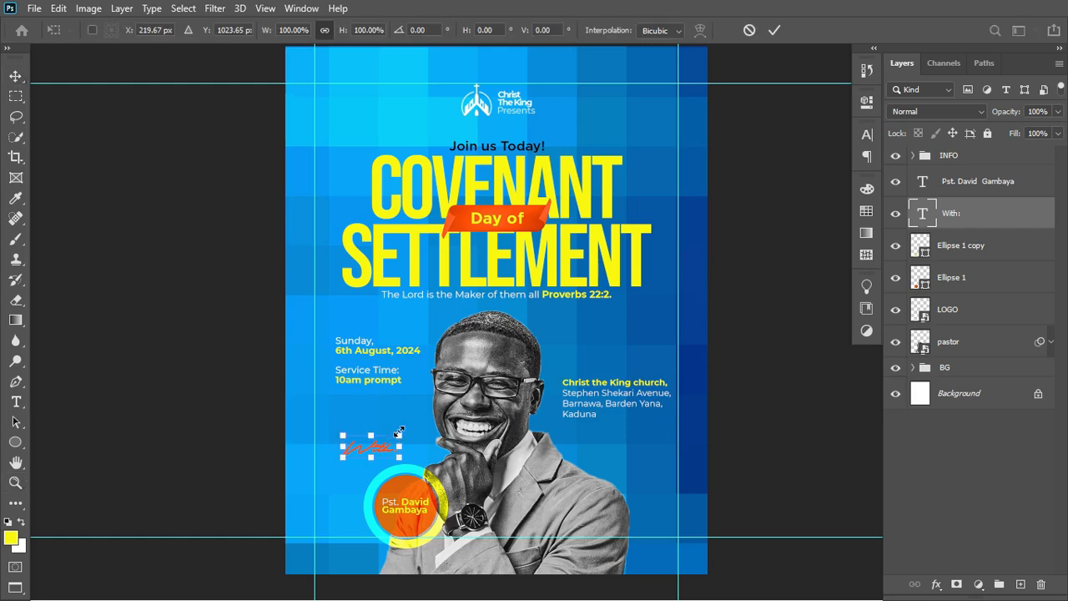
{"action": "left_click_drag", "start_coordinate": [399, 431], "coordinate": [414, 494]}
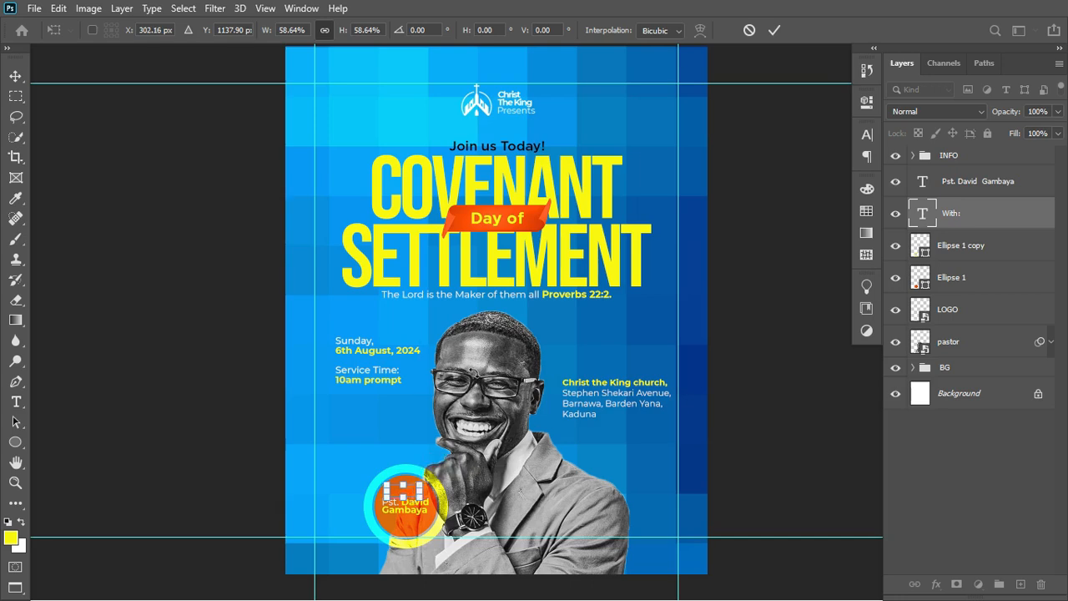
{"action": "left_click", "coordinate": [771, 28]}
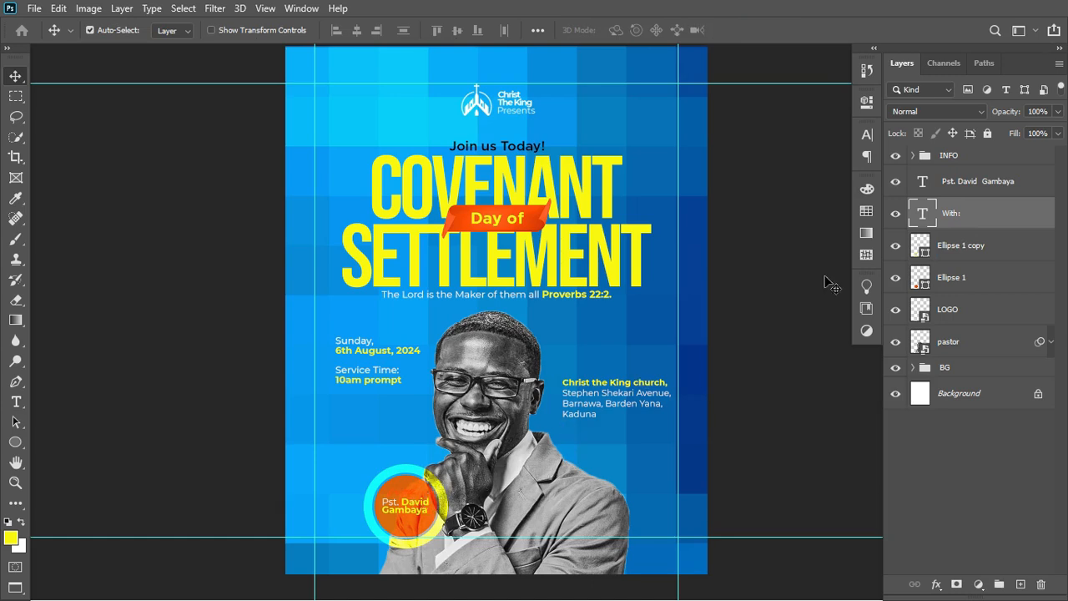
Recolour With: white and move its layer above the pastor name layer.
{"action": "left_click", "coordinate": [867, 134]}
{"action": "left_click", "coordinate": [822, 236]}
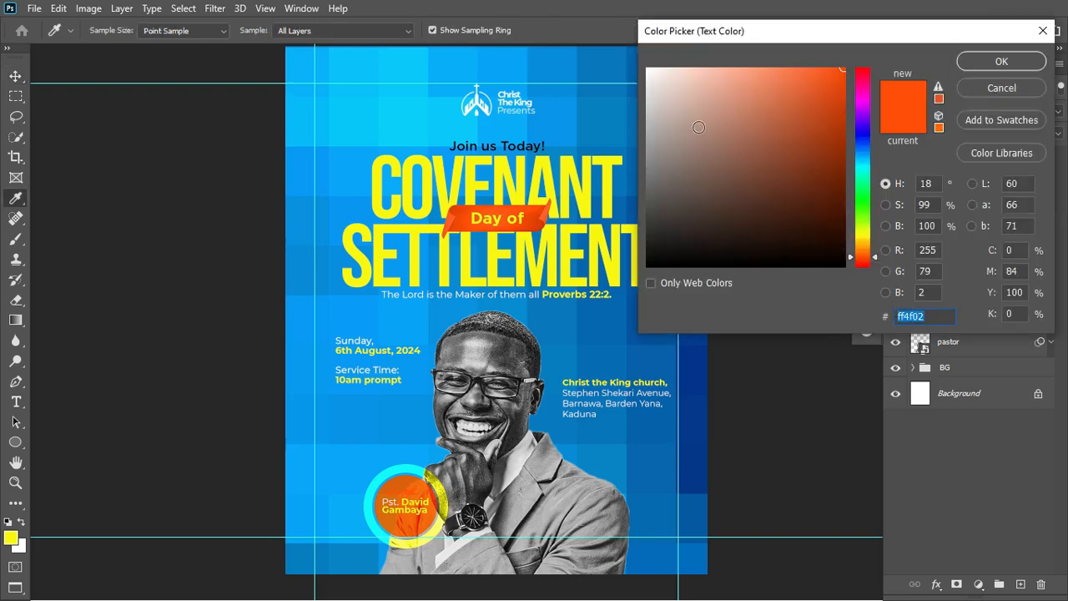
{"action": "left_click_drag", "start_coordinate": [678, 100], "coordinate": [644, 65]}
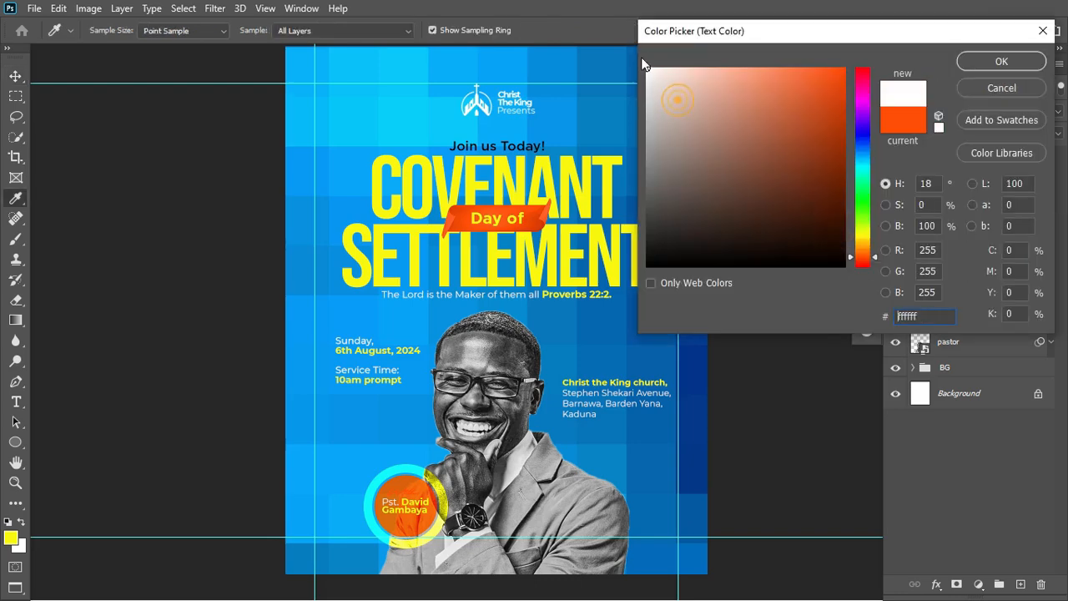
{"action": "left_click", "coordinate": [980, 60]}
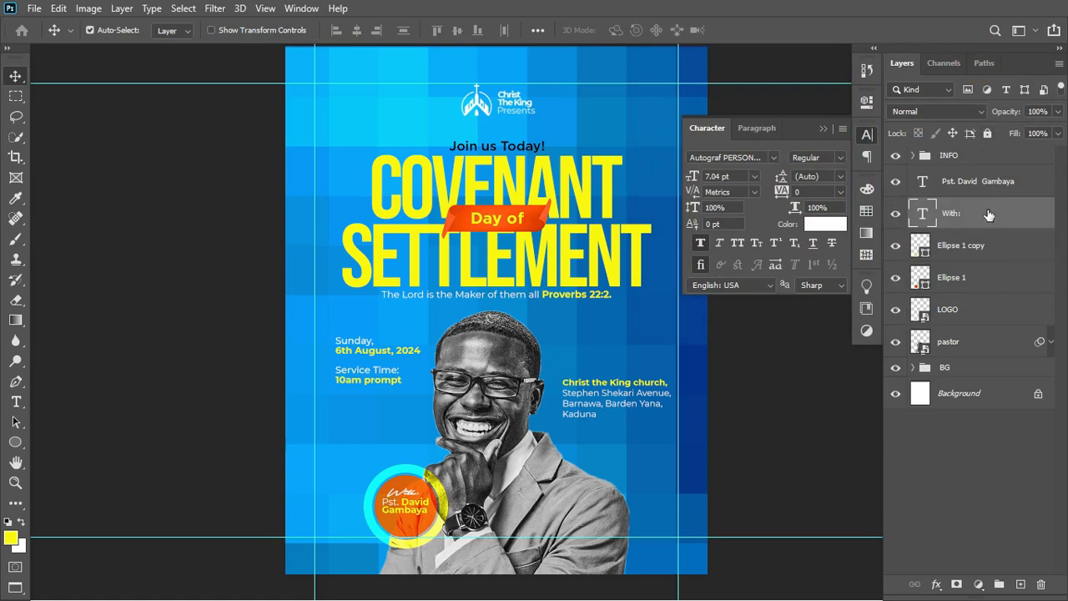
{"action": "left_click_drag", "start_coordinate": [988, 216], "coordinate": [991, 181]}
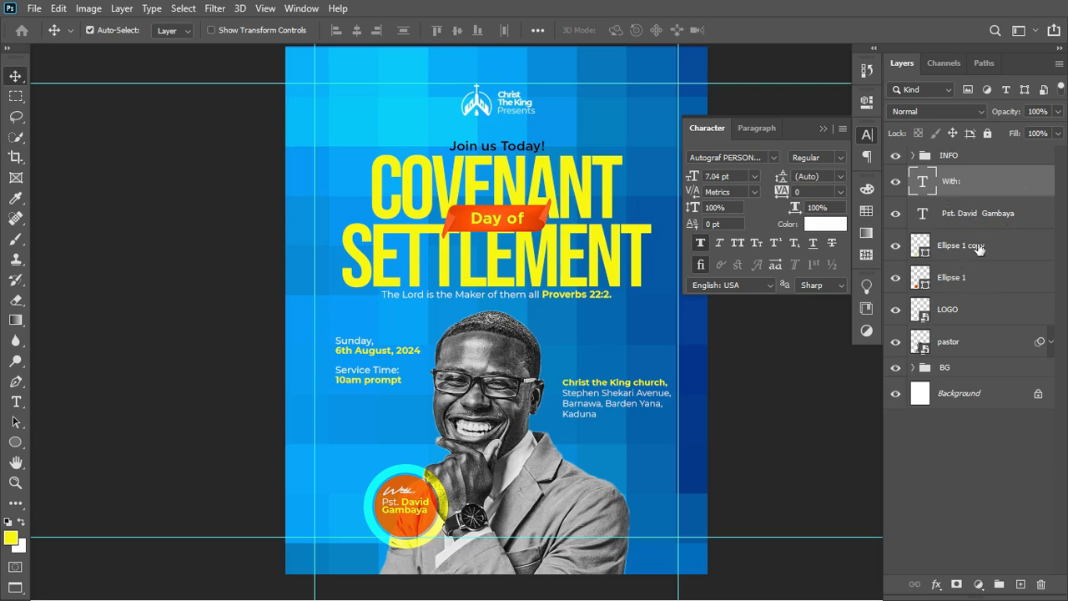
Nudge the With:, pastor name and circle layers together slightly up and left.
{"action": "left_click", "coordinate": [996, 177]}
{"action": "left_click", "coordinate": [996, 285], "text": "shift"}
{"action": "key", "text": "ctrl+t"}
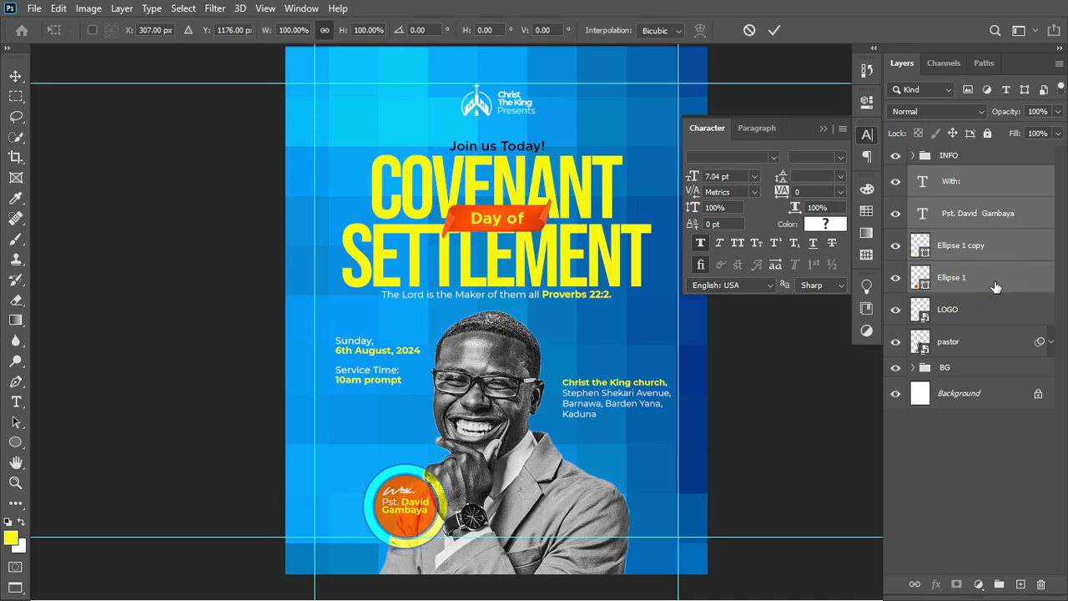
{"action": "left_click_drag", "start_coordinate": [405, 513], "coordinate": [400, 506]}
{"action": "key", "text": "Return"}
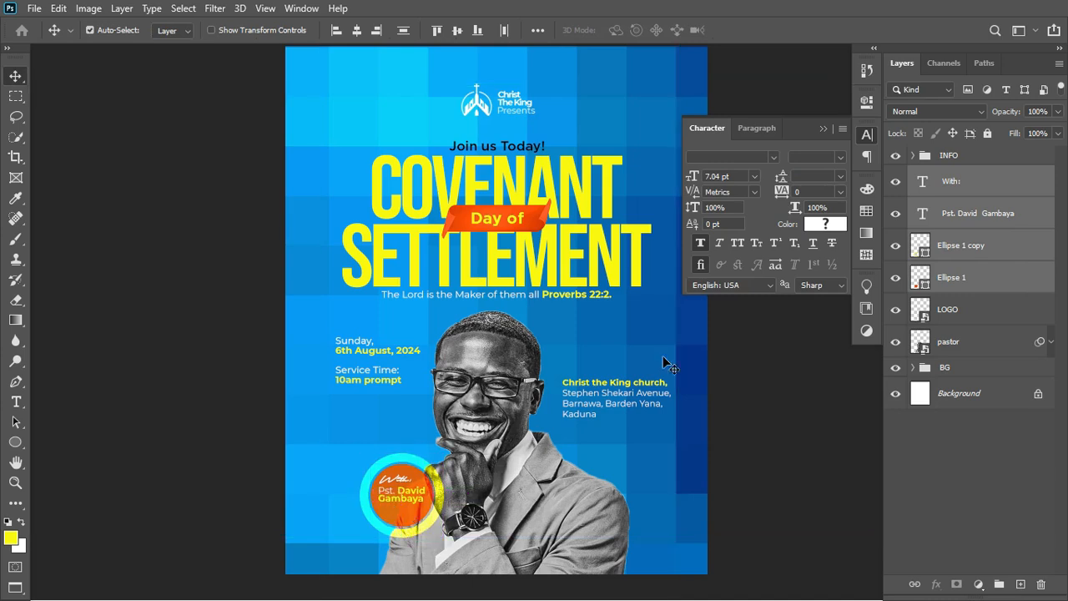
Close the Character panel and select the Day of ribbon for free transform.
{"action": "left_click", "coordinate": [822, 129]}
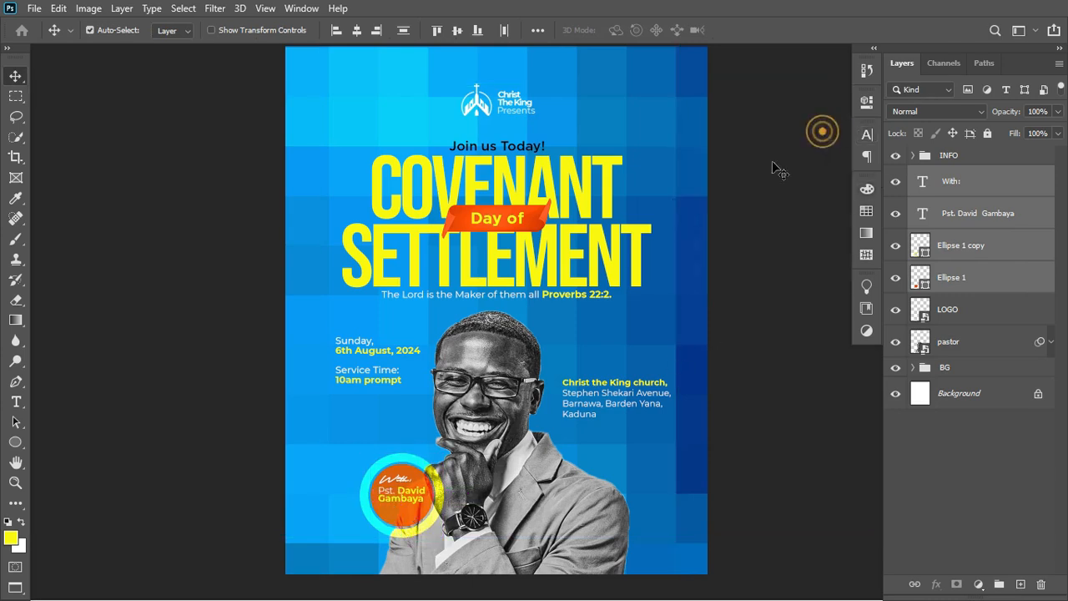
{"action": "left_click", "coordinate": [549, 230]}
{"action": "key", "text": "ctrl+t"}
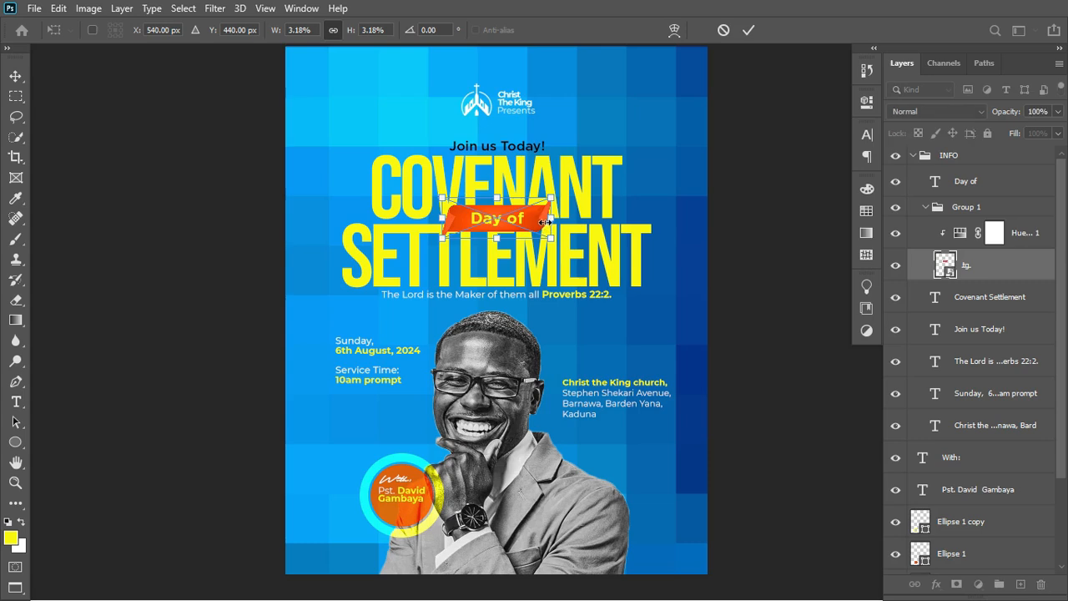
Scale the orange Day of ribbon down slightly into a slimmer banner.
{"action": "left_click_drag", "start_coordinate": [551, 223], "coordinate": [547, 222]}
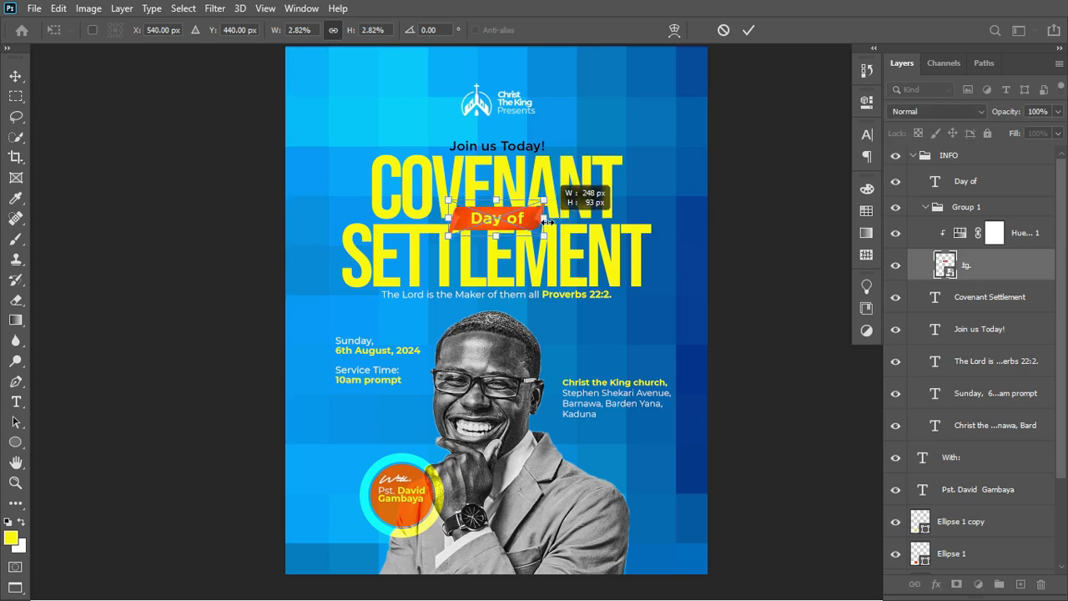
{"action": "left_click", "coordinate": [748, 29]}
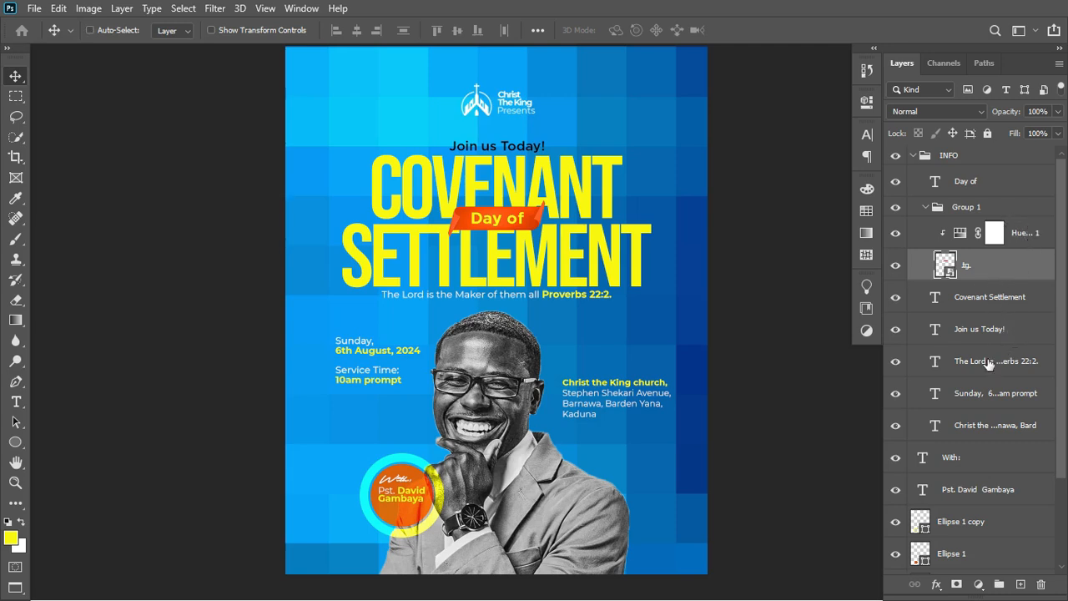
Nudge the 'Day of' ribbon up and enlarge the Proverbs 22:2 subtitle to about 107%.
{"action": "left_click", "coordinate": [1008, 183], "text": "ctrl"}
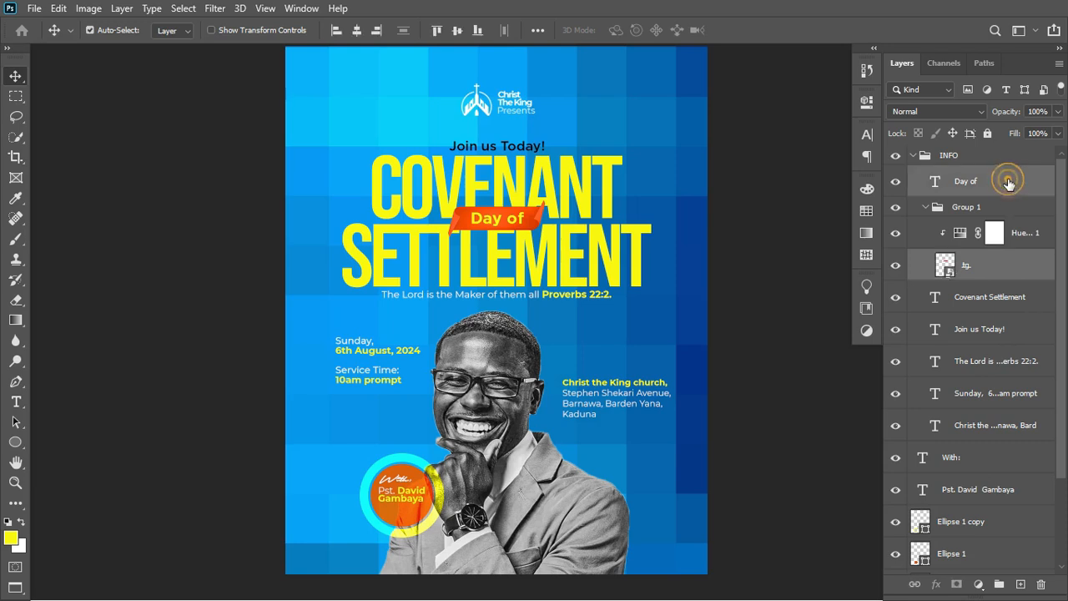
{"action": "key", "text": "Up"}
{"action": "key", "text": "Up"}
{"action": "key", "text": "Up"}
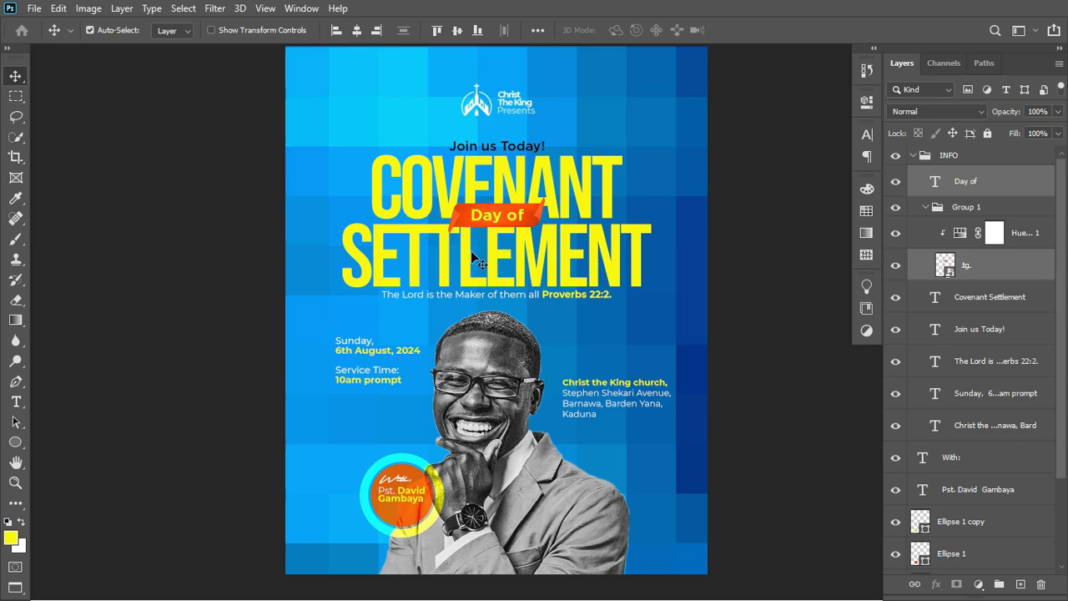
{"action": "left_click", "coordinate": [524, 295]}
{"action": "key", "text": "ctrl+t"}
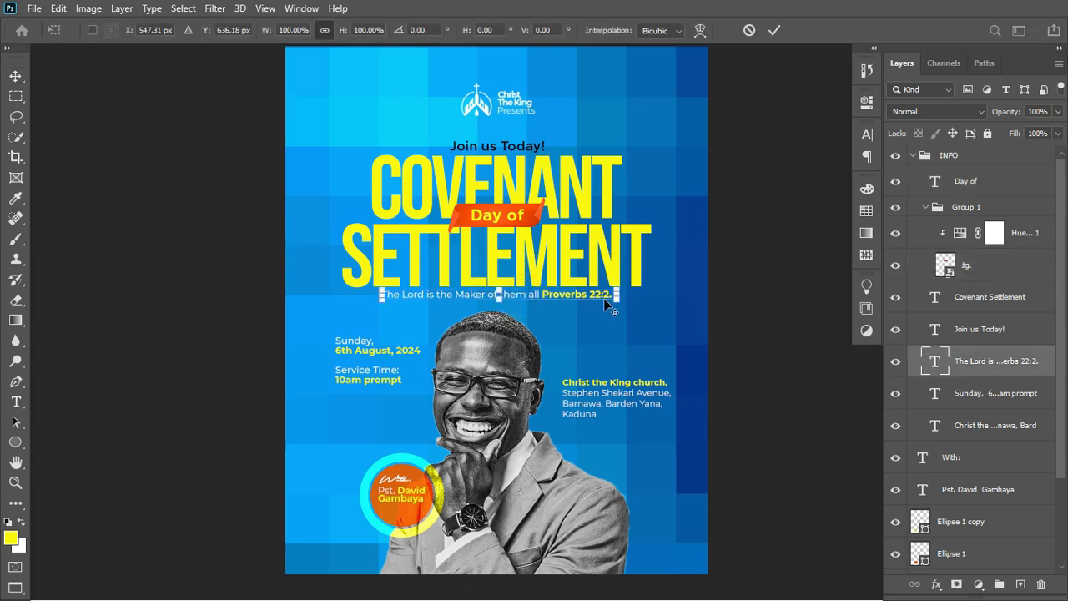
{"action": "left_click_drag", "start_coordinate": [616, 297], "coordinate": [624, 301]}
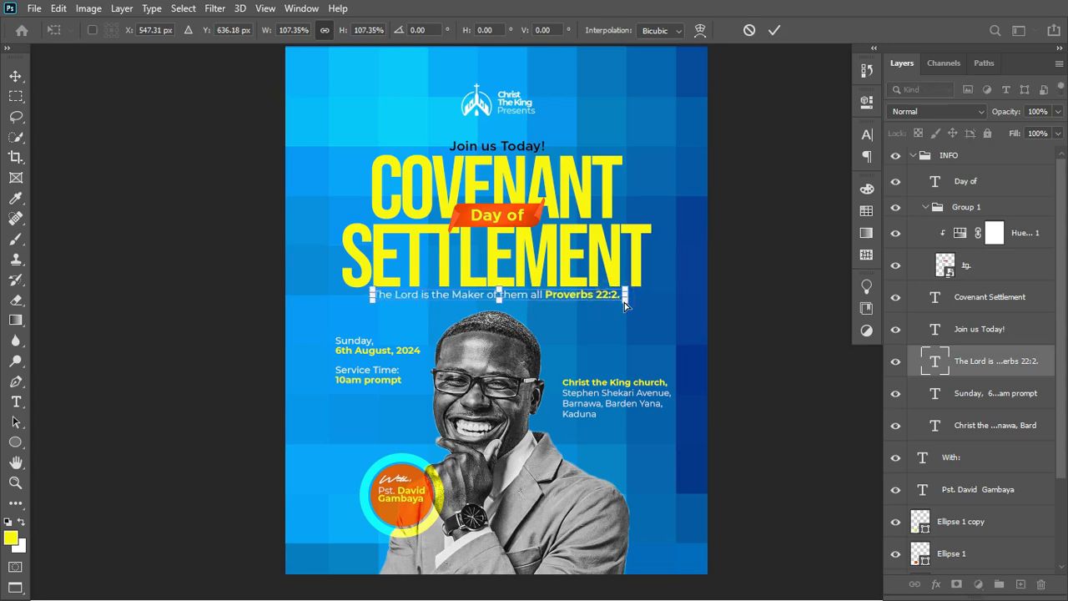
{"action": "key", "text": "Return"}
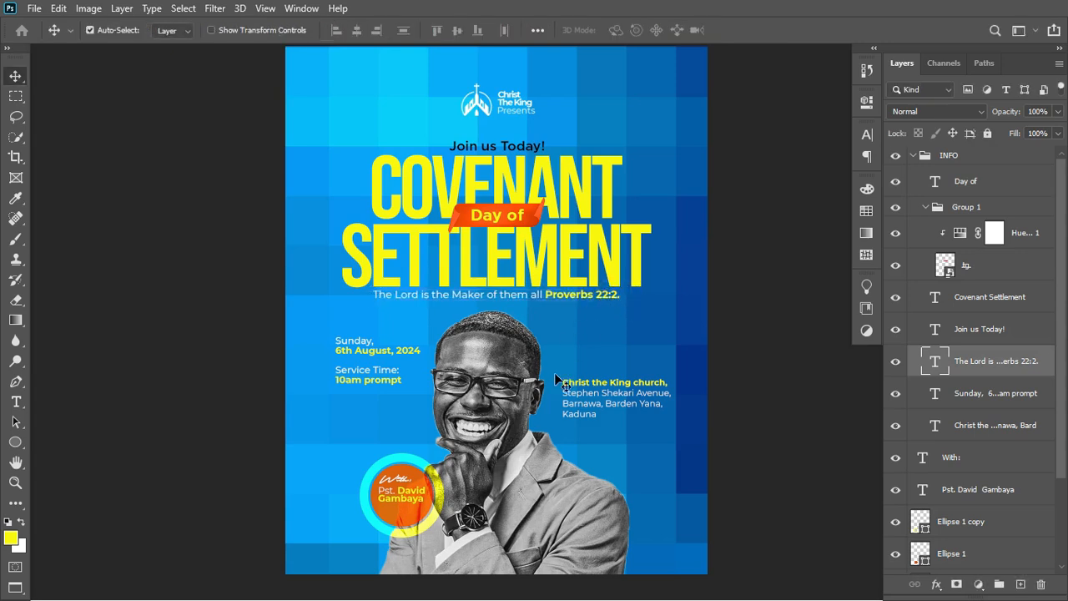
Shift the church address slightly up and right, fit the flyer in view, and collapse the INFO group.
{"action": "left_click", "coordinate": [603, 388]}
{"action": "left_click_drag", "start_coordinate": [601, 389], "coordinate": [604, 388]}
{"action": "key", "text": "ctrl"}
{"action": "key", "text": "ctrl+minus"}
{"action": "key", "text": "ctrl+minus"}
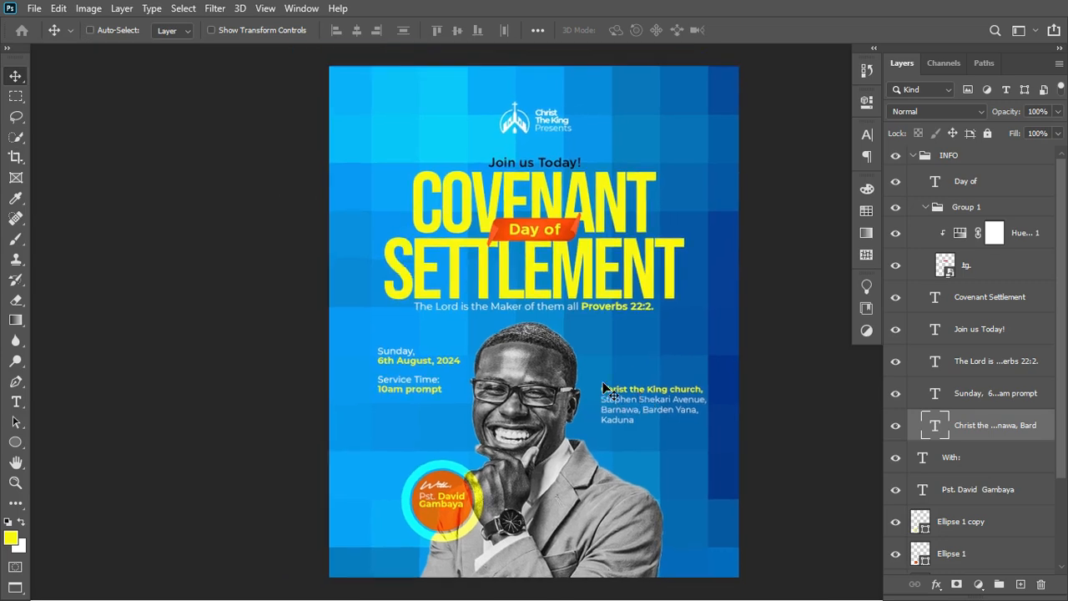
{"action": "key", "text": "ctrl+0"}
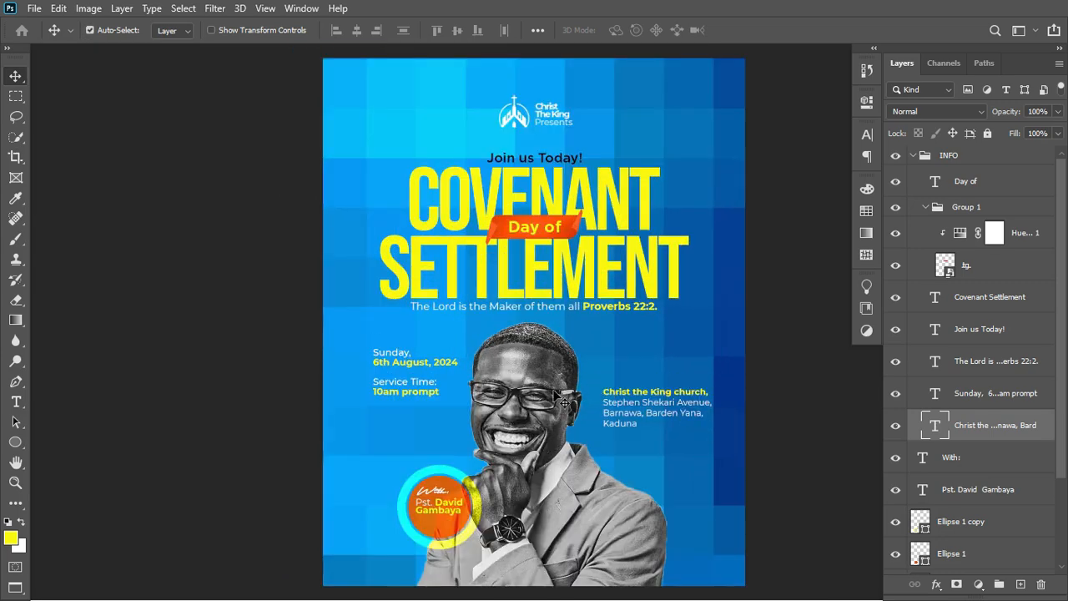
{"action": "scroll", "coordinate": [553, 391], "scroll_direction": "right", "scroll_amount": 1}
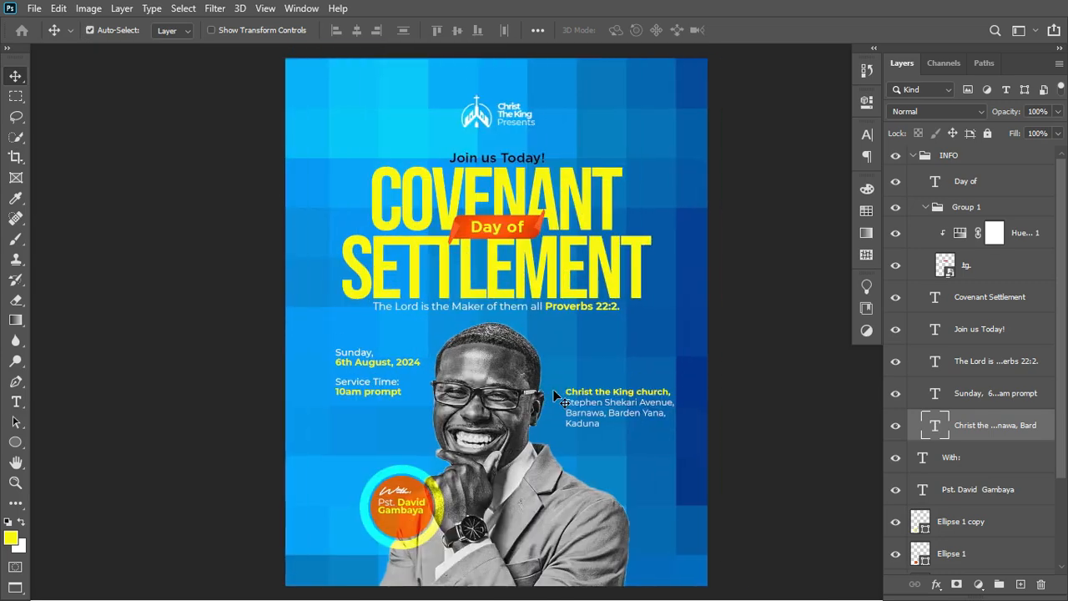
{"action": "left_click", "coordinate": [913, 155]}
Add a Color Lookup adjustment layer, stepping through 3DLUT looks to Crisp_Warm.look.
{"action": "left_click", "coordinate": [895, 157]}
{"action": "left_click", "coordinate": [895, 157]}
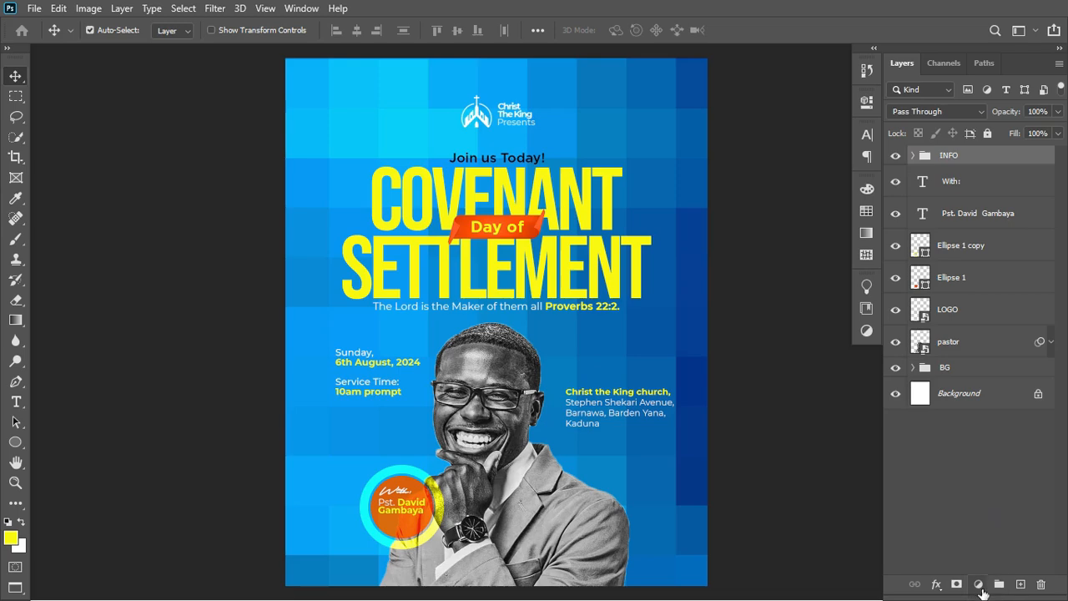
{"action": "left_click", "coordinate": [978, 584]}
{"action": "left_click", "coordinate": [996, 503]}
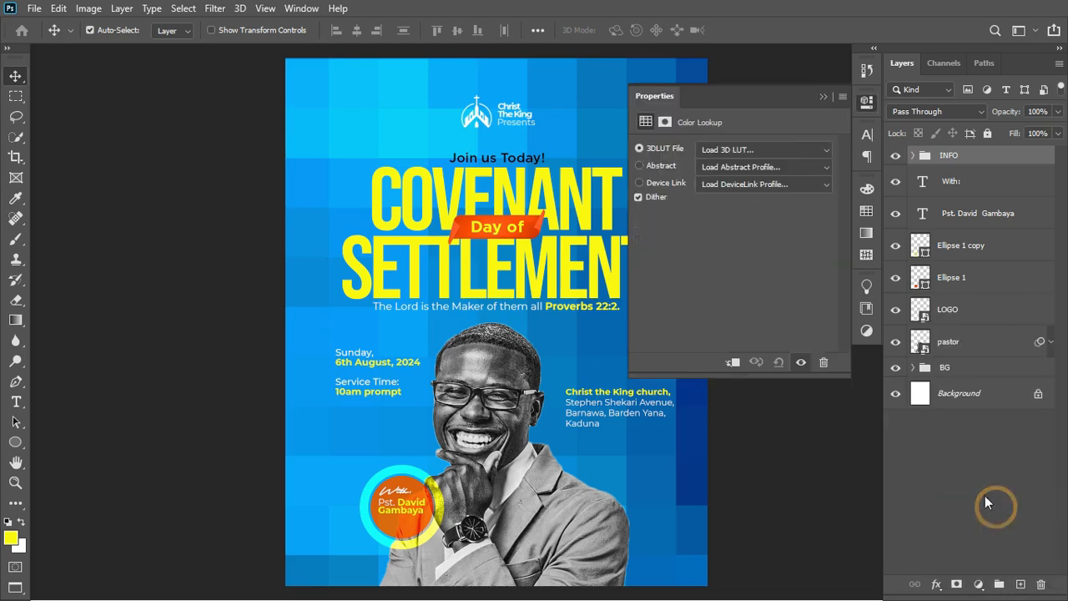
{"action": "left_click", "coordinate": [790, 149]}
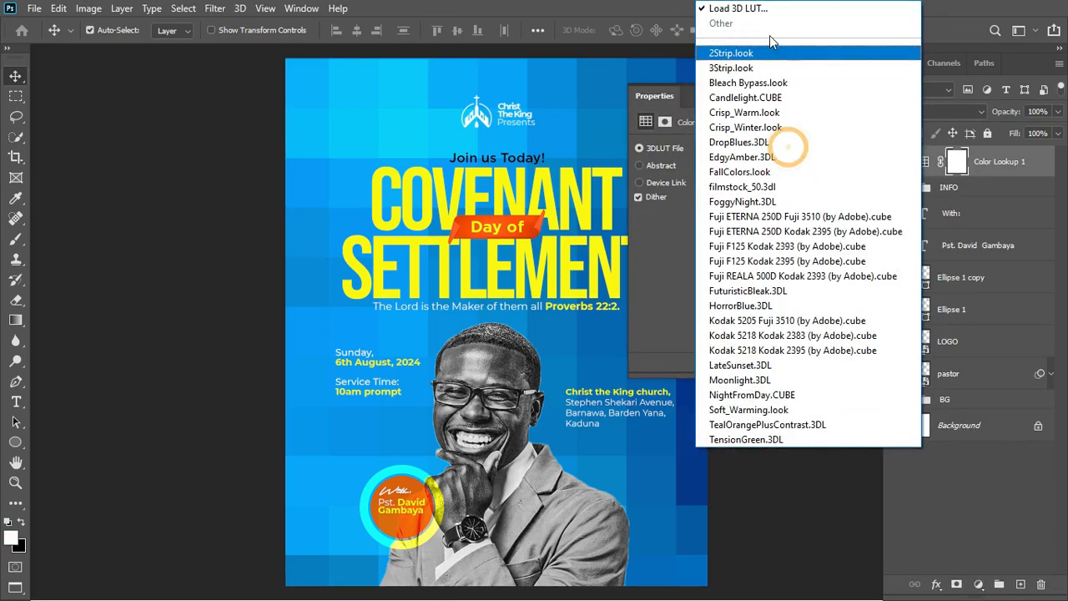
{"action": "left_click", "coordinate": [758, 48]}
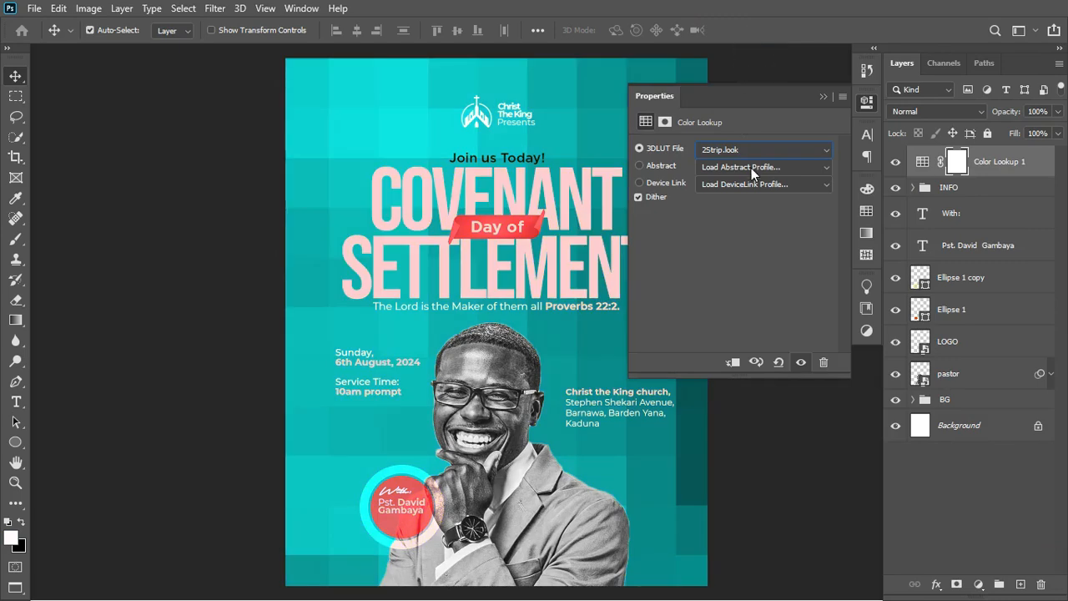
{"action": "key", "text": "Down"}
{"action": "key", "text": "Down"}
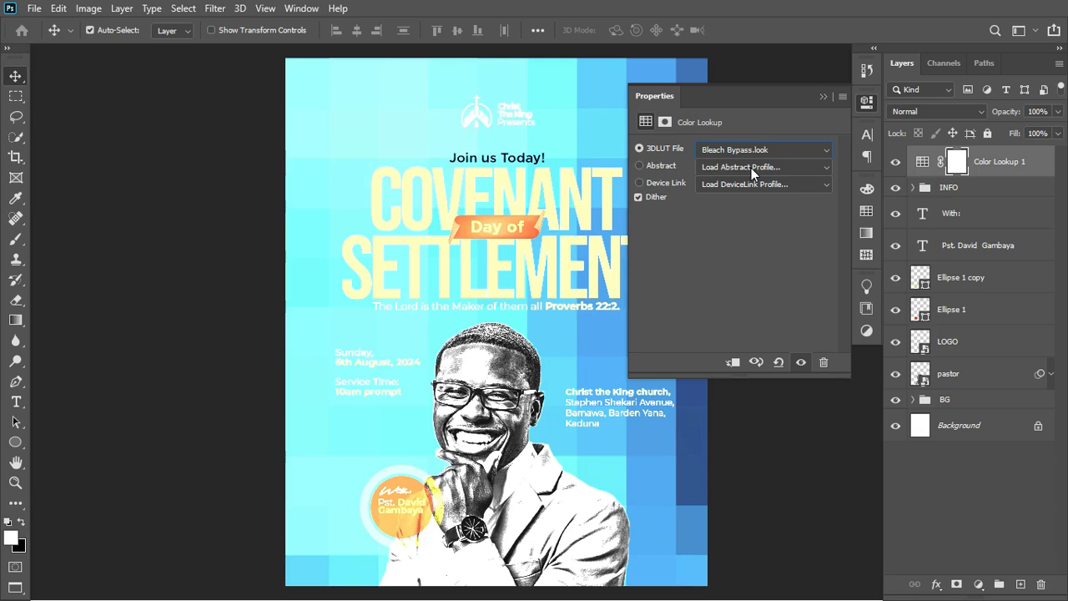
{"action": "key", "text": "Down"}
{"action": "key", "text": "Down"}
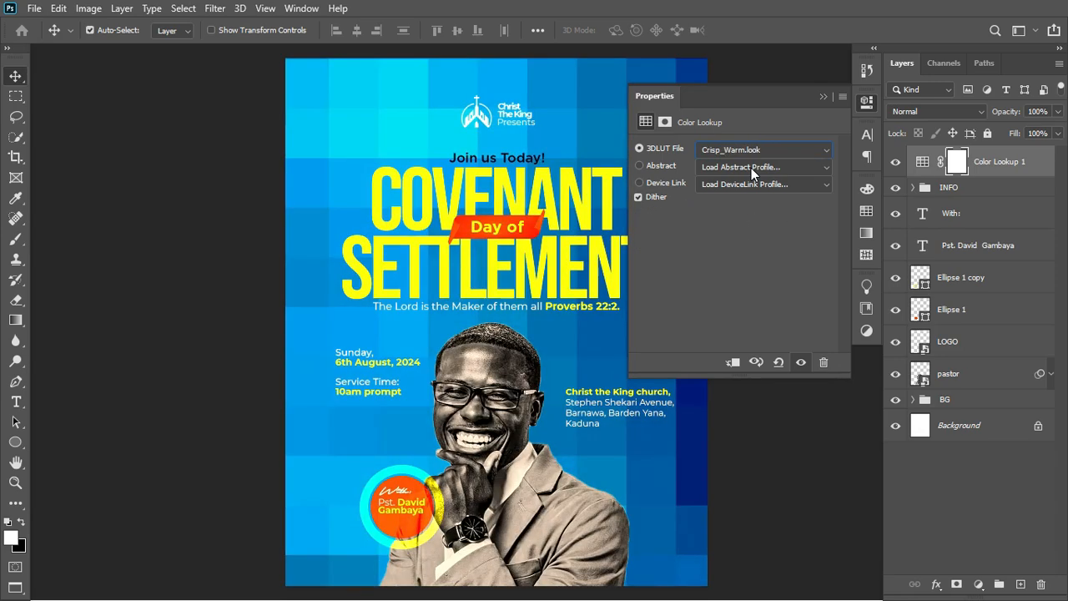
{"action": "left_click", "coordinate": [825, 98]}
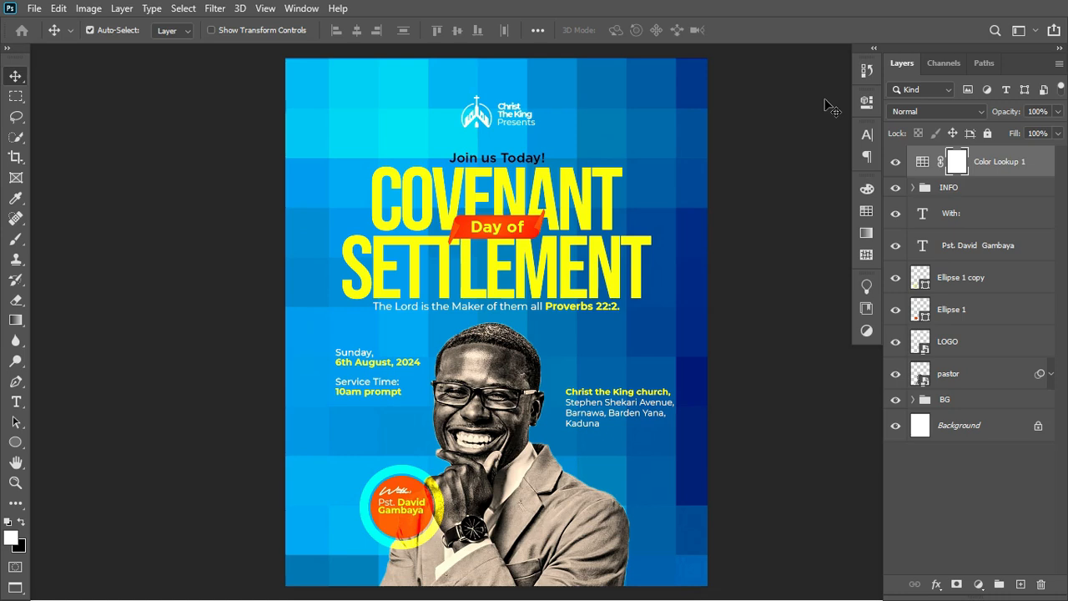
Hide the Color Lookup 1 layer, then select the pastor name text.
{"action": "left_click", "coordinate": [897, 164]}
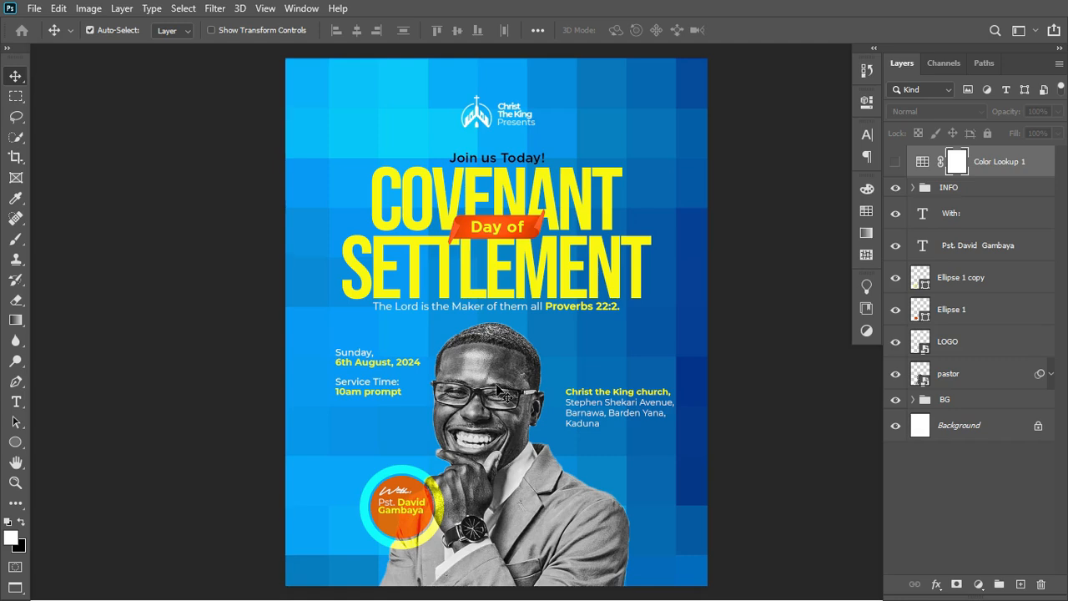
{"action": "left_click", "coordinate": [403, 511]}
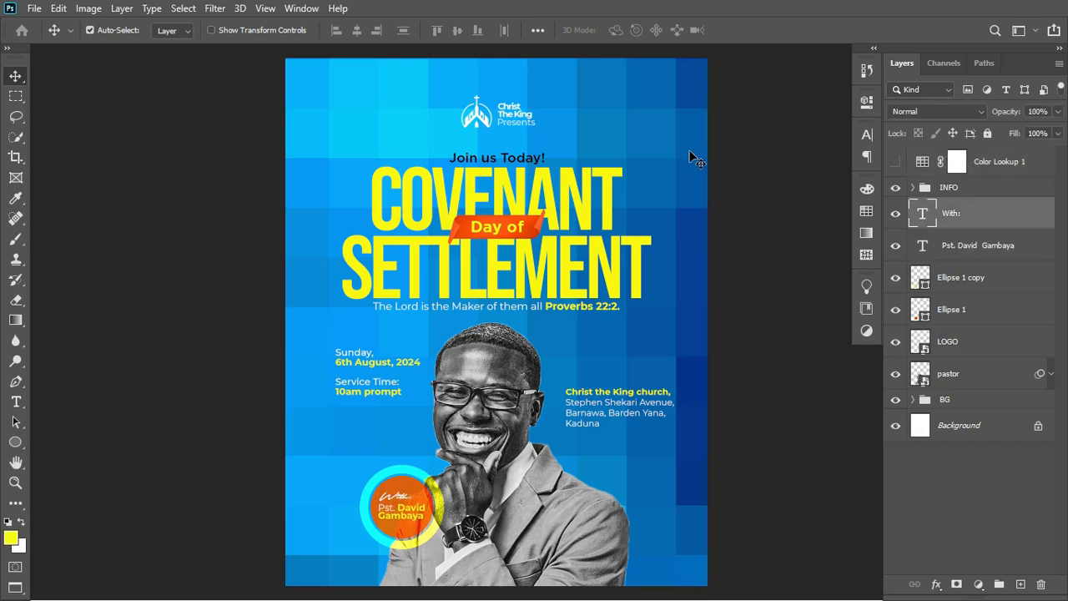